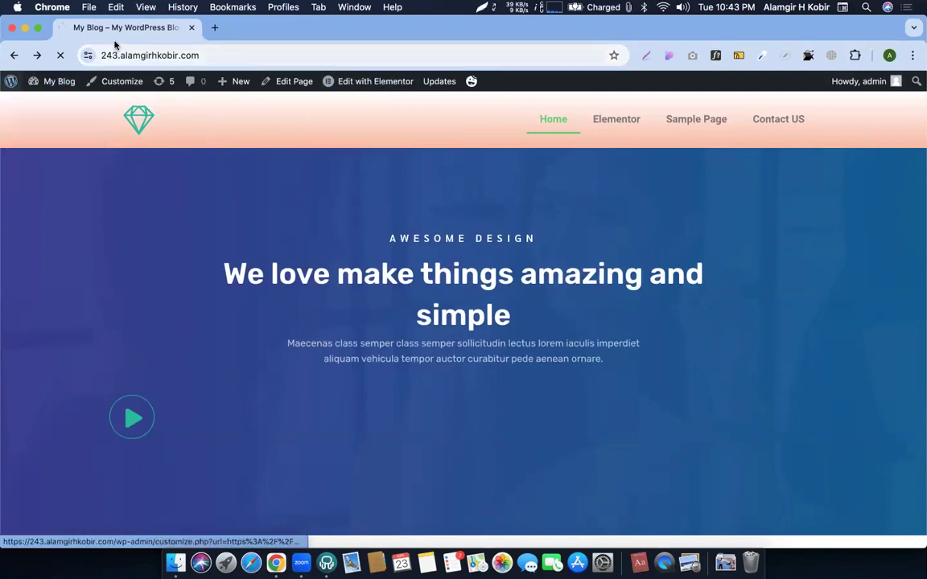
# Switch to the Figma design "Digital Agency Landing Page - Entrepoti (2) (Copy)" and look over its header and hero section
pyautogui.hotkey('ctrl', 'Up')
pyautogui.click(312, 198)
pyautogui.hotkey('ctrl', 'Left')
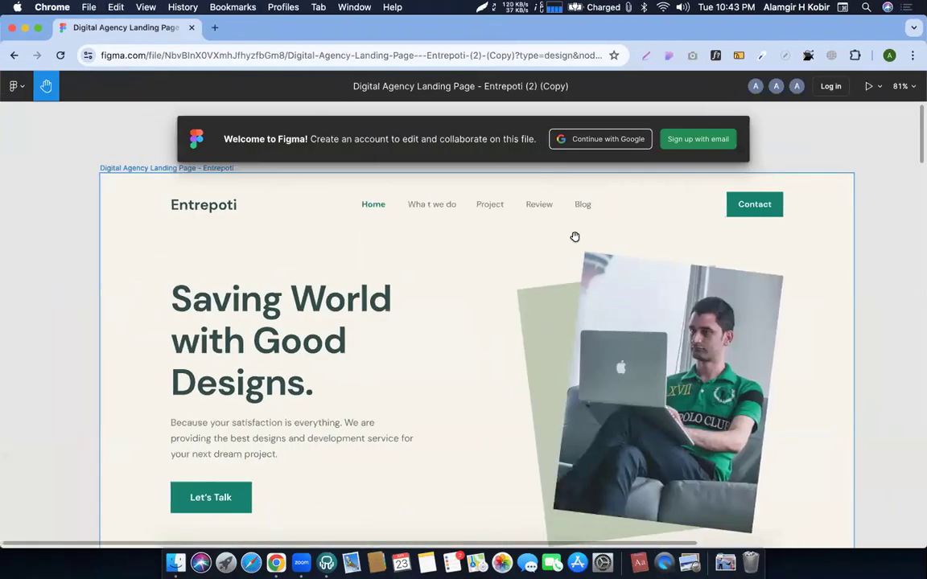
pyautogui.scroll(-3, 575, 236)
pyautogui.scroll(3, 480, 298)
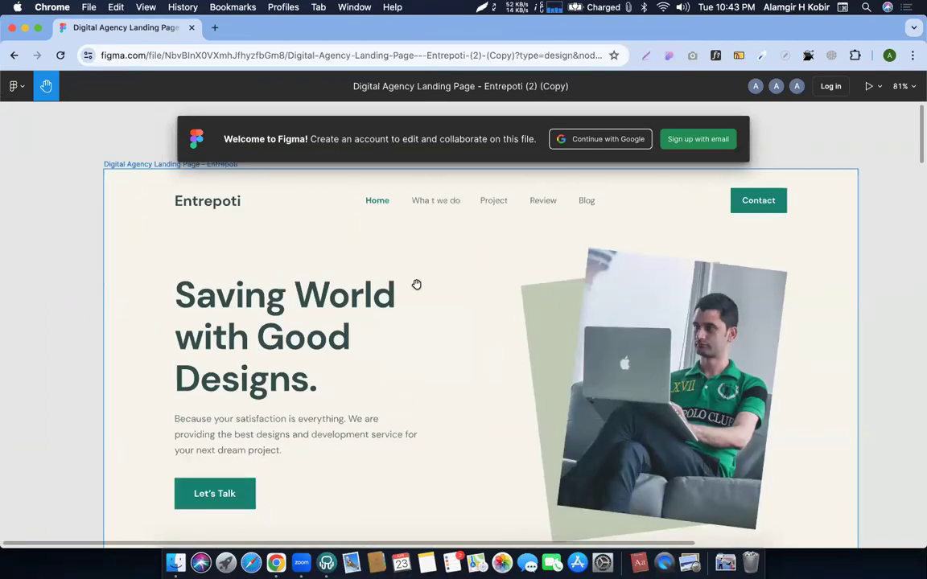
# Return to the WordPress dashboard and open the Plugin File Editor, acknowledging the warning about direct edits
pyautogui.hotkey('ctrl', 'Right')
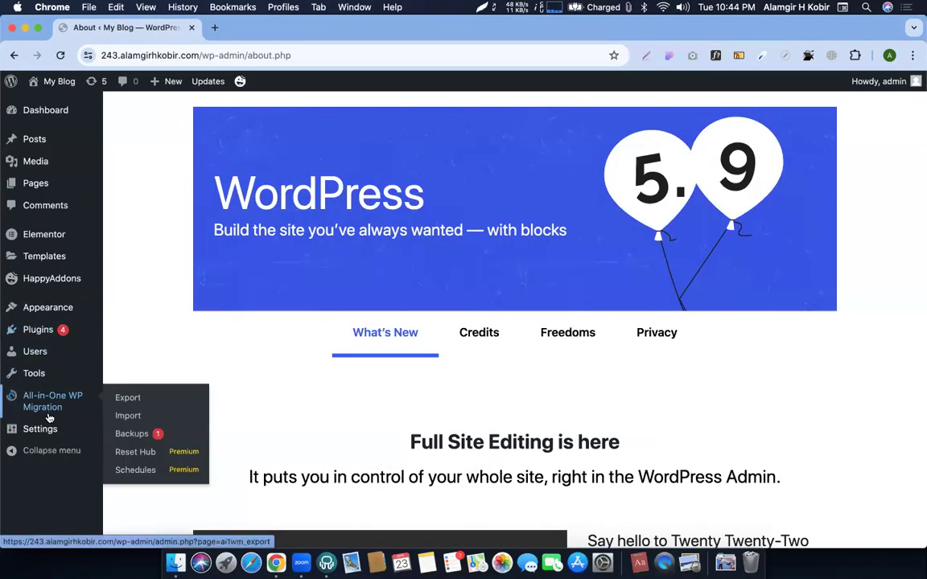
pyautogui.moveTo(44, 351)
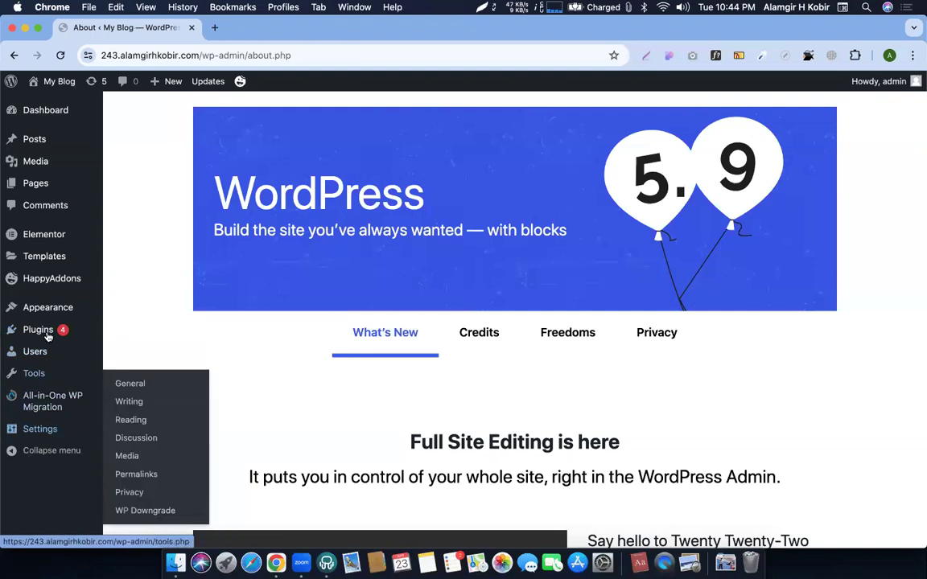
pyautogui.moveTo(46, 329)
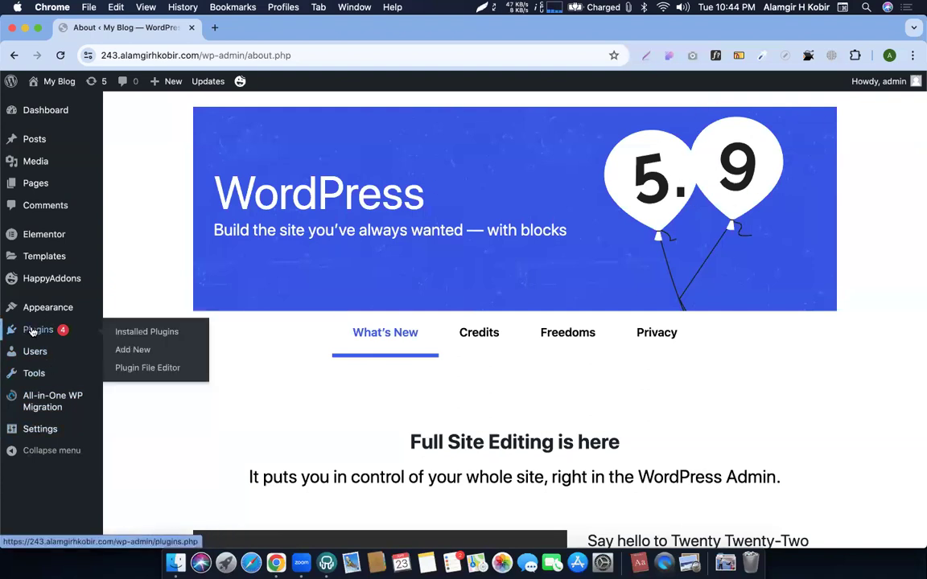
pyautogui.click(47, 329)
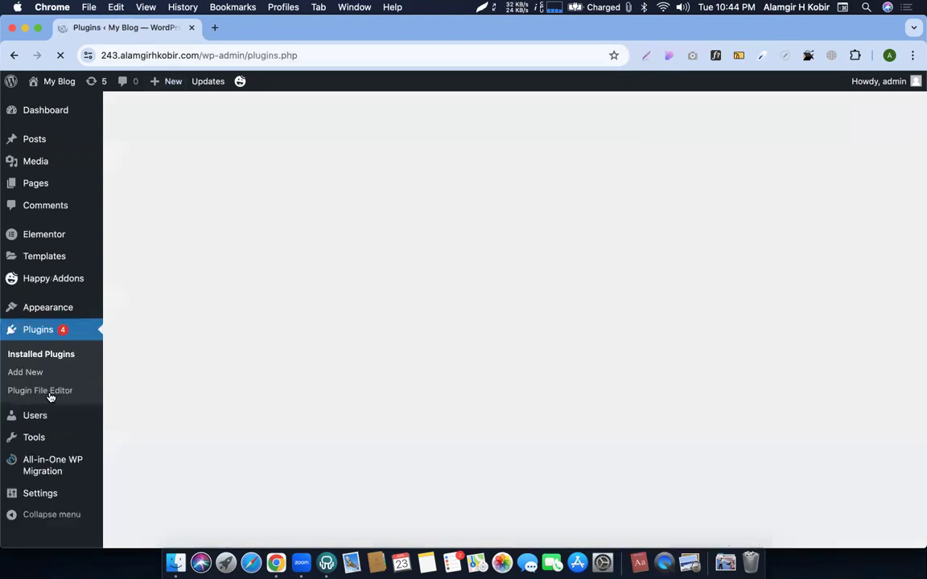
pyautogui.click(40, 390)
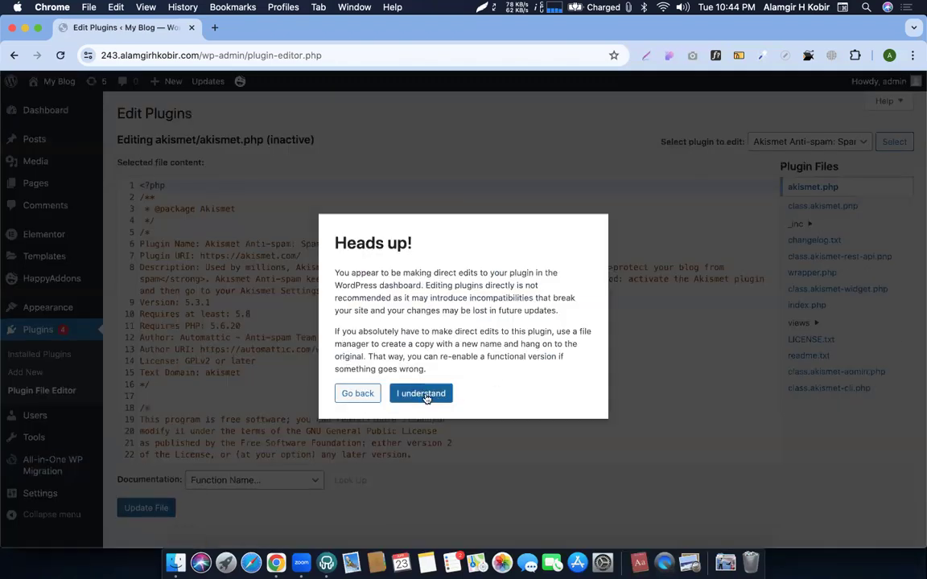
pyautogui.click(417, 392)
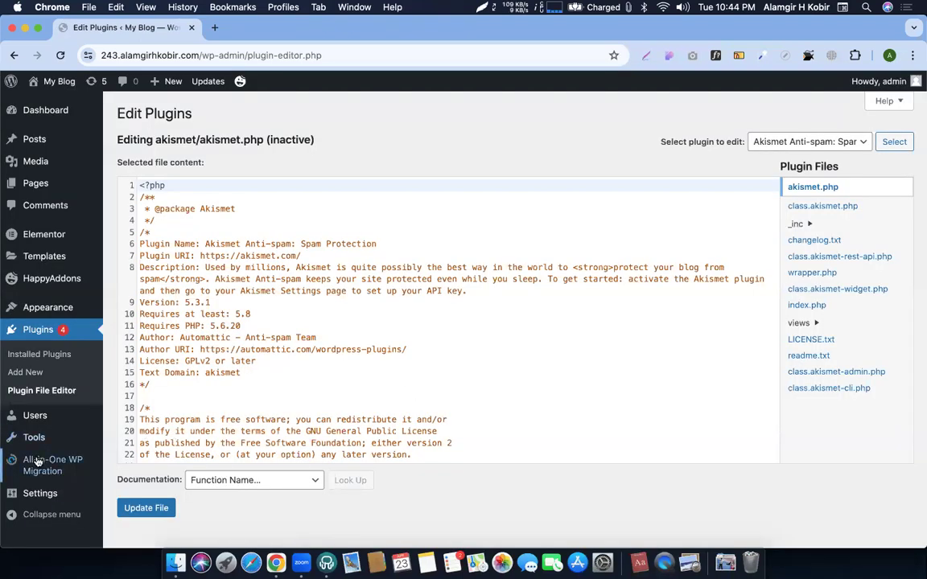
# Try to restore the existing .wpress backup from the All-in-One WP Migration backups list
pyautogui.click(32, 464)
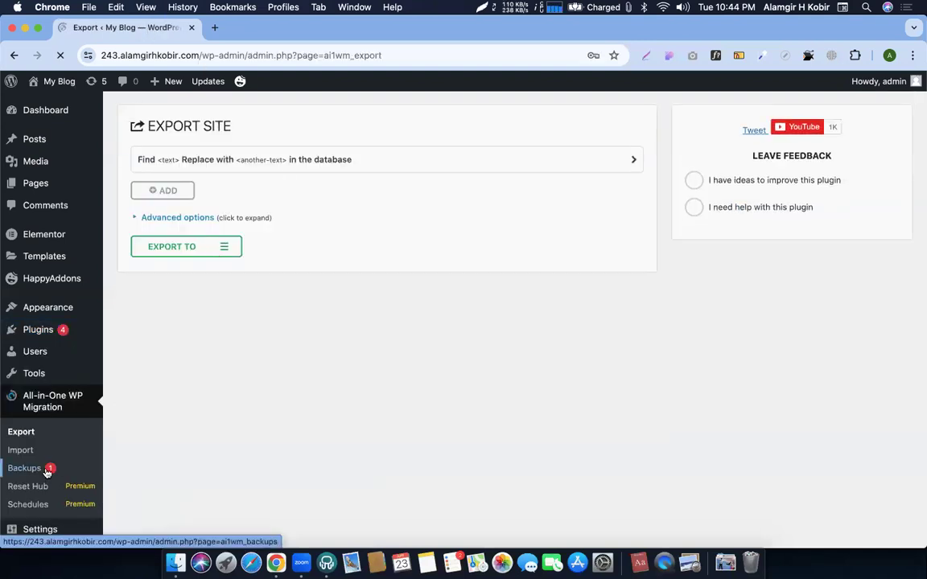
pyautogui.click(28, 468)
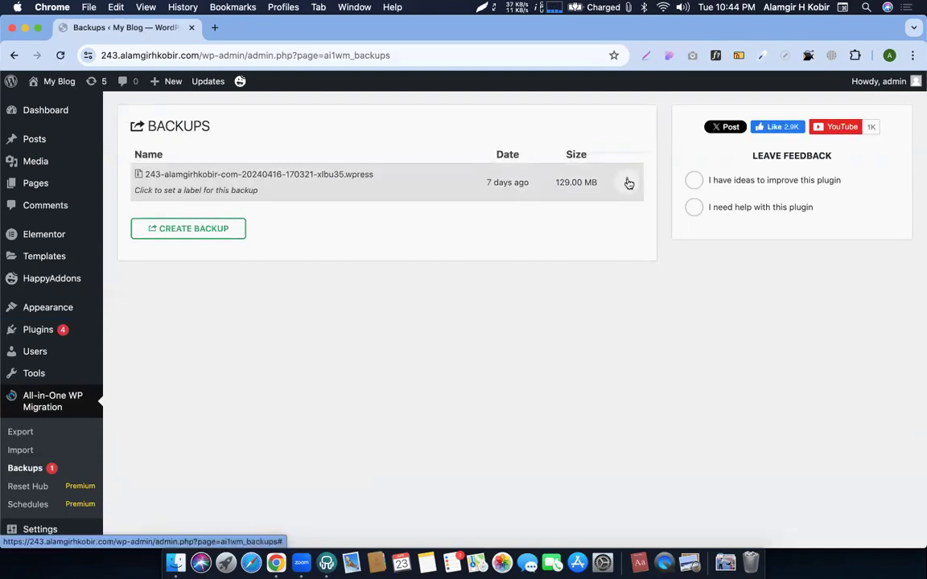
pyautogui.press('XF86AudioRaiseVolume')
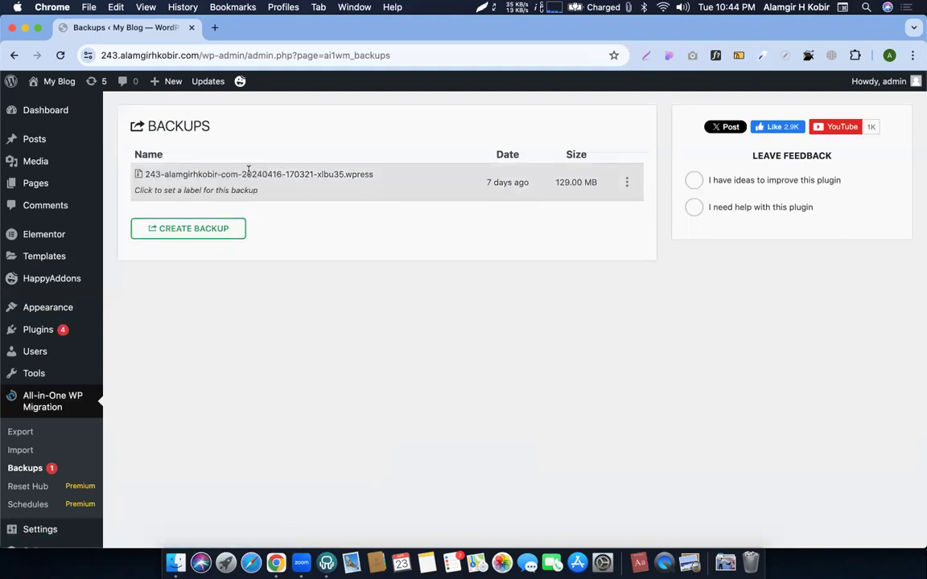
pyautogui.click(626, 180)
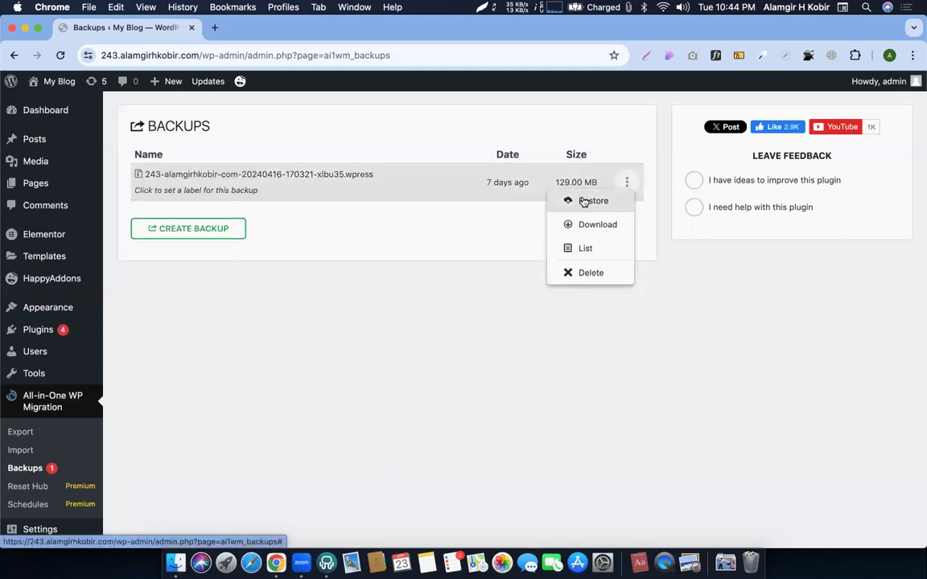
pyautogui.click(591, 200)
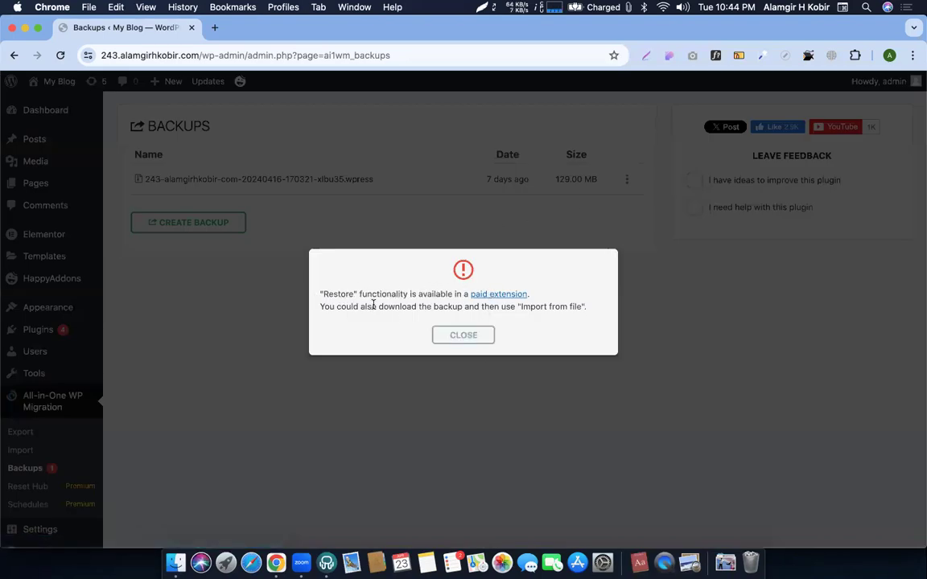
pyautogui.click(462, 334)
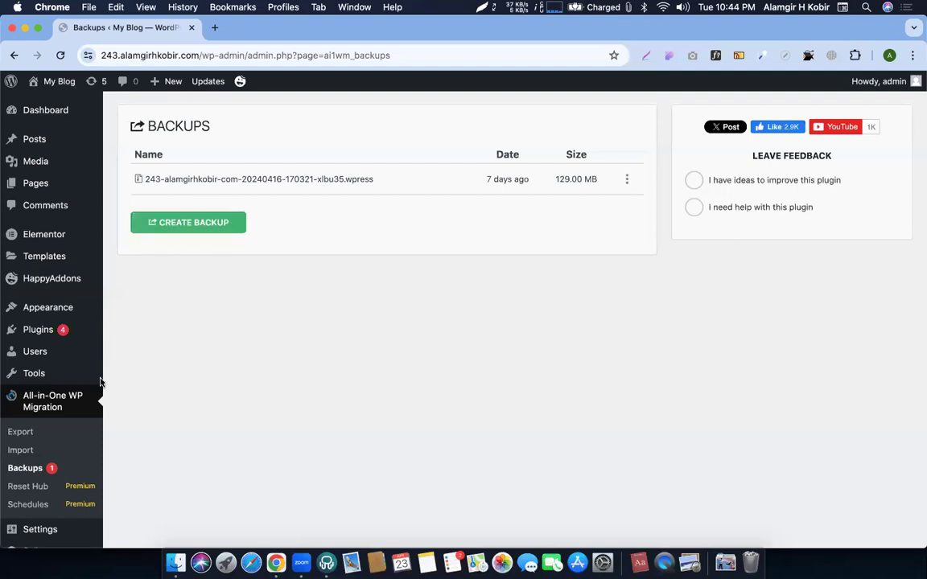
# Start a site import from a file and look through the Downloads folder for a backup file
pyautogui.click(18, 451)
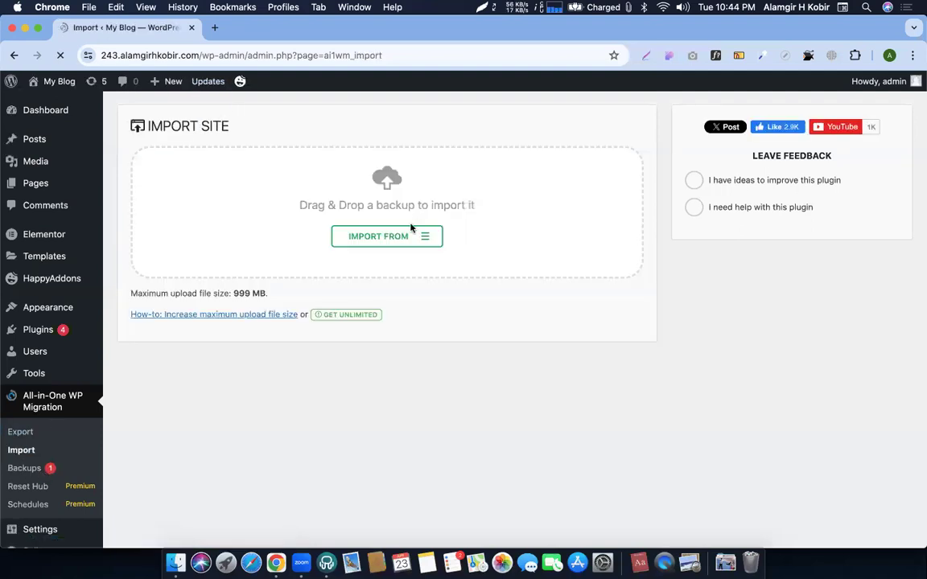
pyautogui.click(406, 238)
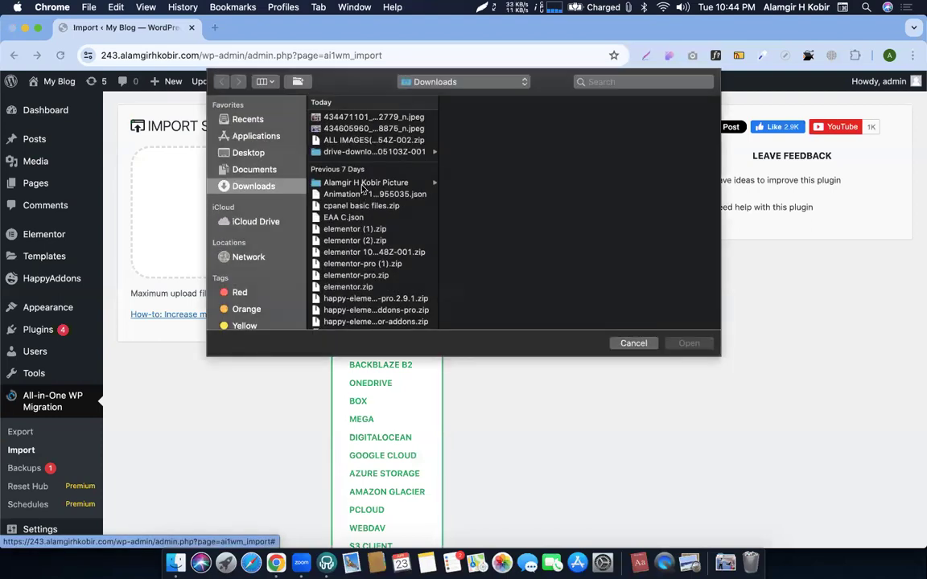
pyautogui.scroll(-2, 367, 213)
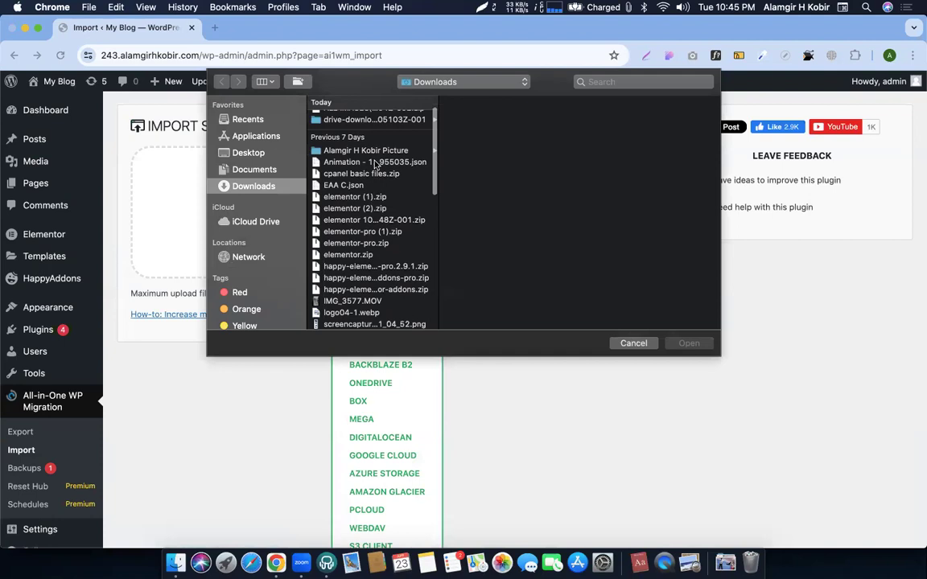
pyautogui.scroll(-2, 385, 235)
pyautogui.scroll(-6, 386, 236)
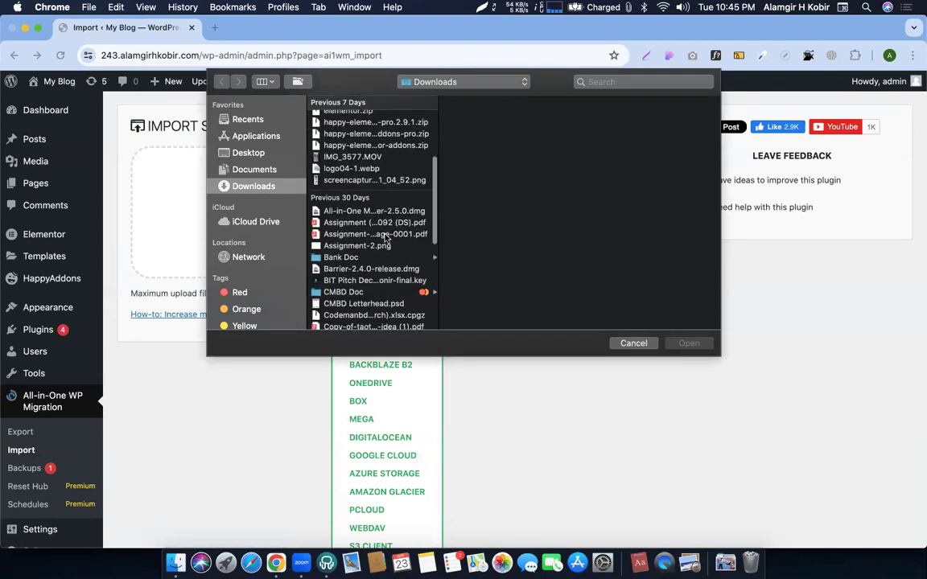
pyautogui.scroll(-4, 386, 236)
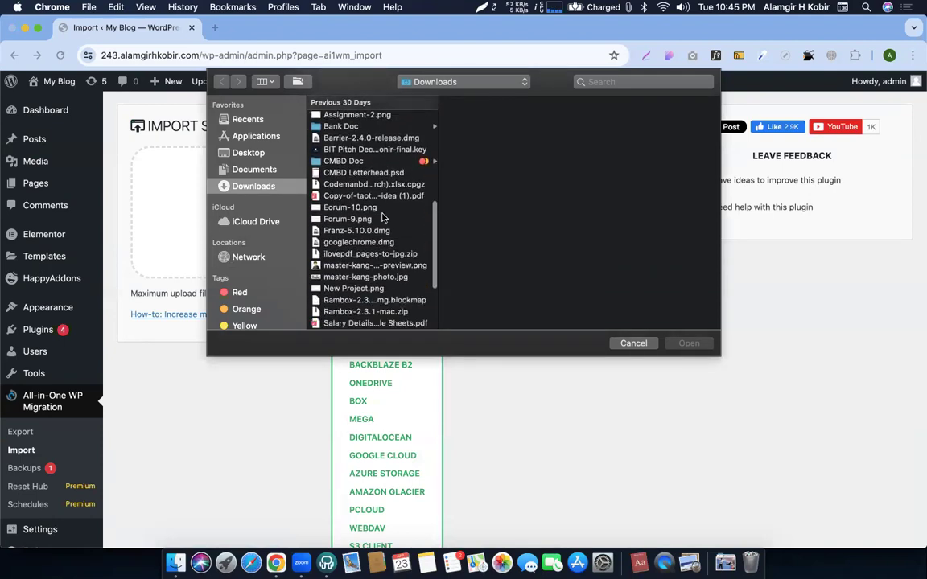
pyautogui.scroll(-4, 387, 251)
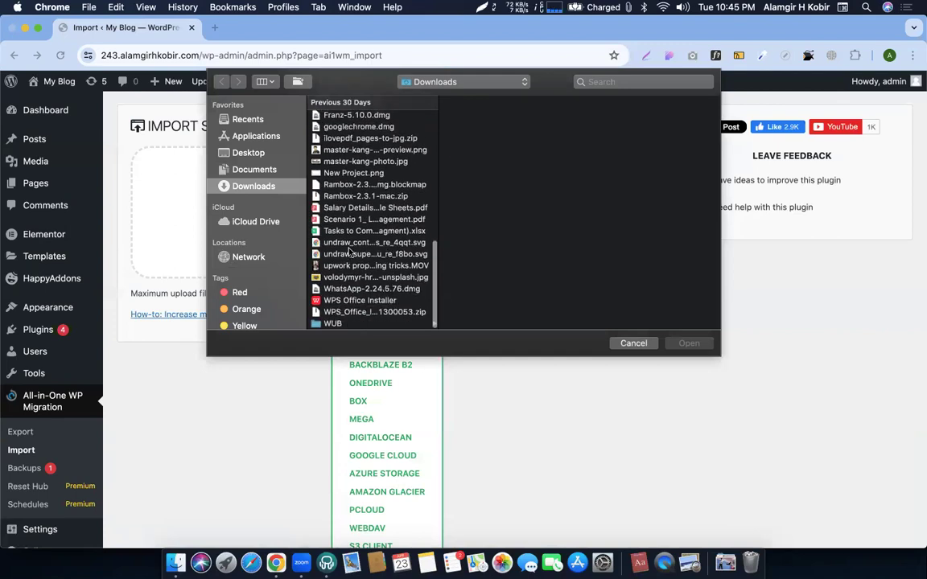
pyautogui.scroll(4, 349, 251)
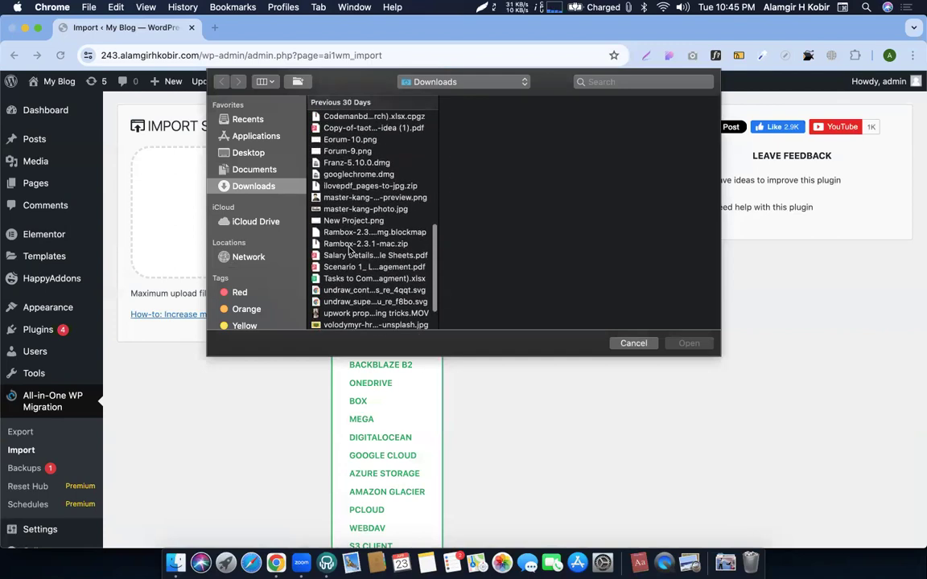
pyautogui.scroll(5, 349, 252)
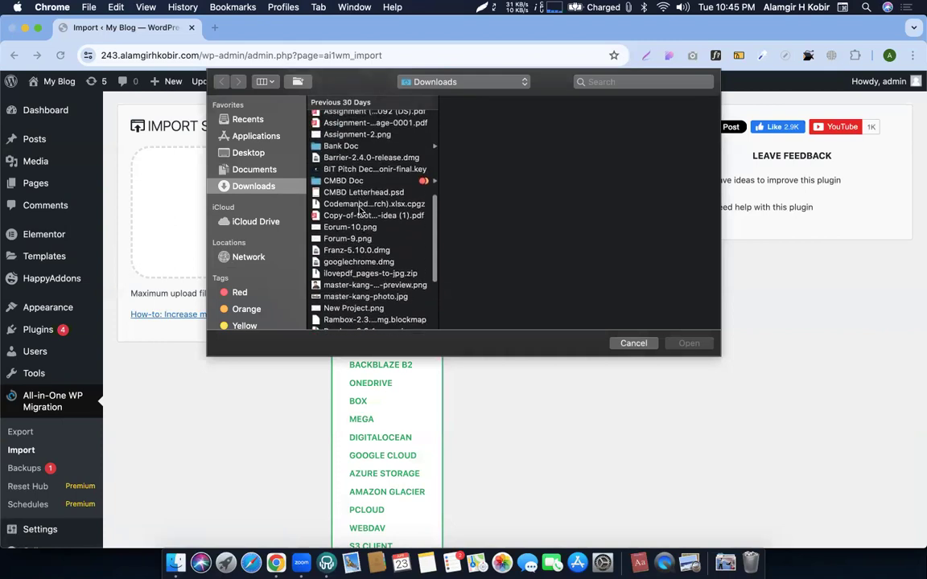
pyautogui.scroll(6, 360, 210)
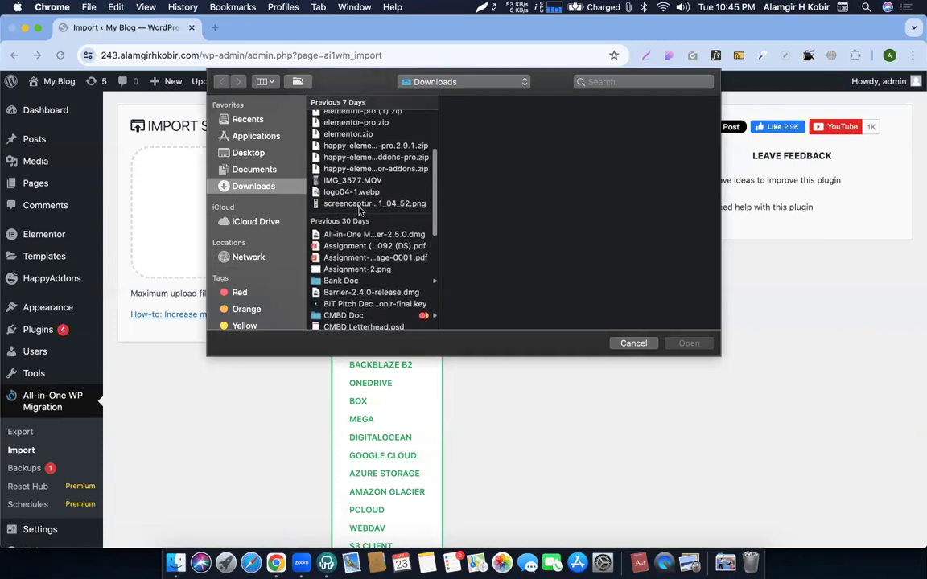
pyautogui.click(632, 342)
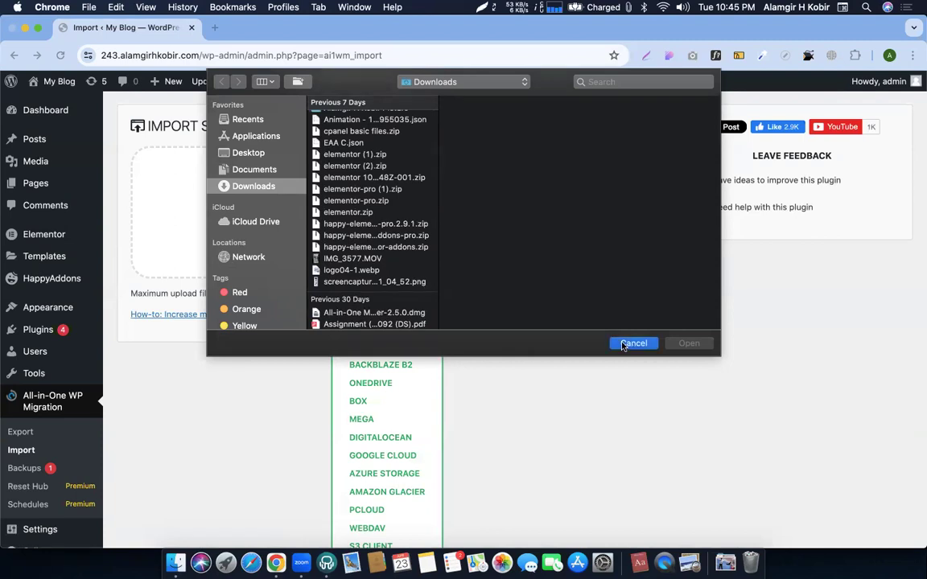
# Download the existing .wpress backup from the backups list and open the browser's full downloads page
pyautogui.click(42, 470)
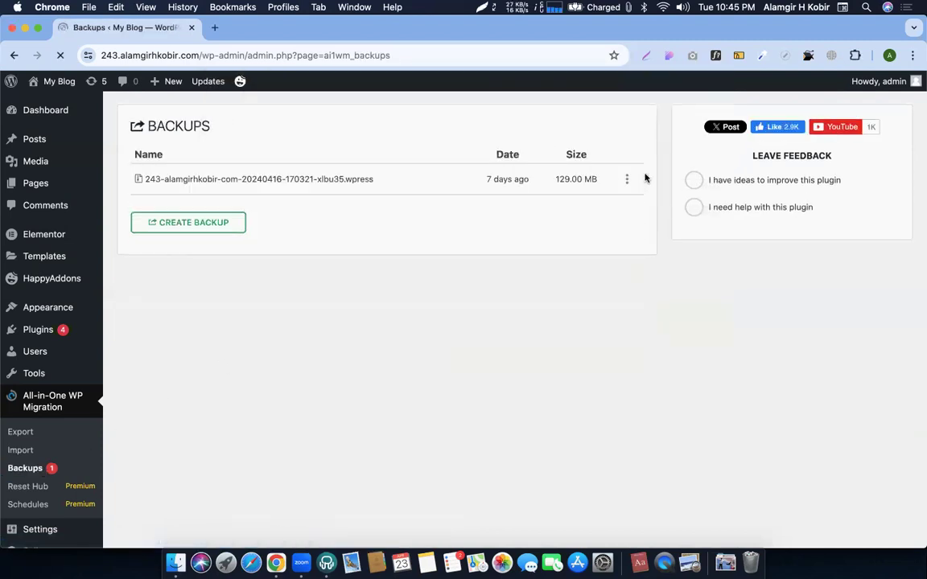
pyautogui.click(626, 183)
pyautogui.click(594, 222)
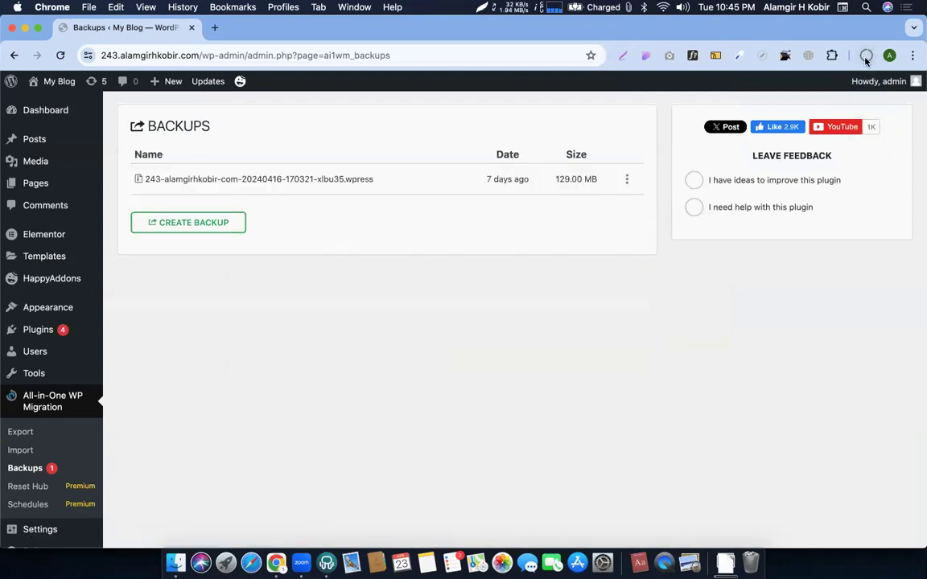
pyautogui.click(866, 55)
pyautogui.click(436, 162)
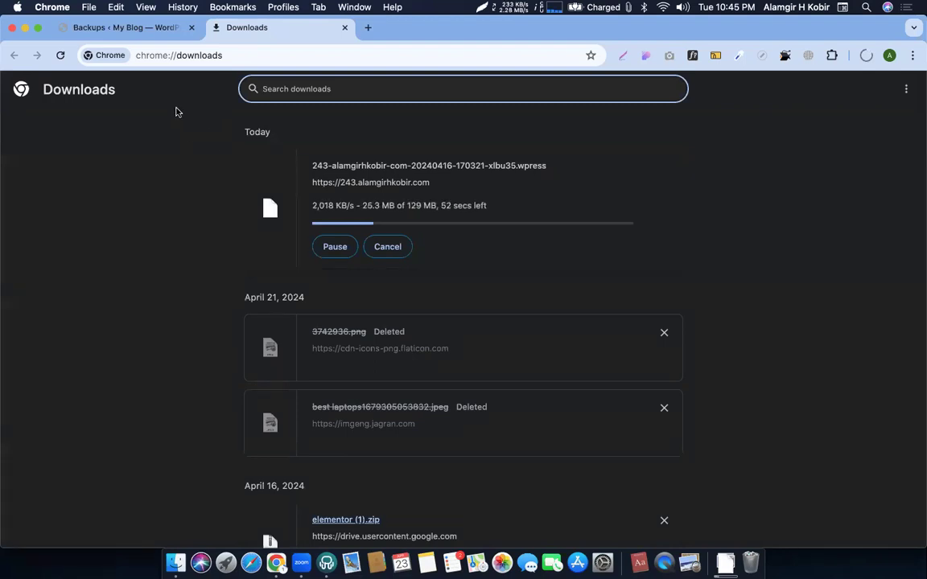
# Open the All-in-One WP Migration import page and check the backup's download progress
pyautogui.click(137, 28)
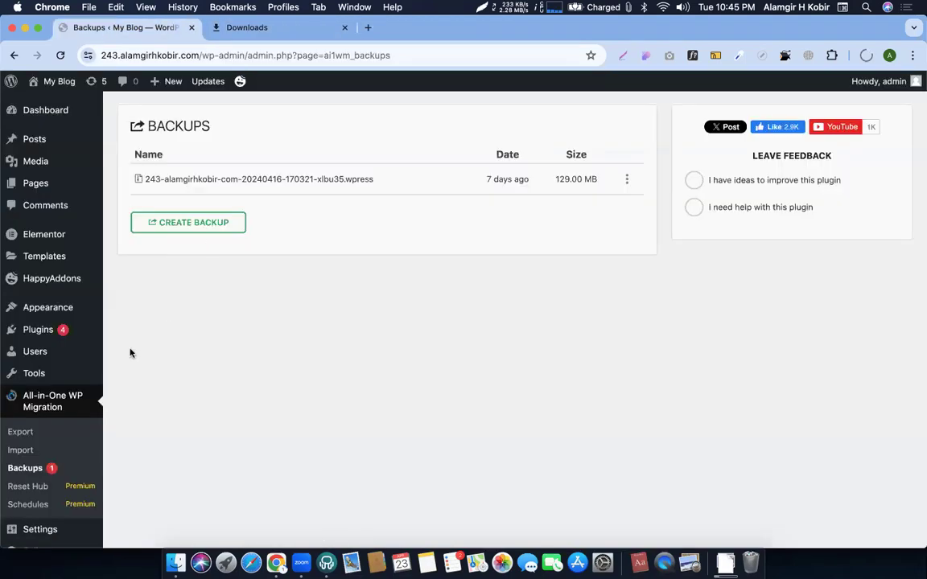
pyautogui.click(20, 449)
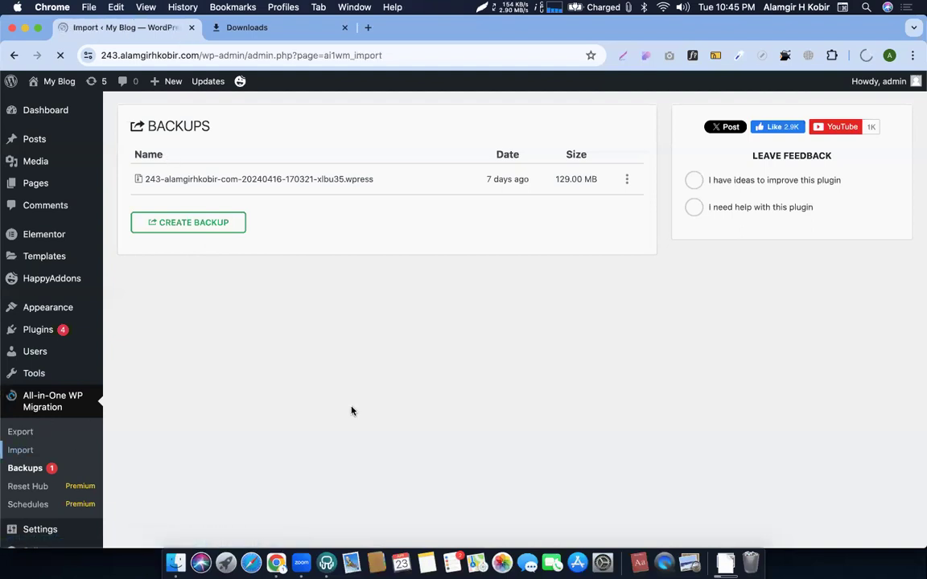
pyautogui.click(261, 27)
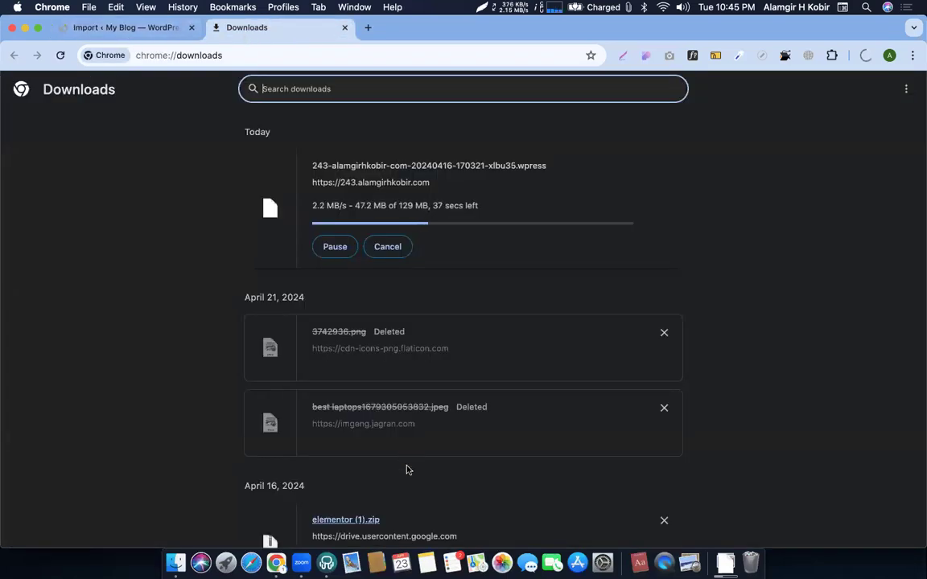
# Switch to the Figma landing page design and examine its hero section while the backup downloads
pyautogui.hotkey('ctrl', 'Left')
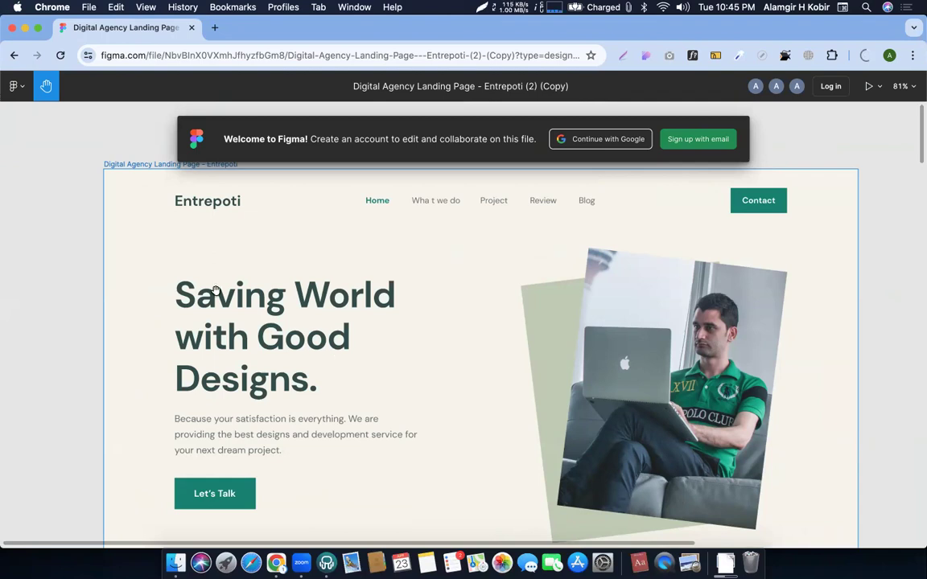
pyautogui.scroll(1, 220, 283)
pyautogui.scroll(-1, 220, 283)
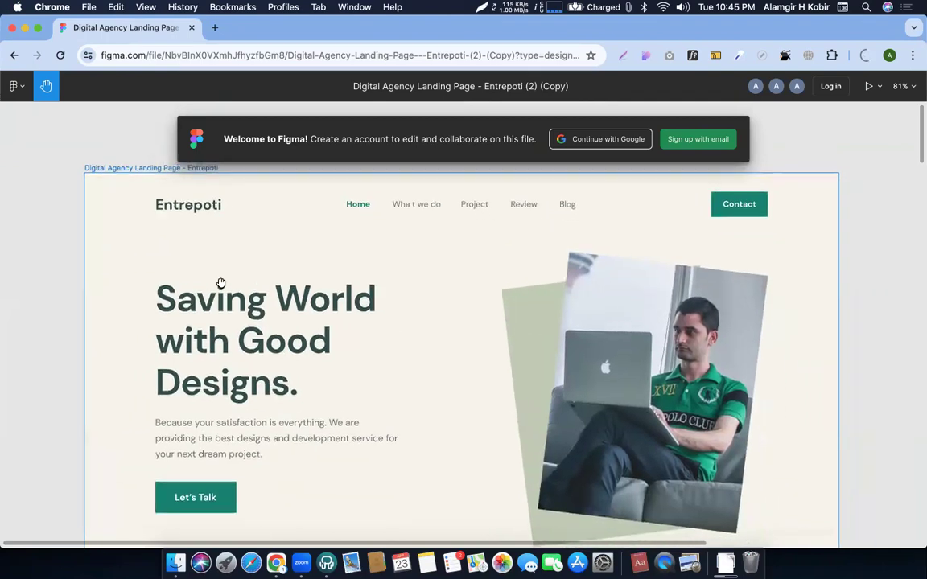
pyautogui.scroll(1, 221, 283)
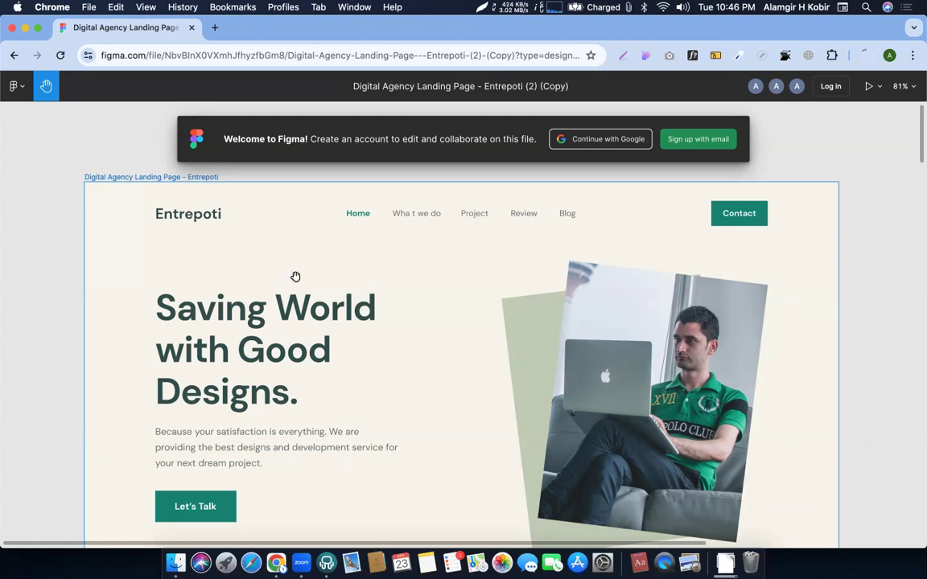
pyautogui.hscroll(2, 386, 406)
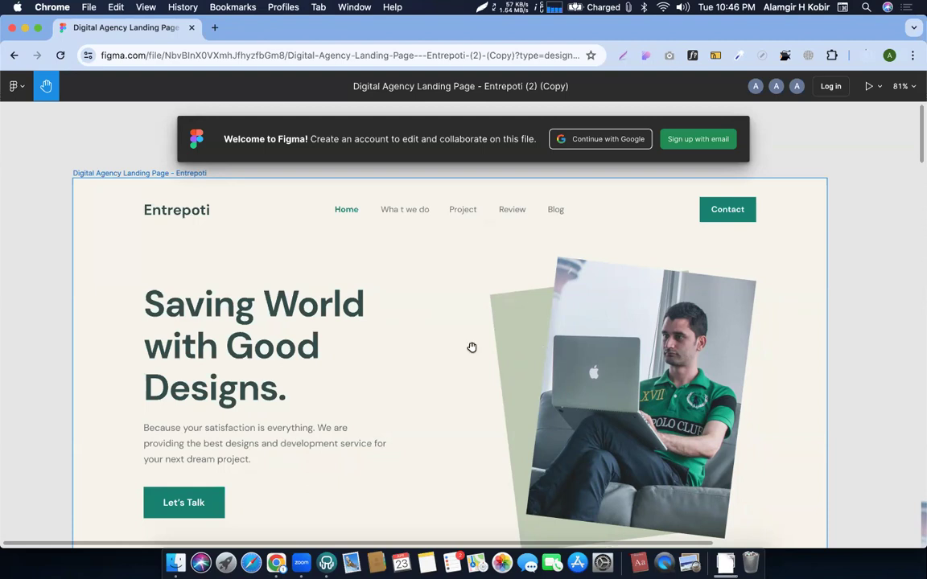
pyautogui.scroll(-2, 471, 347)
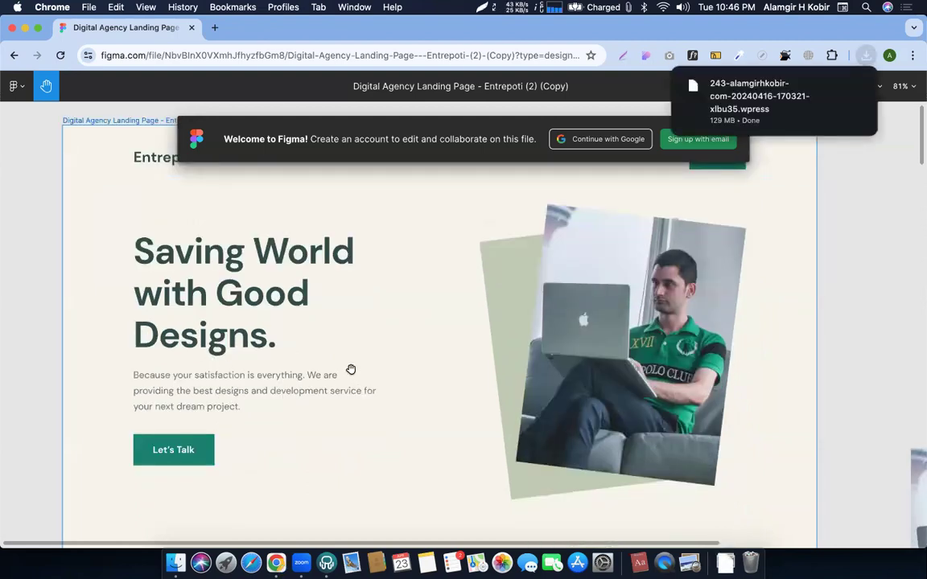
# Examine the navigation header and hero section of the landing page design
pyautogui.scroll(3, 351, 369)
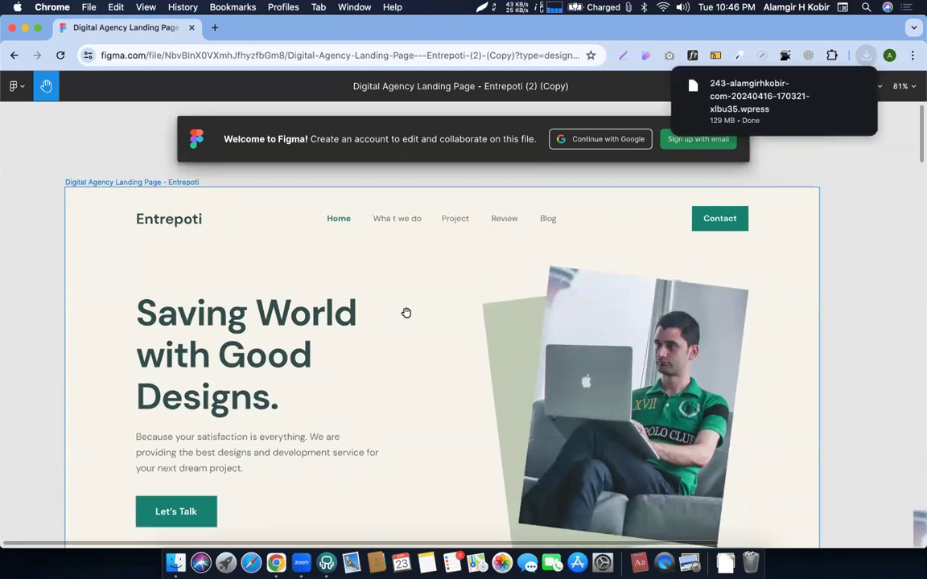
pyautogui.scroll(-1, 406, 312)
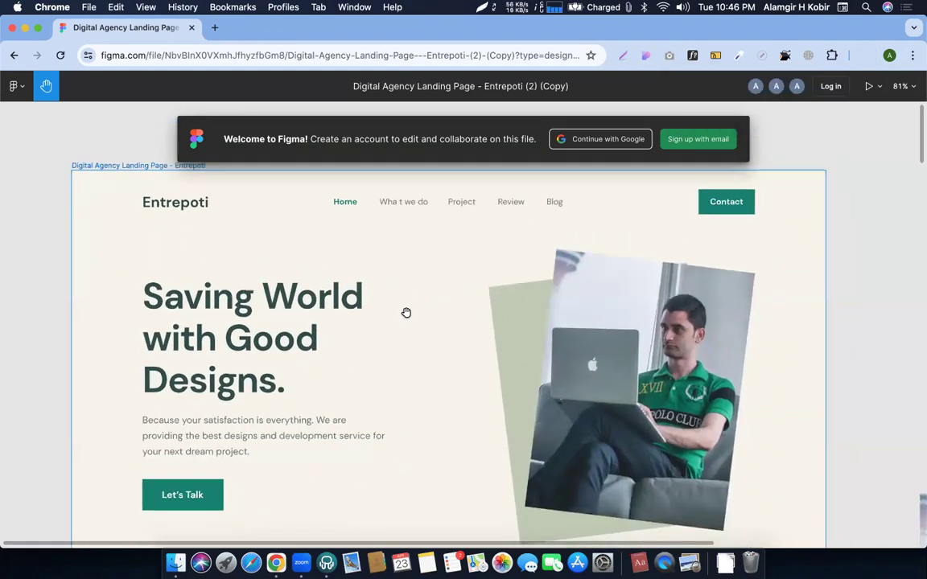
pyautogui.scroll(1, 407, 312)
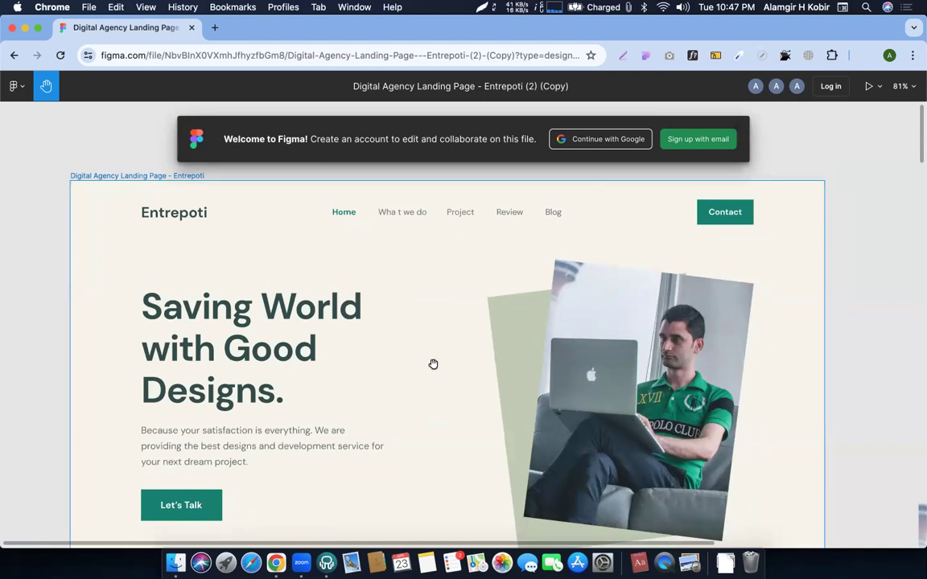
pyautogui.scroll(-3, 410, 351)
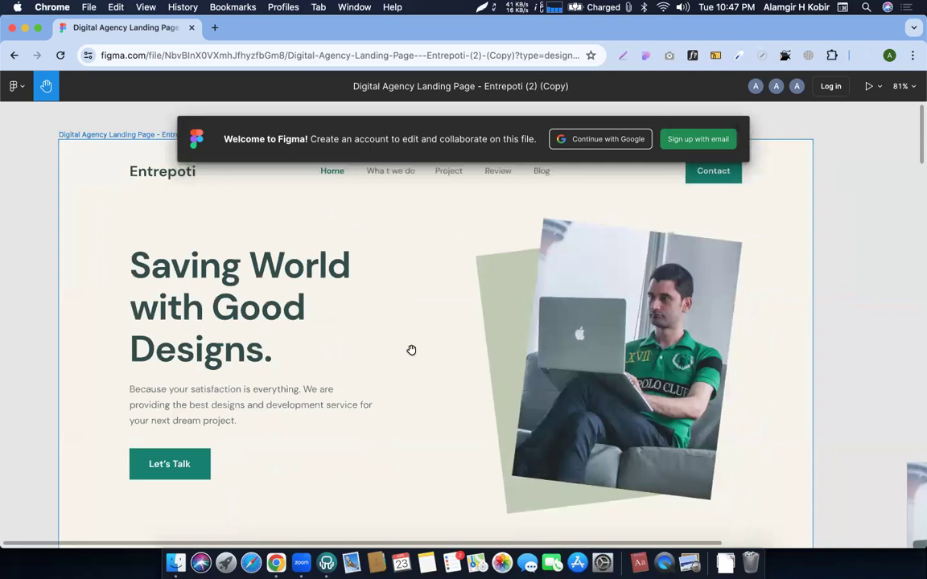
pyautogui.scroll(3, 543, 337)
pyautogui.scroll(-4, 511, 247)
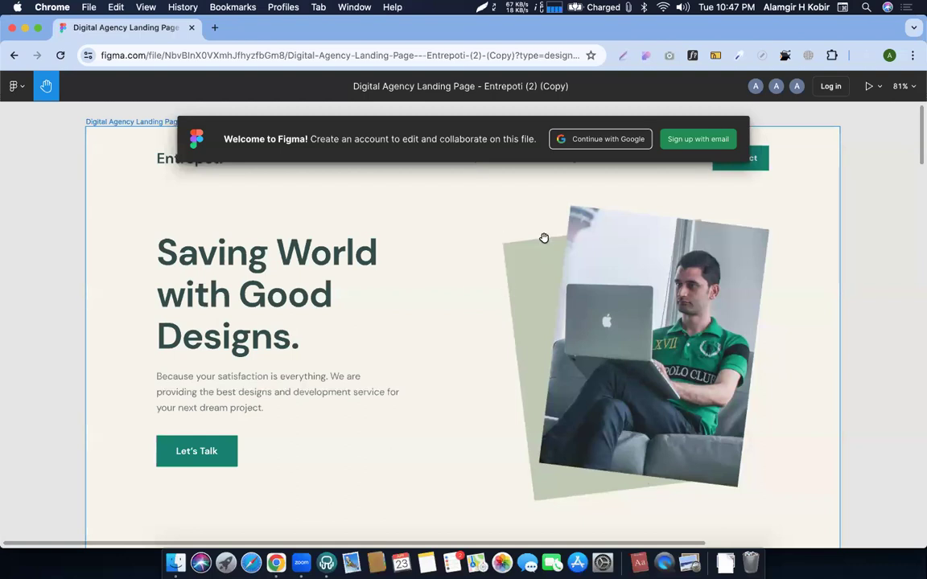
# Look through the design's Process of Work, recent projects and client review sections, and return to the hero section
pyautogui.scroll(-10, 544, 239)
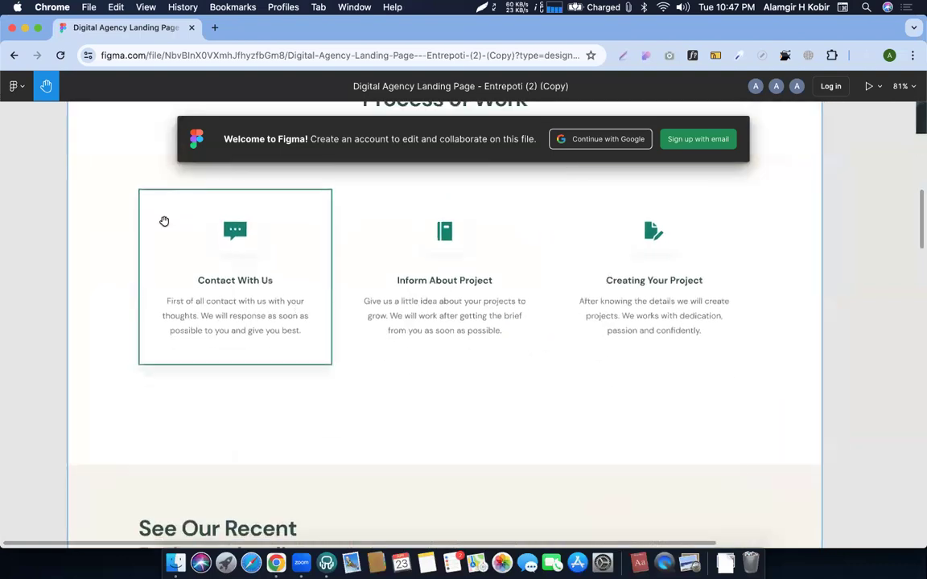
pyautogui.scroll(-5, 369, 320)
pyautogui.scroll(-10, 368, 320)
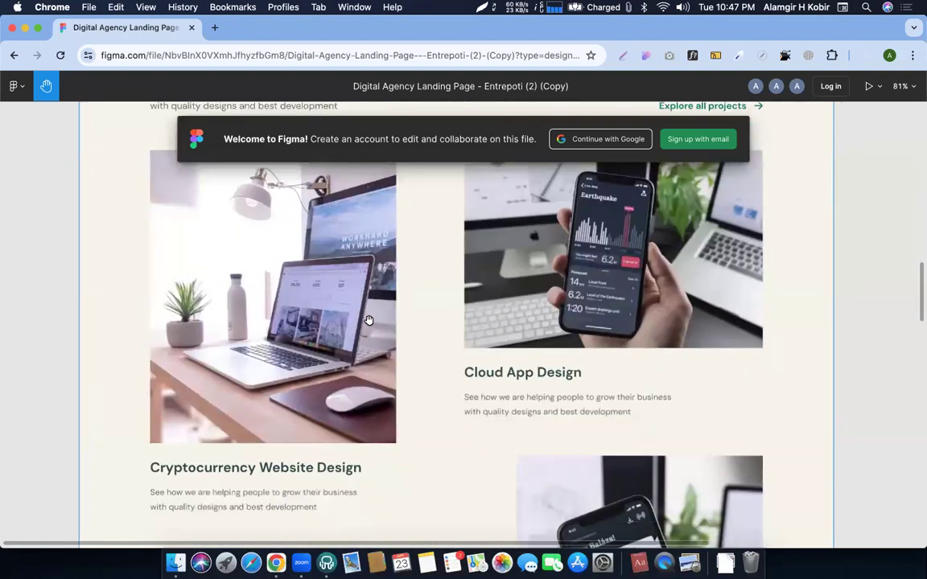
pyautogui.scroll(-15, 368, 321)
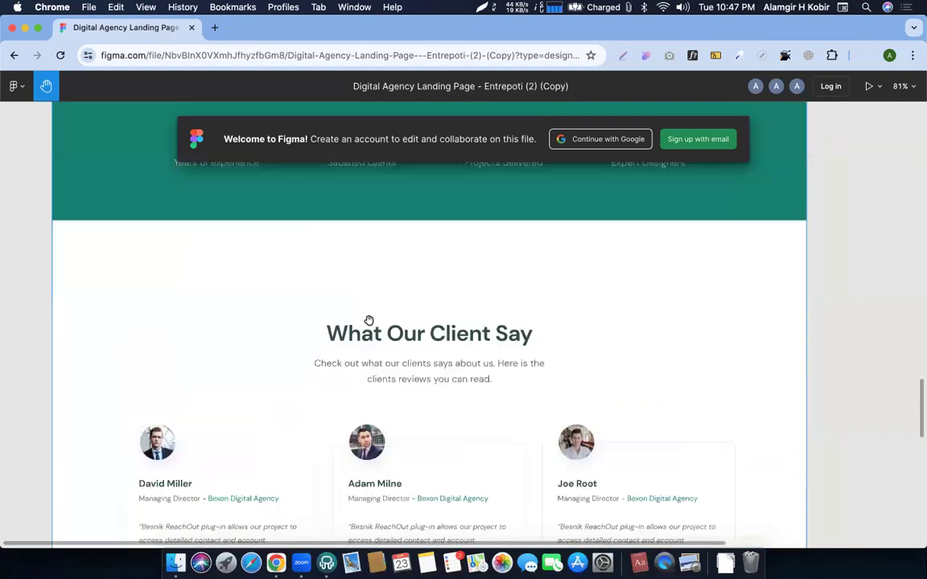
pyautogui.scroll(-3, 476, 391)
pyautogui.scroll(12, 475, 391)
pyautogui.scroll(15, 476, 391)
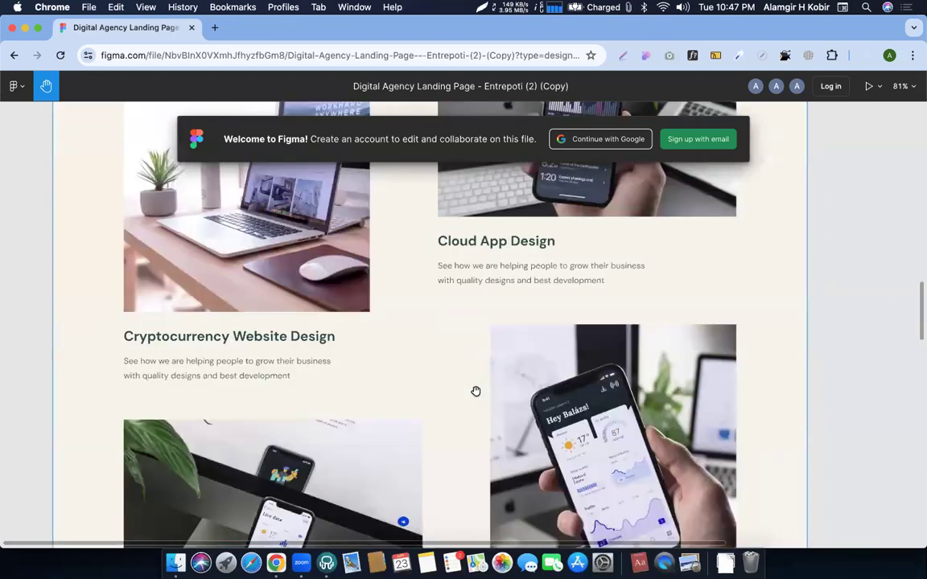
pyautogui.scroll(10, 476, 391)
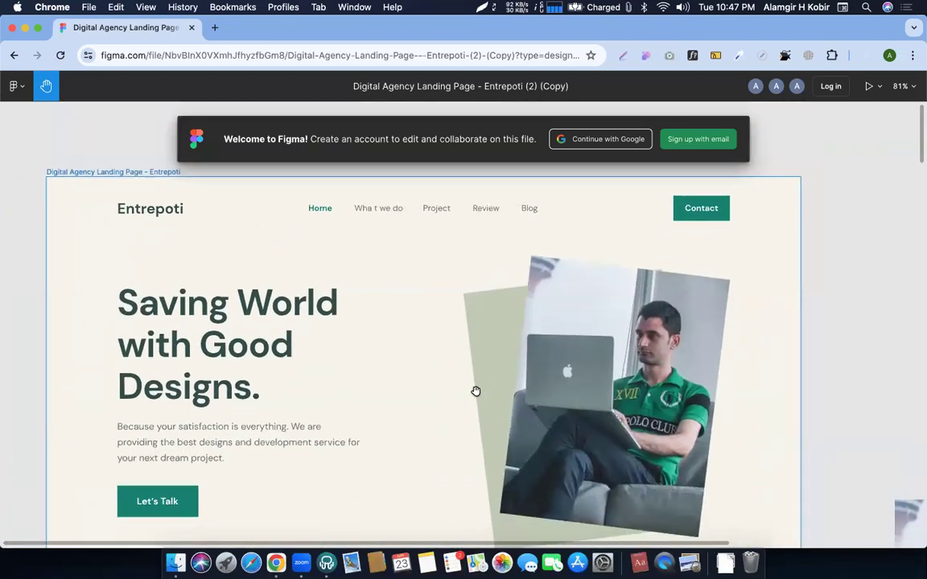
pyautogui.hscroll(-2, 475, 391)
pyautogui.hscroll(1, 475, 391)
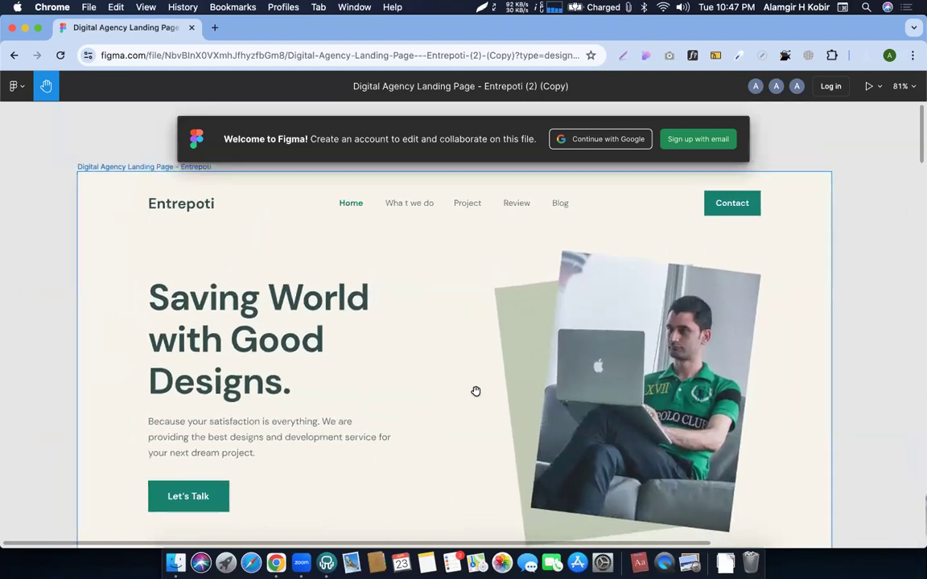
pyautogui.scroll(-1, 476, 391)
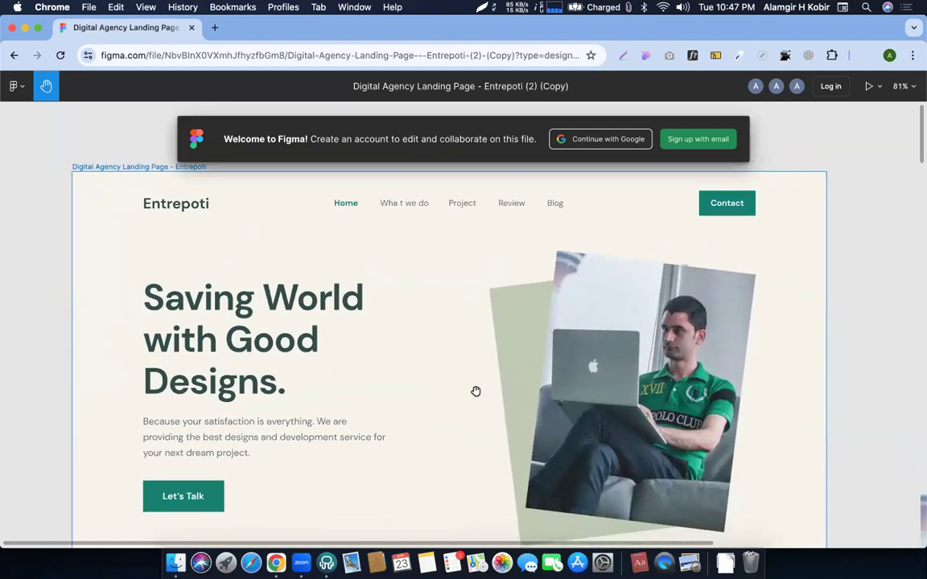
pyautogui.scroll(1, 475, 391)
pyautogui.hotkey('ctrl', 'Right')
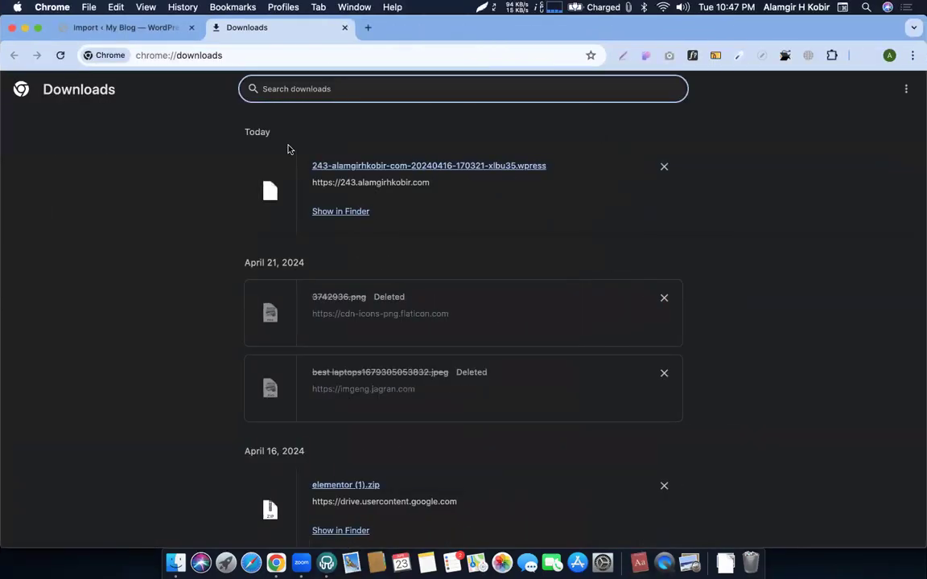
pyautogui.click(137, 29)
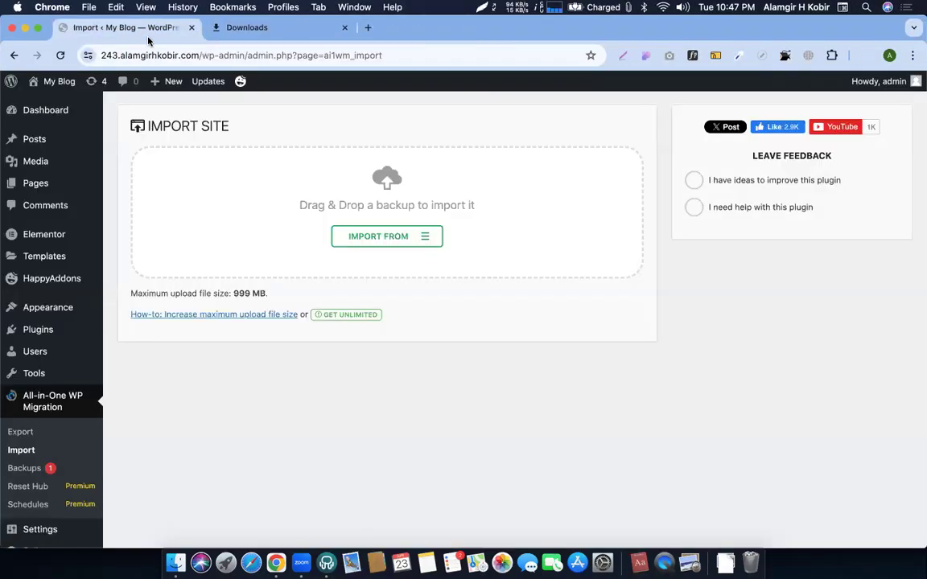
pyautogui.click(385, 237)
pyautogui.click(395, 252)
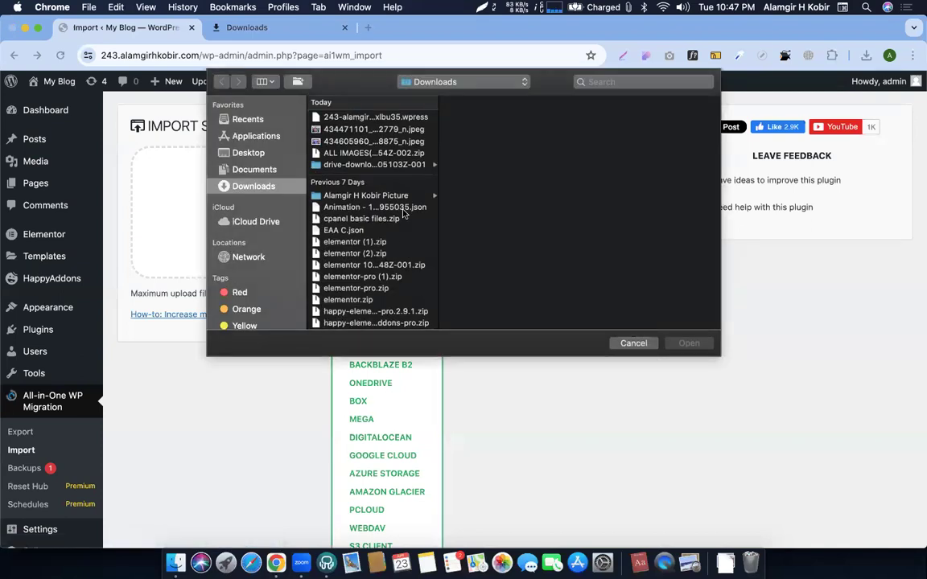
pyautogui.doubleClick(356, 119)
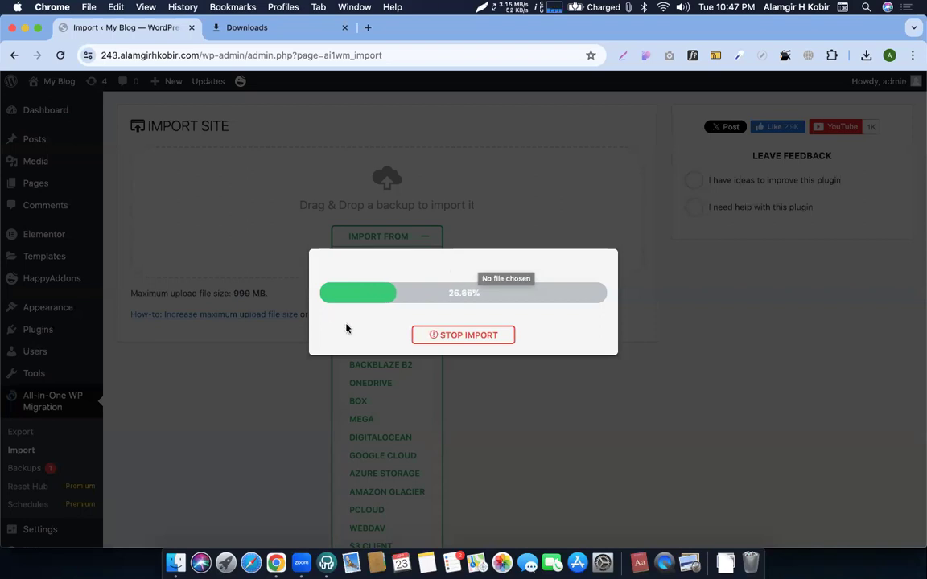
# Return to the Figma landing page design and review its hero section while the backup uploads
pyautogui.hotkey('ctrl', 'Left')
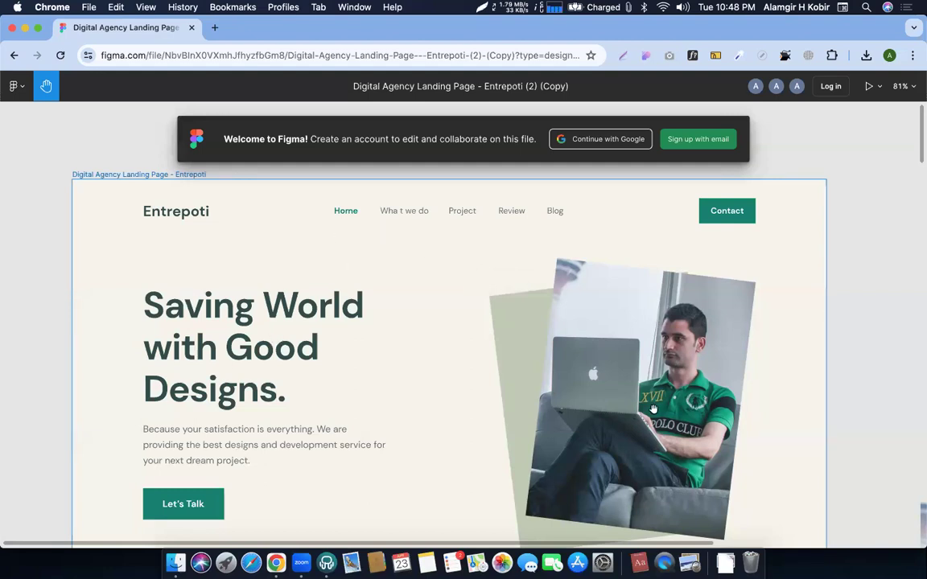
pyautogui.scroll(-3, 654, 409)
pyautogui.scroll(2, 557, 300)
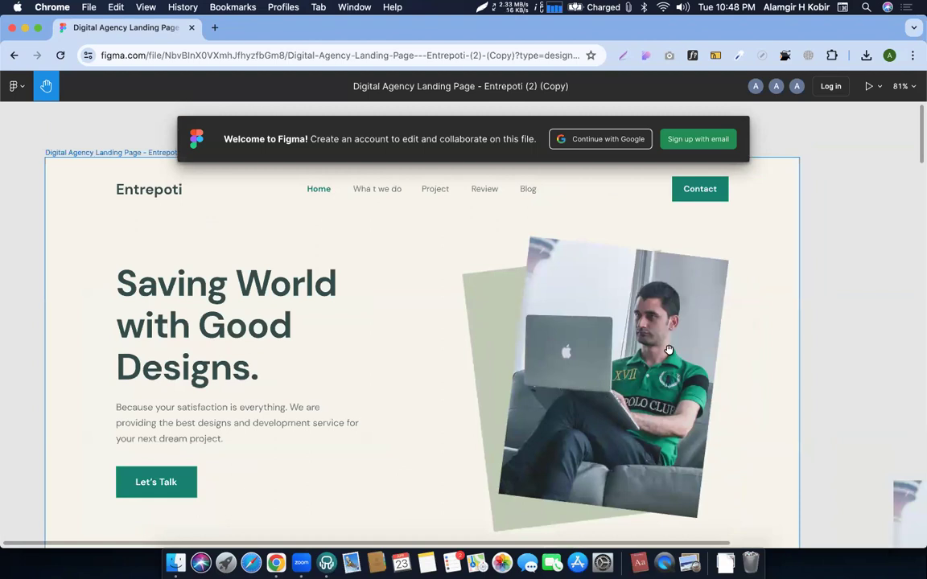
pyautogui.scroll(1, 612, 330)
pyautogui.hscroll(-1, 611, 330)
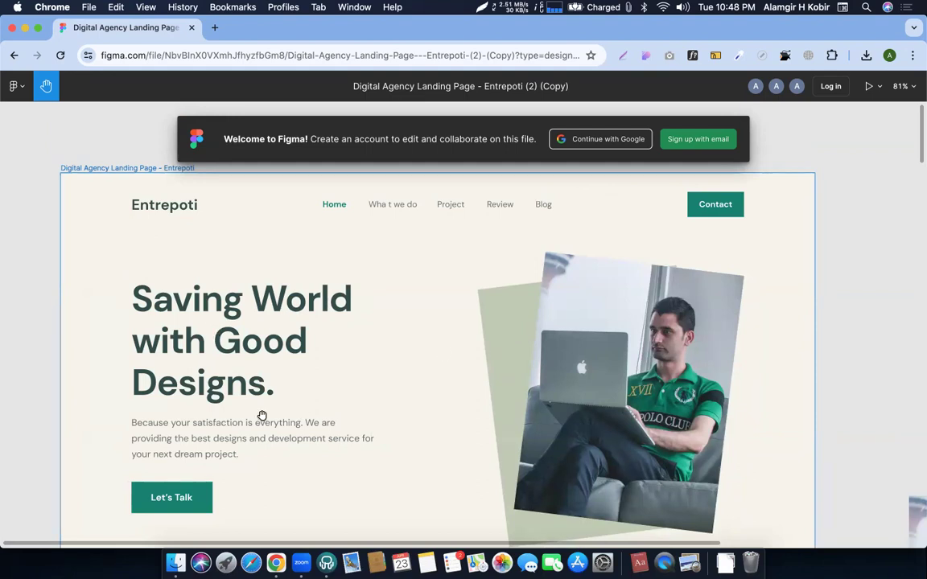
pyautogui.scroll(1, 342, 360)
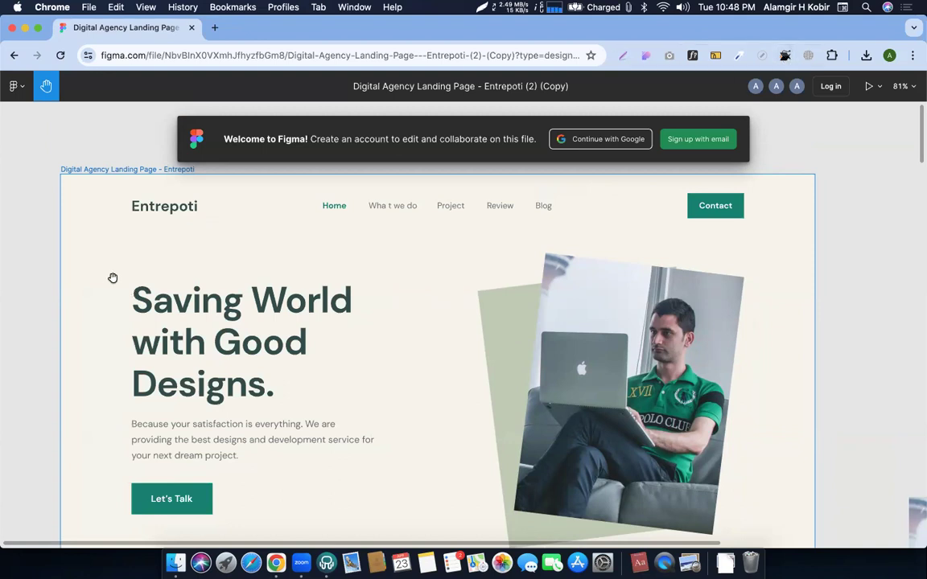
# Capture the hero heading and paragraph with the Copyfish OCR extension, read the extracted text and close the result
pyautogui.moveTo(116, 279)
pyautogui.mouseDown()
pyautogui.moveTo(298, 379)
pyautogui.moveTo(166, 290)
pyautogui.moveTo(132, 284)
pyautogui.mouseUp()
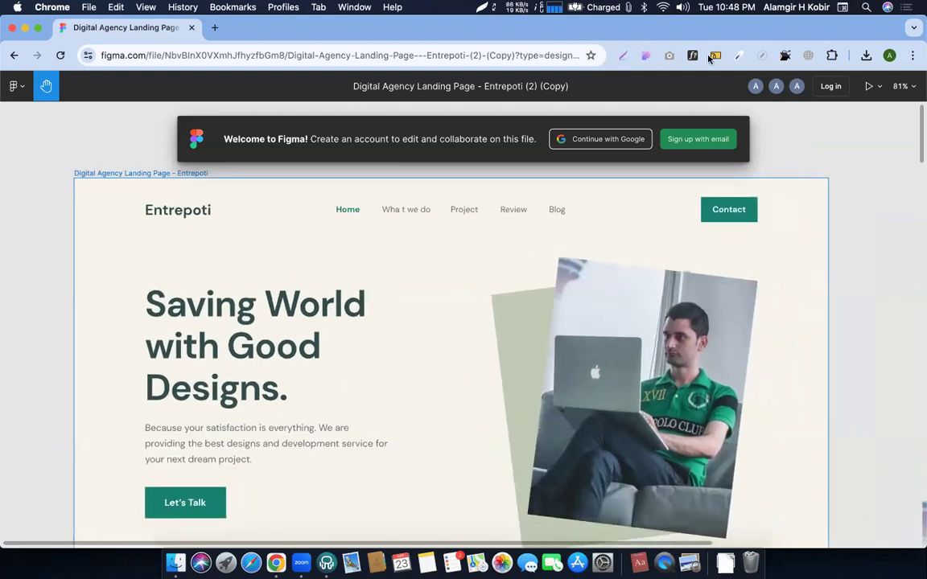
pyautogui.click(784, 55)
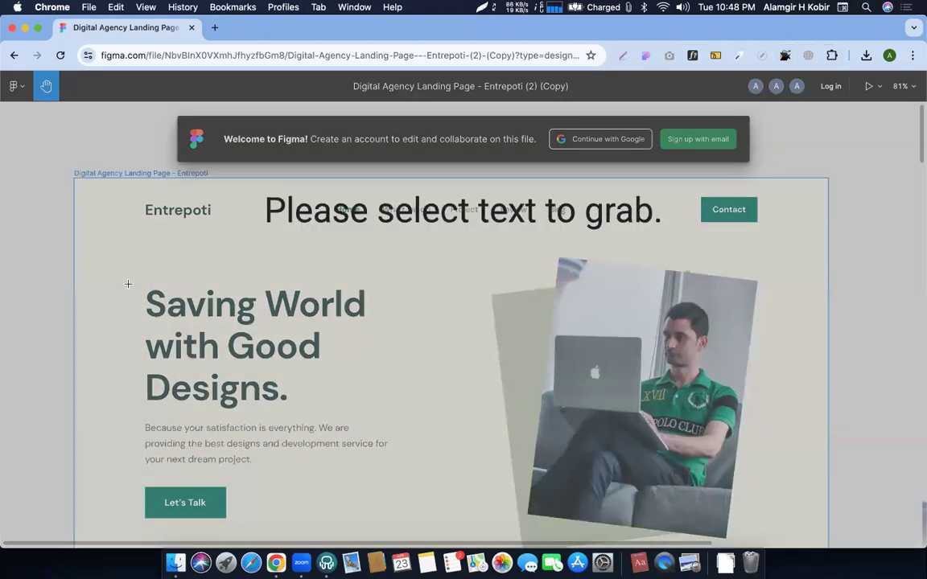
pyautogui.moveTo(128, 286); pyautogui.dragTo(402, 472)
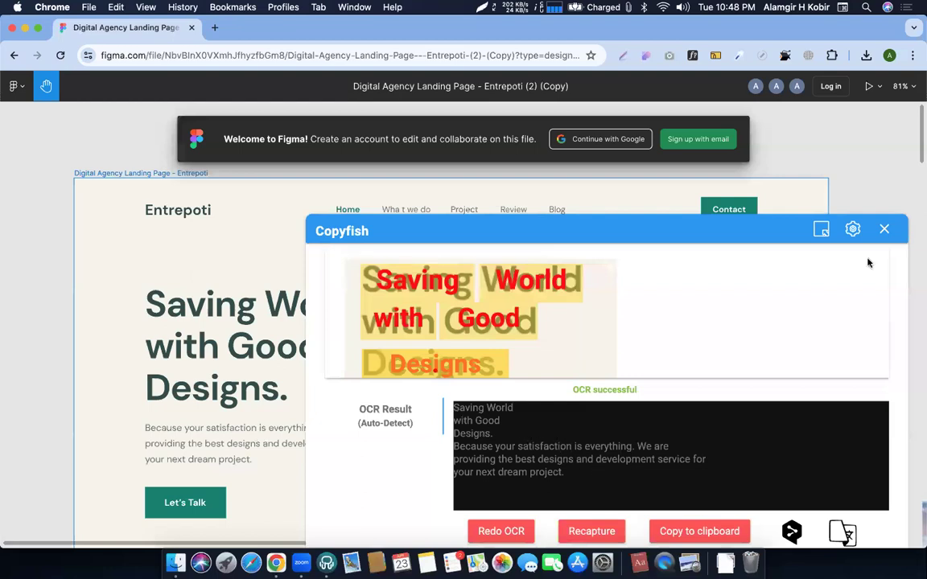
pyautogui.click(884, 229)
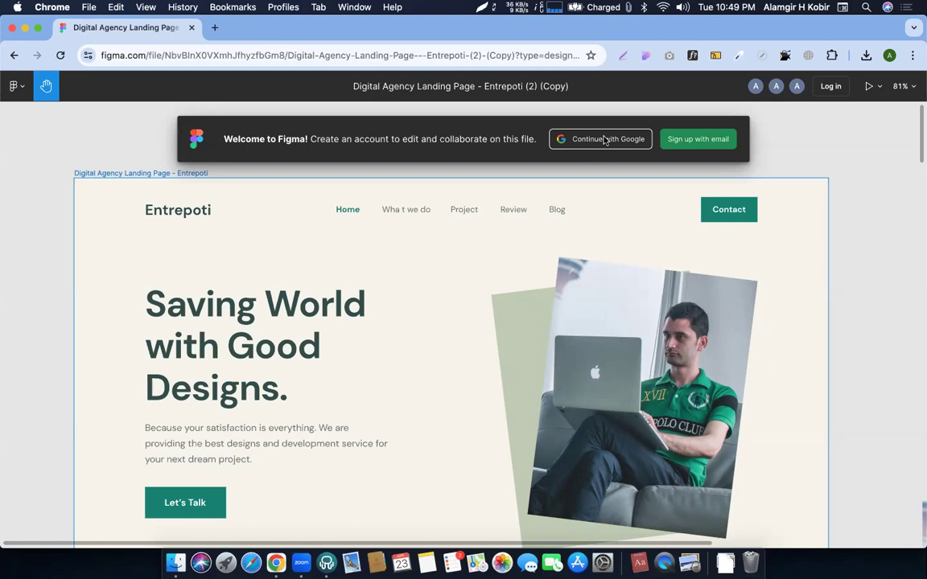
pyautogui.click(705, 142)
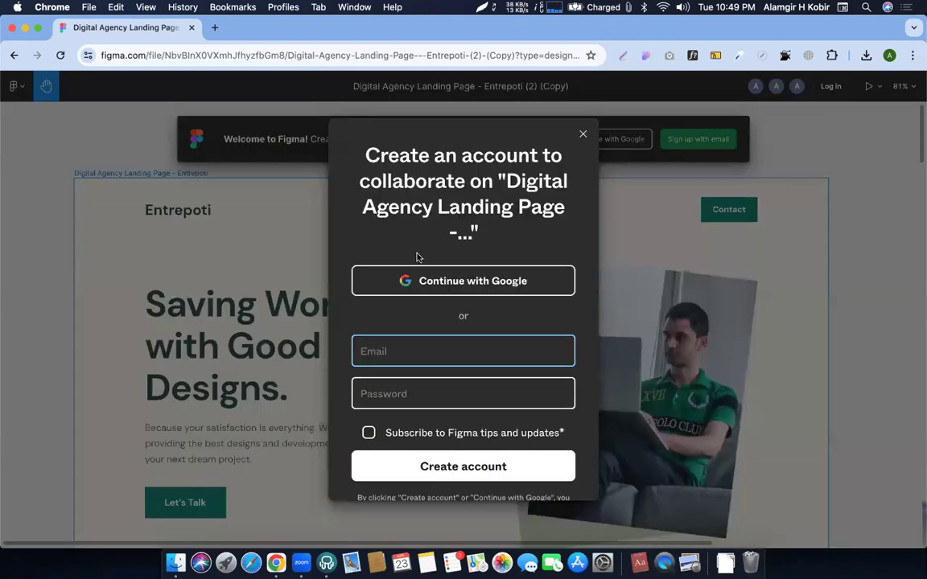
pyautogui.click(408, 344)
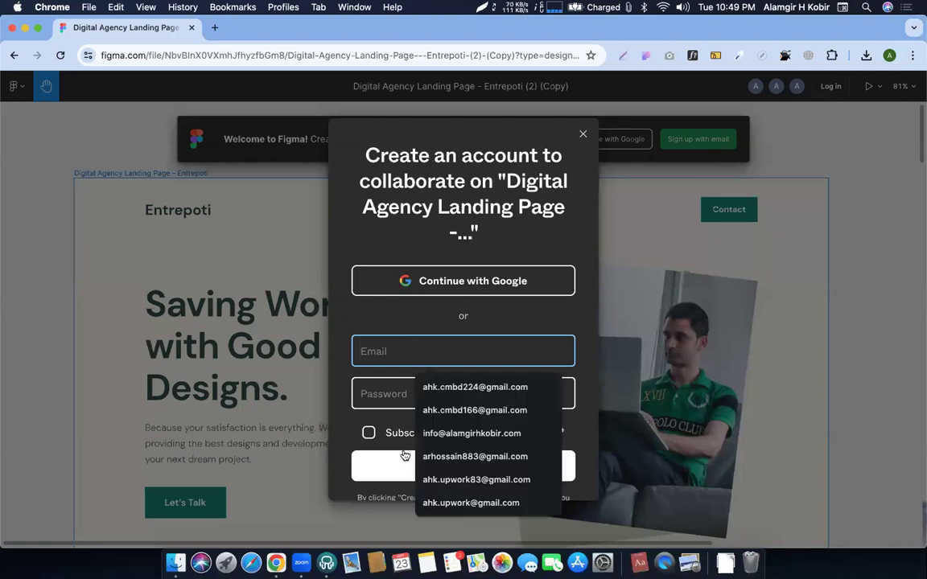
pyautogui.click(381, 316)
pyautogui.scroll(-3, 446, 378)
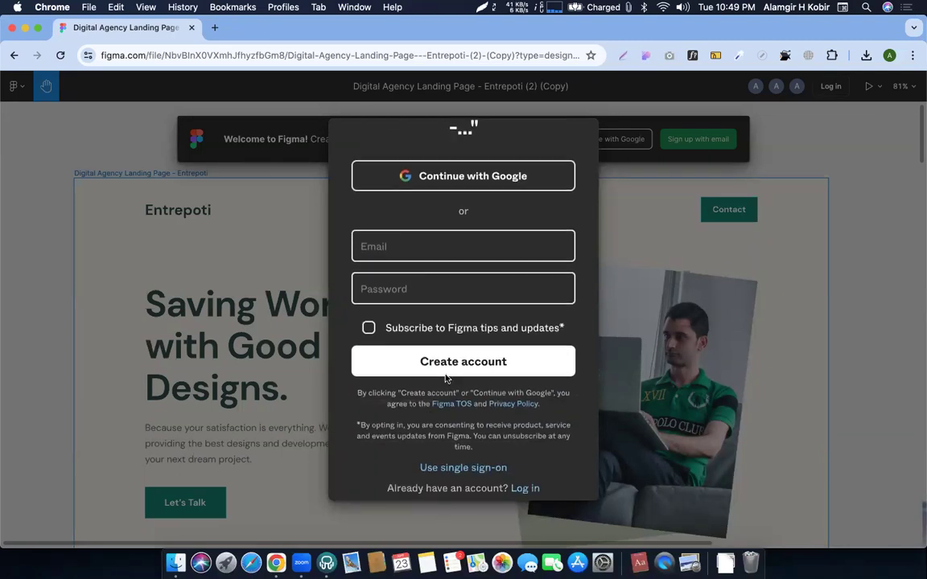
pyautogui.click(393, 248)
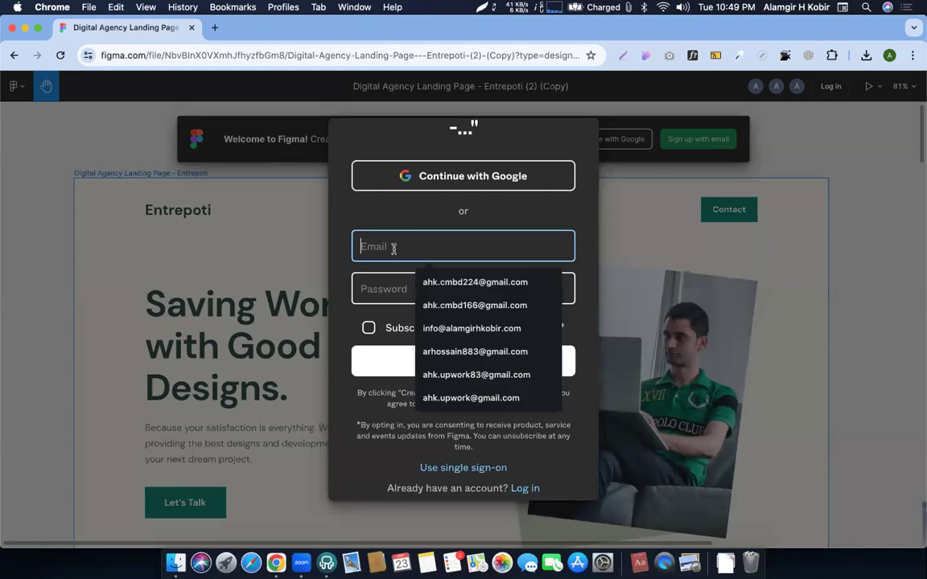
pyautogui.click(434, 305)
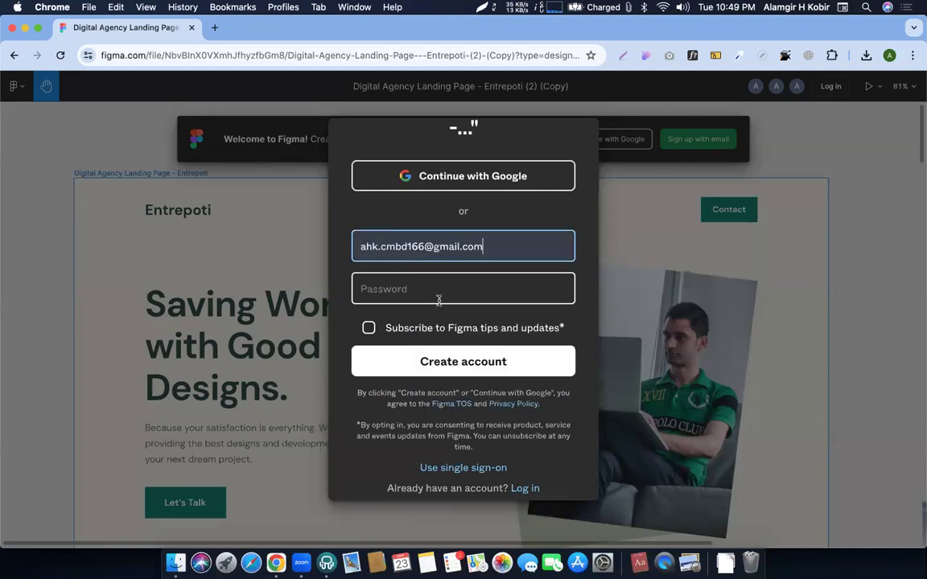
# Enter the account password, try to create the Figma account and dismiss the browser's offer to save the password
pyautogui.click(382, 292)
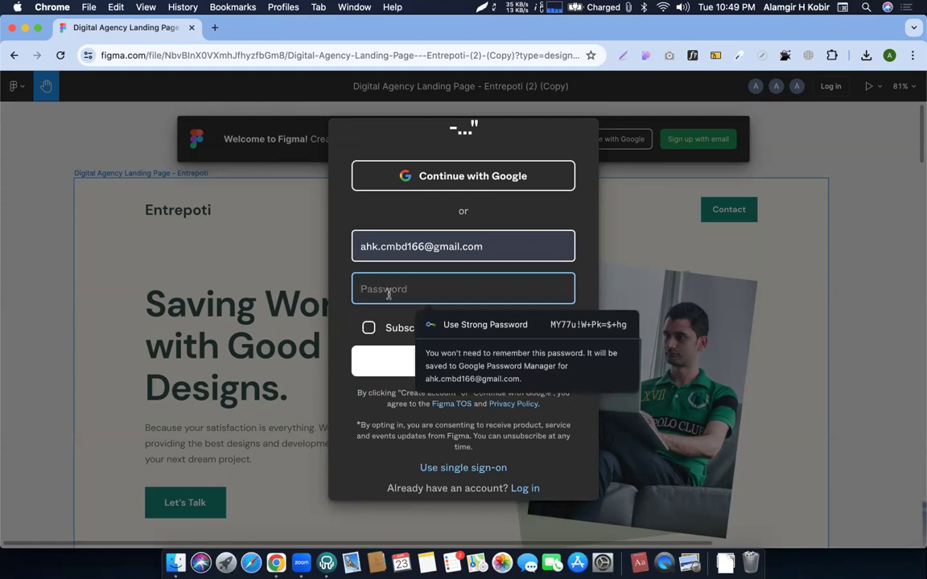
pyautogui.click(343, 327)
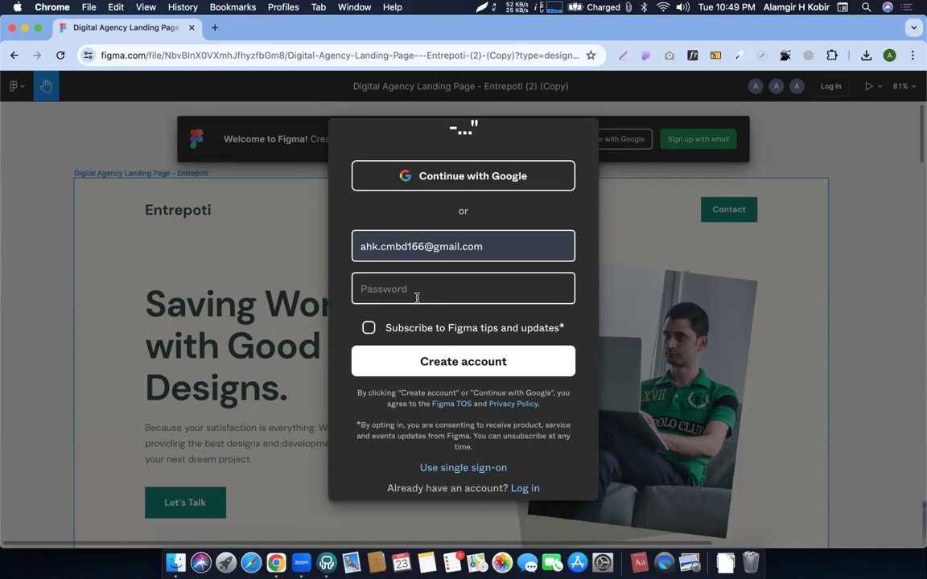
pyautogui.click(412, 294)
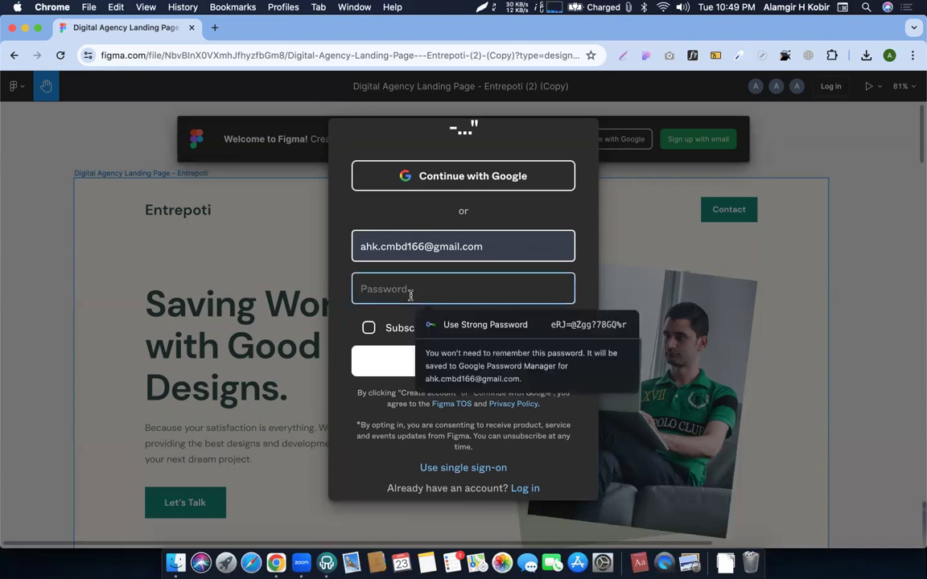
pyautogui.write('a•••••••')
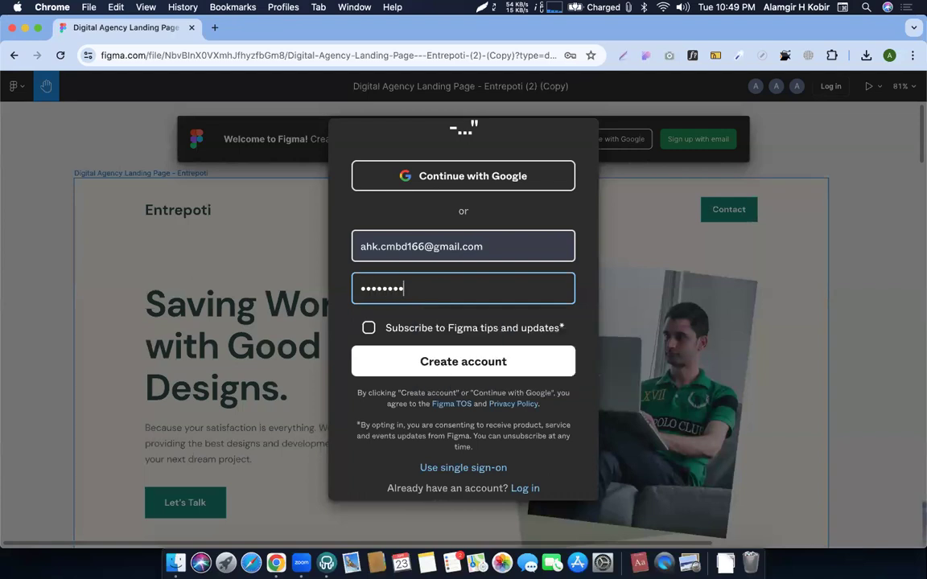
pyautogui.press('Return')
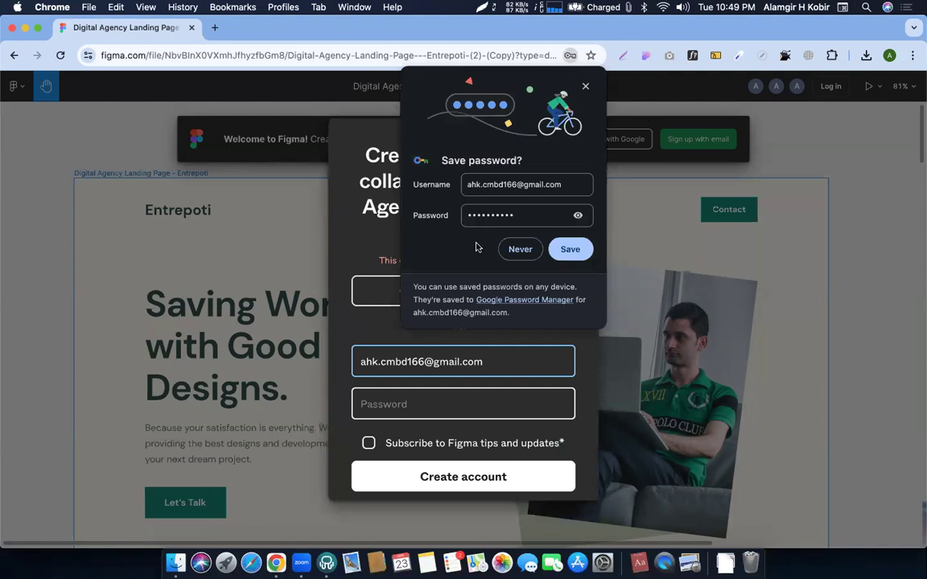
pyautogui.click(585, 86)
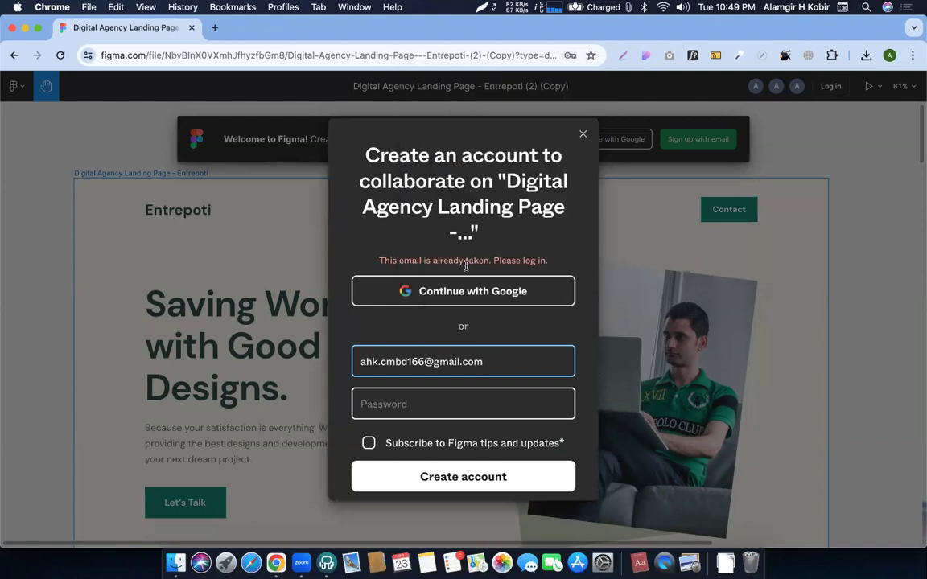
# Switch the Figma sign-up form to log-in and try logging in with the account password
pyautogui.scroll(-1, 458, 451)
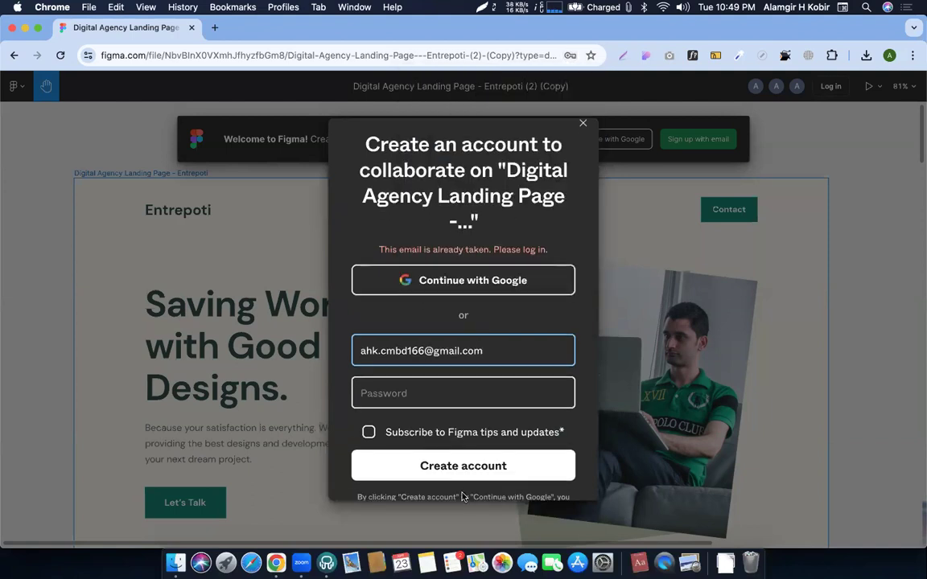
pyautogui.scroll(-5, 460, 389)
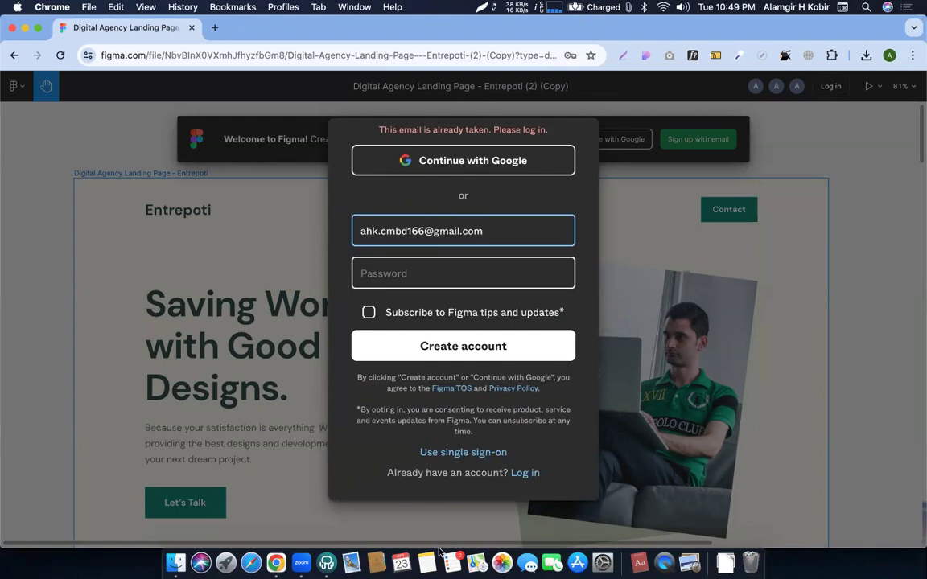
pyautogui.click(524, 475)
pyautogui.click(430, 339)
pyautogui.write('**********')
pyautogui.press('Return')
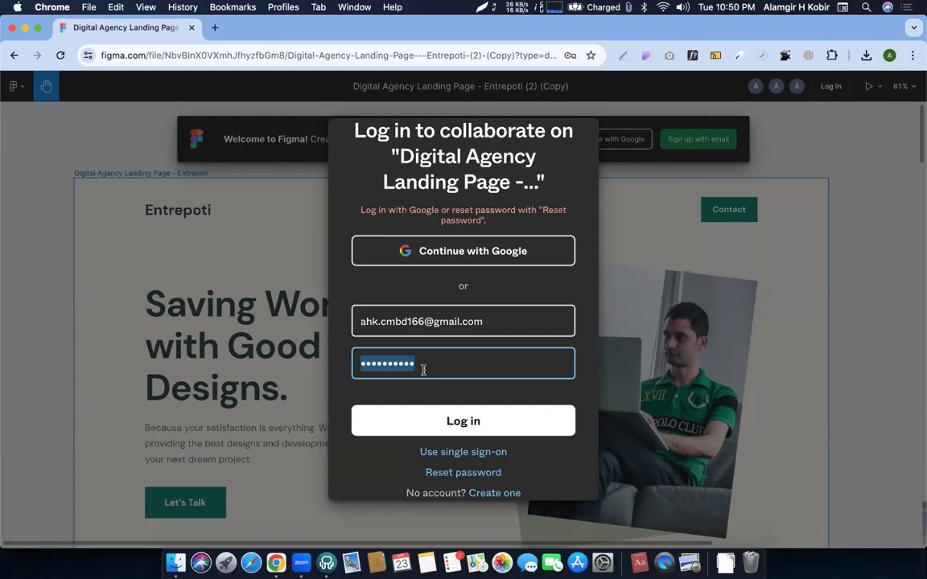
pyautogui.write('********')
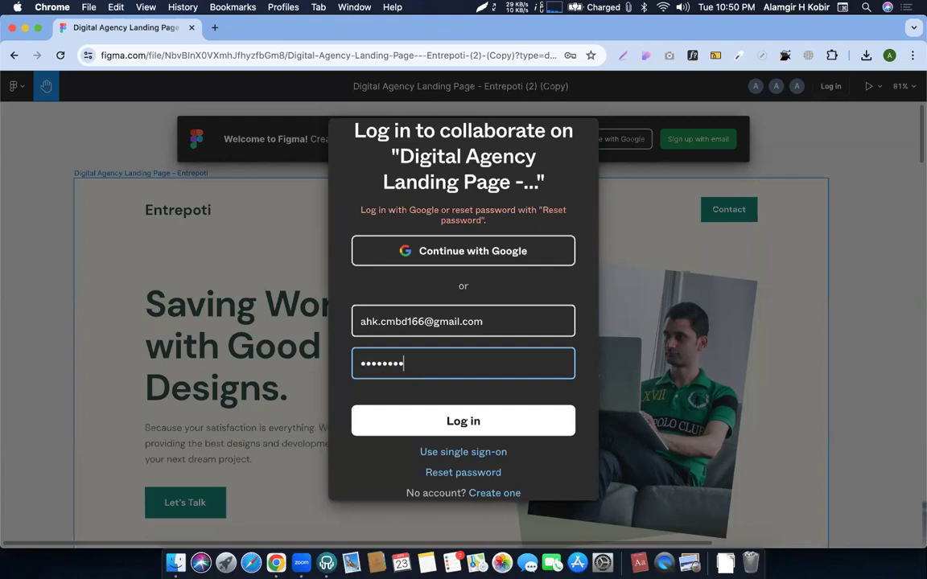
pyautogui.press('Return')
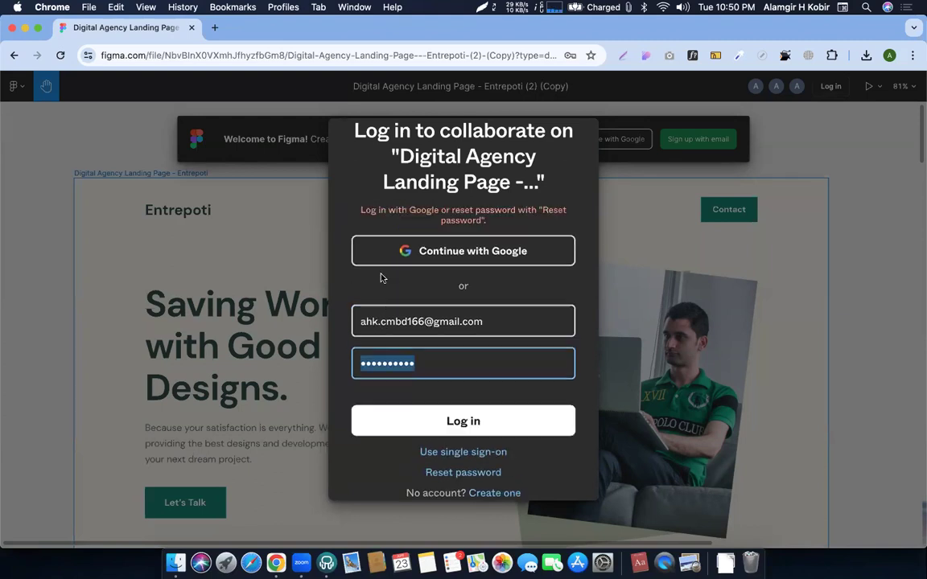
# Request a Figma password reset for the account's e-mail address, dismissing the browser's offer to save the password
pyautogui.scroll(-1, 498, 451)
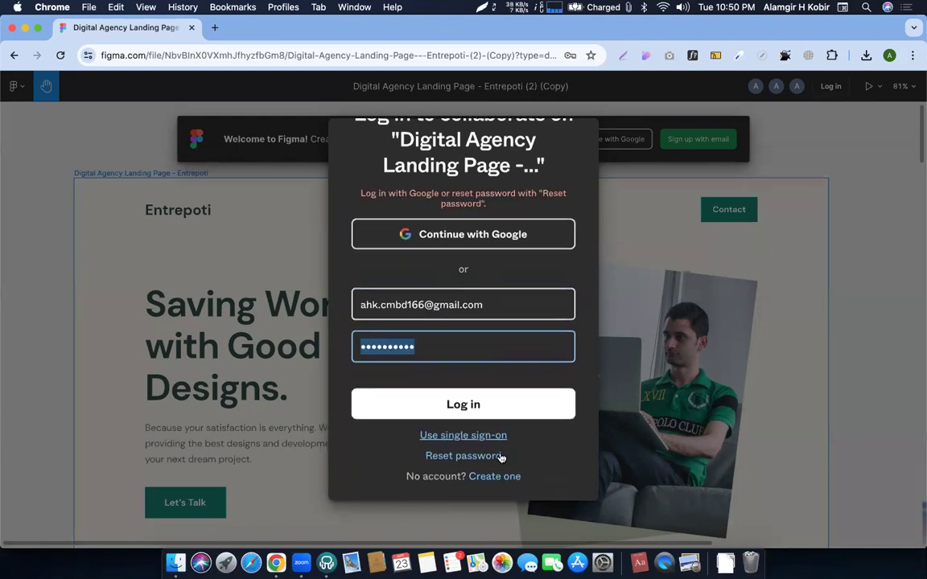
pyautogui.click(457, 453)
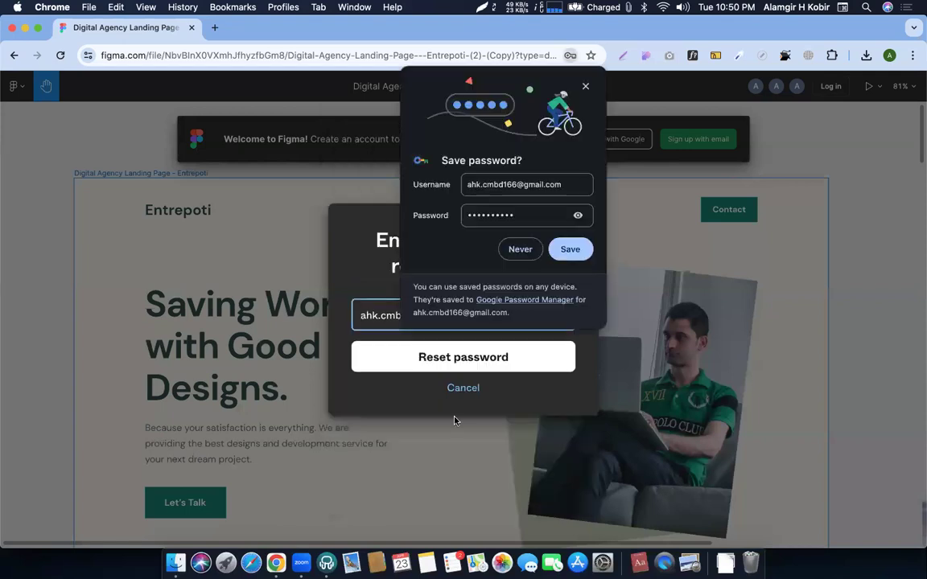
pyautogui.click(588, 87)
pyautogui.click(451, 356)
# Open the Gmail inbox in a new browser tab
pyautogui.press('super+t')
pyautogui.write('gmail')
pyautogui.press('Up')
pyautogui.press('Return')
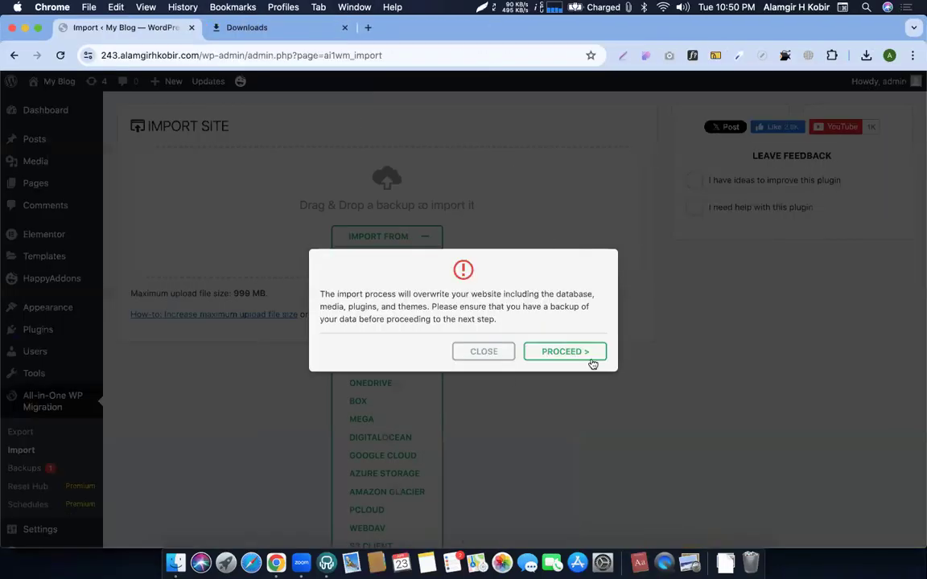
# Accept the overwrite warning on the WordPress import page to start restoring the backup
pyautogui.click(569, 355)
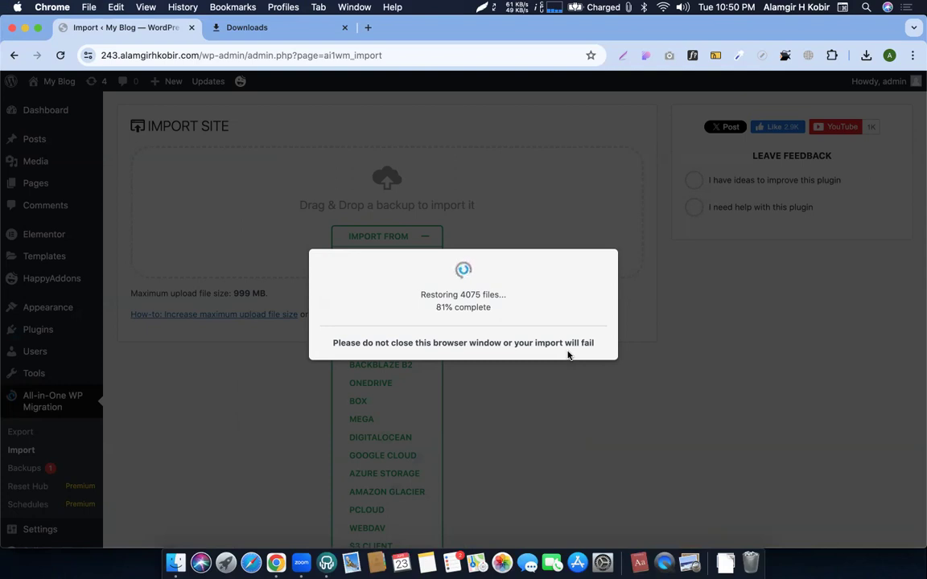
# Return to Gmail, refresh the inbox, open Figma's "Forgot your password?" message and follow its reset link
pyautogui.hotkey('ctrl', 'Left')
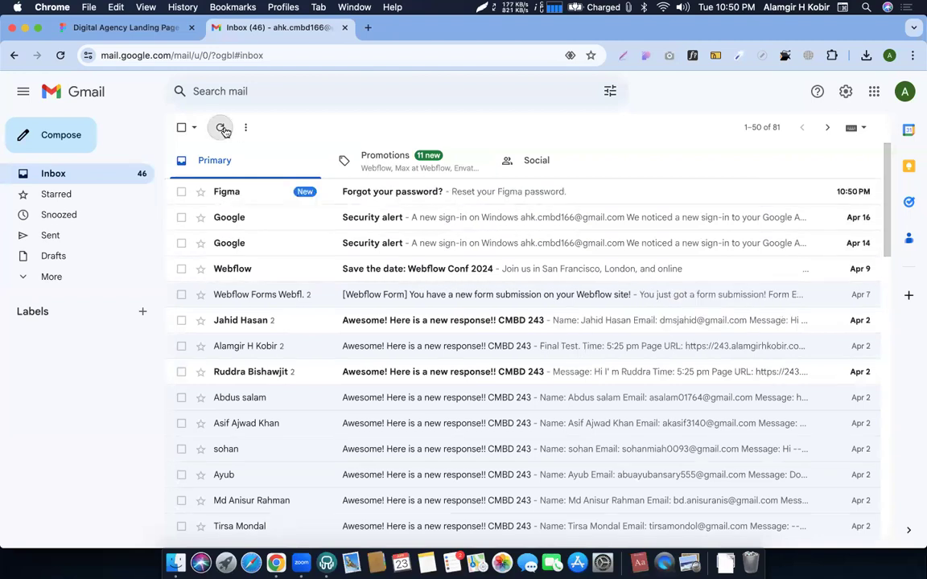
pyautogui.click(222, 129)
pyautogui.click(392, 191)
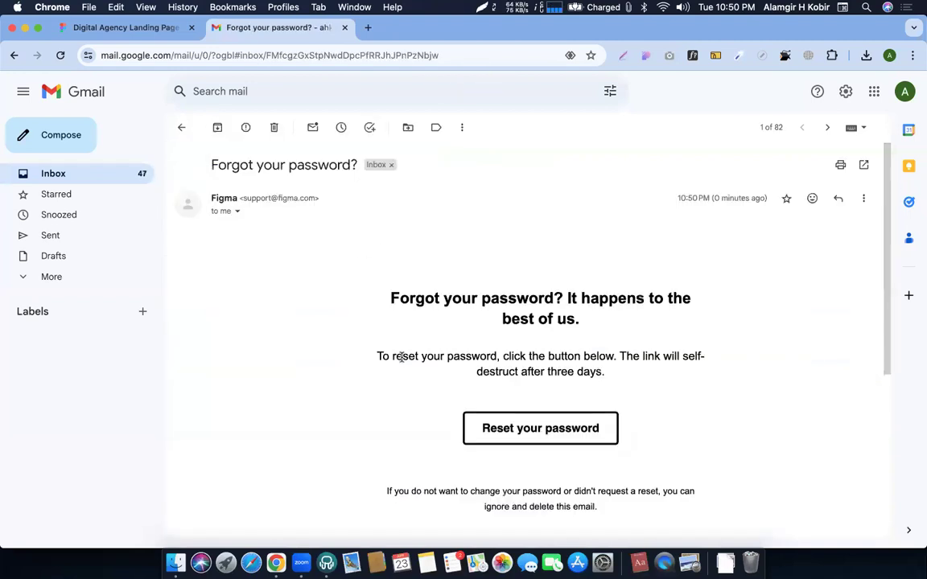
pyautogui.click(561, 437)
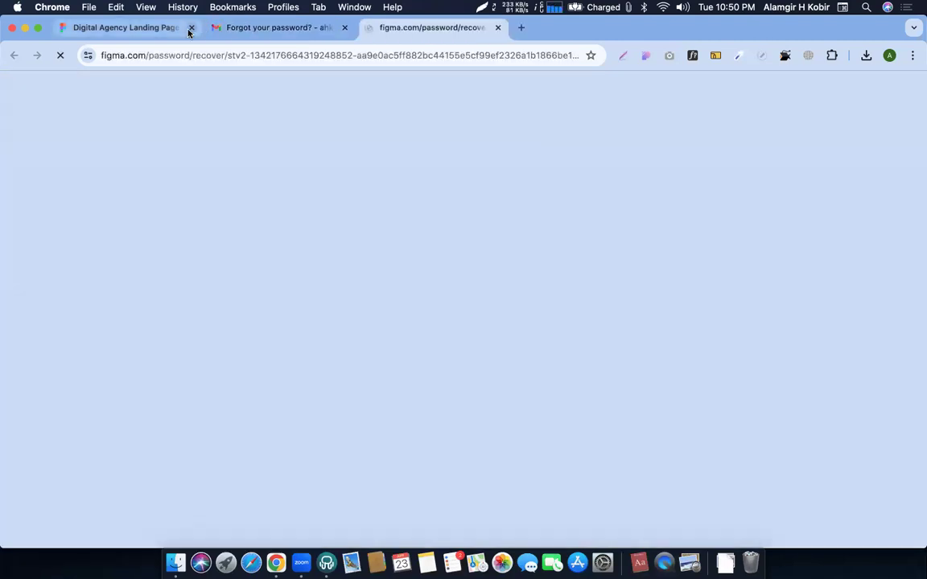
pyautogui.click(190, 27)
pyautogui.press('super+shift+t')
pyautogui.click(419, 28)
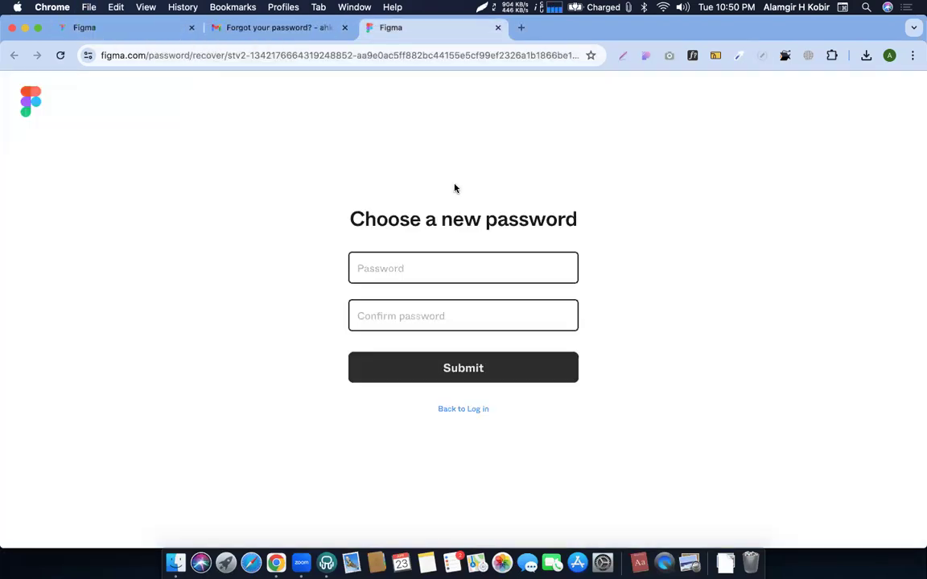
# Enter a new Figma account password, confirm it and submit the change
pyautogui.click(401, 267)
pyautogui.write('*********')
pyautogui.press('super+a')
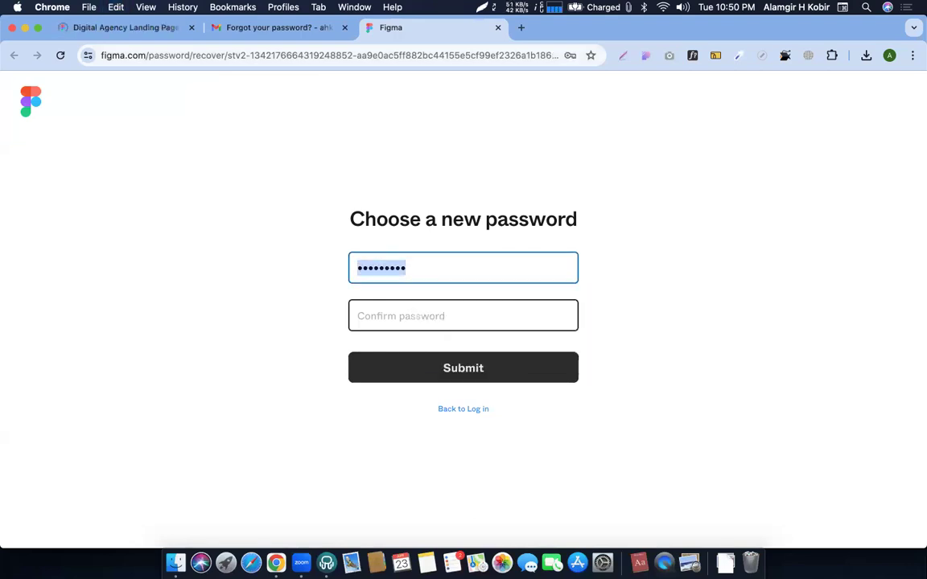
pyautogui.write('********')
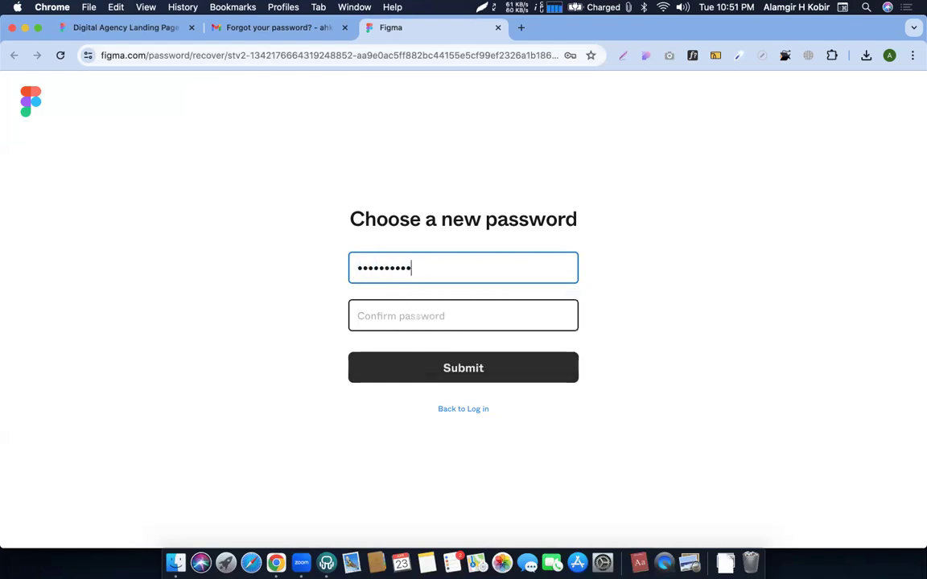
pyautogui.click(403, 320)
pyautogui.write('**********')
pyautogui.press('Return')
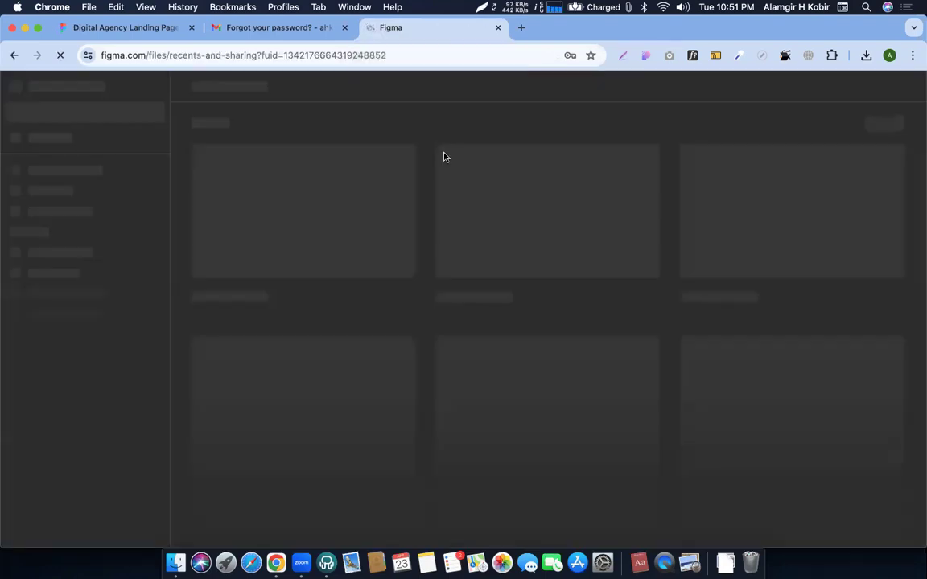
# Close the Figma recent files tab and reload the Digital Agency Landing Page file with the logged-in account
pyautogui.moveTo(420, 33); pyautogui.dragTo(231, 46)
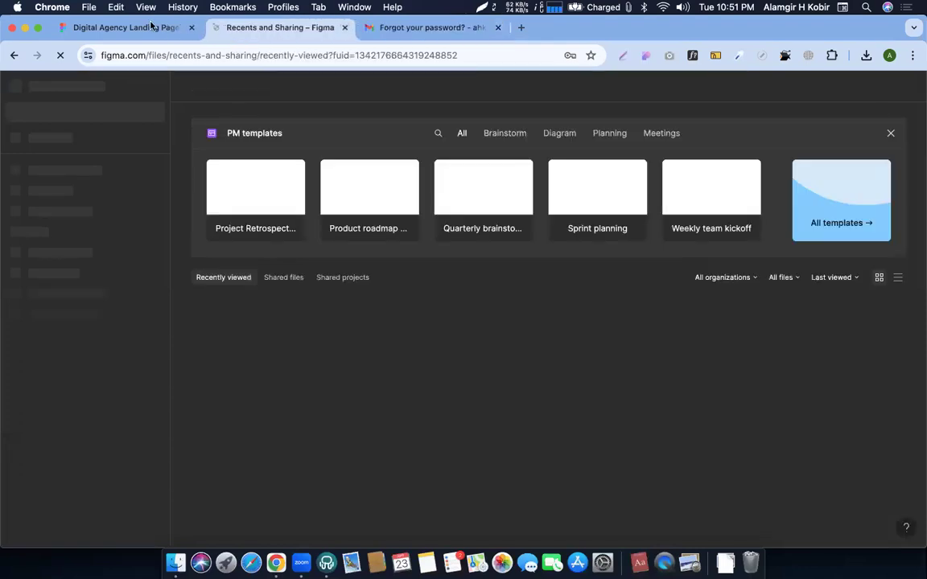
pyautogui.press('super+w')
pyautogui.hotkey('ctrl', 'Tab')
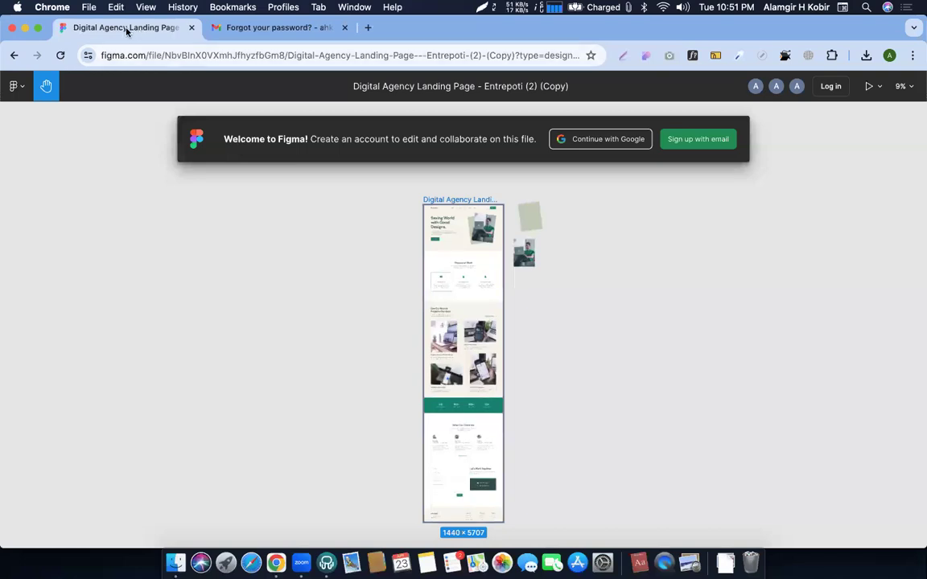
pyautogui.click(140, 53)
pyautogui.press('Return')
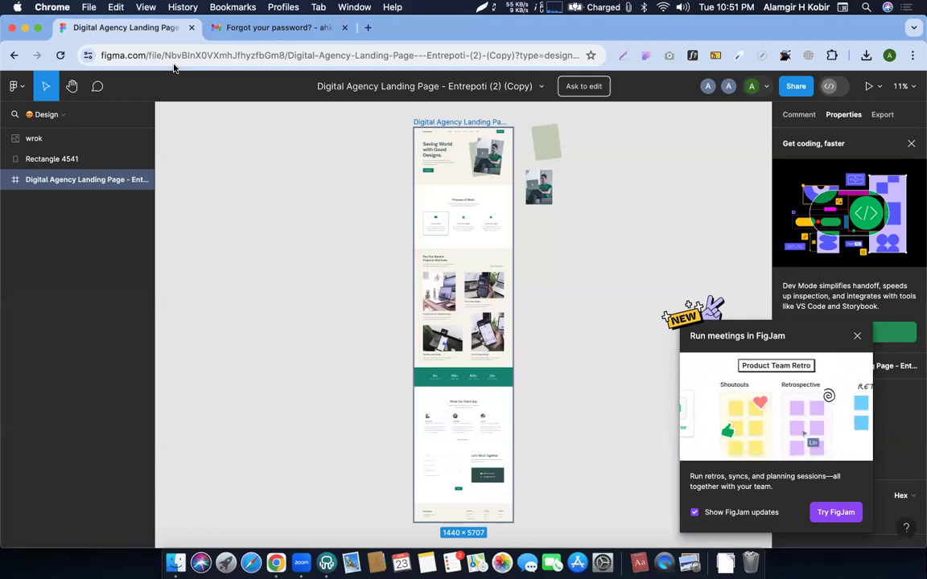
# Examine the hero section's image group, heading, paragraph and "Let's Talk" button text as separate selectable layers
pyautogui.doubleClick(477, 153)
pyautogui.press('Return')
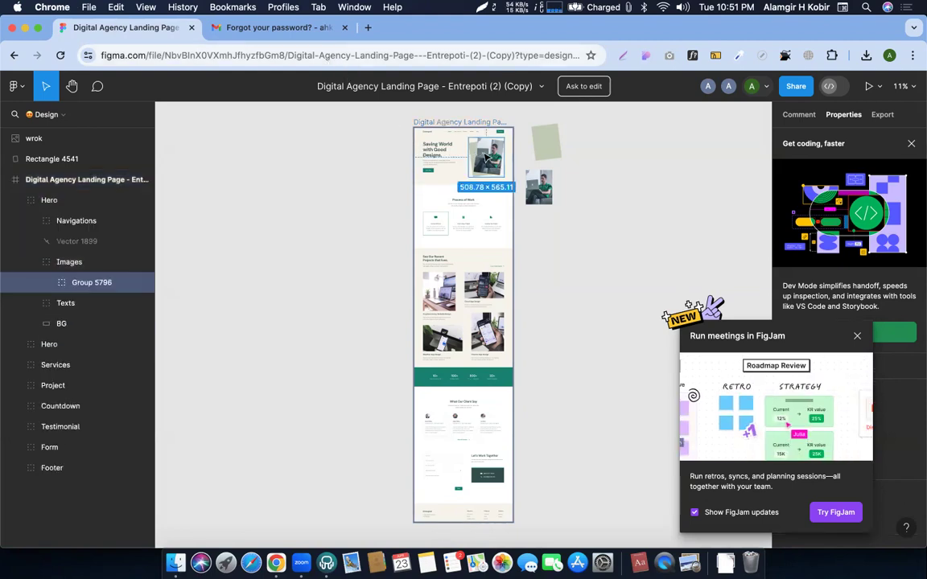
pyautogui.doubleClick(440, 152)
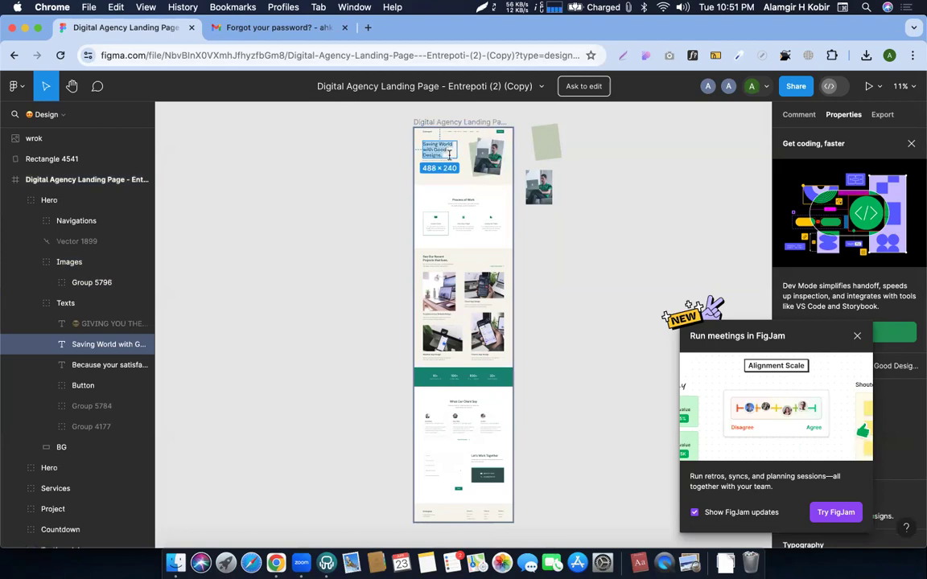
pyautogui.scroll(3, 425, 165)
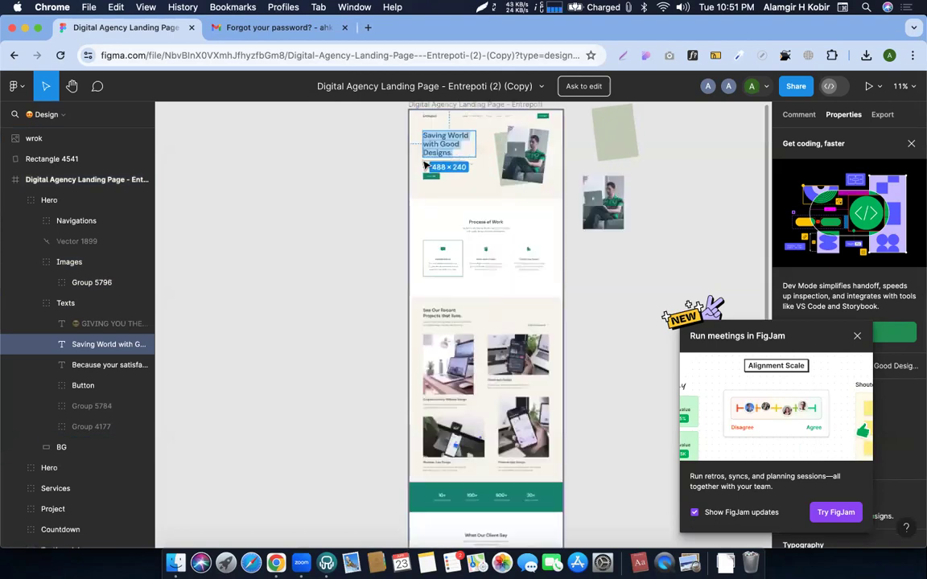
pyautogui.scroll(5, 425, 164)
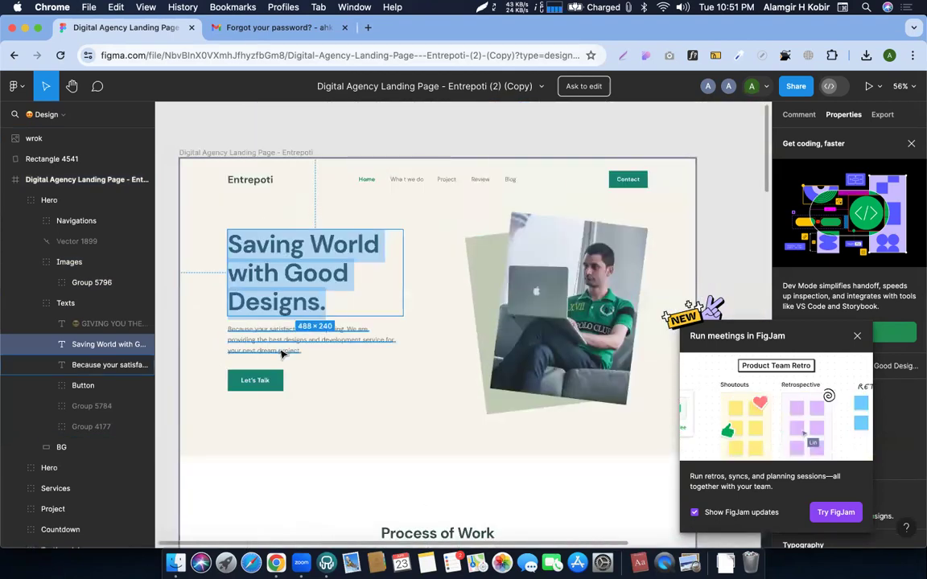
pyautogui.click(274, 346)
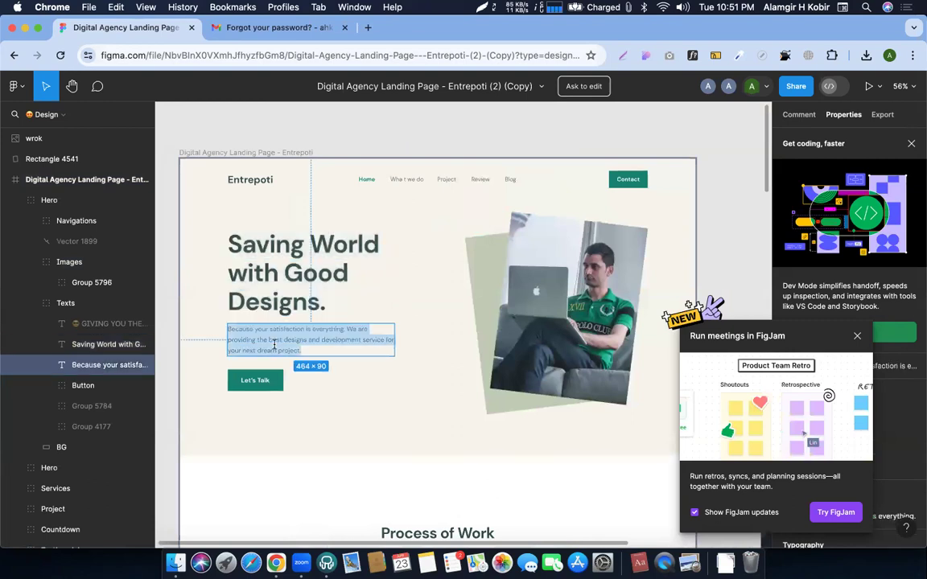
pyautogui.click(300, 292)
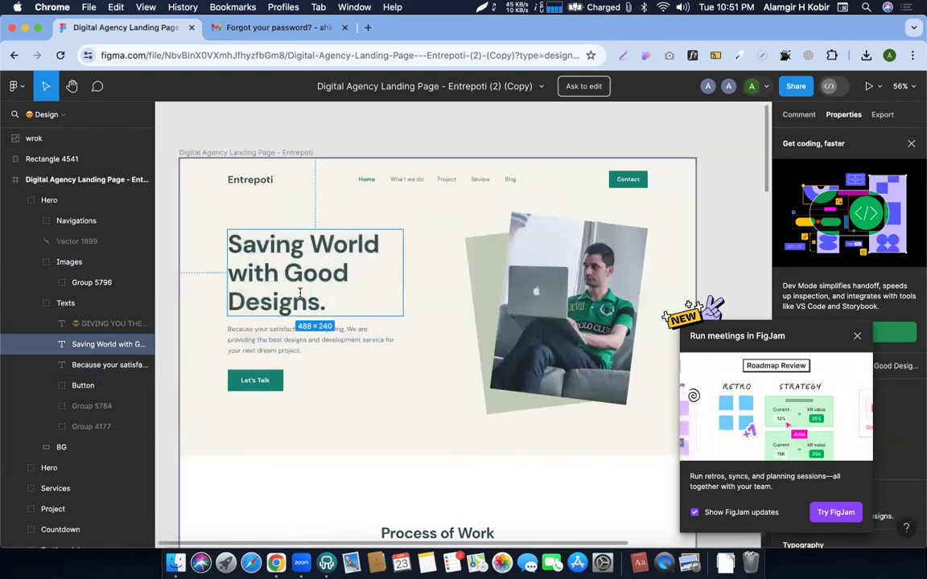
pyautogui.click(253, 381)
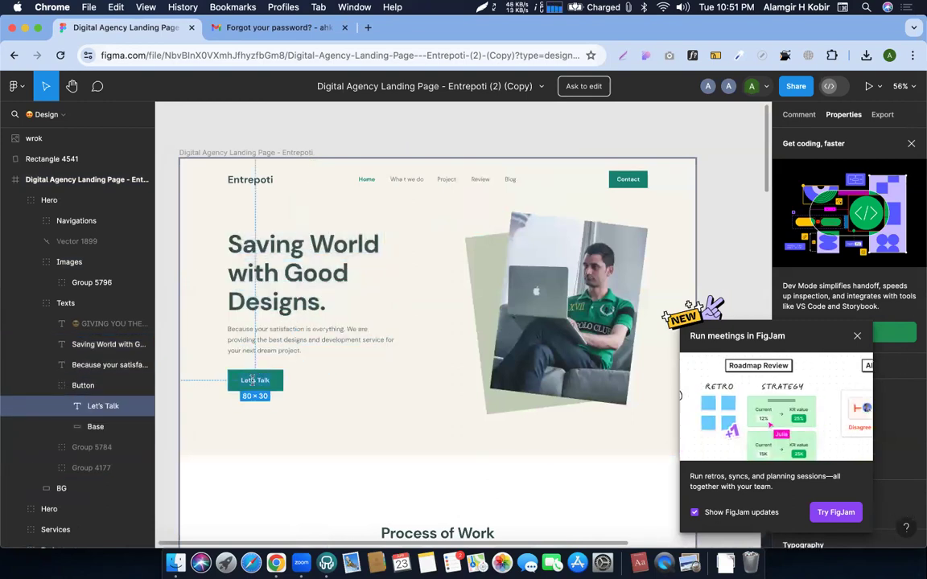
pyautogui.click(276, 339)
pyautogui.doubleClick(285, 305)
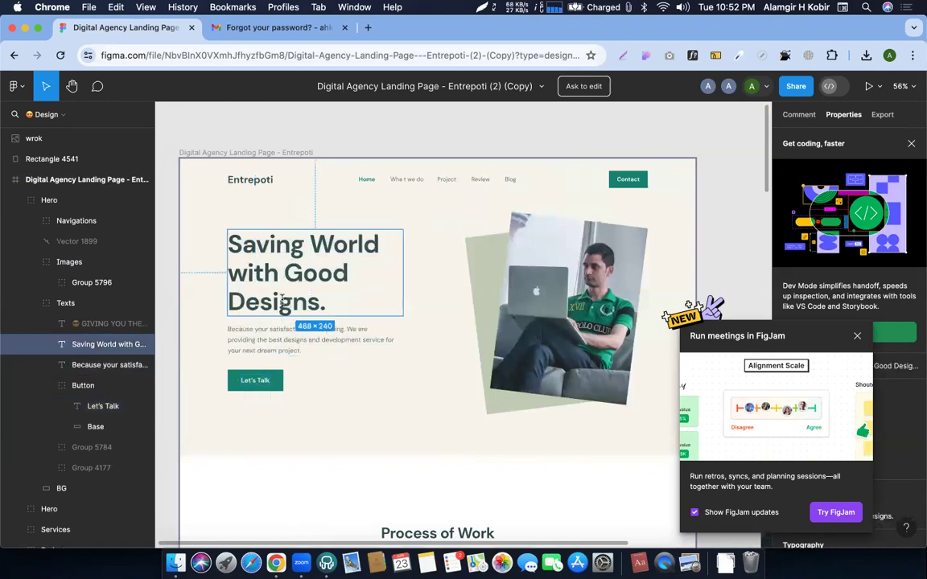
# Copy the hero heading "Saving World with Good Designs." and paste it into a new tab's address field
pyautogui.click(402, 346)
pyautogui.doubleClick(296, 291)
pyautogui.press('super+c')
pyautogui.press('super+t')
pyautogui.press('super+v')
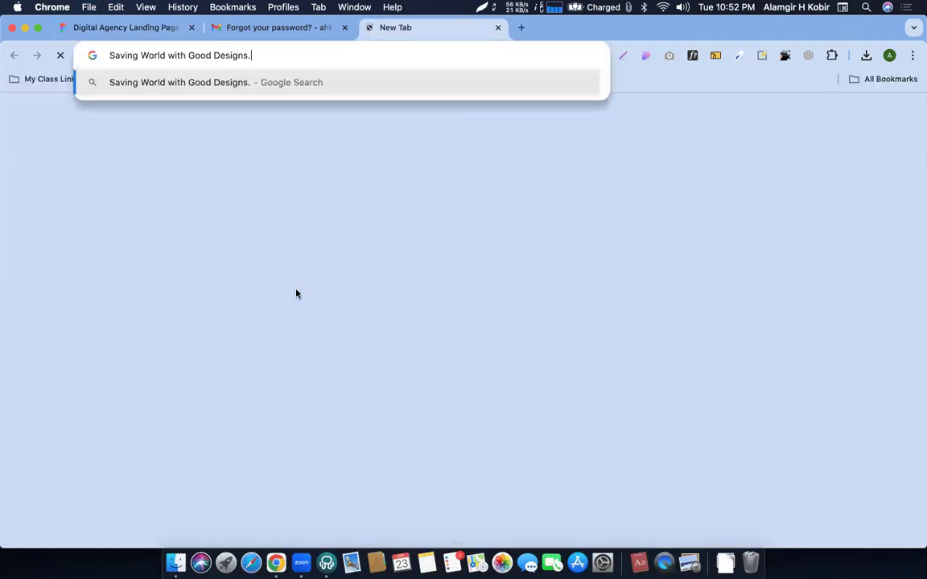
# Dismiss the FigJam promotion in the design file, then add a 1x PNG export setting for the hero's laptop photo and expand its preview
pyautogui.click(138, 30)
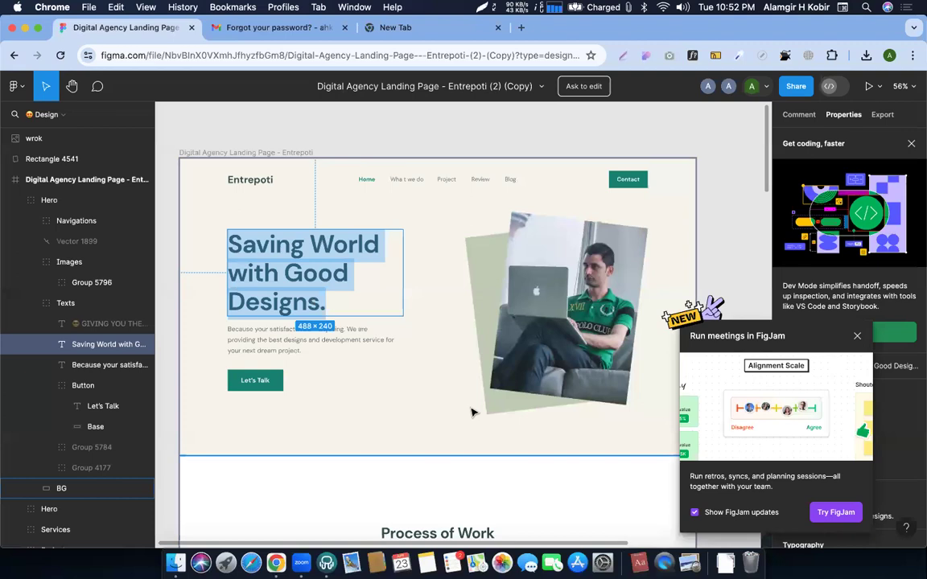
pyautogui.click(555, 302)
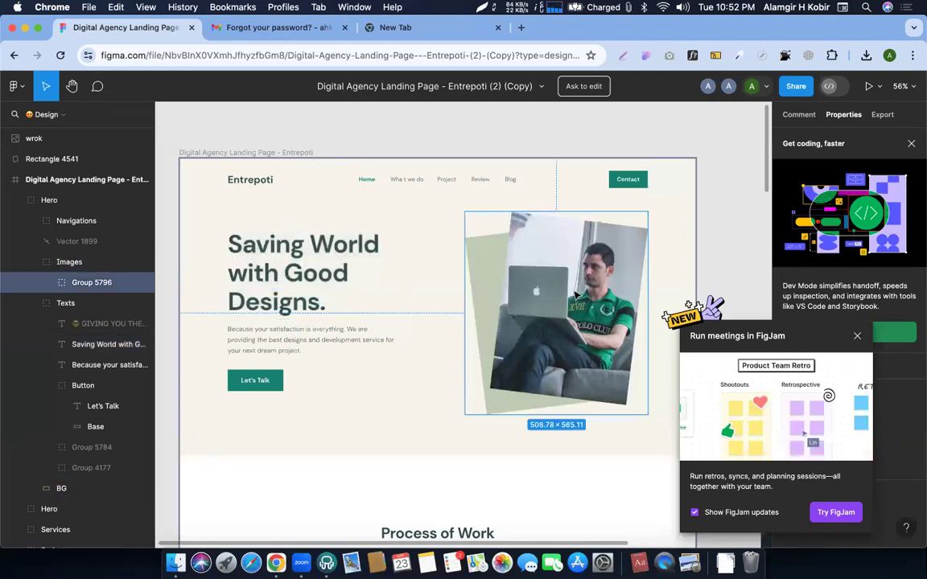
pyautogui.click(856, 335)
pyautogui.doubleClick(561, 313)
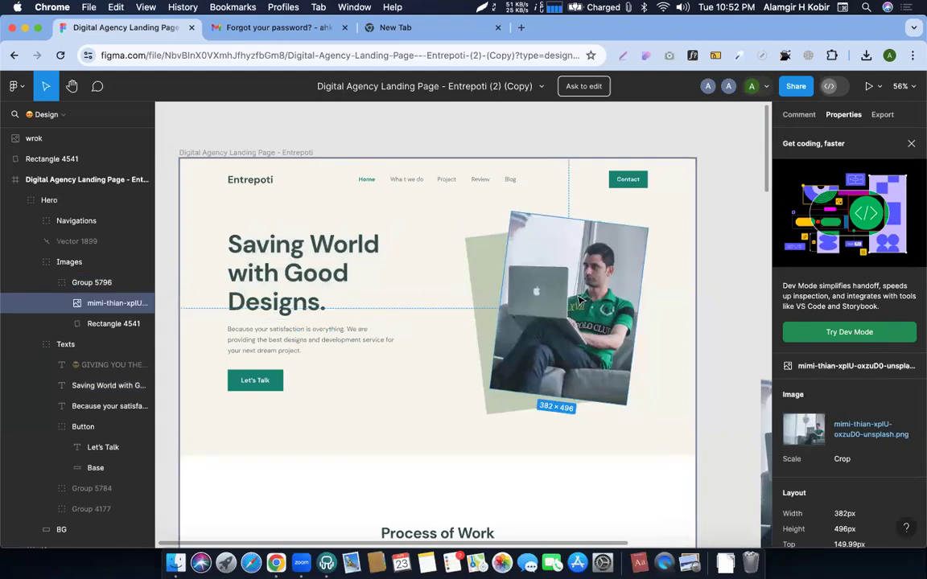
pyautogui.rightClick(572, 305)
pyautogui.click(563, 296)
pyautogui.click(882, 114)
pyautogui.click(912, 141)
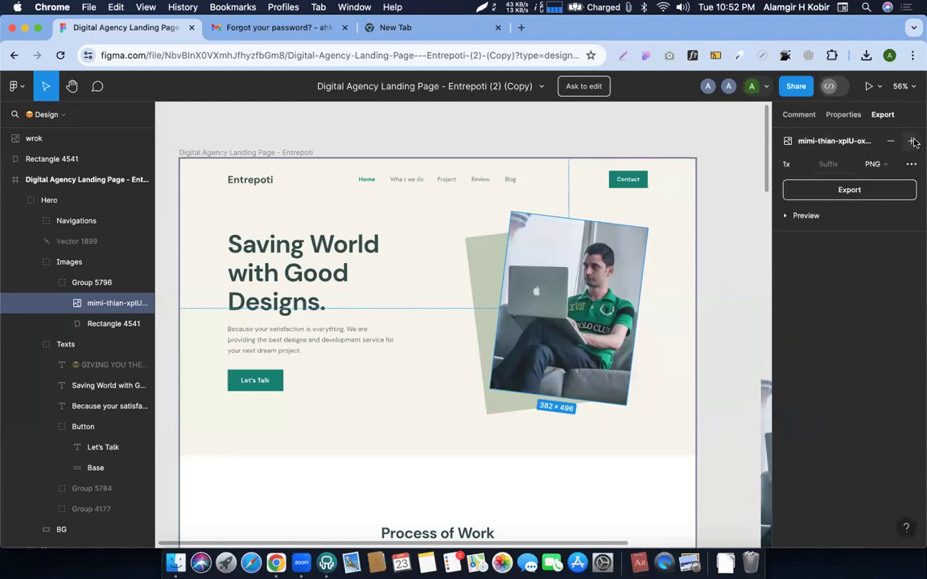
pyautogui.click(785, 217)
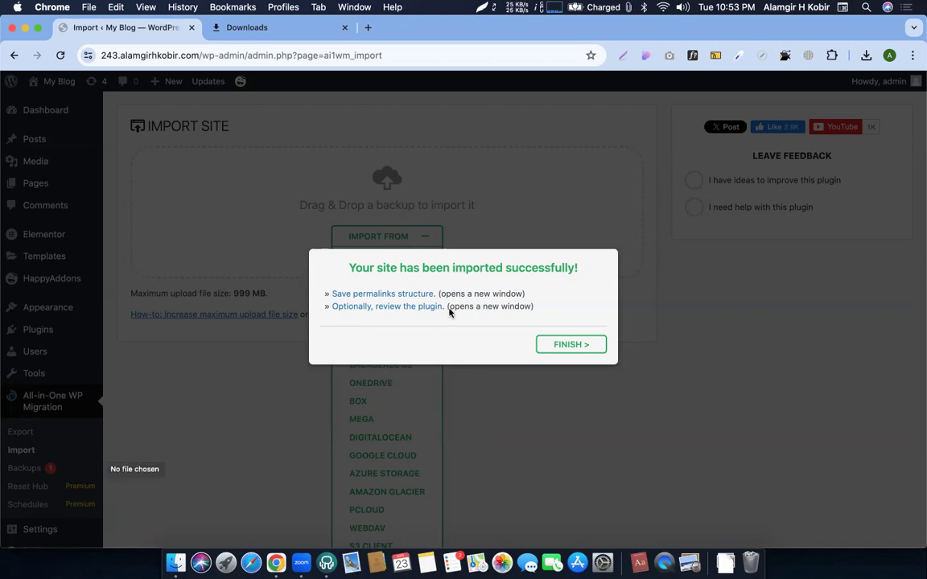
# Finish the site import on the WordPress page, reload it and open the Dashboard
pyautogui.click(566, 346)
pyautogui.click(59, 56)
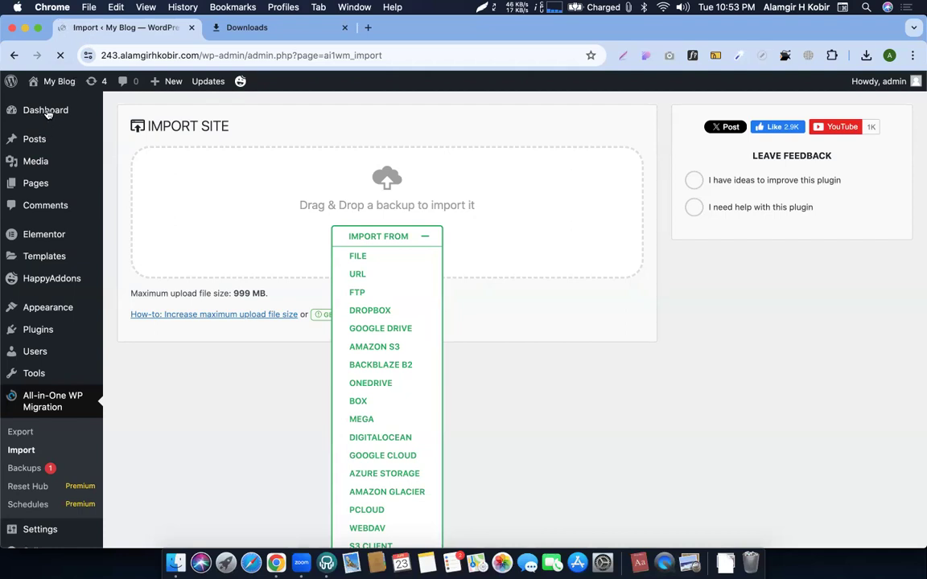
pyautogui.click(48, 111)
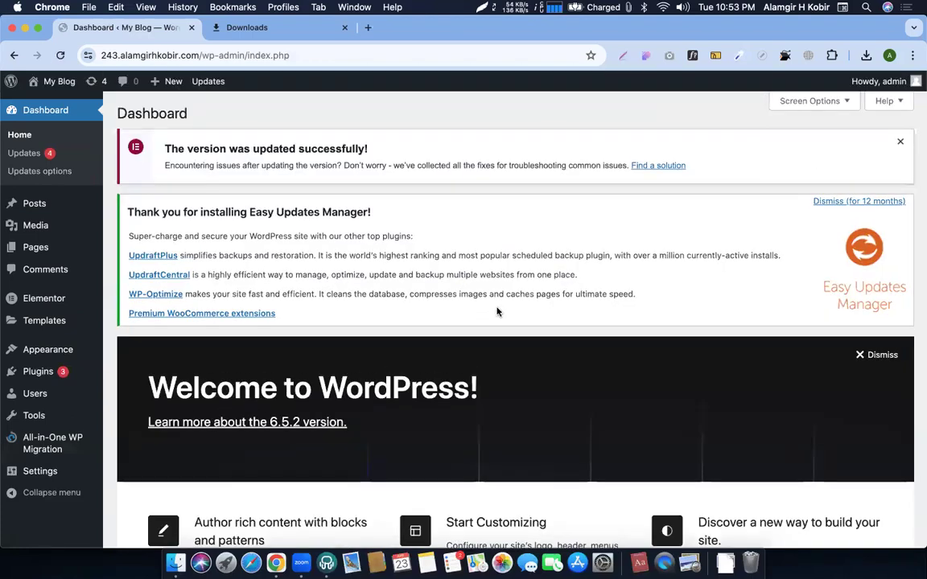
# Open the list of installed plugins and review which ones are active, including Elementor and Elementor Pro
pyautogui.scroll(-5, 497, 312)
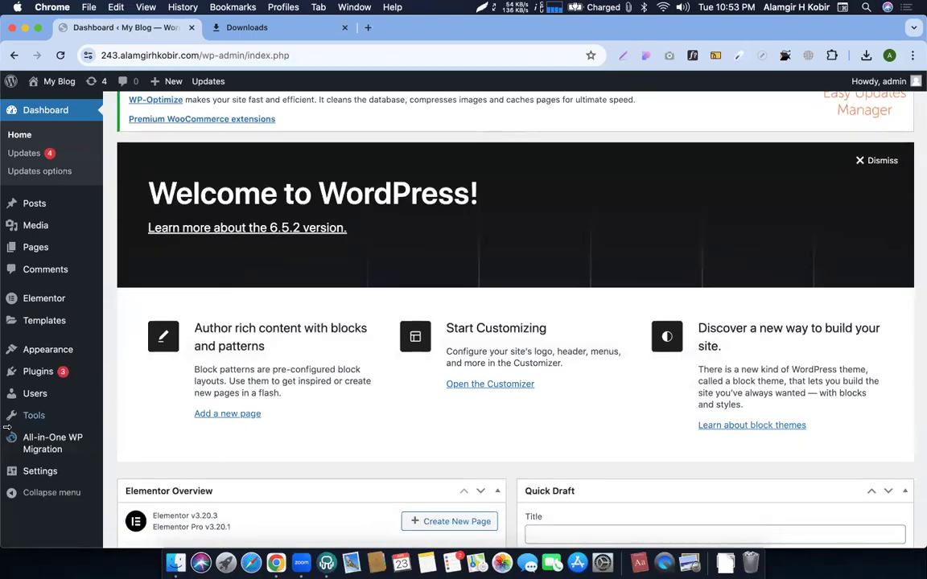
pyautogui.click(37, 371)
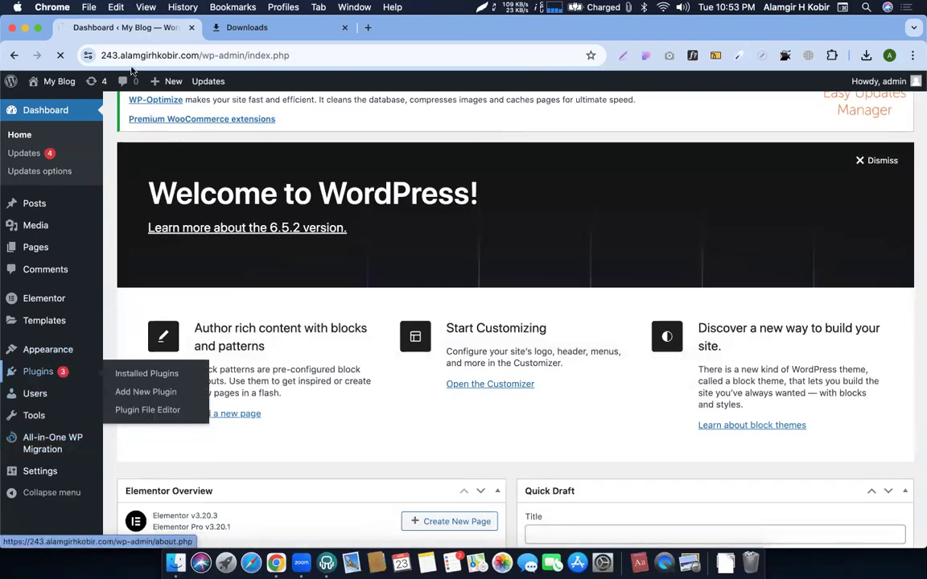
pyautogui.scroll(-10, 249, 269)
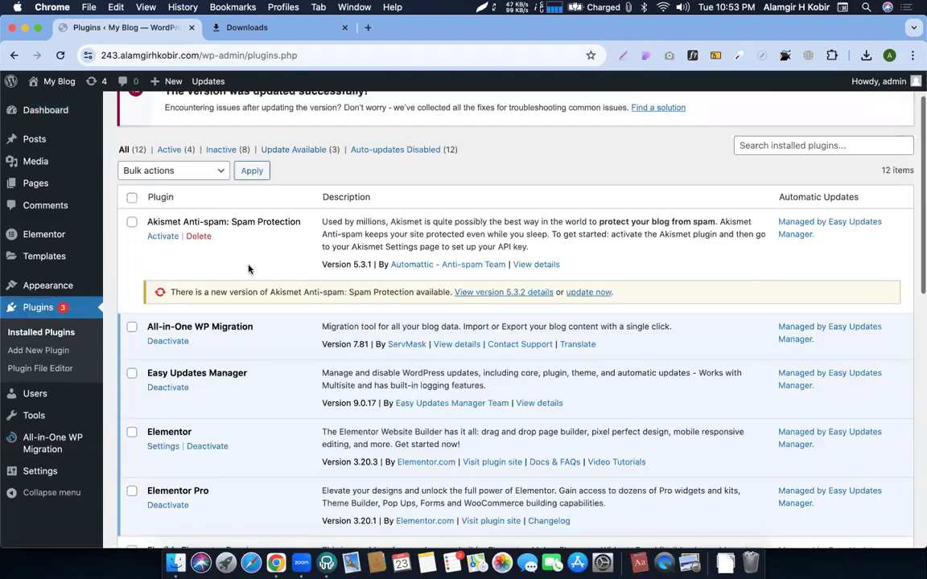
pyautogui.scroll(-5, 249, 270)
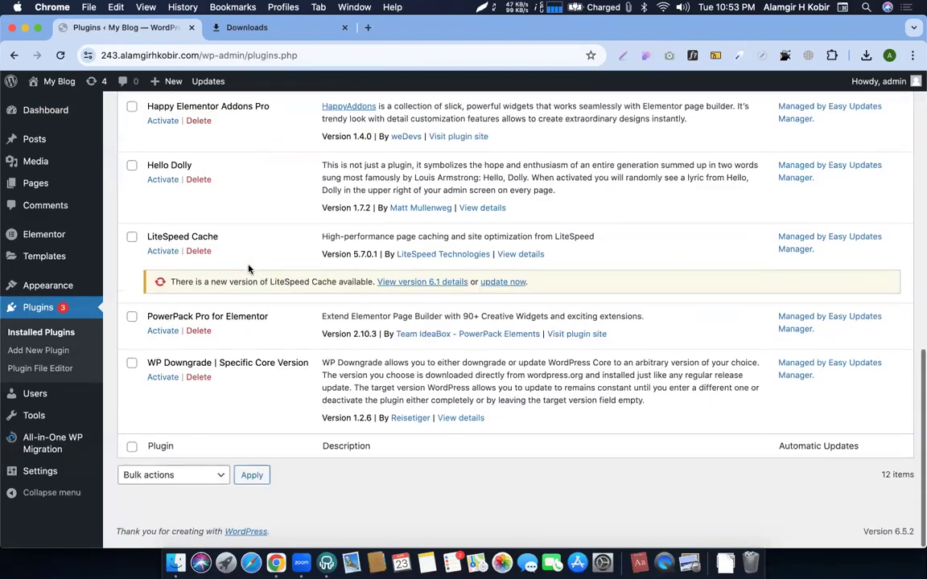
pyautogui.scroll(15, 249, 269)
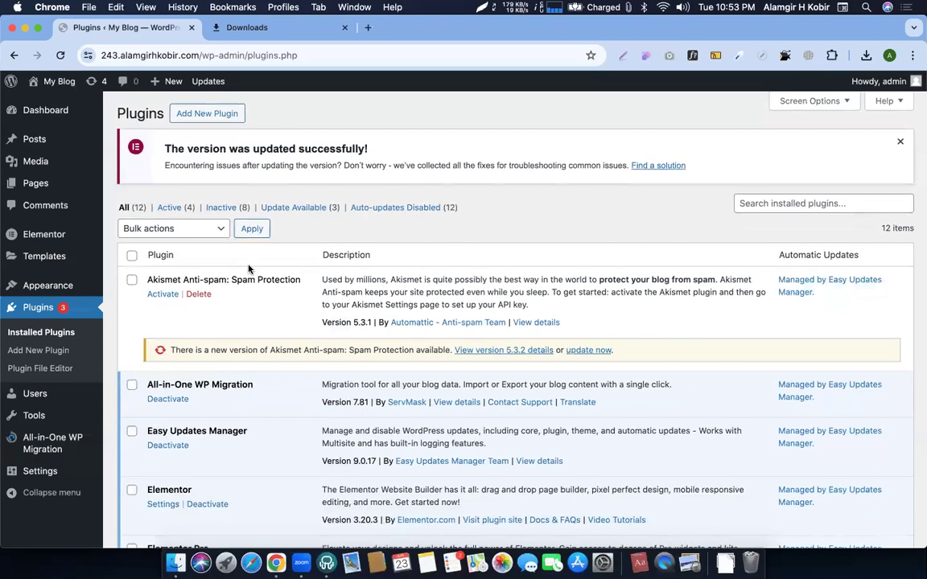
pyautogui.scroll(-5, 249, 269)
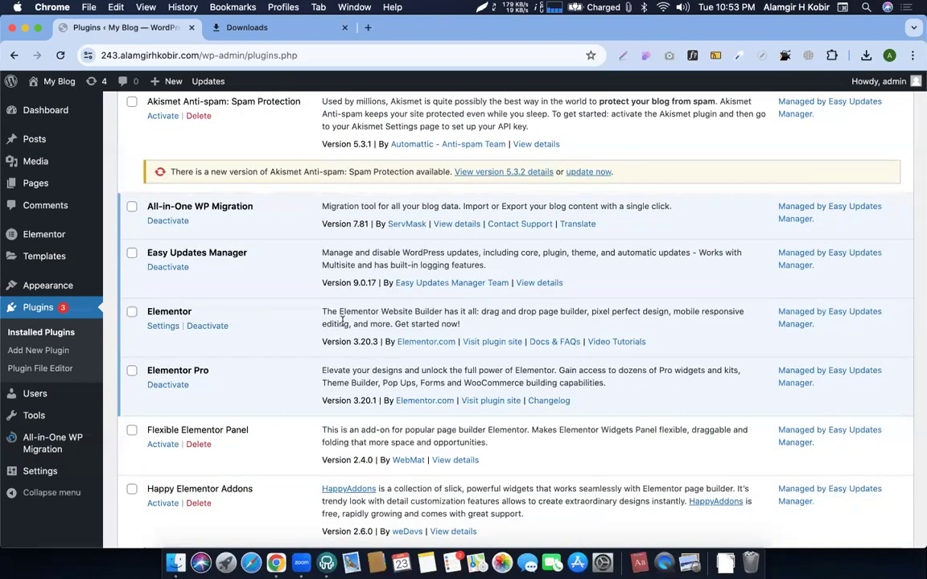
# Switch to the Figma design to look over the landing page's hero section, and return to the WordPress admin
pyautogui.hotkey('ctrl', 'Left')
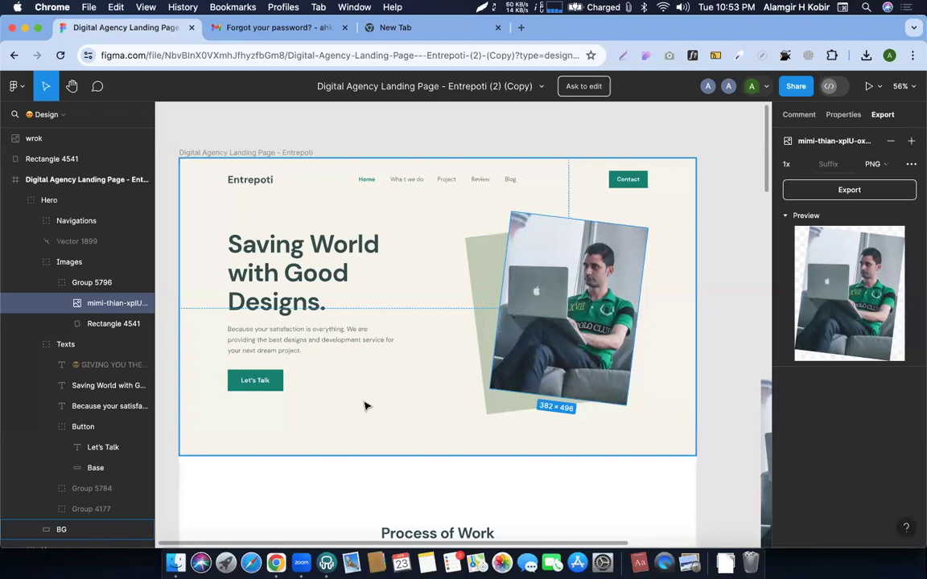
pyautogui.scroll(-3, 364, 407)
pyautogui.scroll(3, 364, 407)
pyautogui.hscroll(-1, 364, 406)
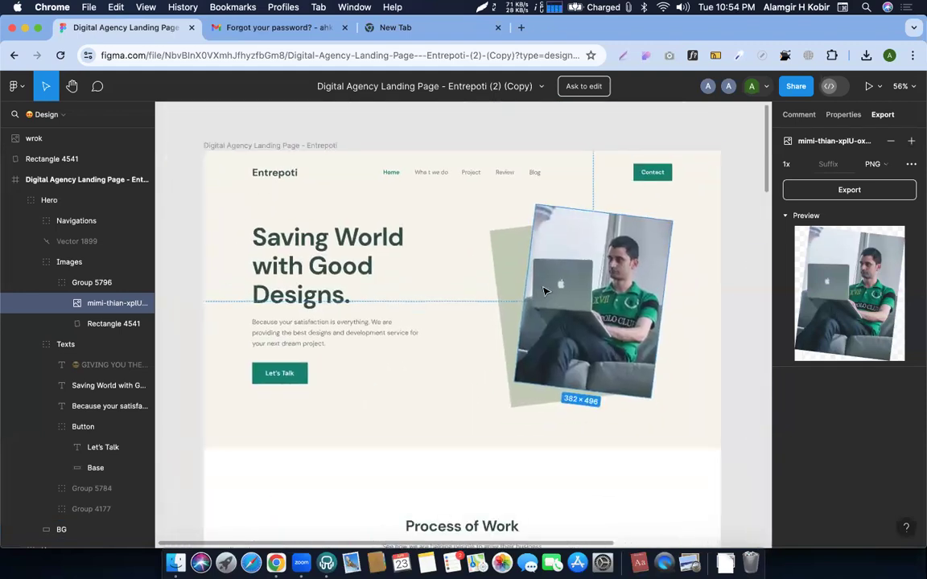
pyautogui.hotkey('ctrl', 'Right')
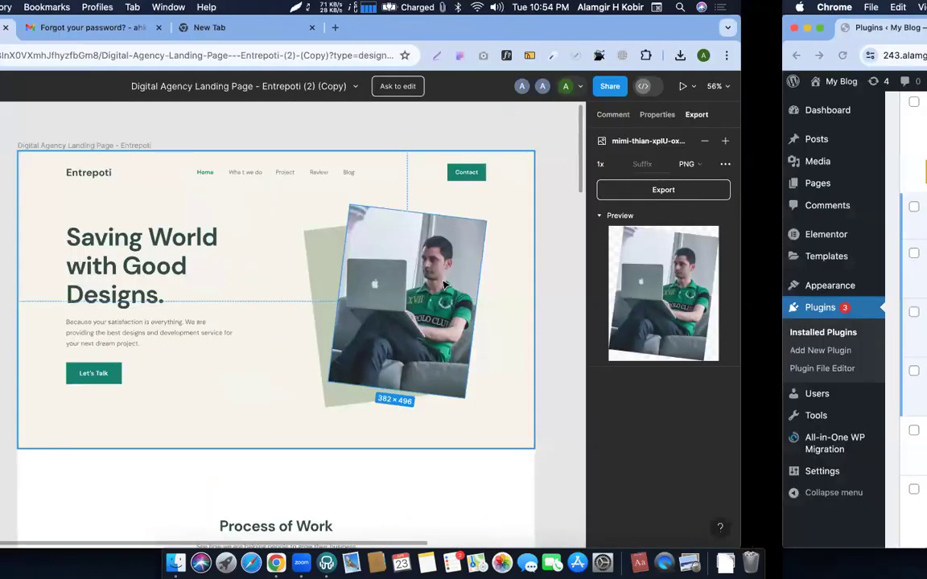
# Open the Features section of Elementor's settings and locate the Flexbox Container option
pyautogui.click(32, 184)
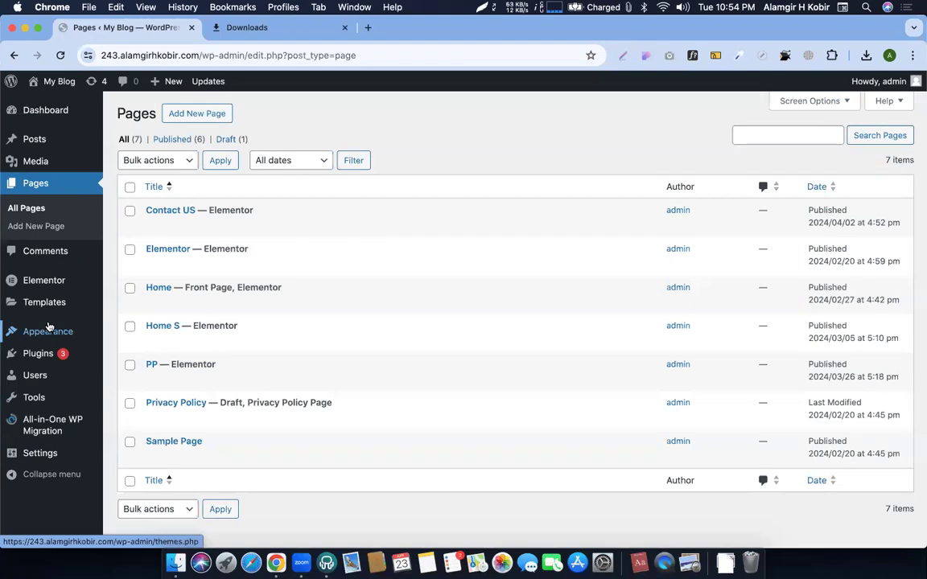
pyautogui.moveTo(48, 278)
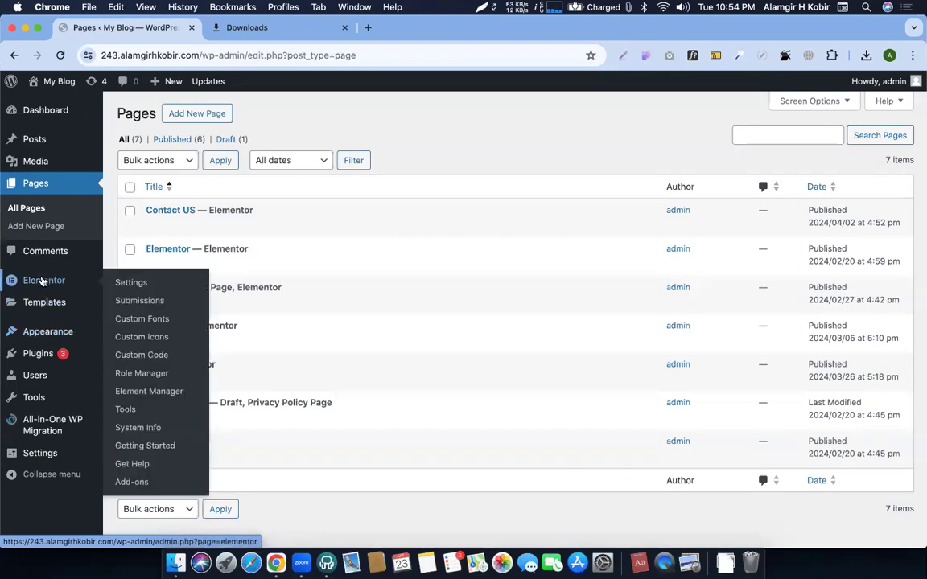
pyautogui.click(120, 283)
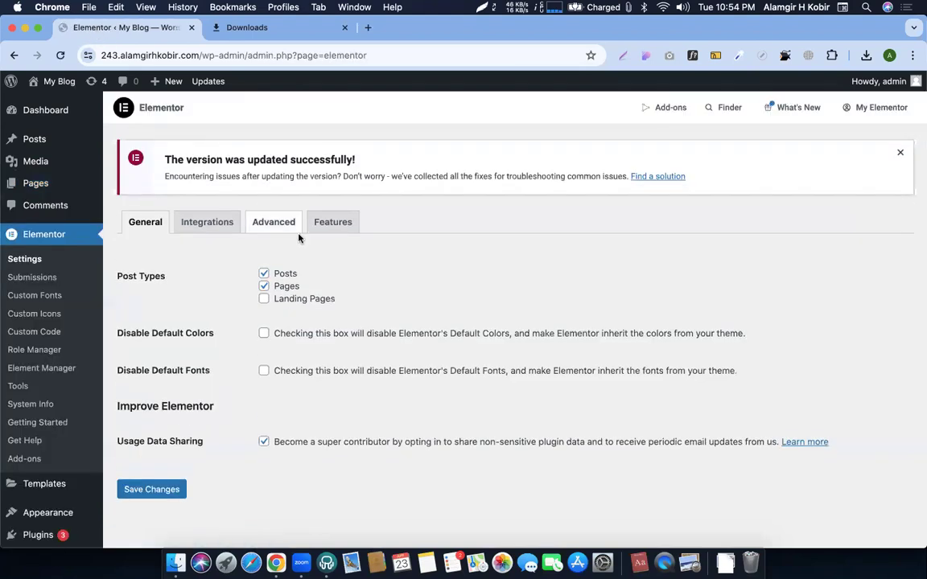
pyautogui.click(333, 222)
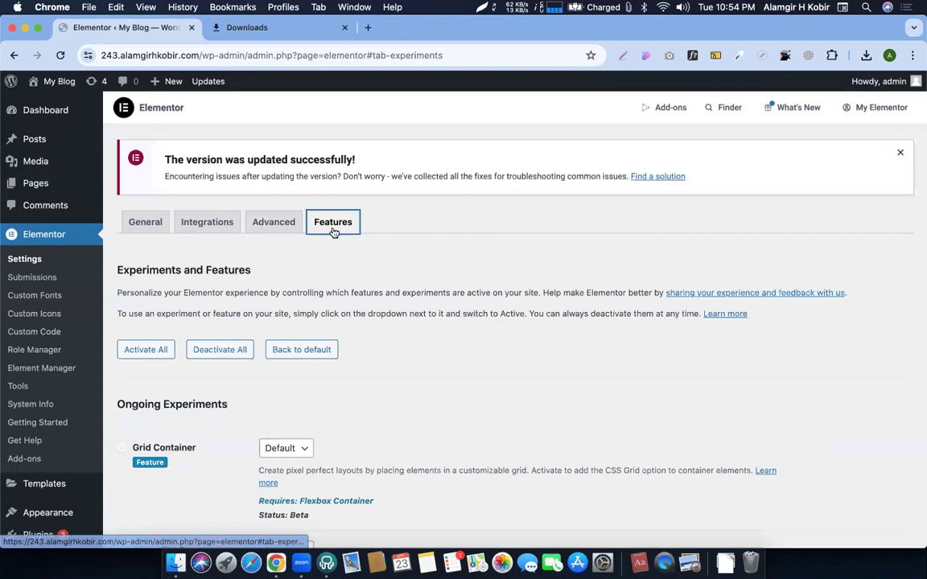
pyautogui.scroll(-10, 332, 230)
pyautogui.scroll(-14, 334, 226)
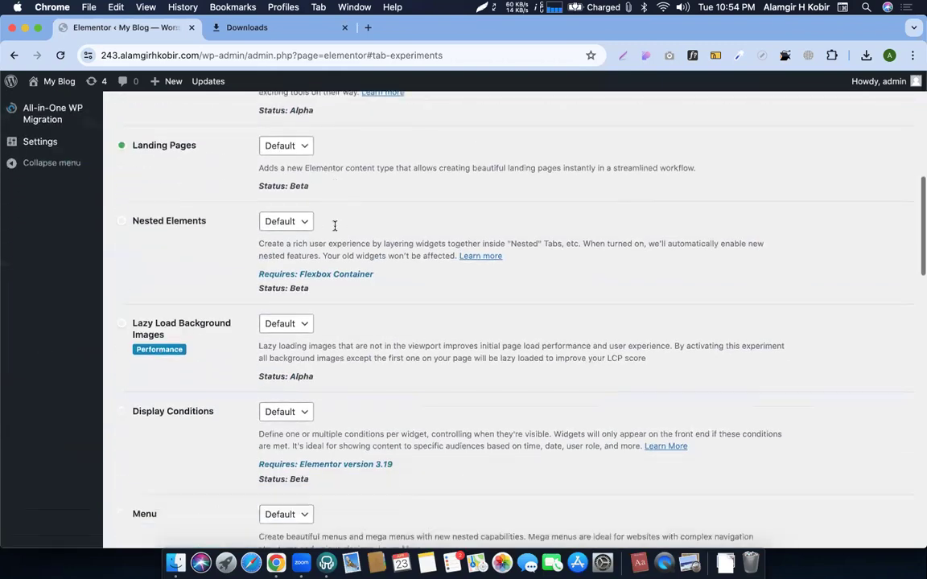
pyautogui.scroll(-5, 335, 230)
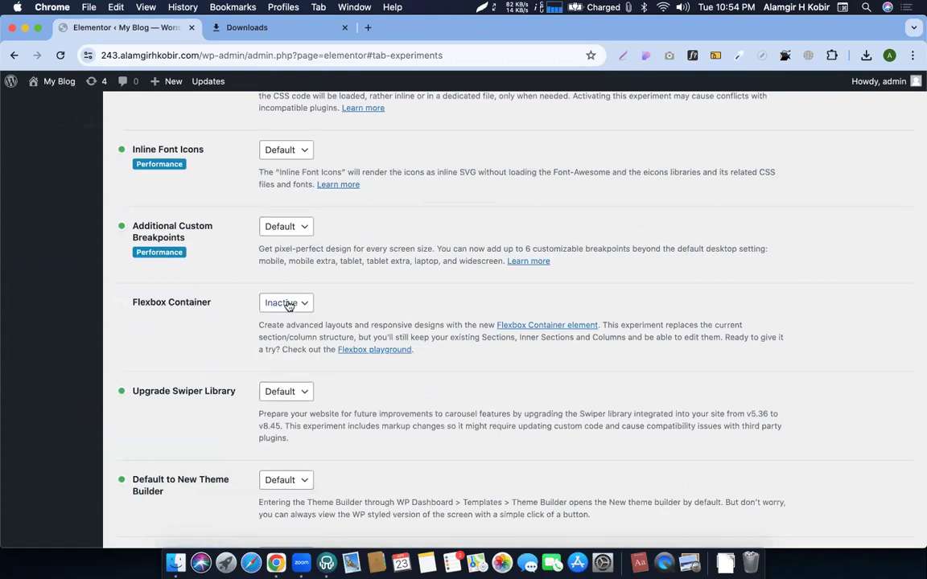
# Set the Flexbox Container feature to Active and save the Elementor settings
pyautogui.click(280, 303)
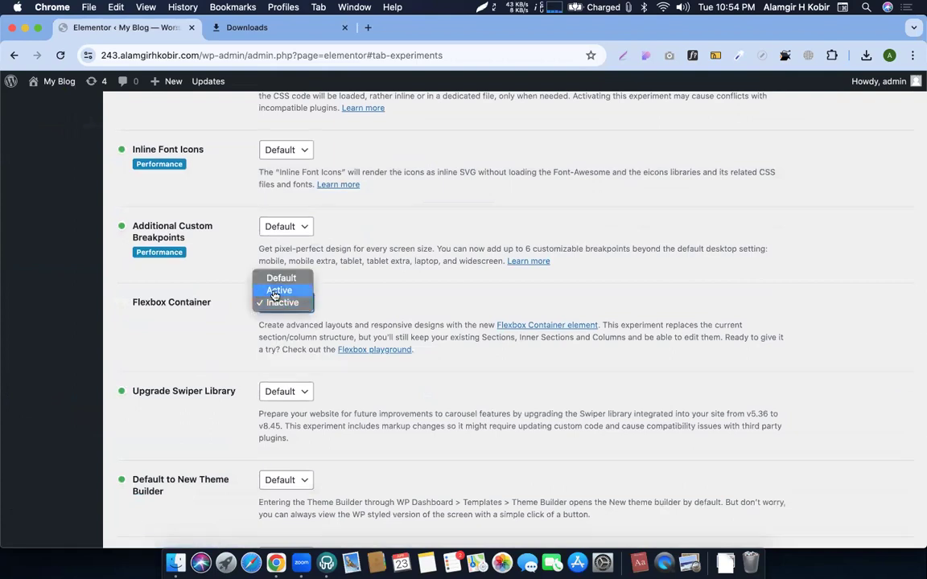
pyautogui.click(274, 291)
pyautogui.scroll(-8, 274, 290)
pyautogui.scroll(6, 273, 290)
pyautogui.scroll(4, 279, 240)
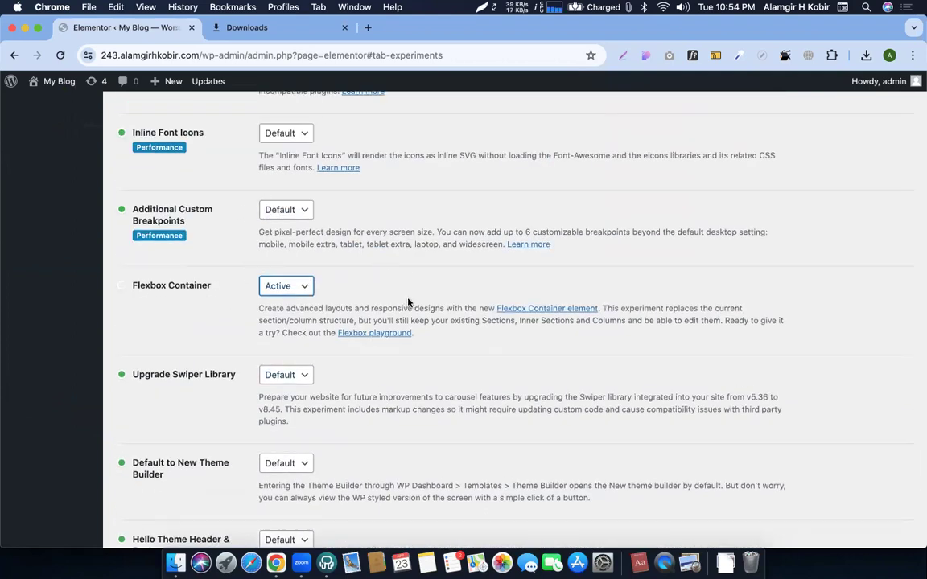
pyautogui.scroll(-3, 197, 289)
pyautogui.scroll(-9, 193, 291)
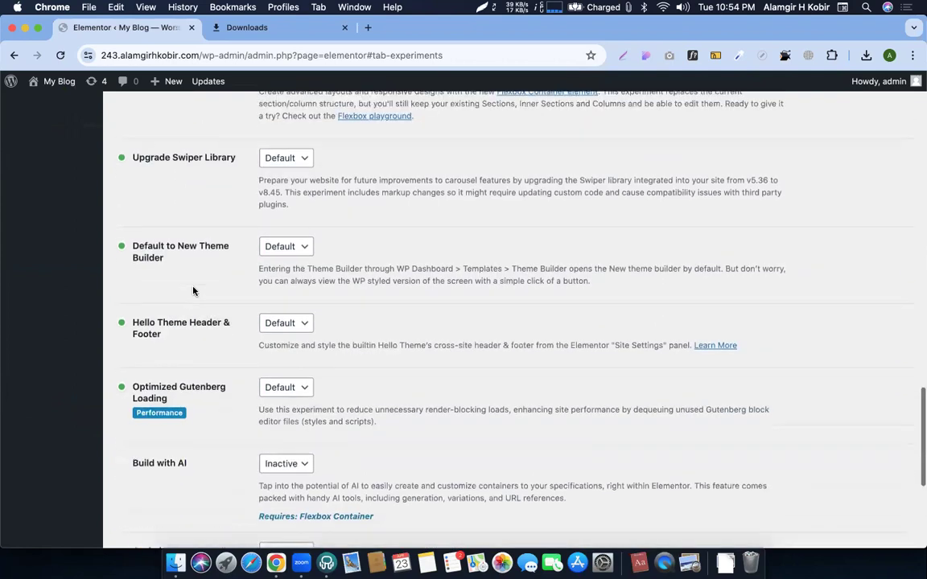
pyautogui.click(152, 481)
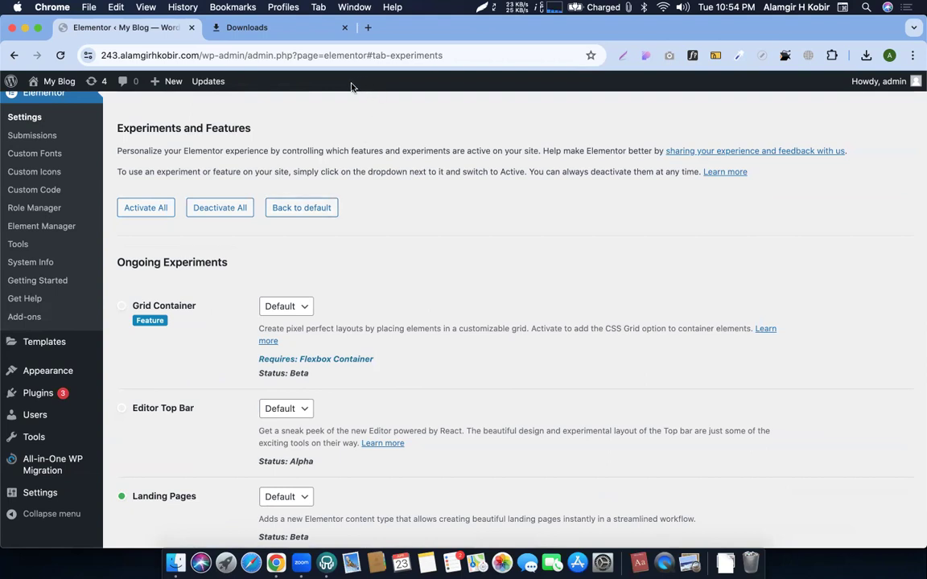
# Open the WordPress pages list and start a new page
pyautogui.scroll(3, 68, 188)
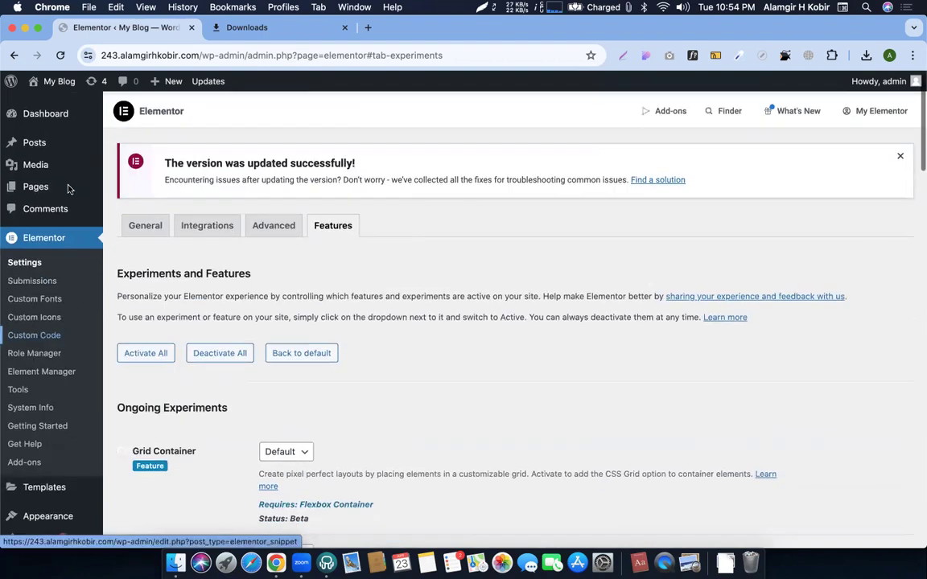
pyautogui.click(33, 184)
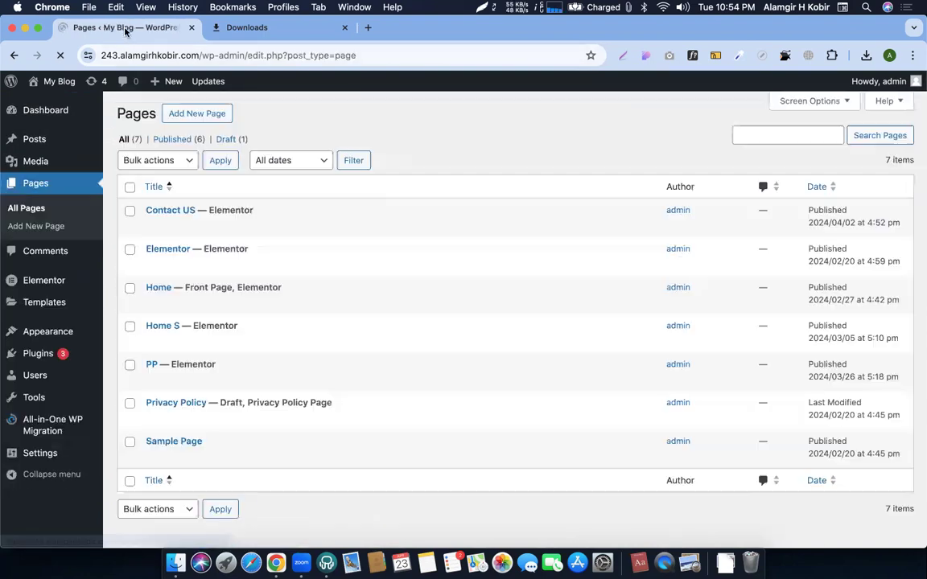
pyautogui.click(202, 114)
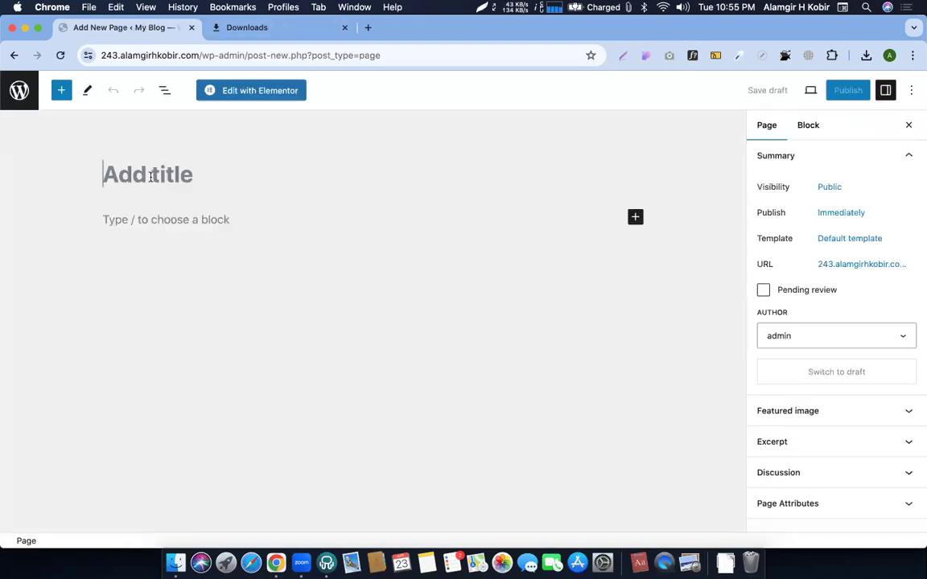
# Copy the "Entrepoti" logo text from the Figma design and paste it as the new WordPress page's title
pyautogui.hotkey('ctrl', 'Left')
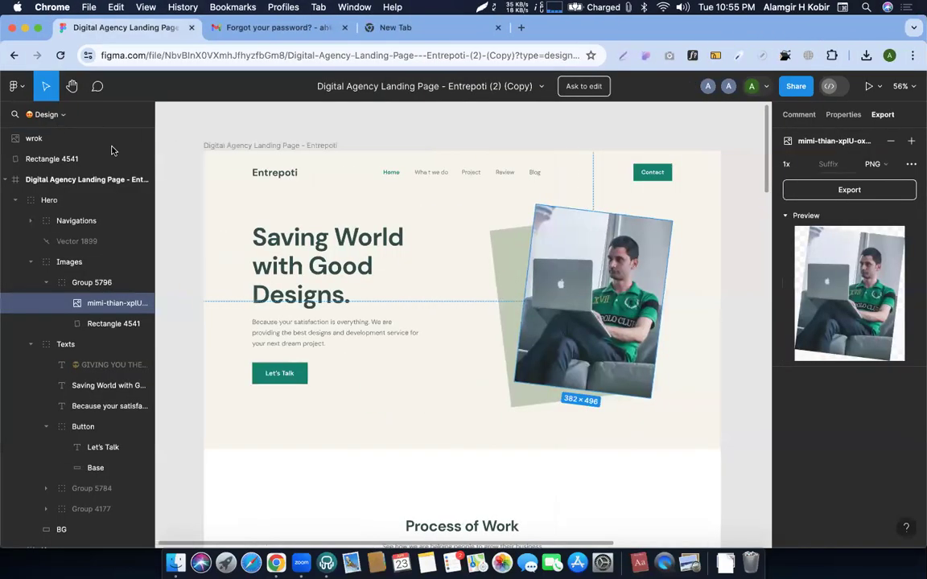
pyautogui.click(274, 176)
pyautogui.doubleClick(271, 173)
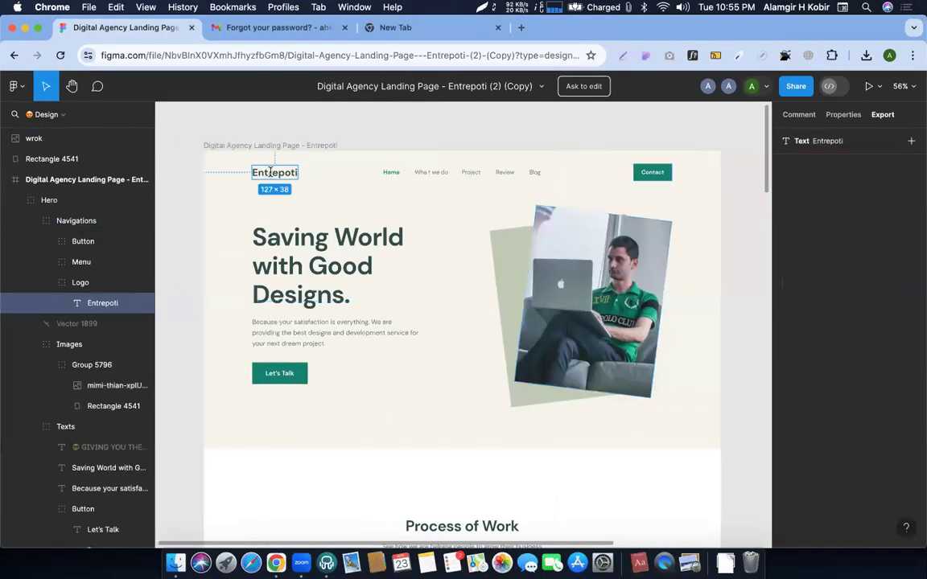
pyautogui.press('super+c')
pyautogui.hotkey('ctrl', 'Right')
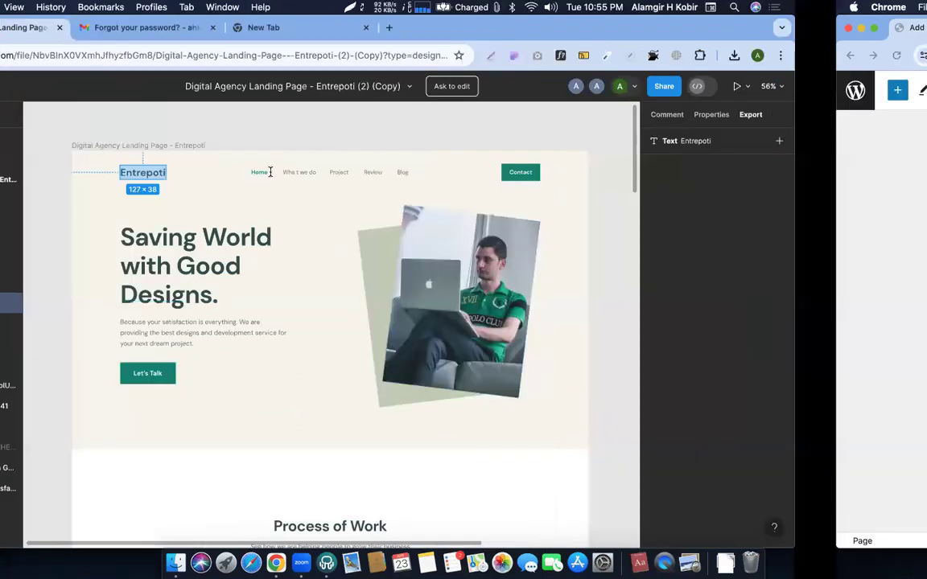
pyautogui.click(178, 174)
pyautogui.press('super+v')
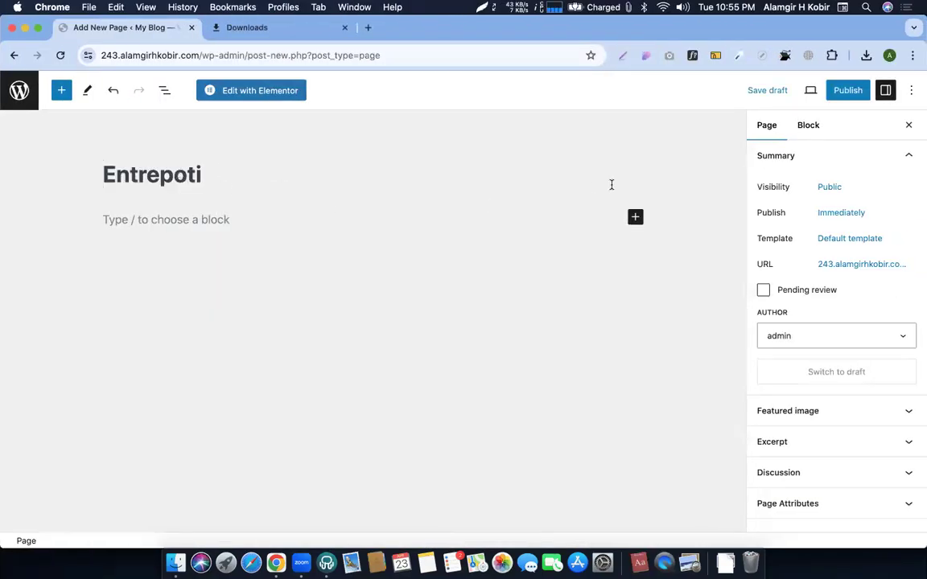
# Set the Entrepoti page's template to Elementor Canvas
pyautogui.click(840, 243)
pyautogui.click(786, 345)
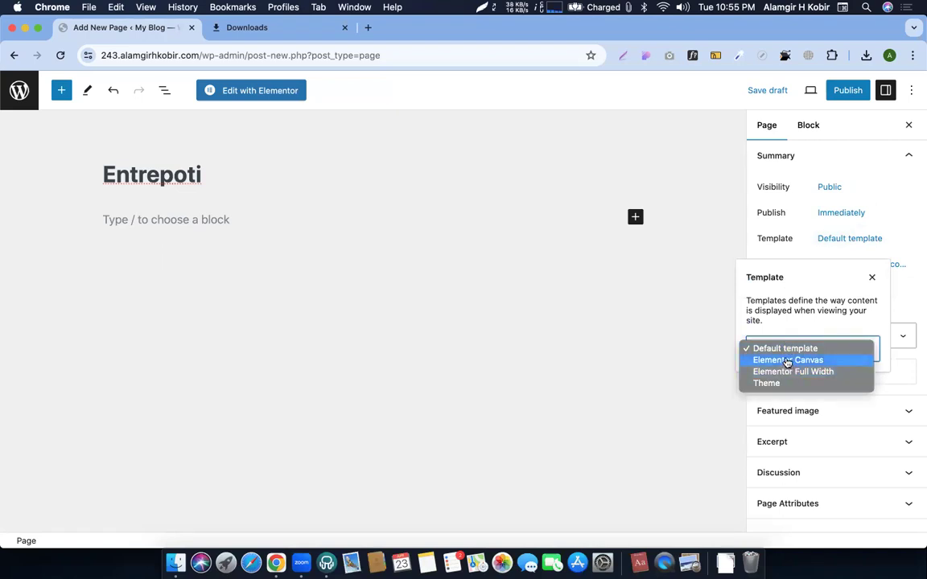
pyautogui.click(786, 360)
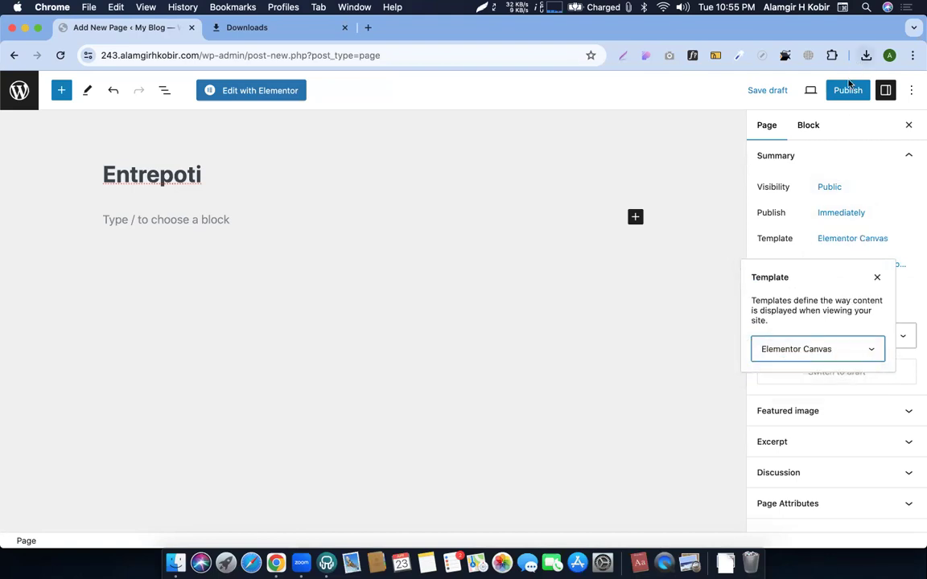
# Publish the Entrepoti page and open it for editing with Elementor
pyautogui.click(847, 91)
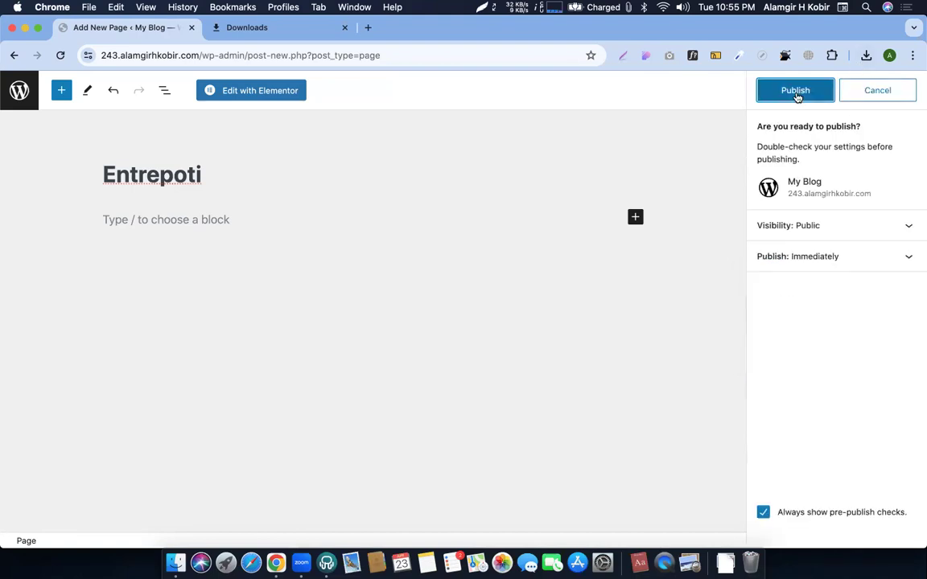
pyautogui.click(231, 98)
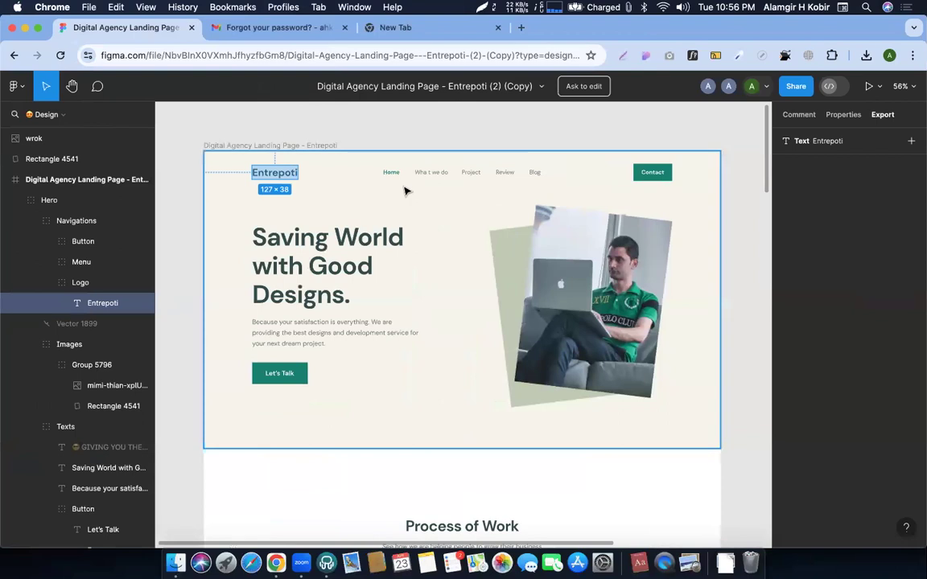
# Examine the hero section's background and the logo text in the Figma design
pyautogui.click(317, 304)
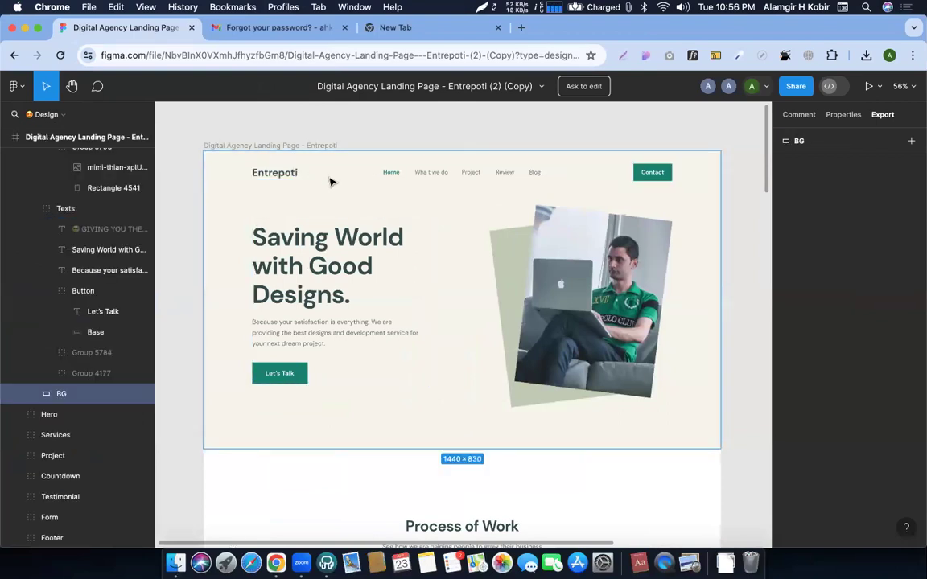
pyautogui.click(278, 177)
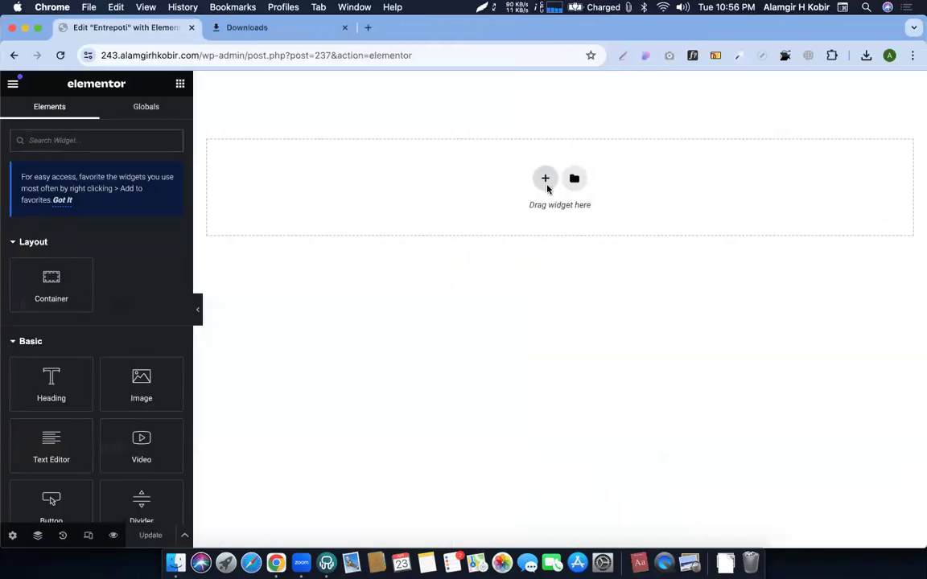
pyautogui.click(544, 182)
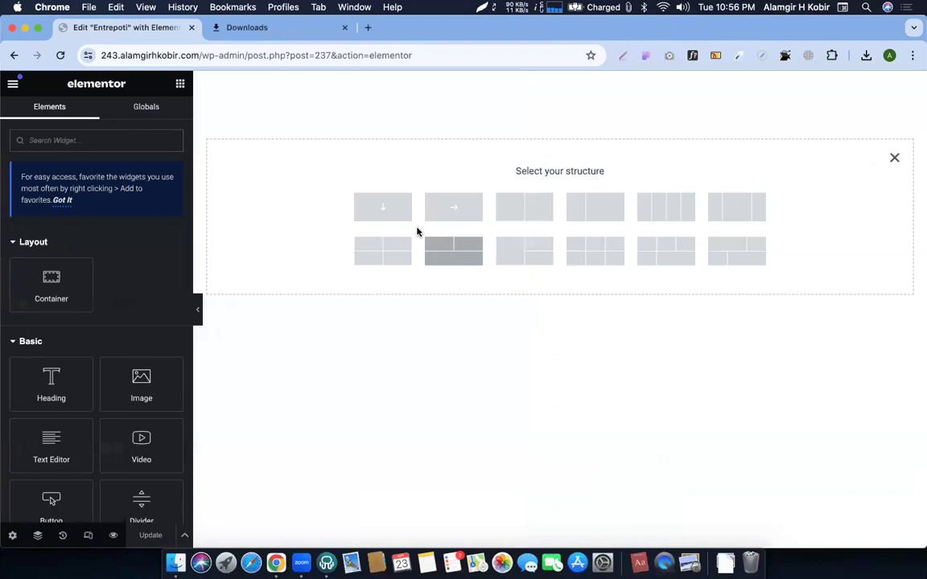
pyautogui.click(454, 208)
pyautogui.click(559, 107)
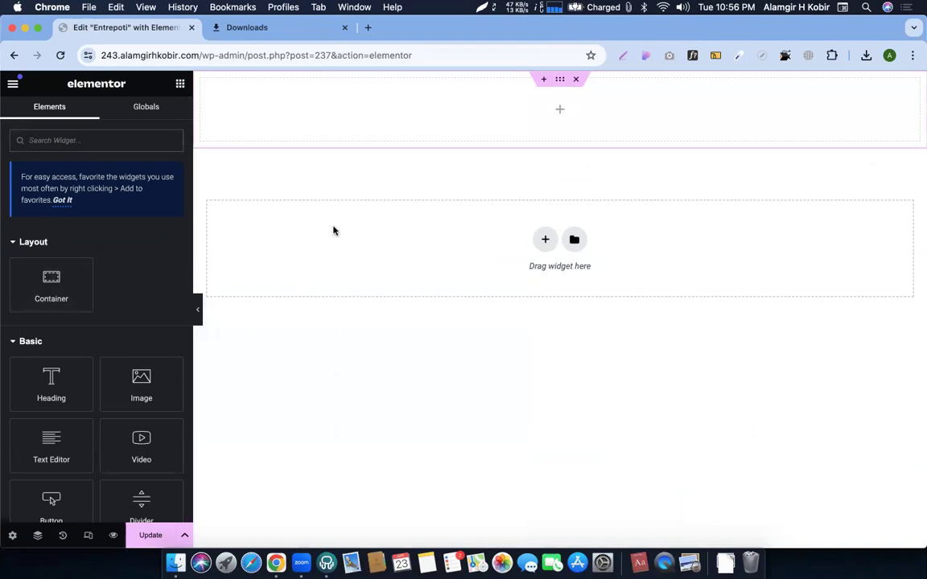
pyautogui.click(576, 79)
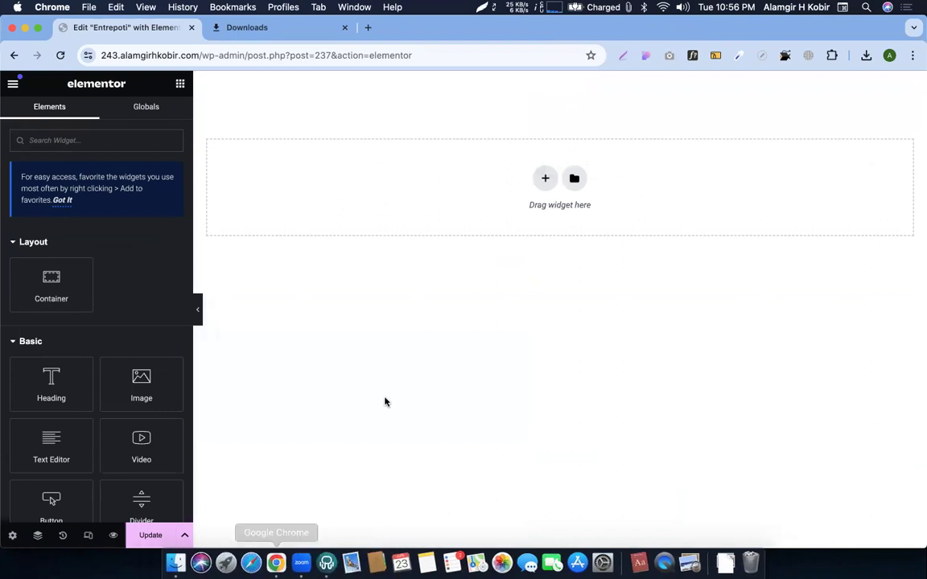
# Capture the blank strip above the page's add-widget area with Lightshot and outline three side-by-side column boxes on it
pyautogui.click(481, 7)
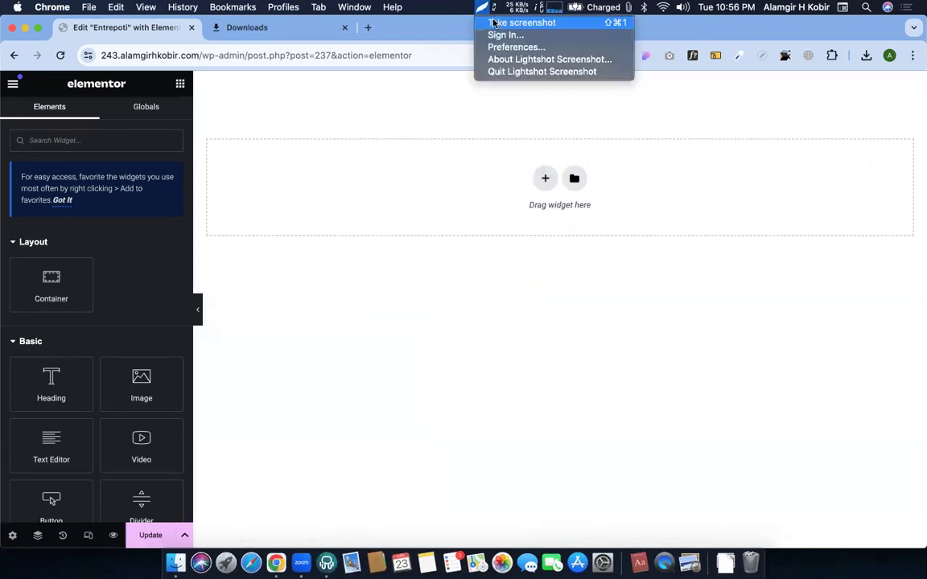
pyautogui.click(514, 22)
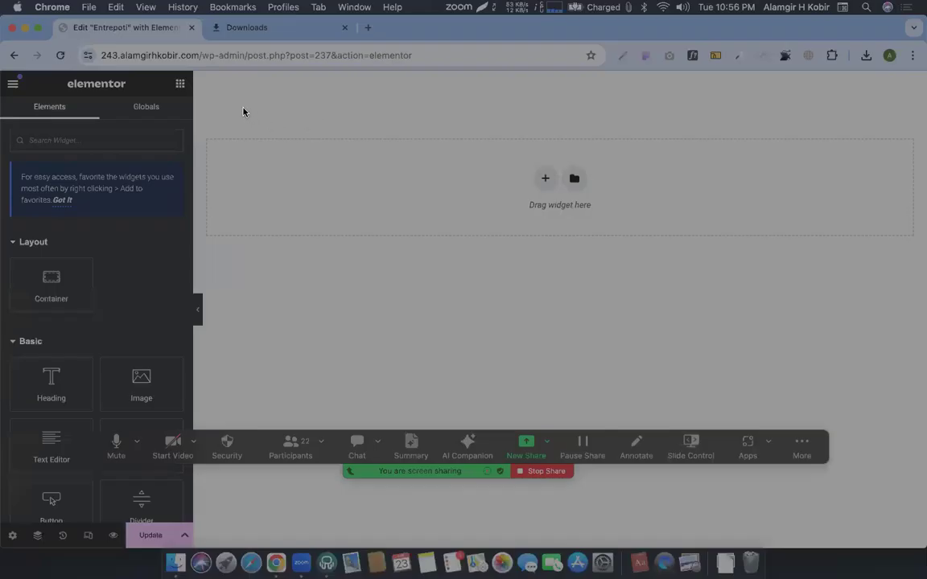
pyautogui.moveTo(199, 76); pyautogui.dragTo(917, 138)
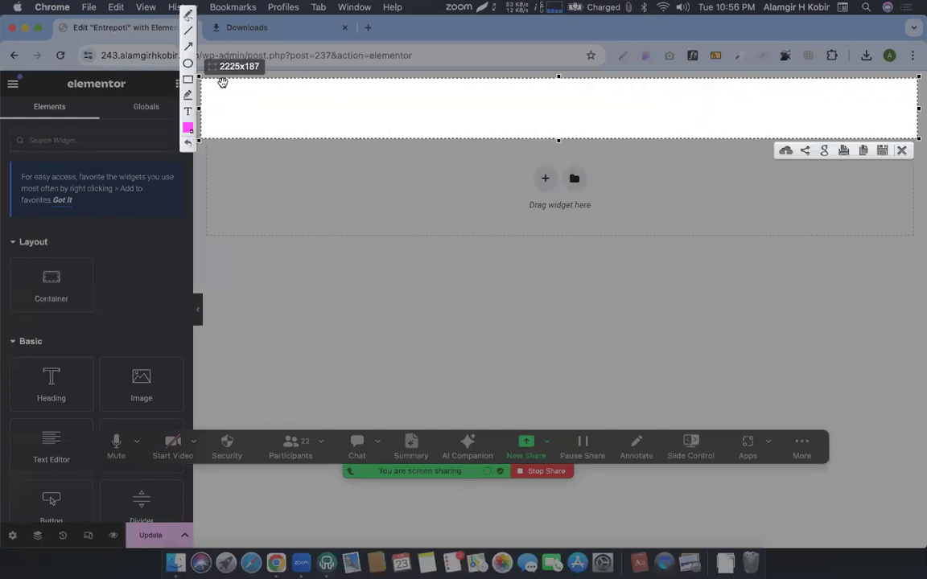
pyautogui.moveTo(244, 81)
pyautogui.mouseDown()
pyautogui.moveTo(305, 106)
pyautogui.moveTo(234, 80)
pyautogui.moveTo(240, 77)
pyautogui.mouseUp()
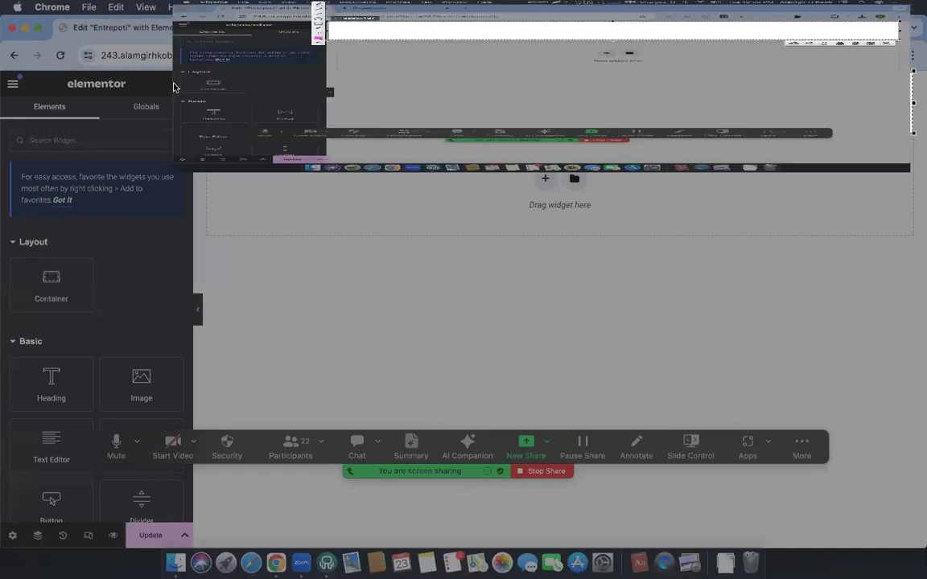
pyautogui.click(183, 79)
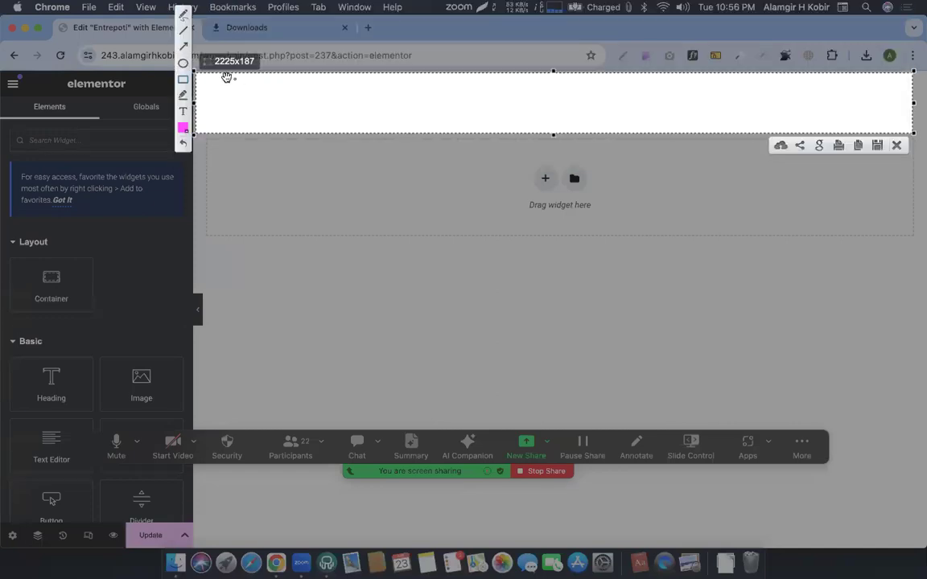
pyautogui.moveTo(198, 74); pyautogui.dragTo(359, 133)
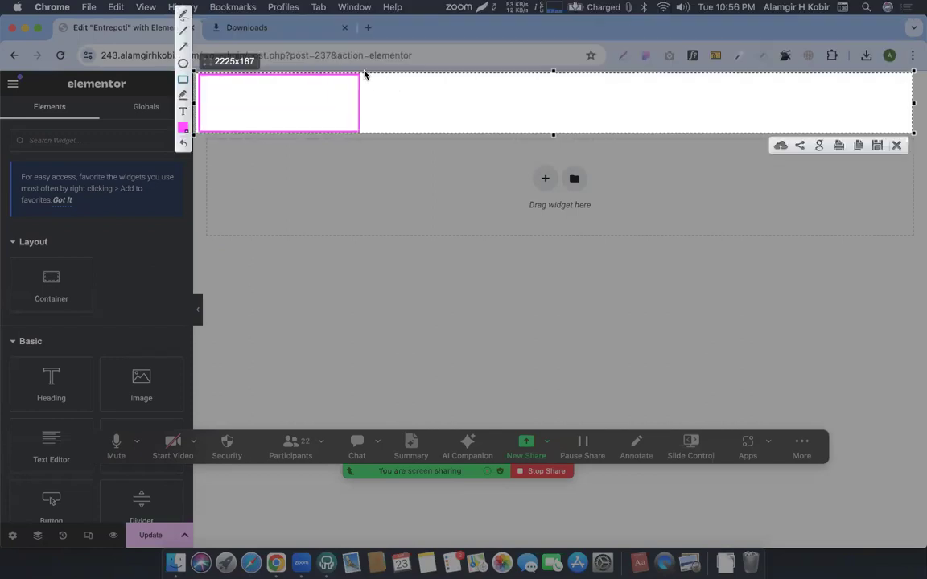
pyautogui.moveTo(362, 74); pyautogui.dragTo(709, 132)
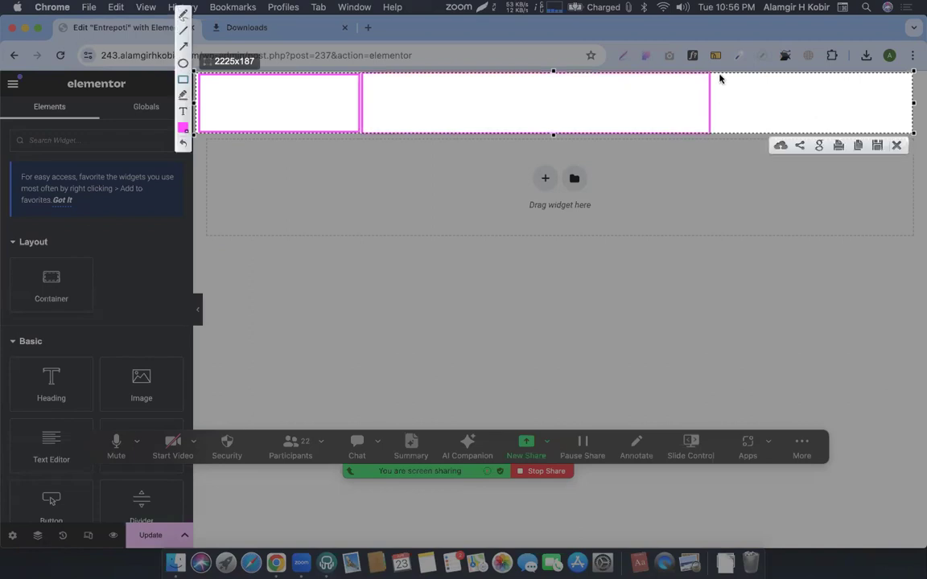
pyautogui.moveTo(717, 74)
pyautogui.mouseDown()
pyautogui.moveTo(899, 118)
pyautogui.moveTo(911, 131)
pyautogui.mouseUp()
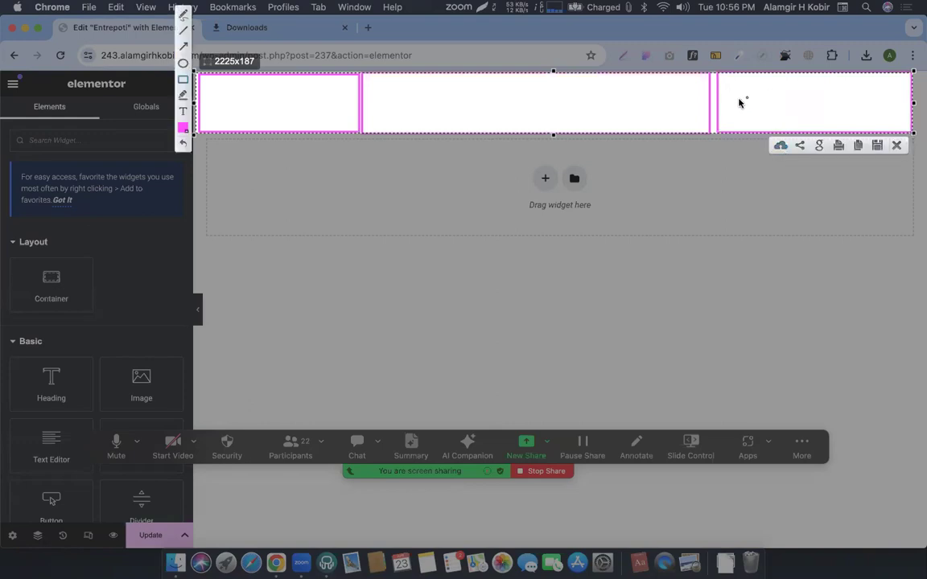
# Outline three small boxes inside the third sketched column, subdivide the first one, and discard the annotated screenshot
pyautogui.moveTo(728, 79); pyautogui.dragTo(772, 123)
pyautogui.moveTo(788, 81)
pyautogui.mouseDown()
pyautogui.moveTo(827, 104)
pyautogui.moveTo(834, 120)
pyautogui.mouseUp()
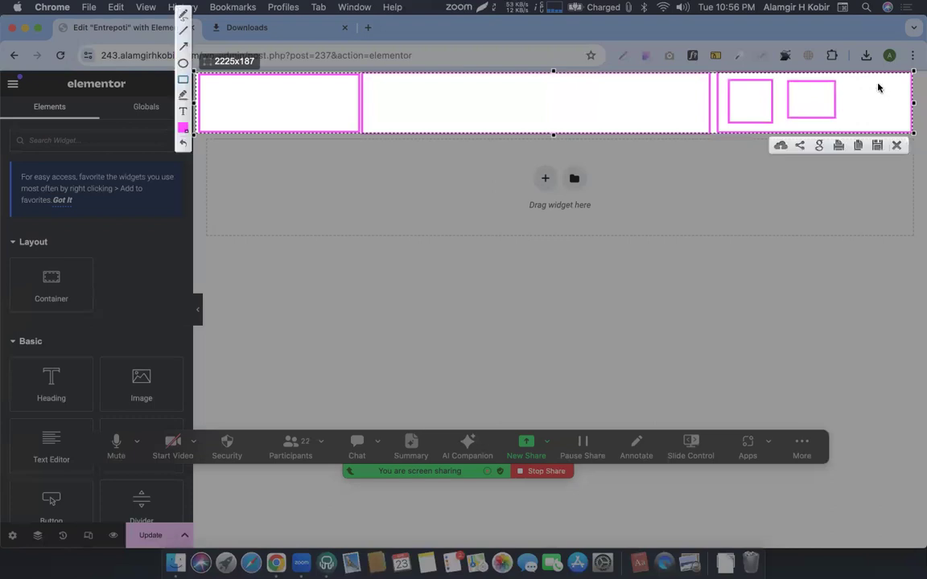
pyautogui.moveTo(856, 82); pyautogui.dragTo(897, 120)
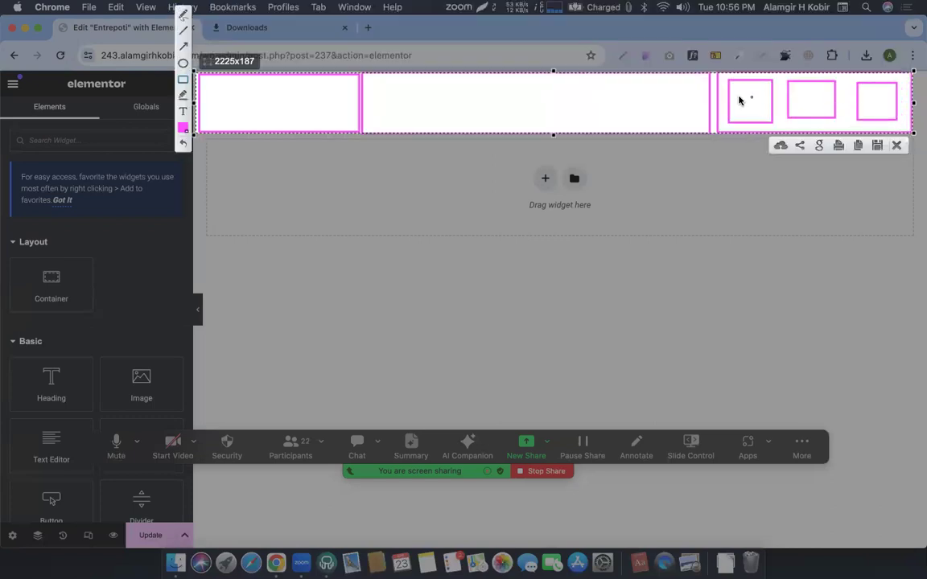
pyautogui.press('Escape')
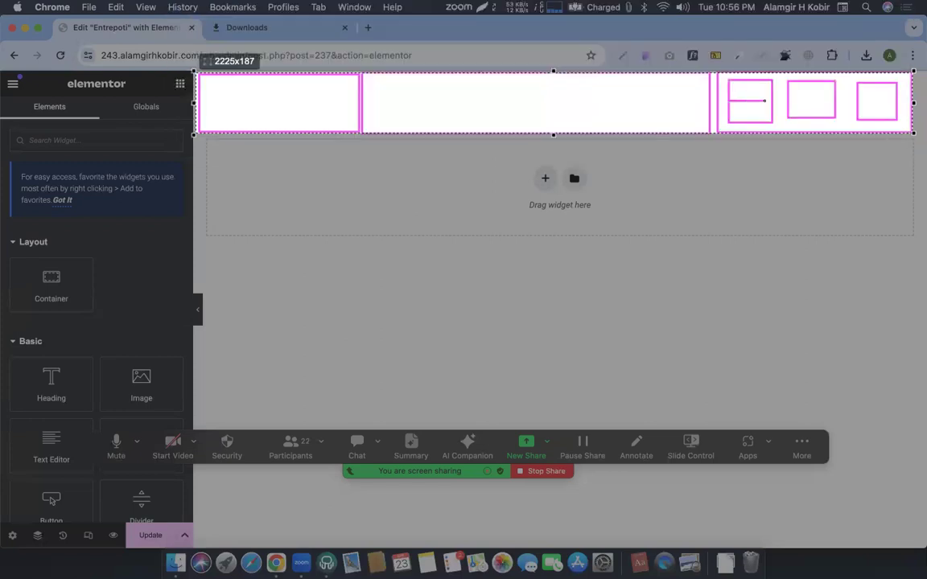
pyautogui.moveTo(772, 102); pyautogui.dragTo(772, 121)
pyautogui.moveTo(730, 81); pyautogui.dragTo(770, 98)
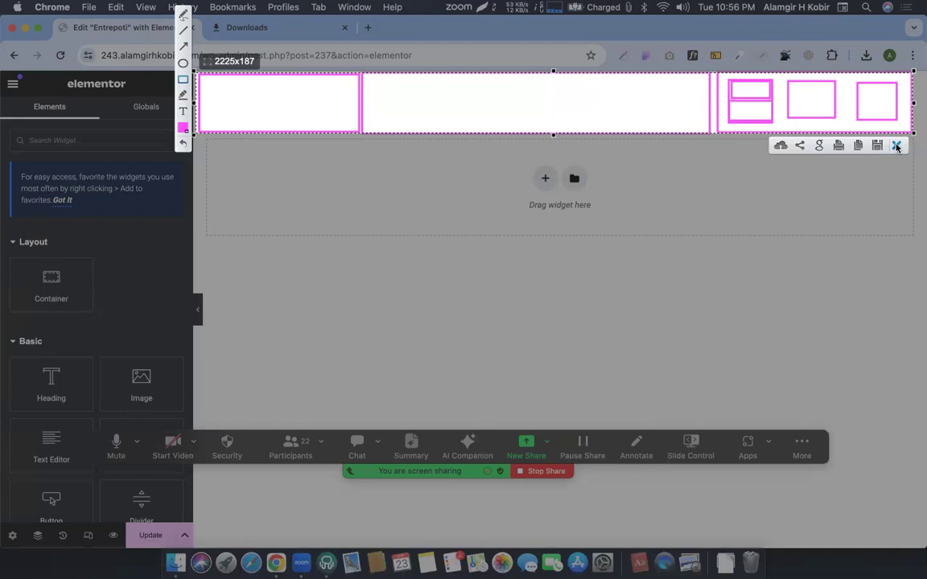
pyautogui.press('Escape')
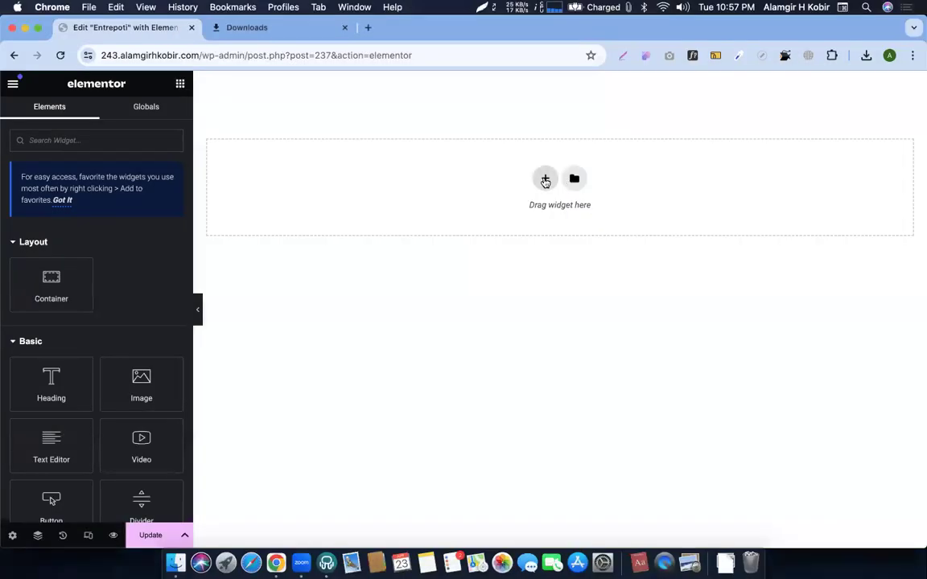
# Add a row-direction container to the page and place a nested container inside it
pyautogui.click(544, 178)
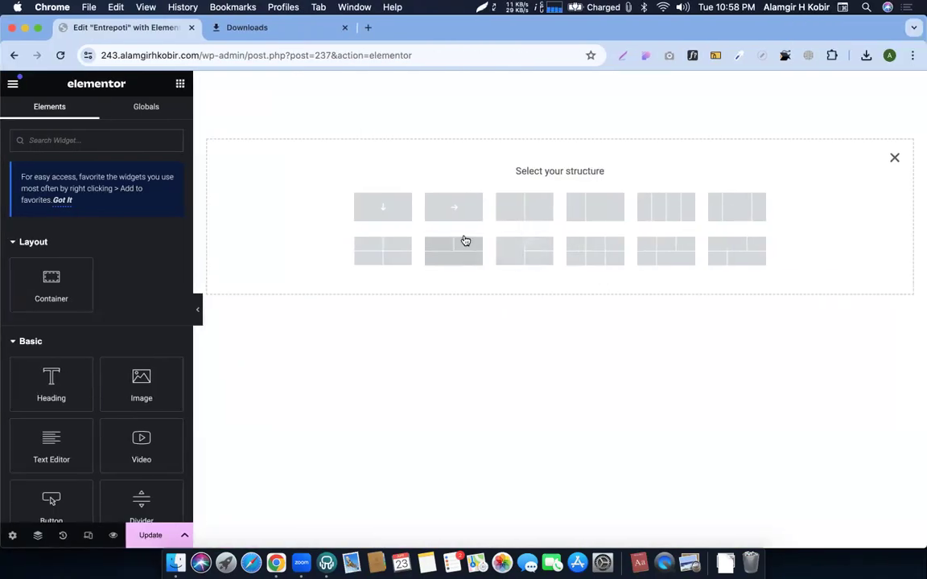
pyautogui.click(455, 210)
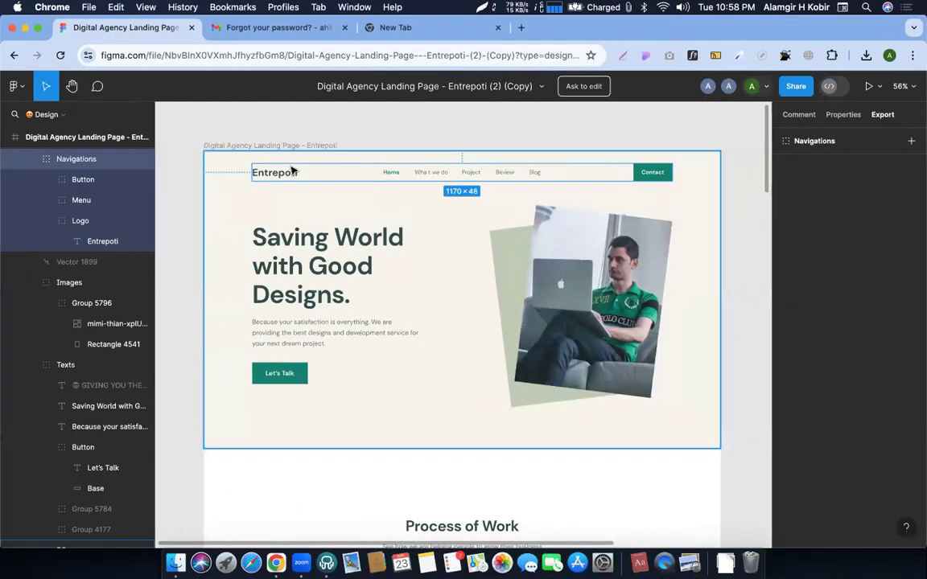
pyautogui.hotkey('ctrl', 'Right')
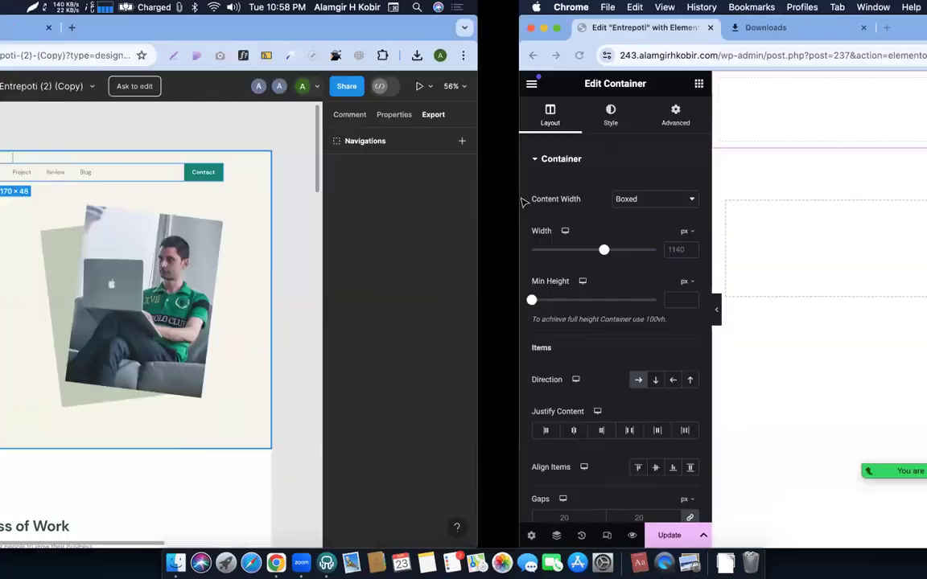
pyautogui.click(179, 87)
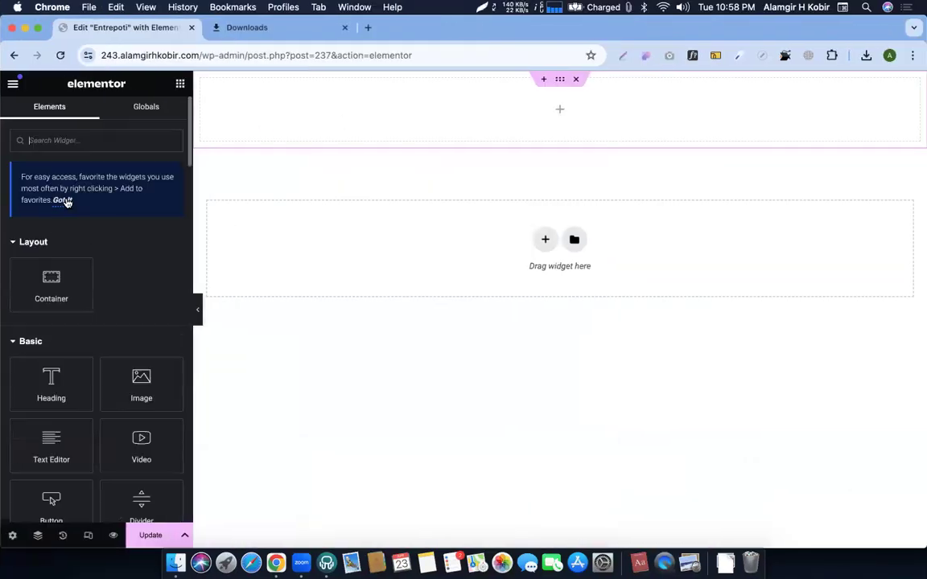
pyautogui.moveTo(38, 301); pyautogui.dragTo(430, 123)
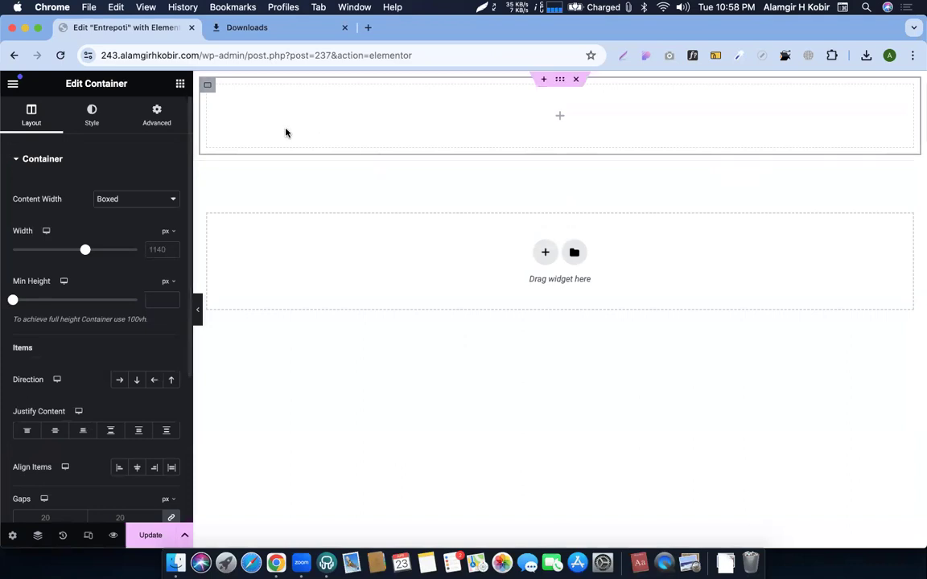
# Duplicate the nested container twice to form three side-by-side columns in the first row
pyautogui.rightClick(208, 88)
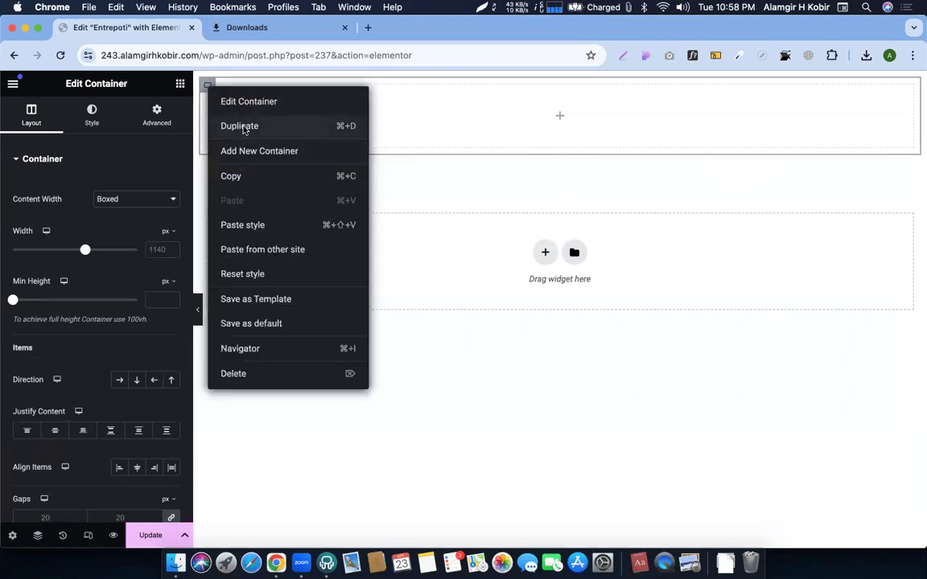
pyautogui.click(242, 126)
pyautogui.rightClick(573, 95)
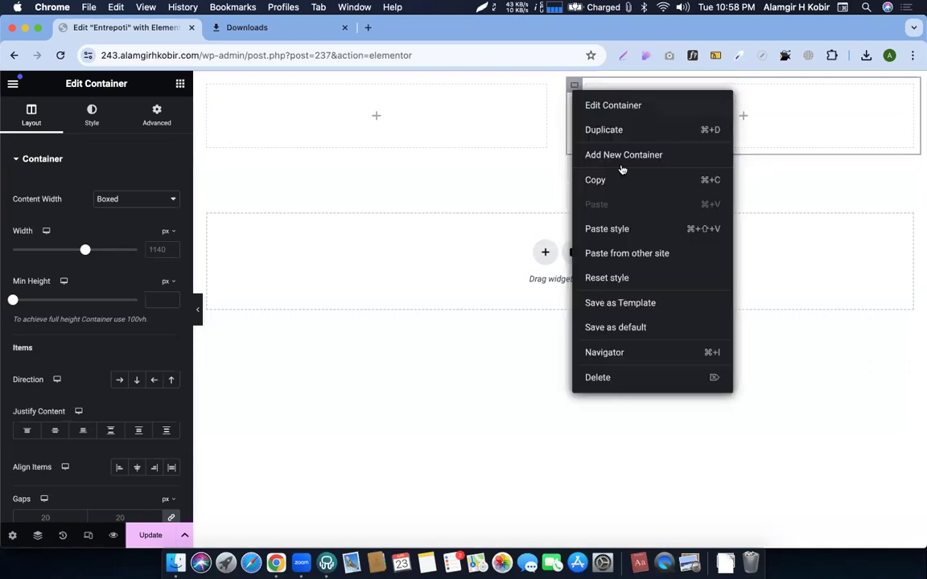
pyautogui.click(616, 134)
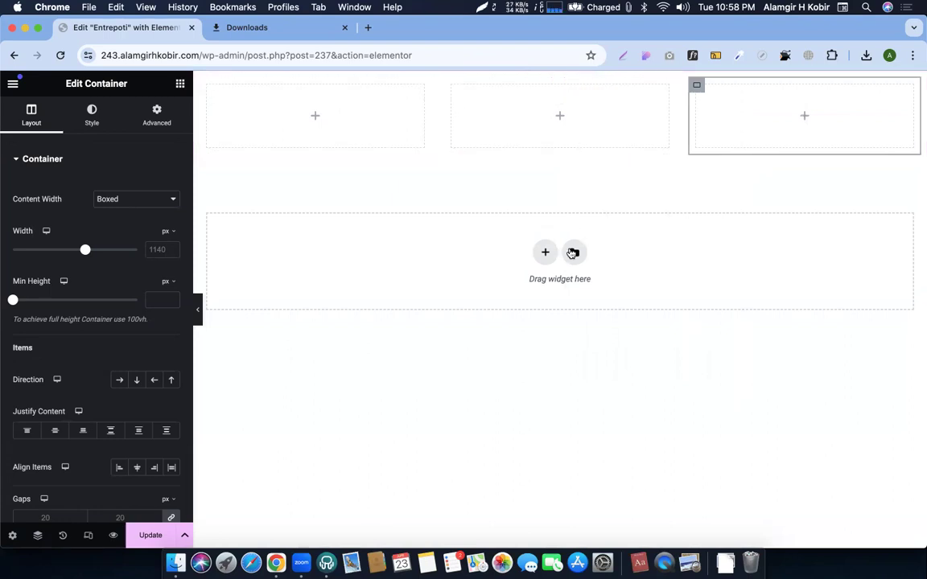
pyautogui.click(545, 254)
pyautogui.click(383, 283)
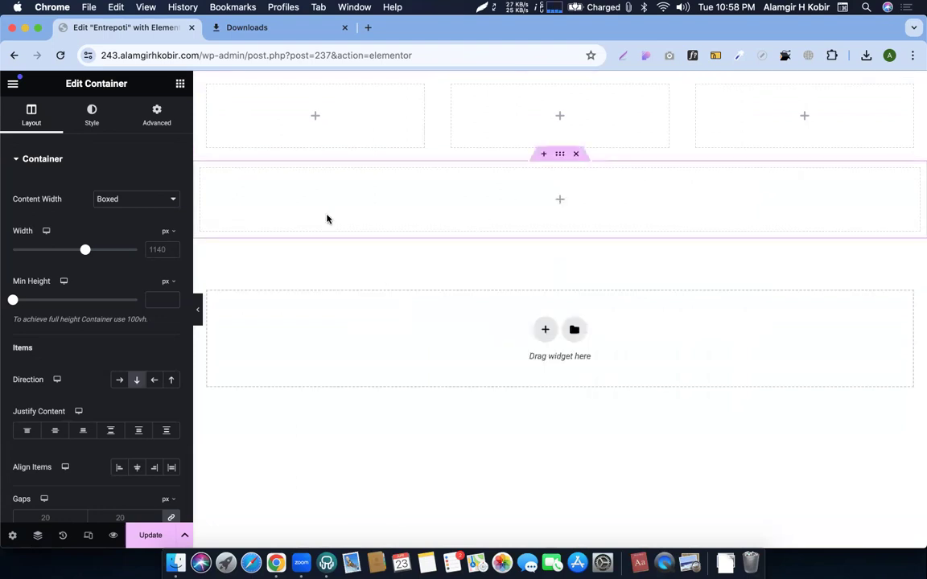
pyautogui.click(576, 155)
# Add a column-direction container below the three-column row and place a nested container inside it
pyautogui.click(546, 255)
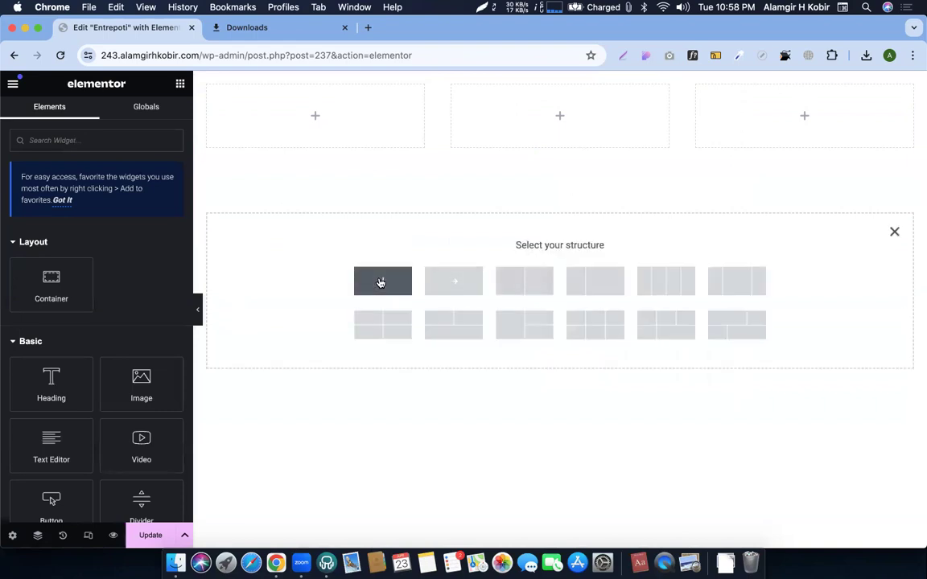
pyautogui.click(382, 283)
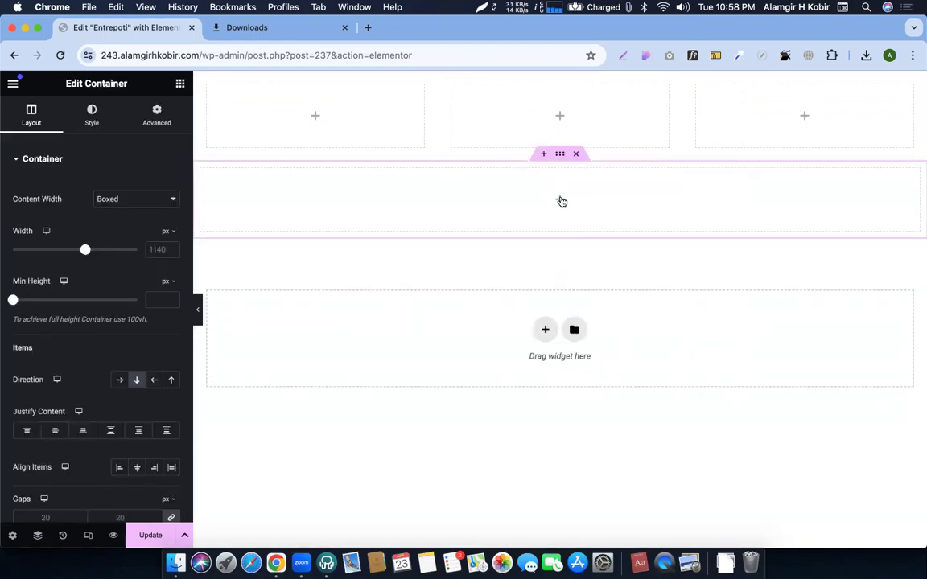
pyautogui.click(562, 202)
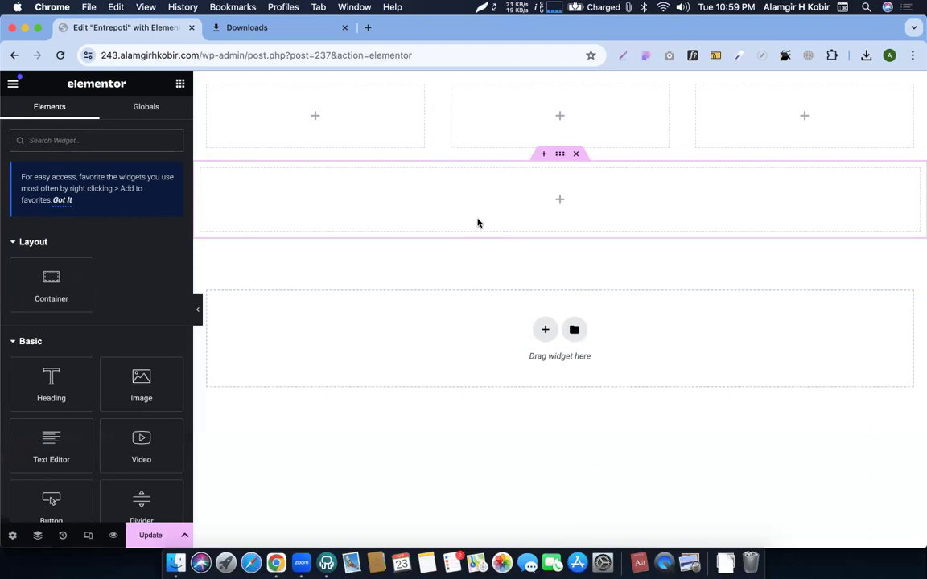
pyautogui.moveTo(39, 263); pyautogui.dragTo(541, 192)
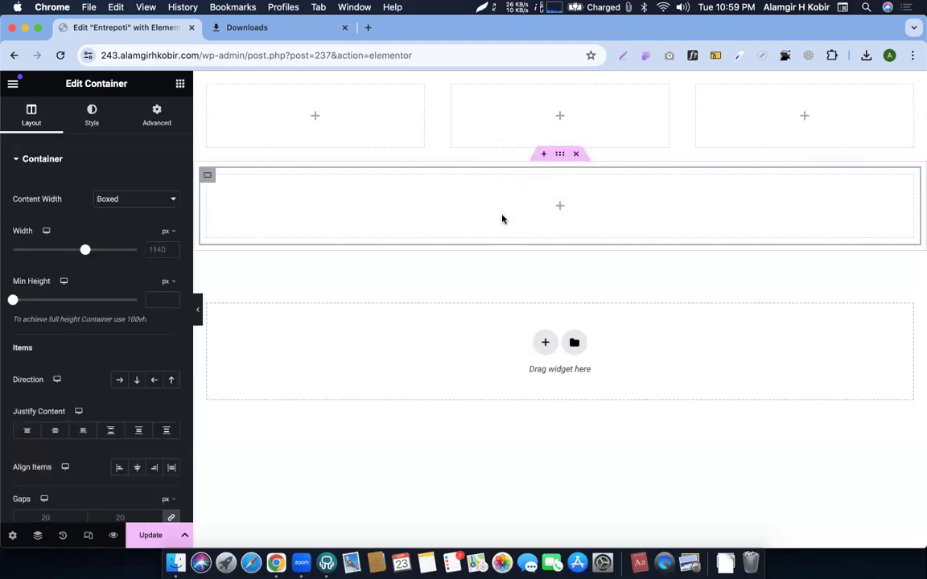
# Duplicate the second section's nested container three times and set the parent container's direction to row
pyautogui.press('super+d')
pyautogui.press('super+d')
pyautogui.press('super+d')
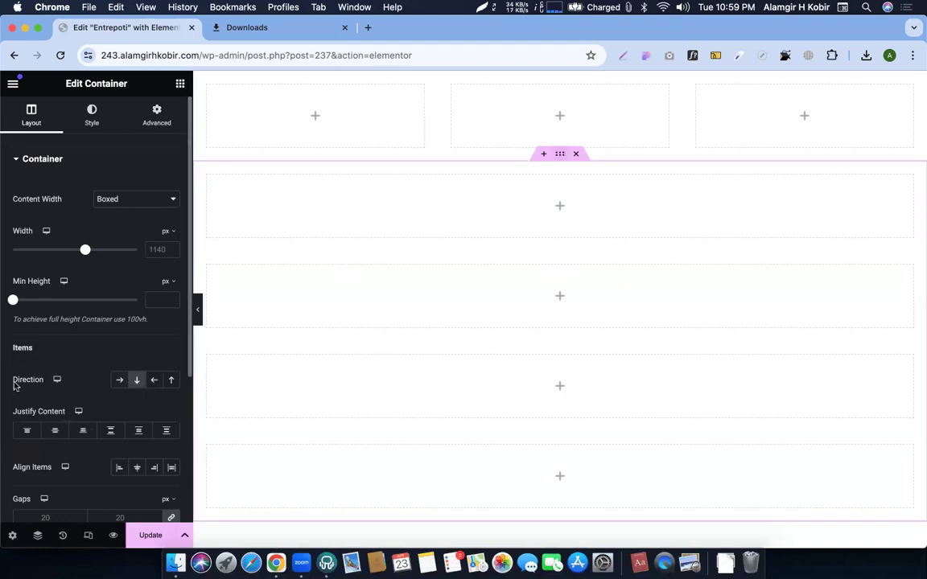
pyautogui.click(118, 381)
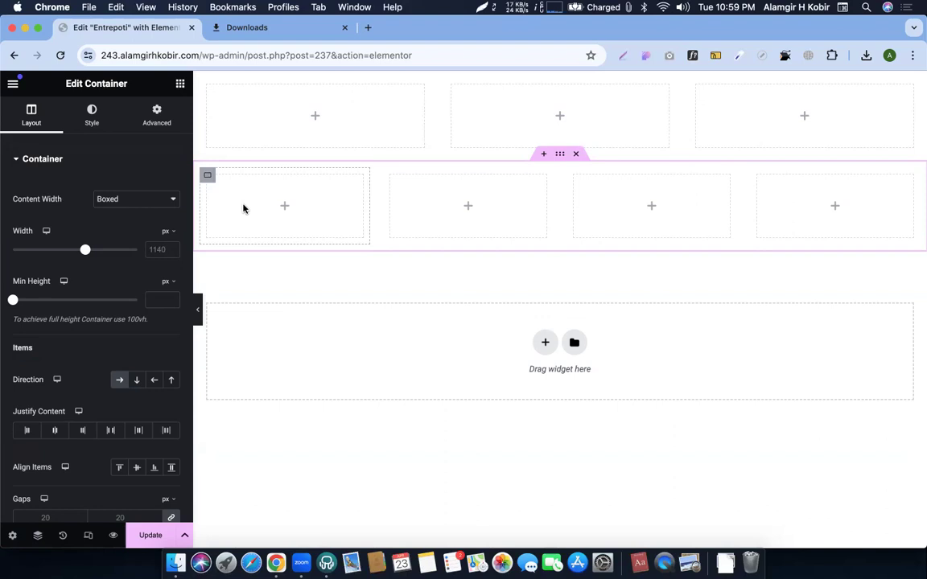
# Add a Heading widget to the first container of the four-column row and duplicate it to make four headings
pyautogui.click(286, 206)
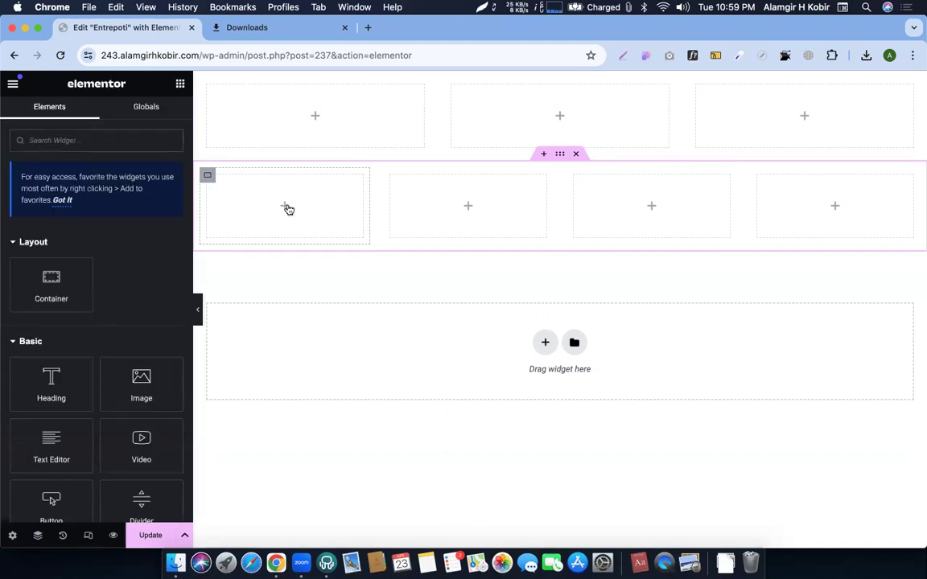
pyautogui.moveTo(227, 307); pyautogui.dragTo(290, 213)
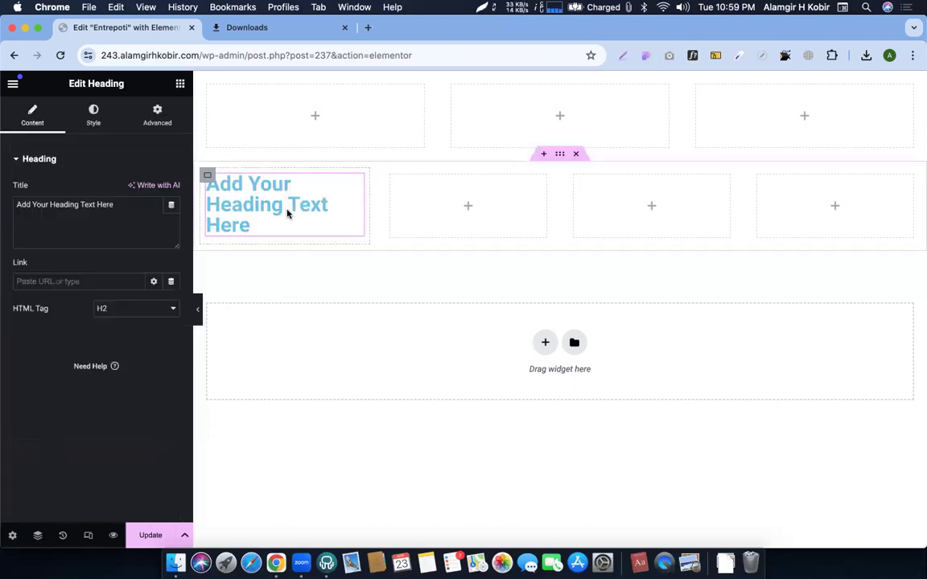
pyautogui.press('super+d')
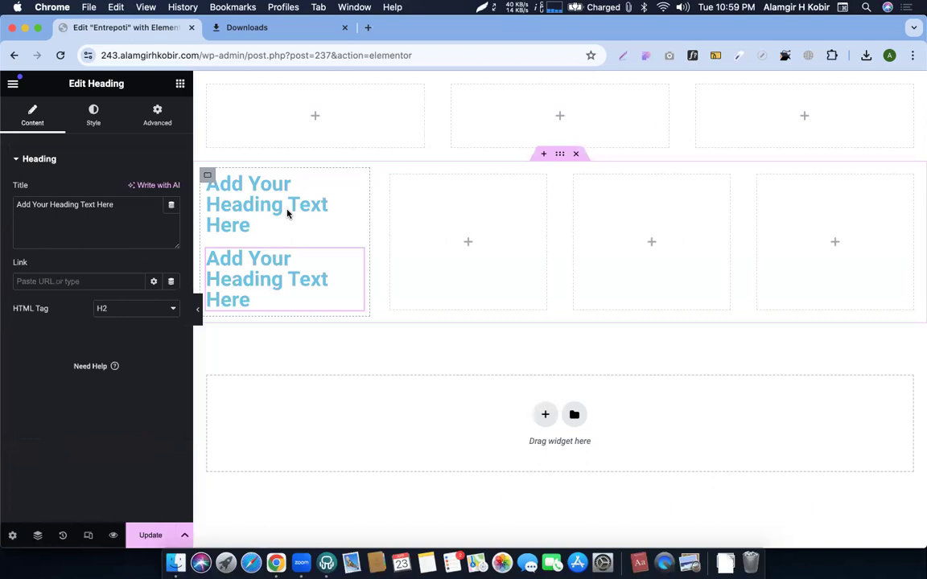
pyautogui.press('super+d')
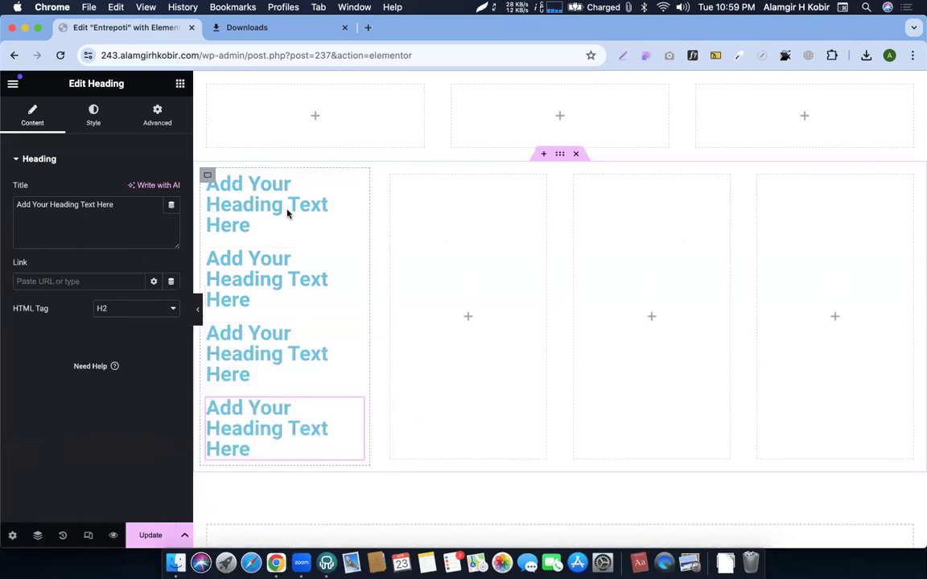
# Set the direction of the container holding the four headings to row
pyautogui.click(207, 177)
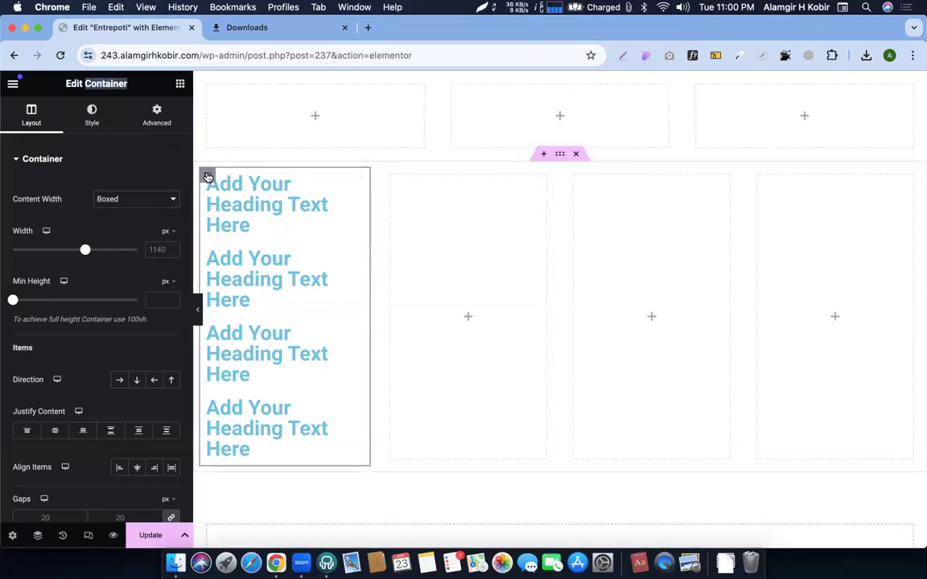
pyautogui.scroll(-2, 130, 336)
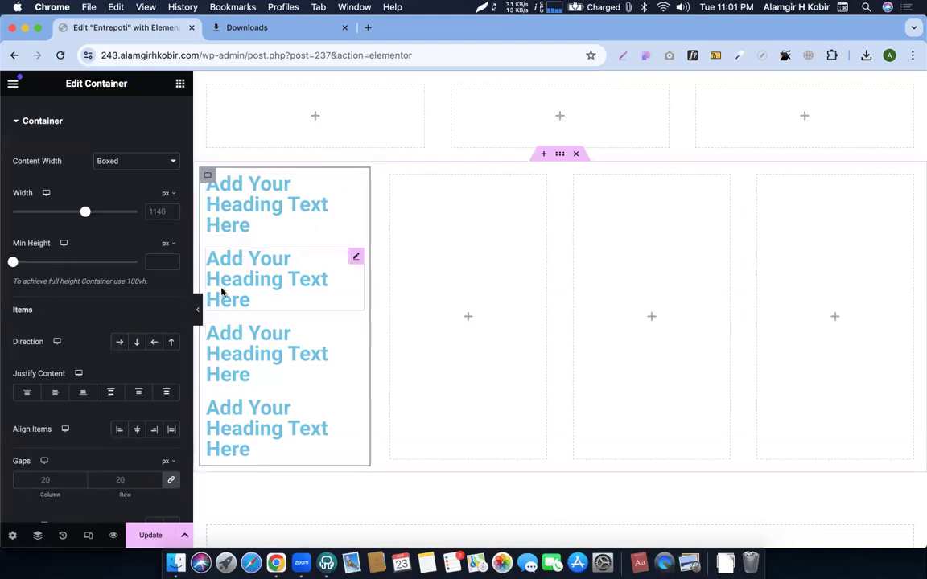
pyautogui.click(119, 342)
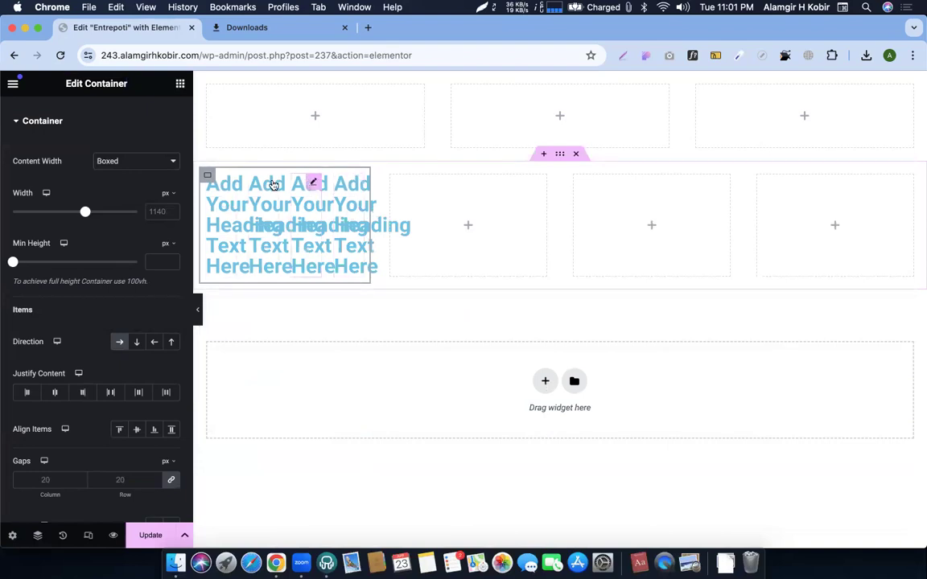
# Delete the four-column section below the three-column row and switch to the Figma design
pyautogui.click(575, 155)
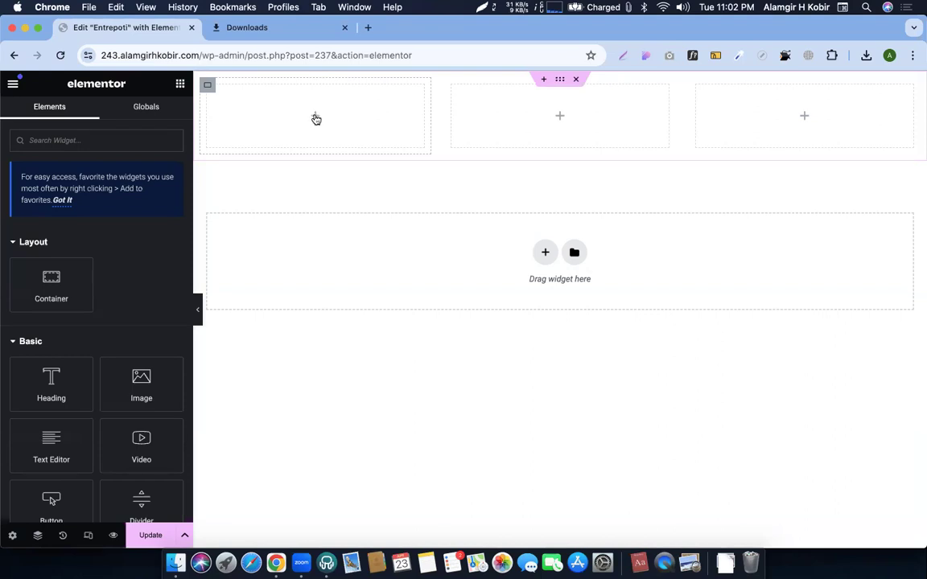
pyautogui.hotkey('ctrl', 'Left')
pyautogui.hotkey('ctrl', 'Right')
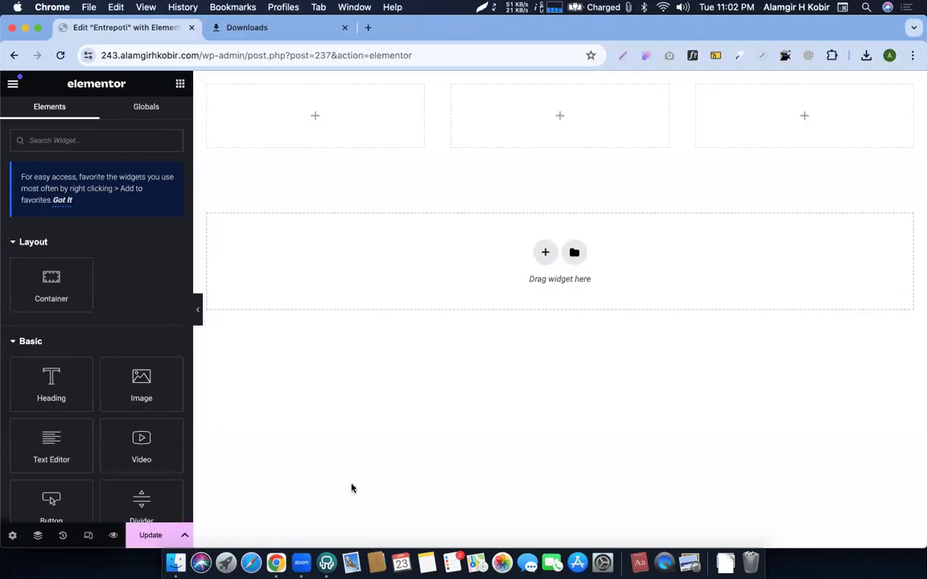
pyautogui.hotkey('ctrl', 'Left')
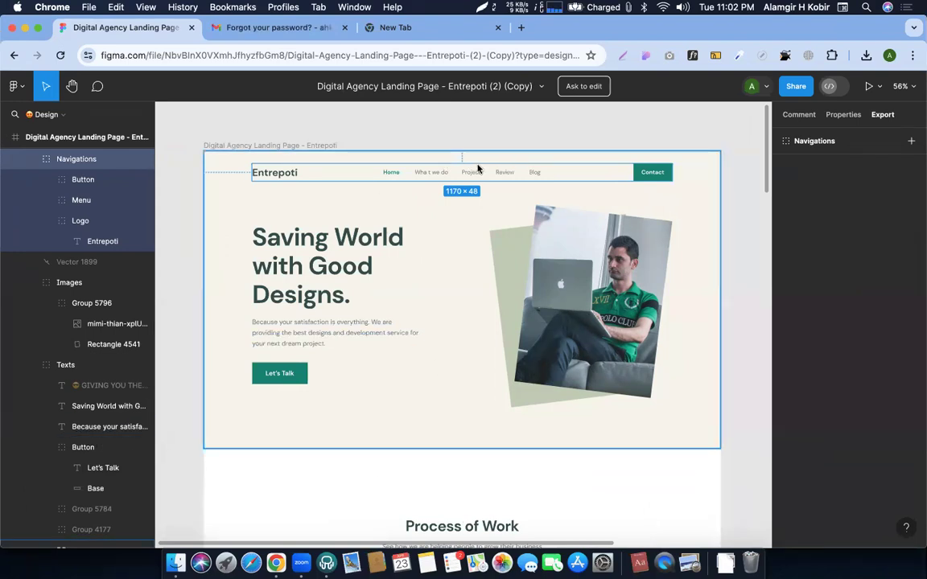
pyautogui.hotkey('ctrl', 'Right')
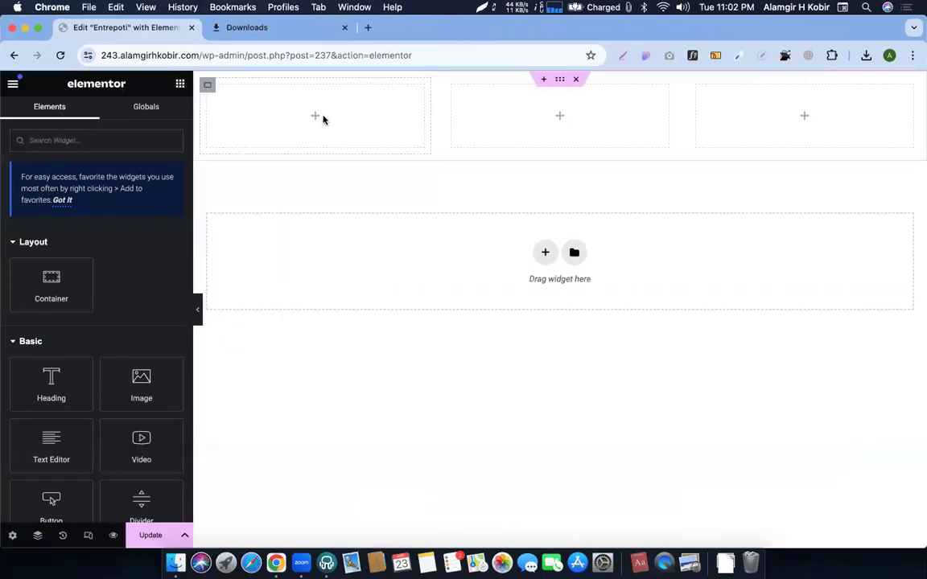
pyautogui.hotkey('ctrl', 'Left')
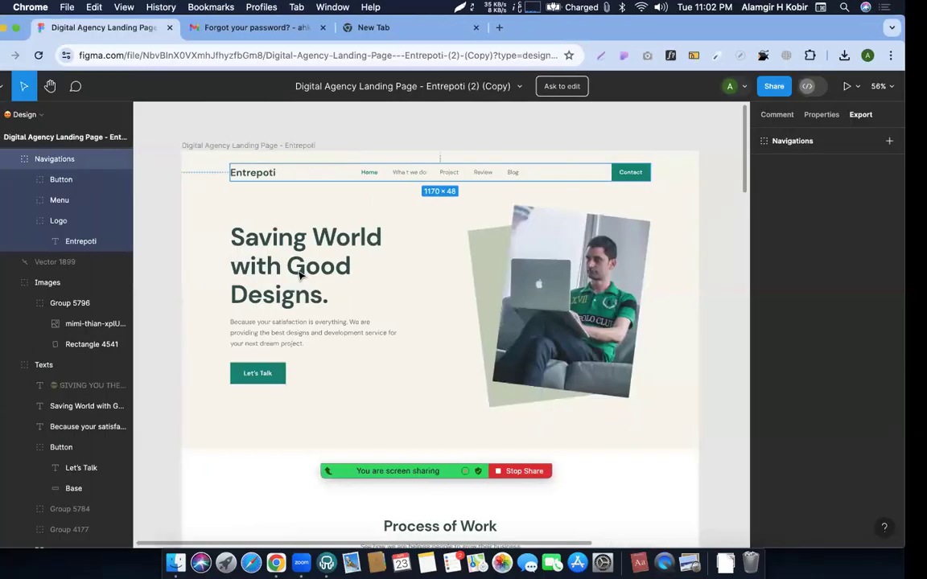
# Inspect the Entrepoti logo in the navigation group down to its text layer
pyautogui.click(272, 175)
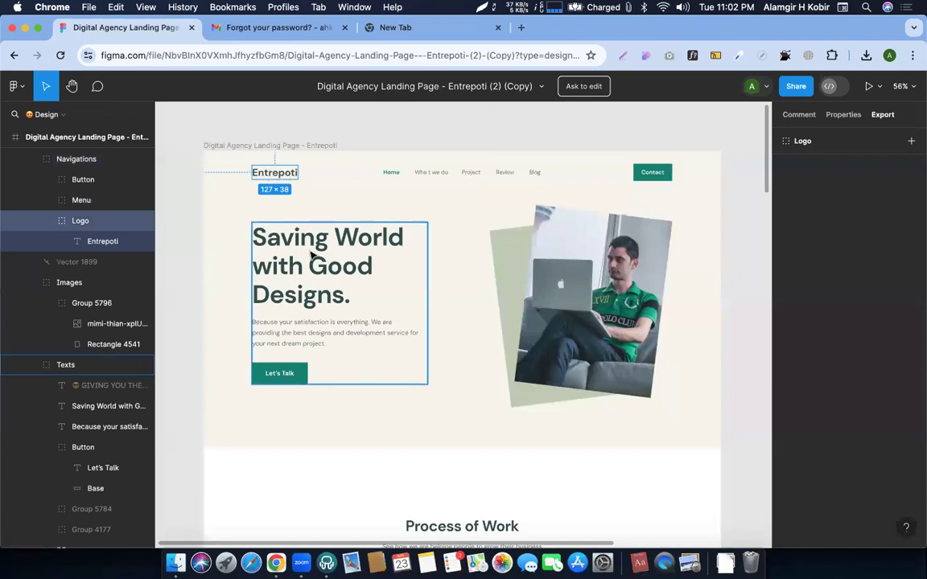
pyautogui.doubleClick(274, 175)
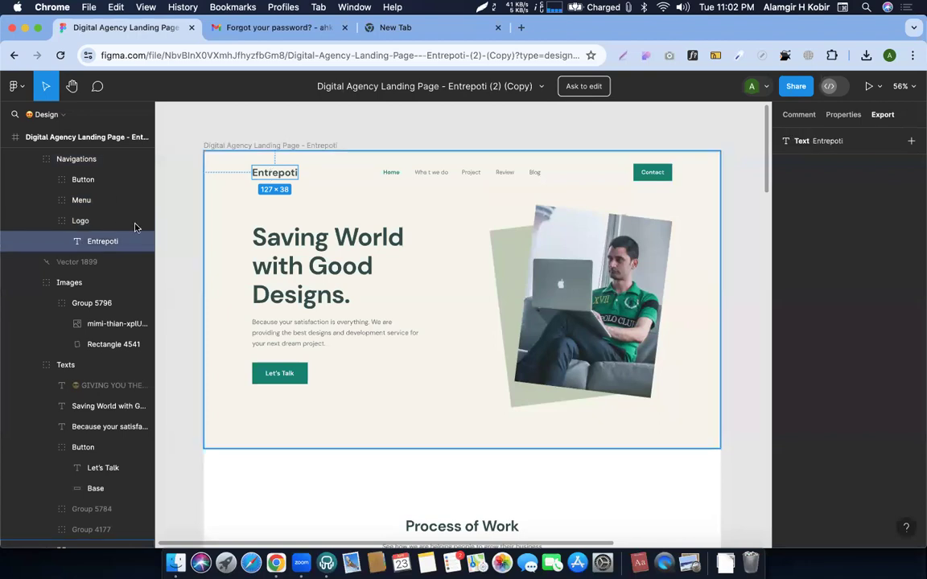
pyautogui.click(288, 235)
pyautogui.click(263, 171)
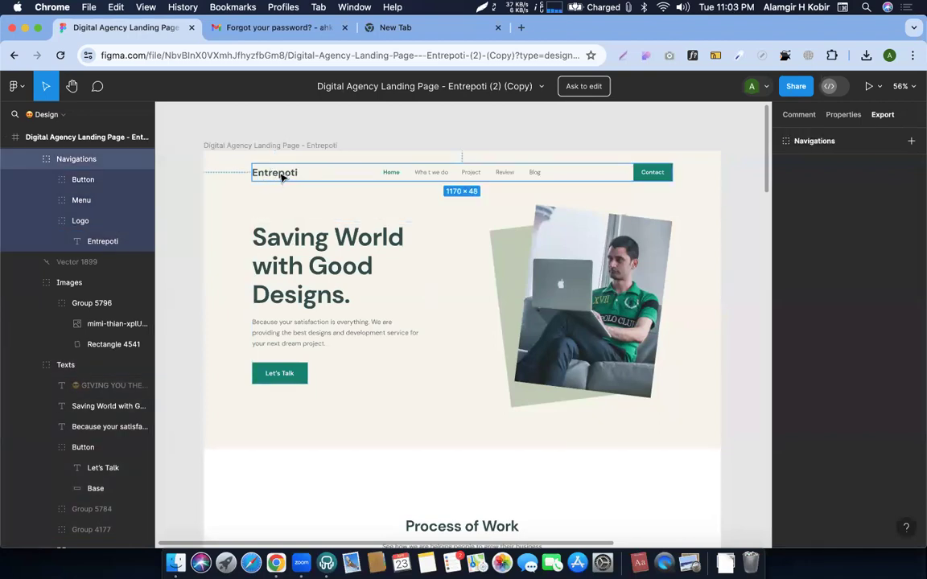
pyautogui.doubleClick(281, 174)
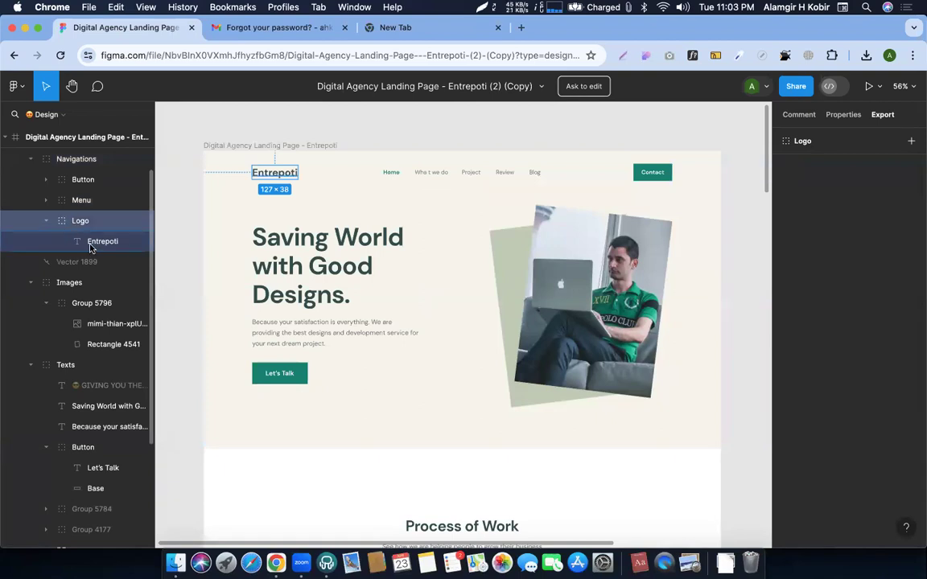
pyautogui.doubleClick(274, 173)
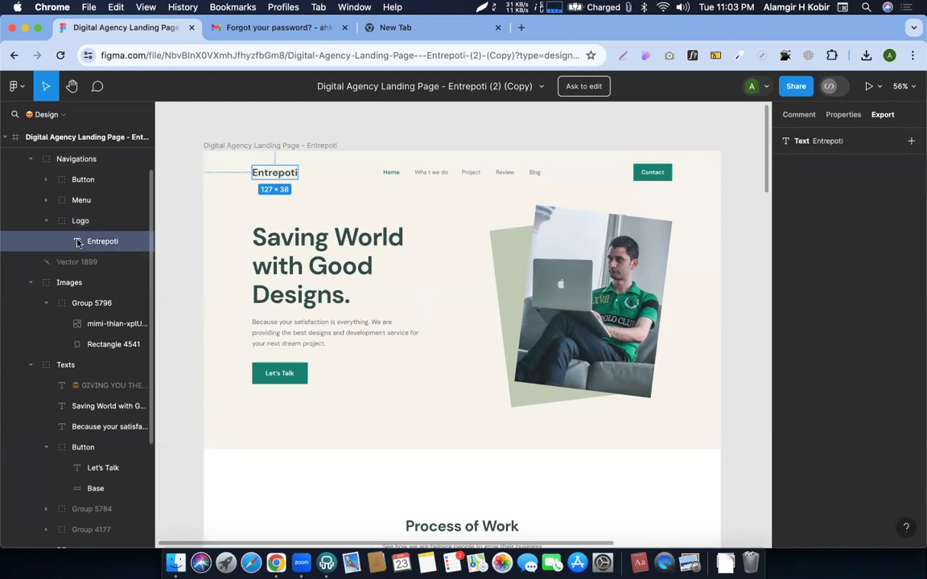
# Examine the hero heading "Saving World with Good Designs." and its layer within the Texts group
pyautogui.click(307, 298)
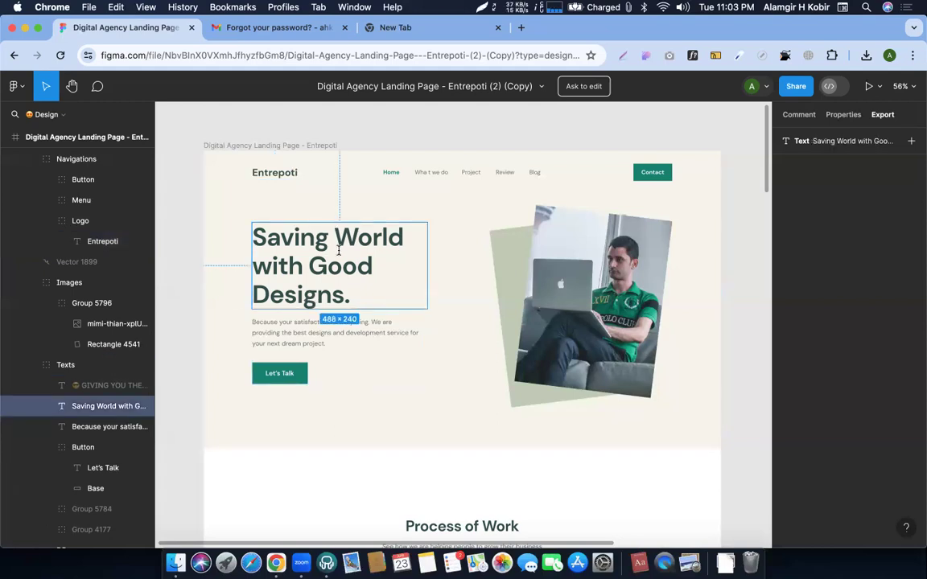
pyautogui.scroll(-1, 76, 395)
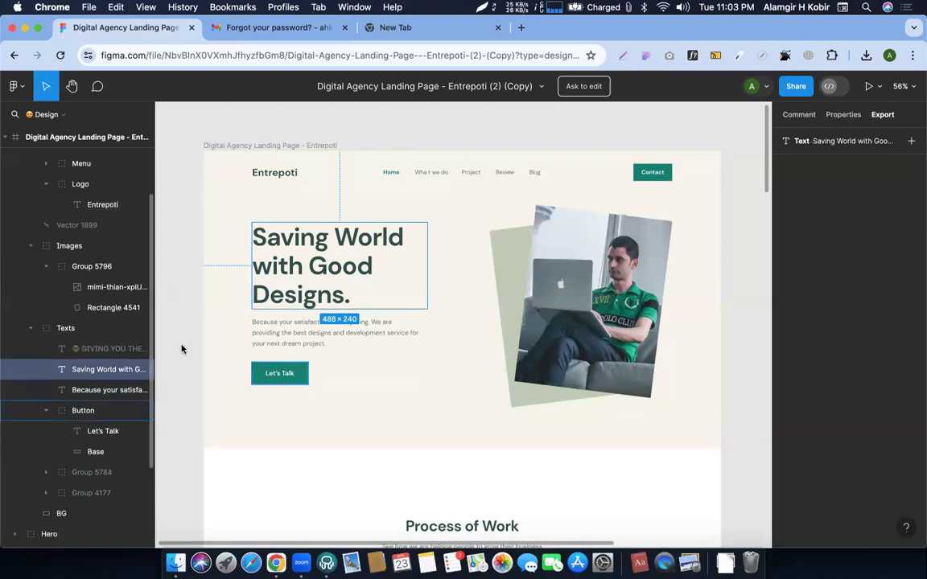
pyautogui.doubleClick(329, 262)
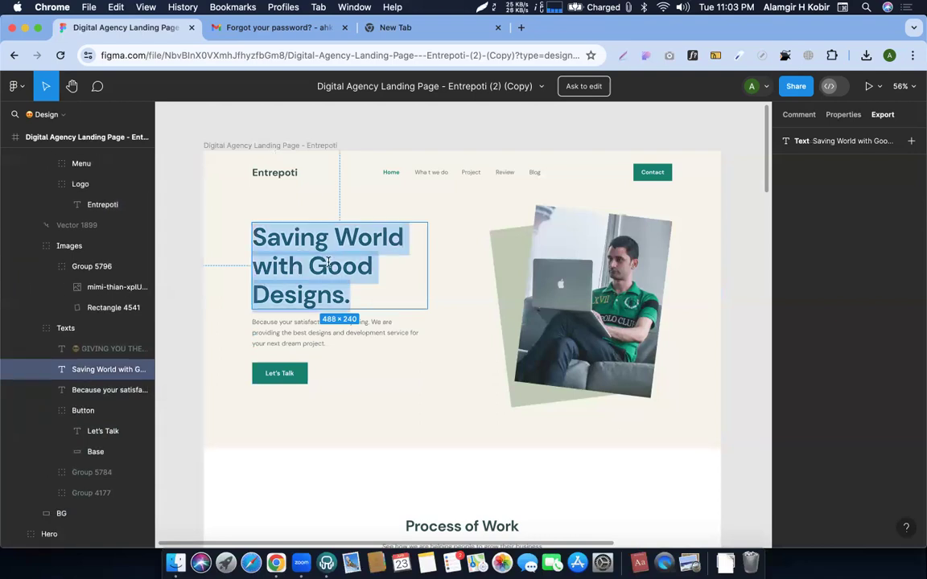
pyautogui.click(362, 297)
pyautogui.doubleClick(338, 252)
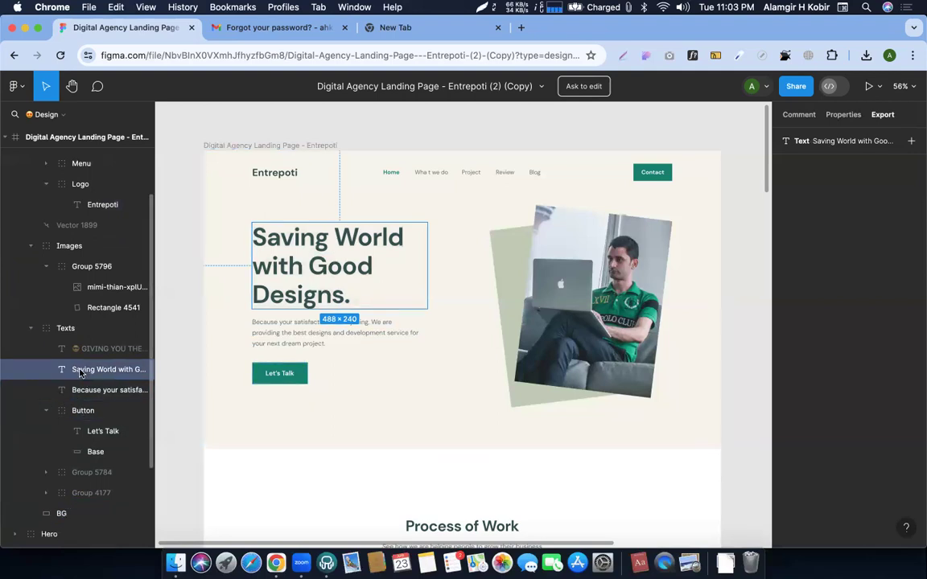
pyautogui.click(325, 366)
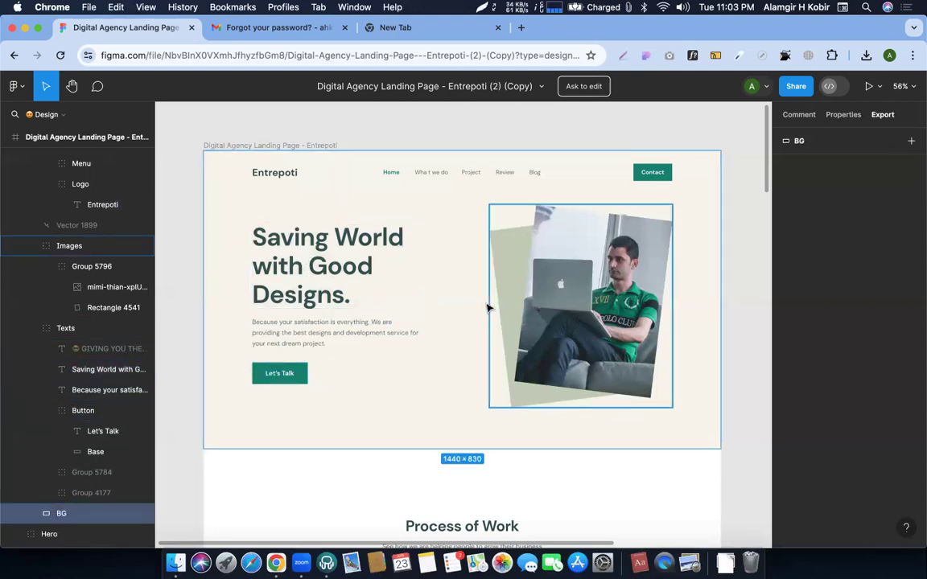
pyautogui.click(350, 292)
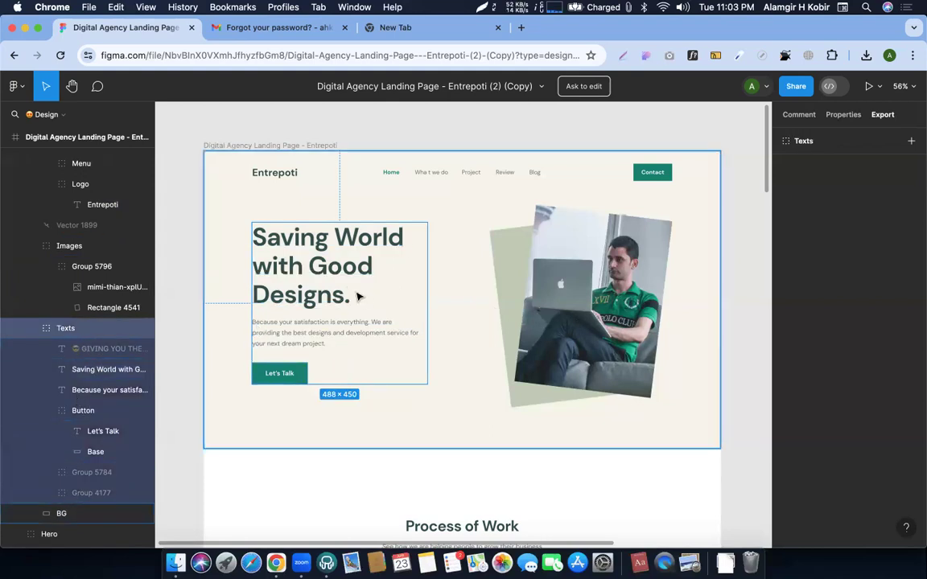
pyautogui.click(307, 265)
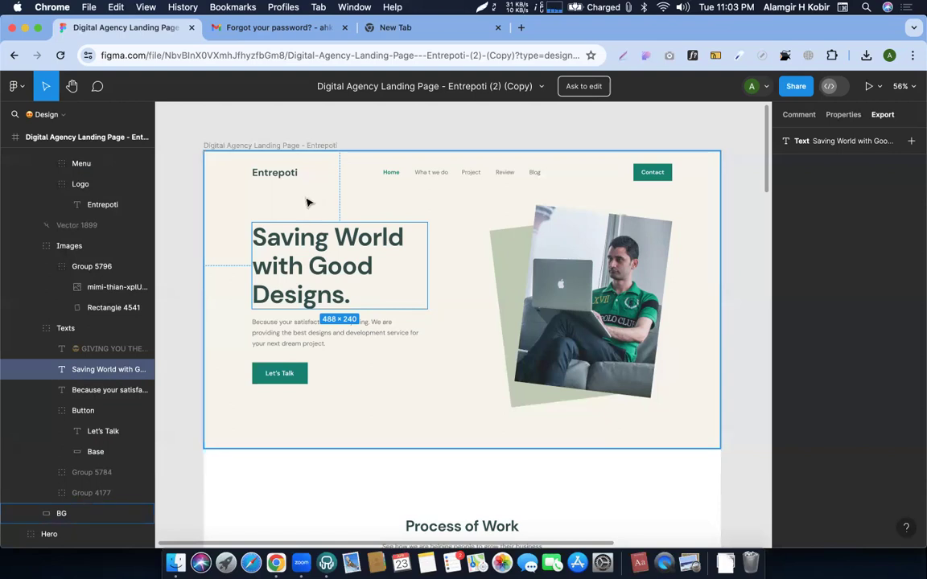
# Examine the layer types of the hero paragraph, the Let's Talk button and the laptop photo
pyautogui.click(299, 342)
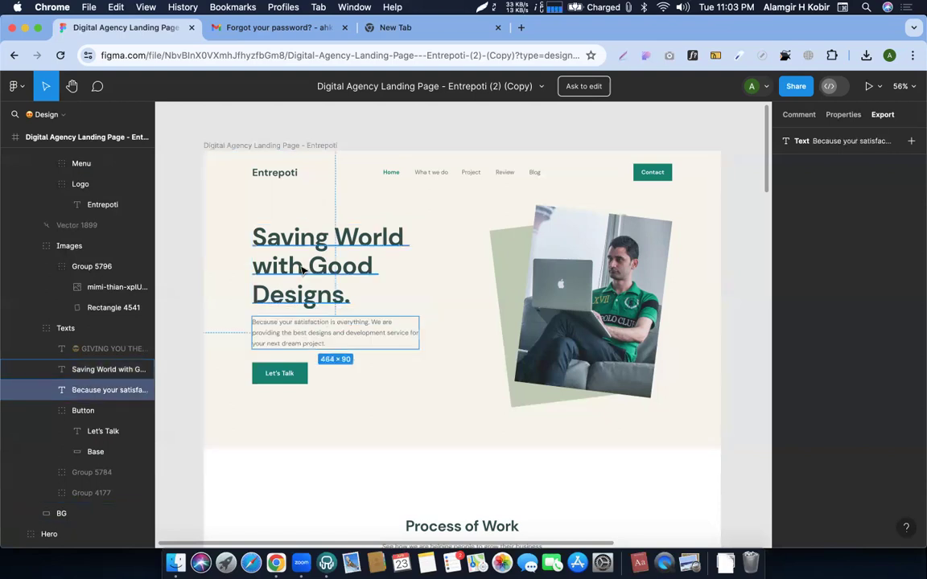
pyautogui.click(300, 377)
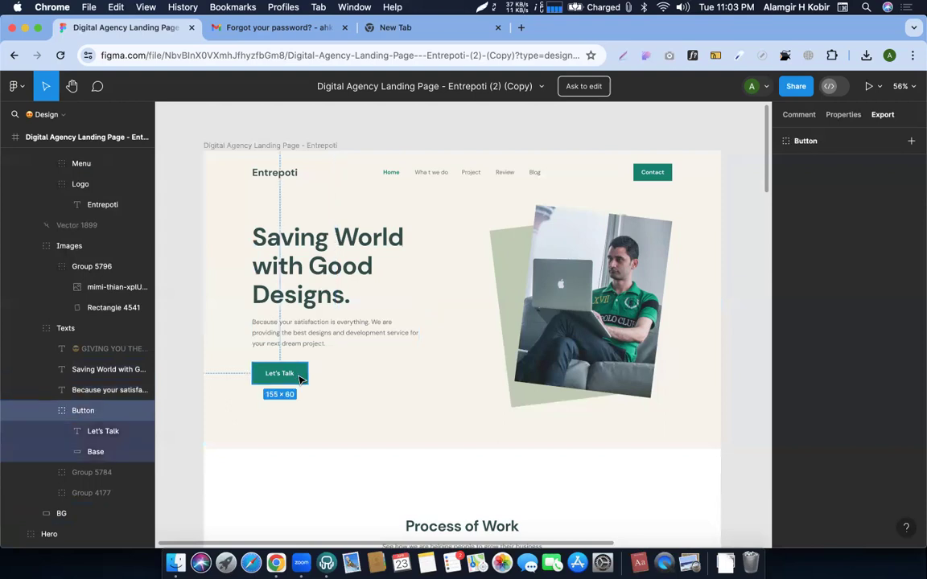
pyautogui.click(299, 329)
pyautogui.click(286, 281)
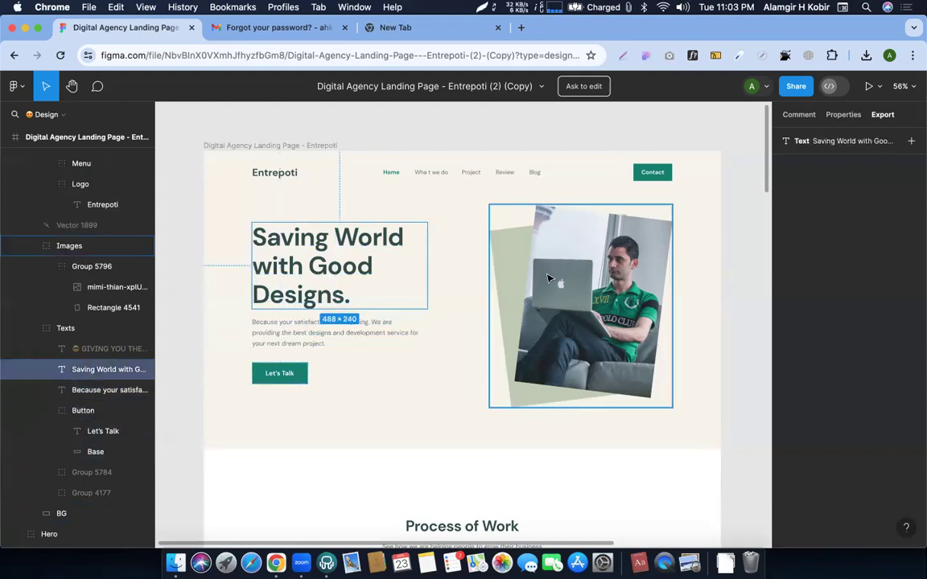
pyautogui.click(578, 263)
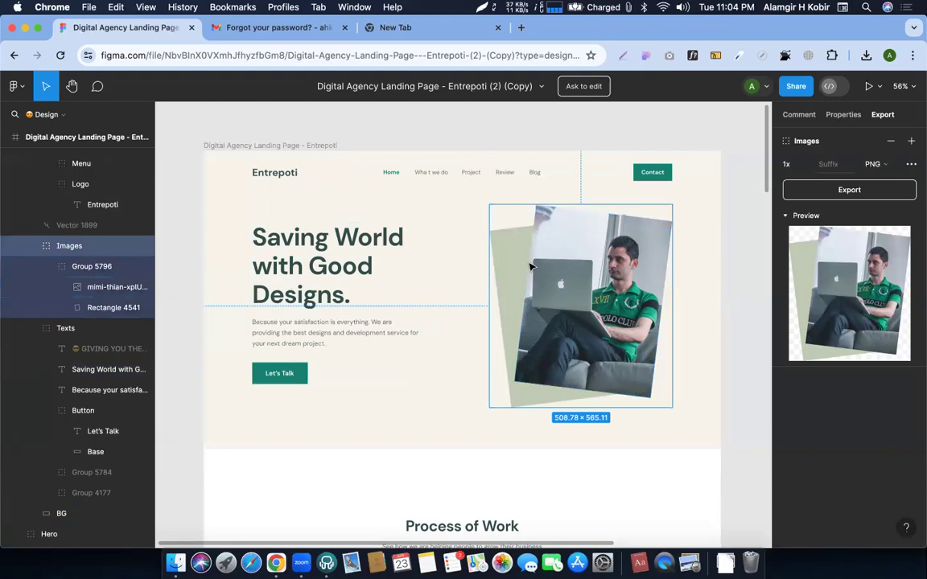
pyautogui.doubleClick(558, 270)
pyautogui.doubleClick(558, 270)
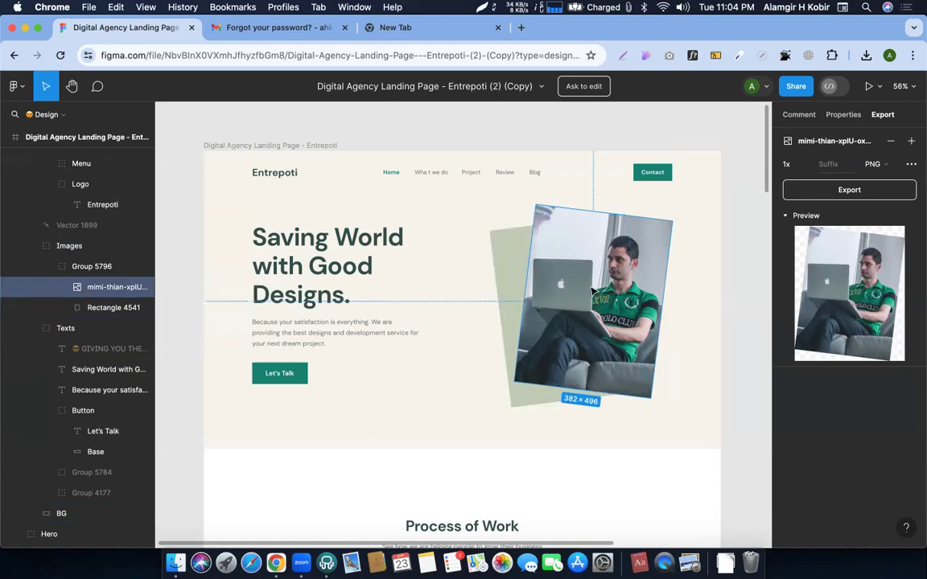
# Select the Entrepoti logo's text layer in the Navigations group of the Figma design
pyautogui.click(271, 176)
pyautogui.doubleClick(281, 171)
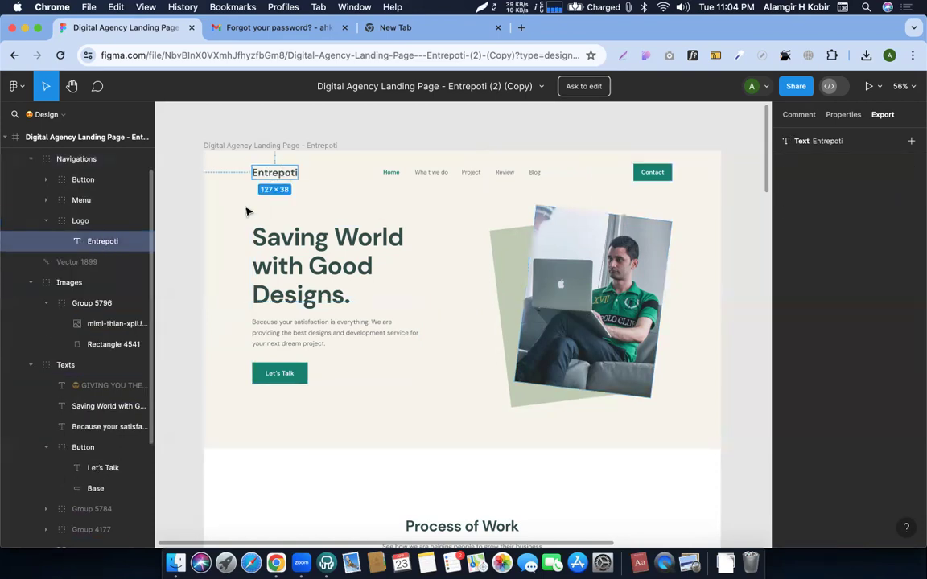
pyautogui.doubleClick(279, 172)
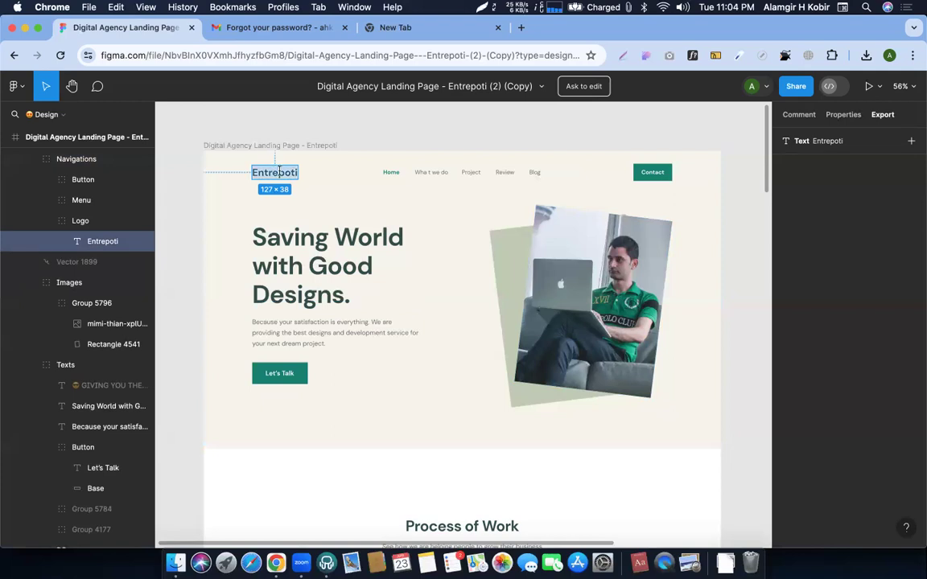
pyautogui.click(321, 171)
pyautogui.doubleClick(279, 171)
pyautogui.hotkey('ctrl', 'Right')
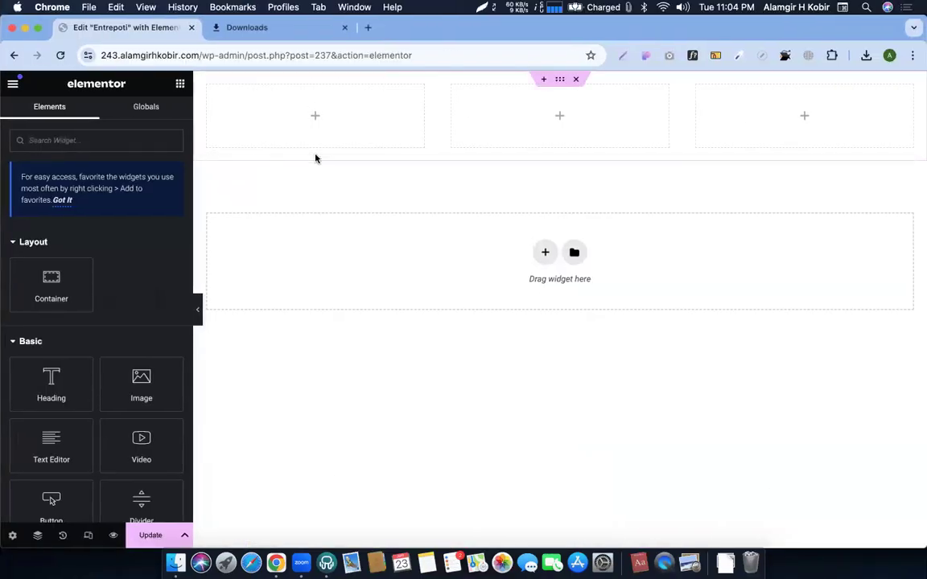
pyautogui.hotkey('ctrl', 'Left')
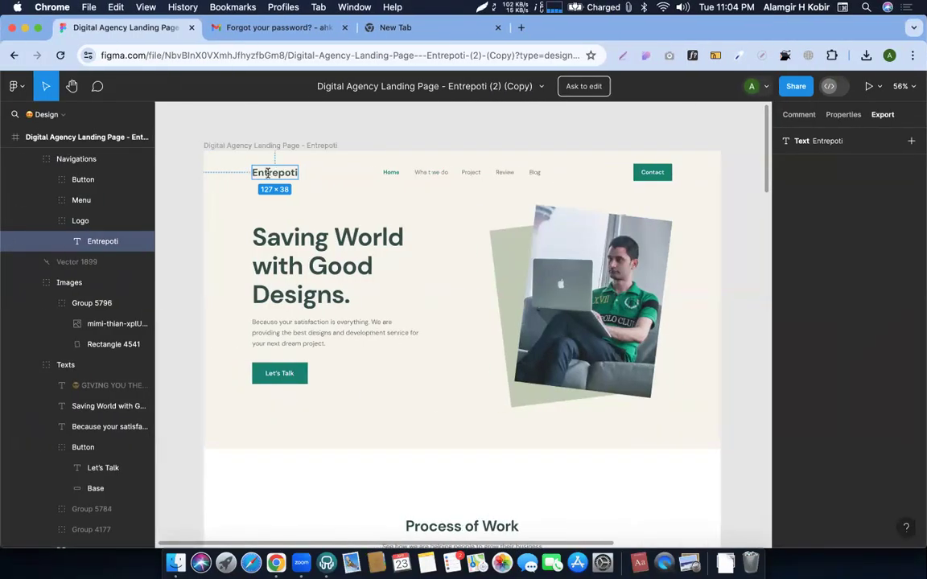
# Export the Entrepoti logo text layer as a PNG at 4x scale
pyautogui.click(912, 141)
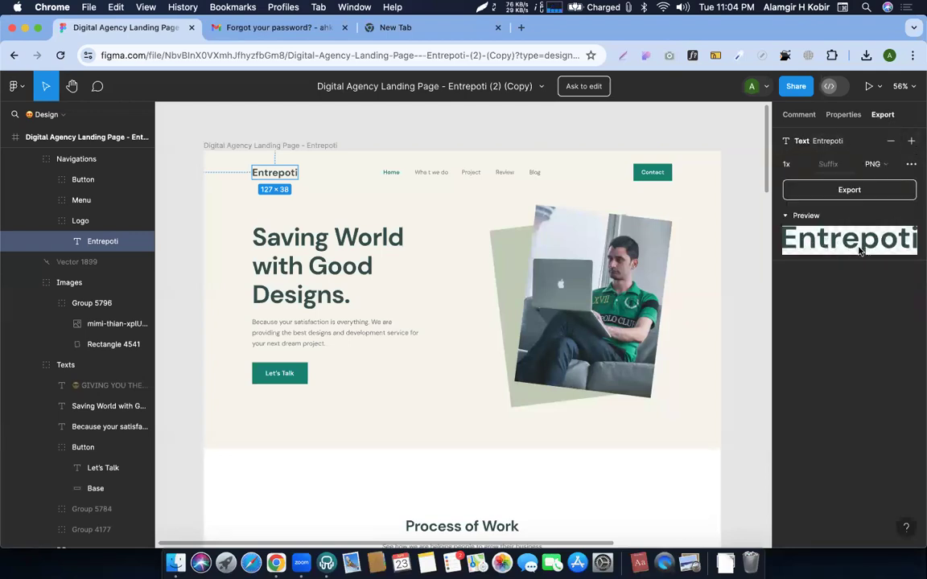
pyautogui.click(788, 165)
pyautogui.write('2.5')
pyautogui.press('Return')
pyautogui.write('4')
pyautogui.press('Return')
pyautogui.click(840, 291)
pyautogui.click(849, 191)
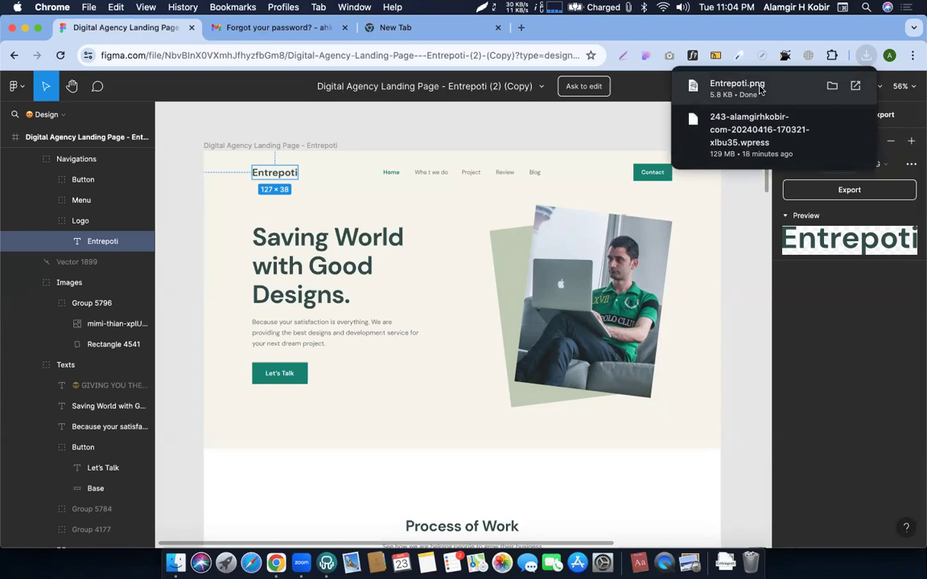
# In the Elementor page, add an Image widget to the three-column row's first container and fill it with the exported Entrepoti.png
pyautogui.hotkey('ctrl', 'Right')
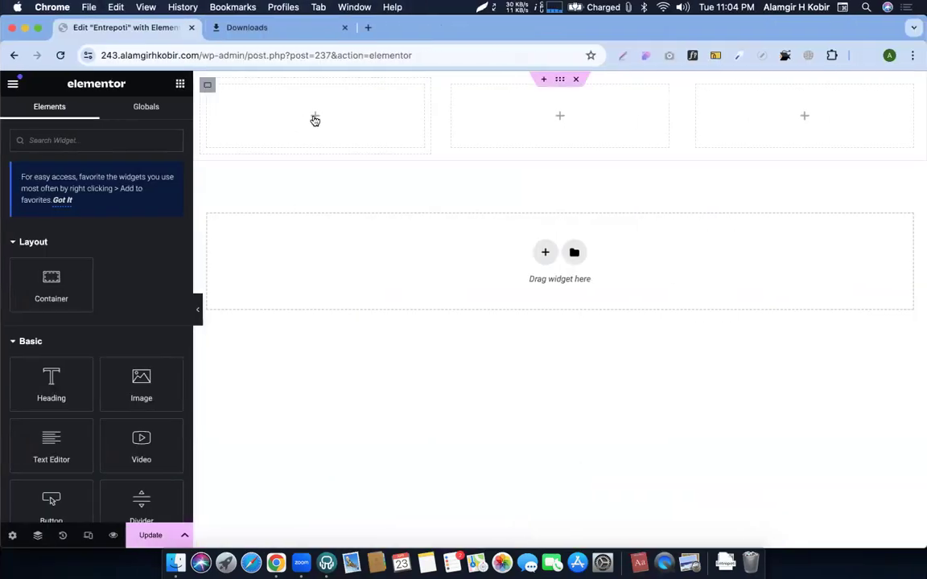
pyautogui.moveTo(141, 379); pyautogui.dragTo(327, 121)
pyautogui.click(106, 209)
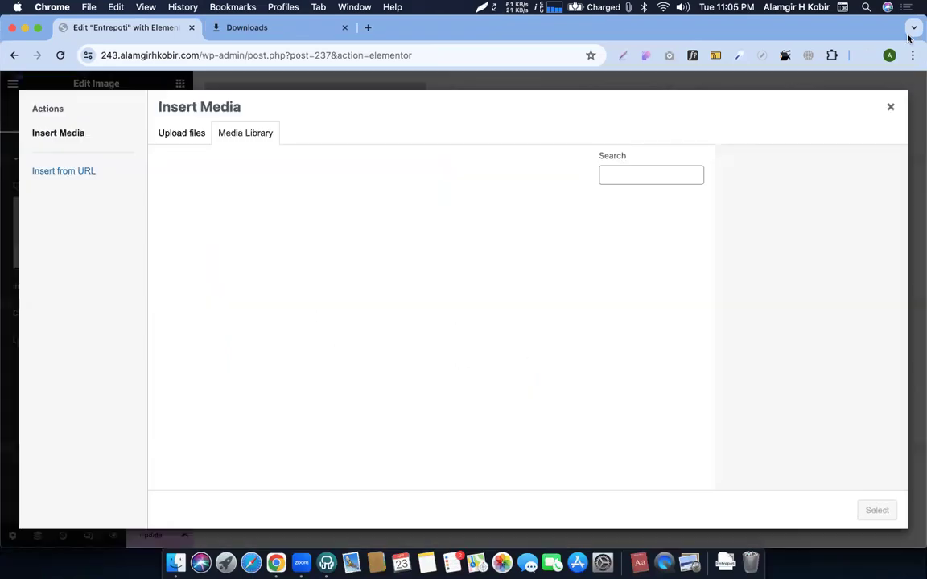
pyautogui.click(866, 55)
pyautogui.moveTo(732, 114); pyautogui.dragTo(503, 321)
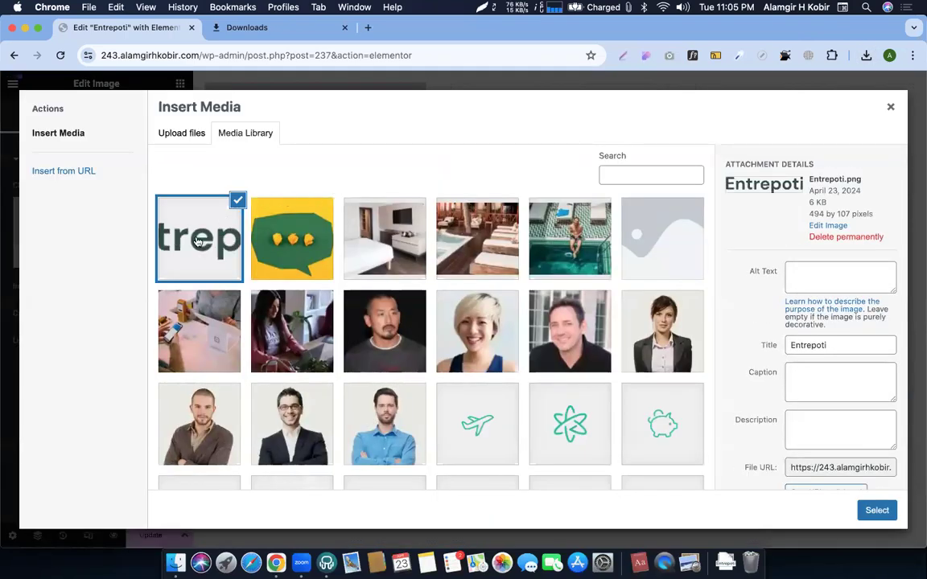
pyautogui.click(877, 509)
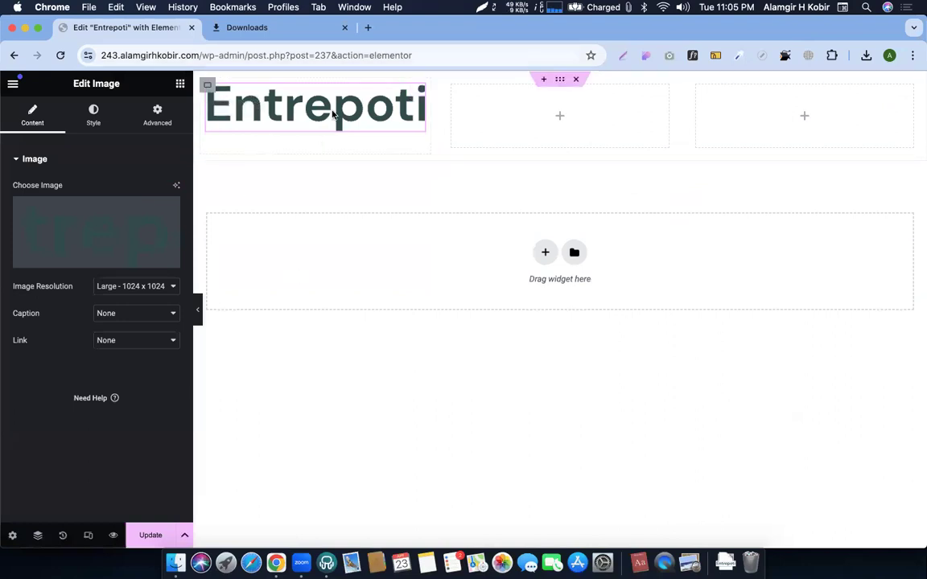
# Center the content of the logo's container vertically with Justify Content
pyautogui.click(206, 87)
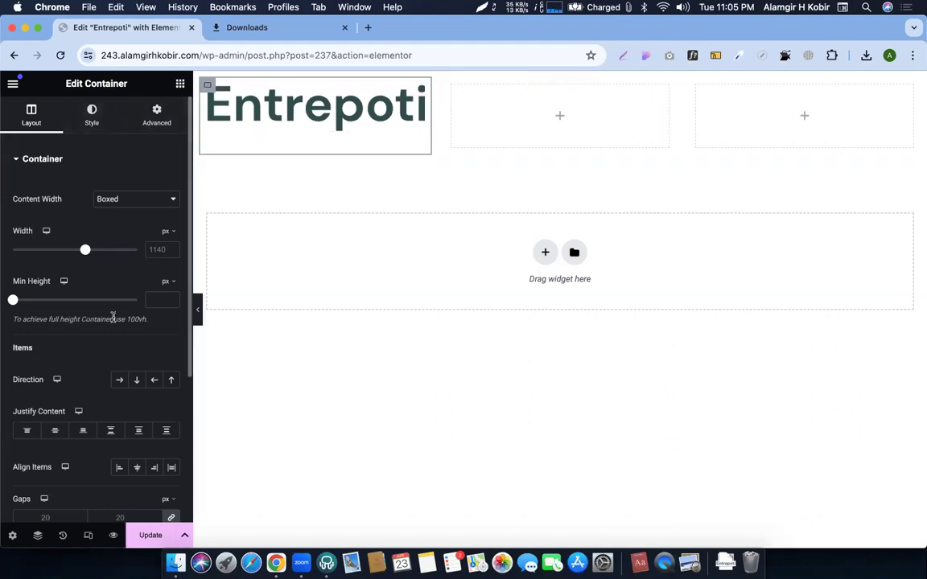
pyautogui.scroll(-1, 71, 354)
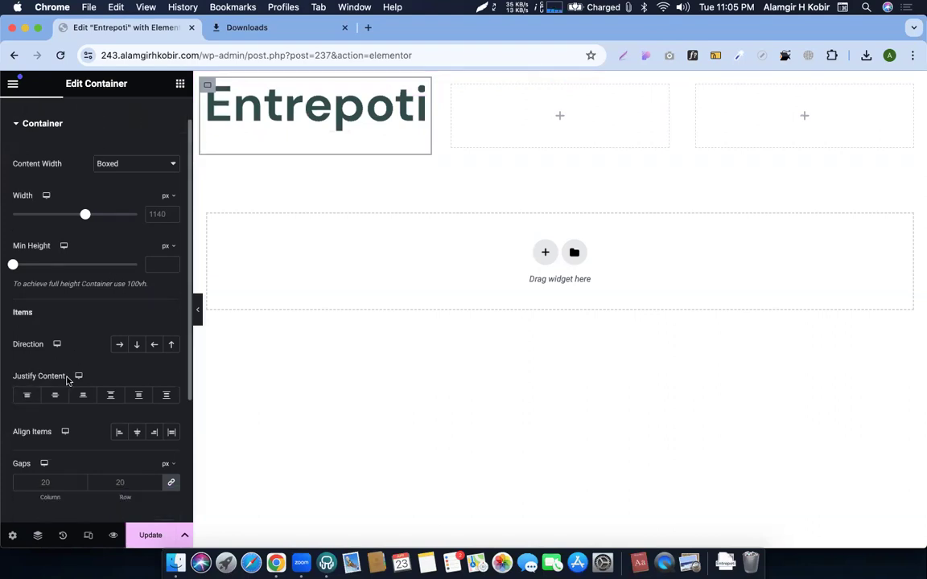
pyautogui.scroll(5, 58, 412)
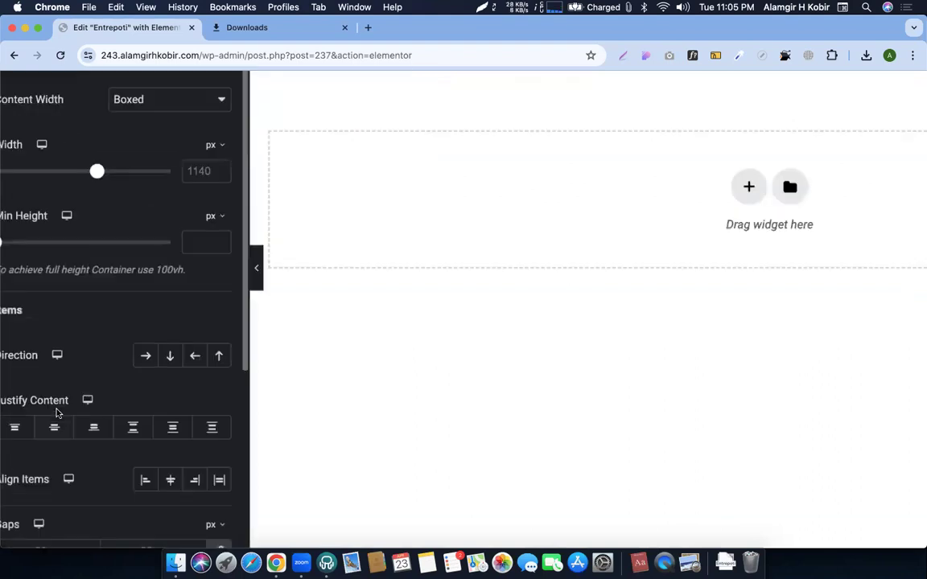
pyautogui.scroll(-5, 58, 413)
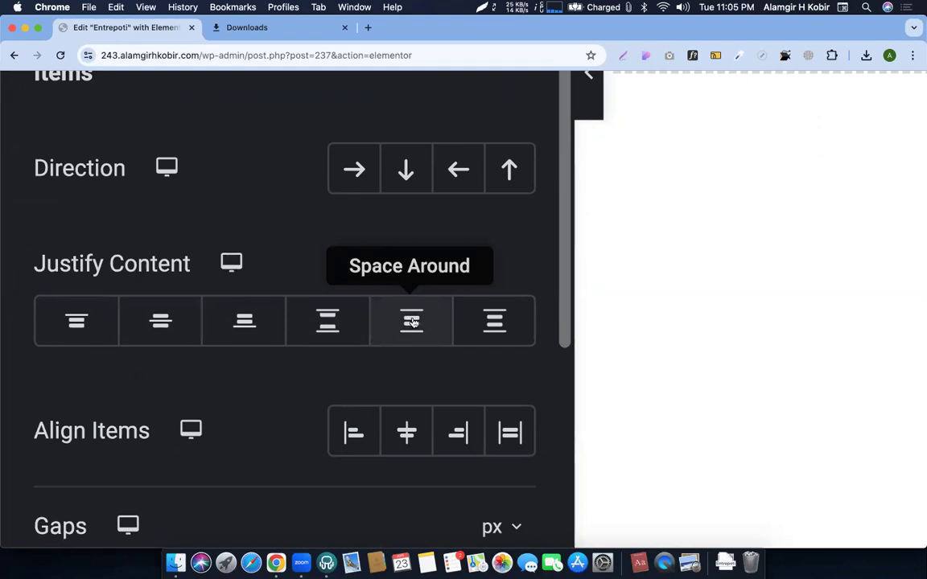
pyautogui.click(492, 330)
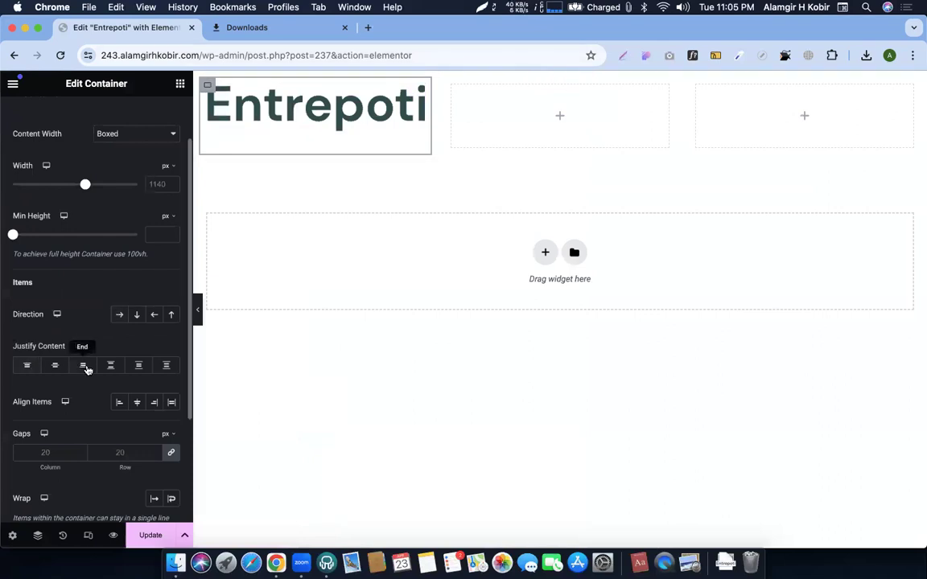
pyautogui.click(54, 366)
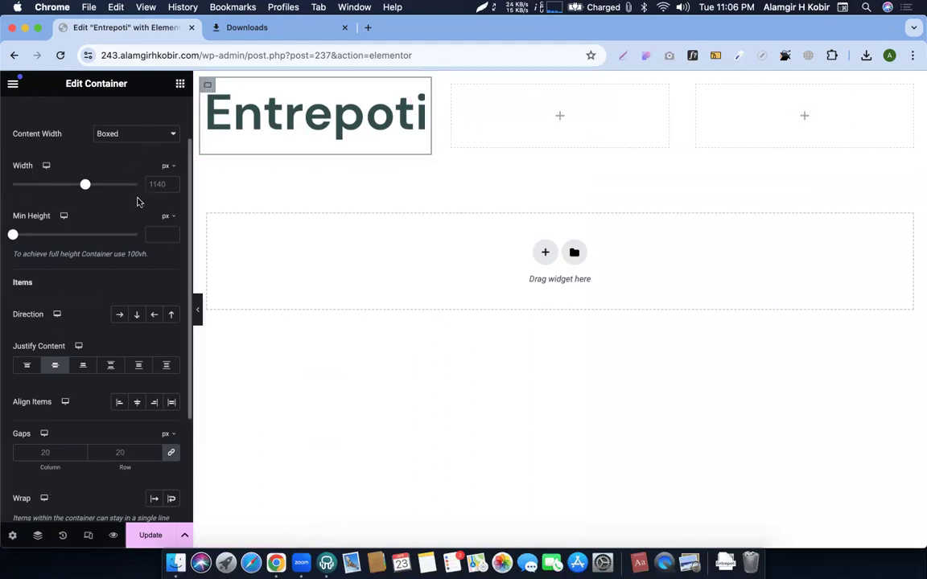
# Try a boxed content width of 10% for the logo's container
pyautogui.scroll(2, 136, 202)
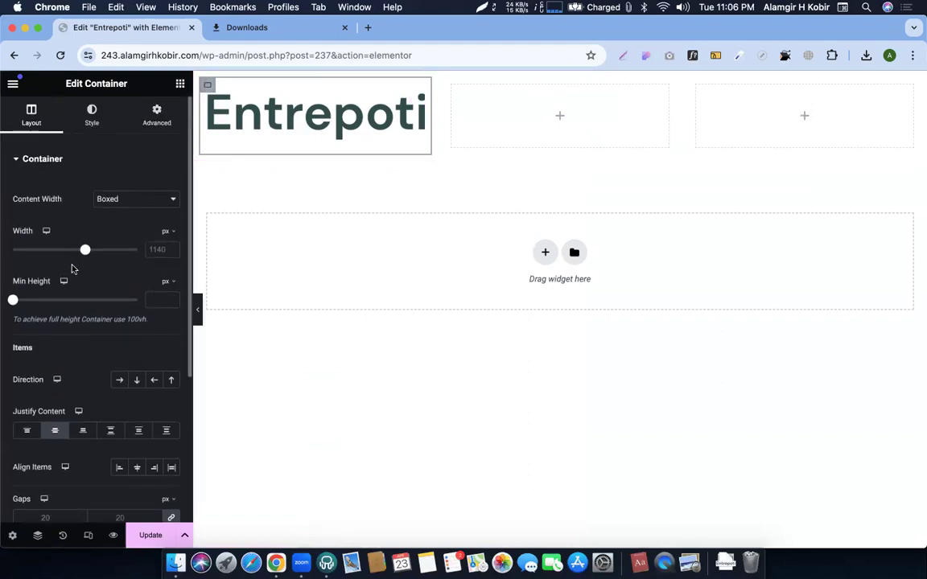
pyautogui.click(168, 234)
pyautogui.click(163, 250)
pyautogui.click(160, 250)
pyautogui.write('10')
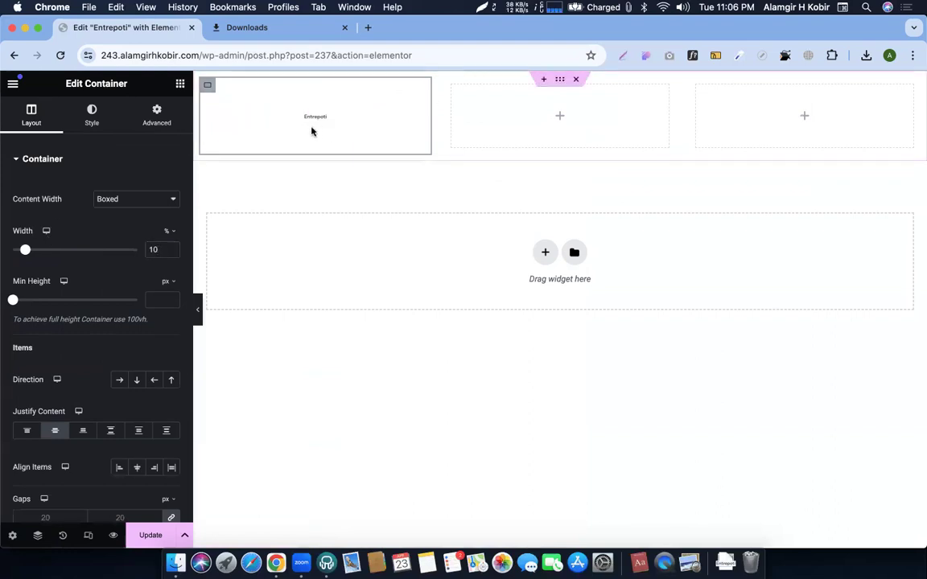
pyautogui.press('super+z')
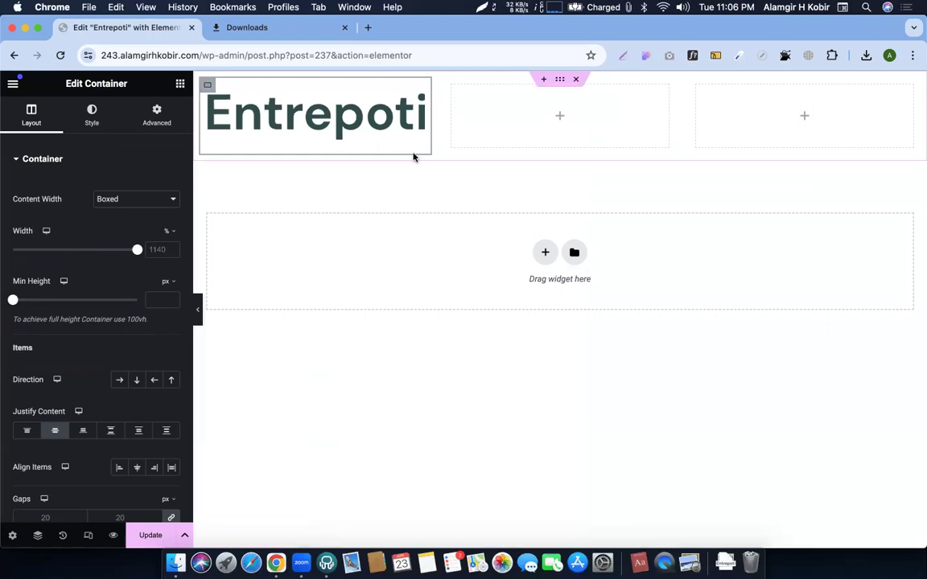
# Narrow the header row's logo container to 10% width and widen the middle container to 70%
pyautogui.moveTo(431, 127); pyautogui.dragTo(286, 128)
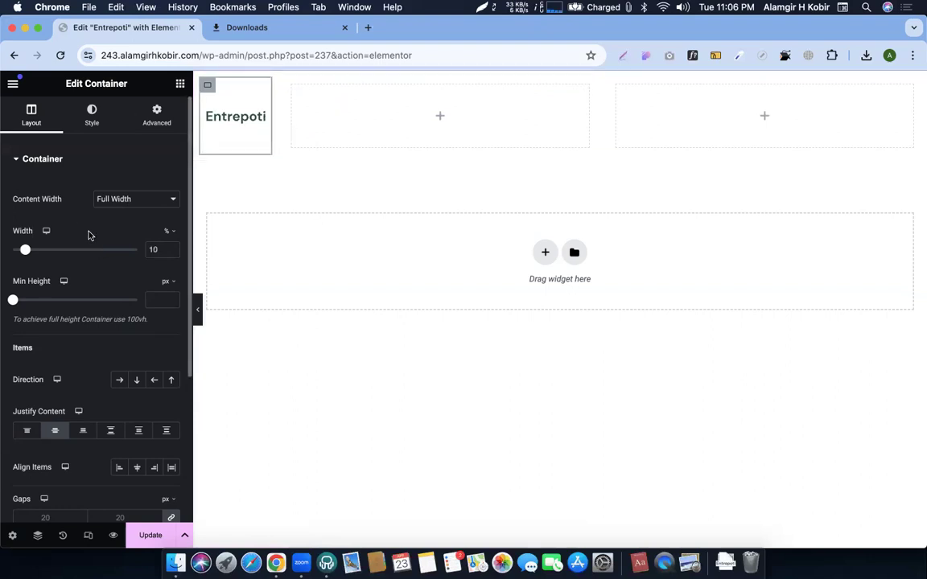
pyautogui.moveTo(596, 118); pyautogui.dragTo(667, 118)
pyautogui.moveTo(770, 109); pyautogui.dragTo(798, 109)
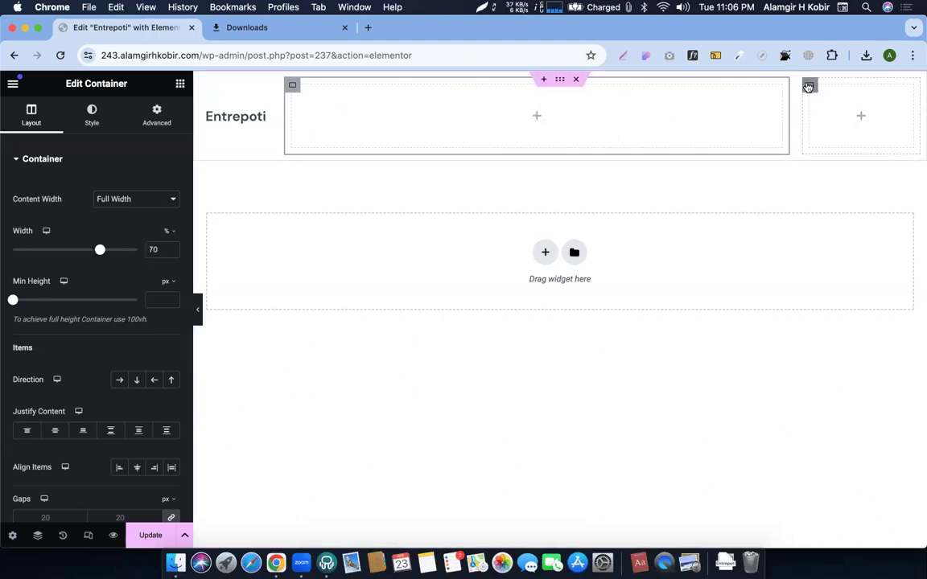
pyautogui.click(808, 86)
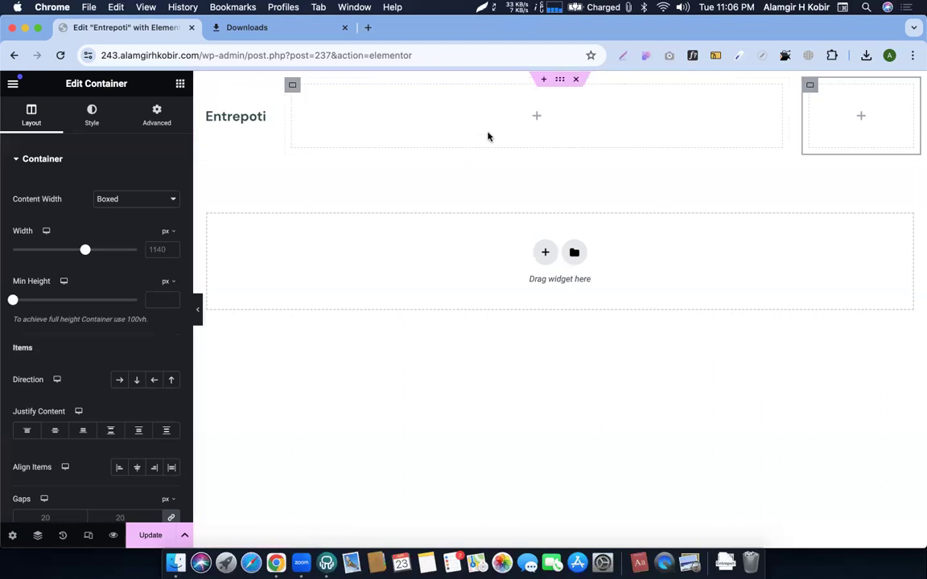
# Search the widgets for "nav" and add a WordPress Menu widget to the header row's middle container
pyautogui.click(538, 119)
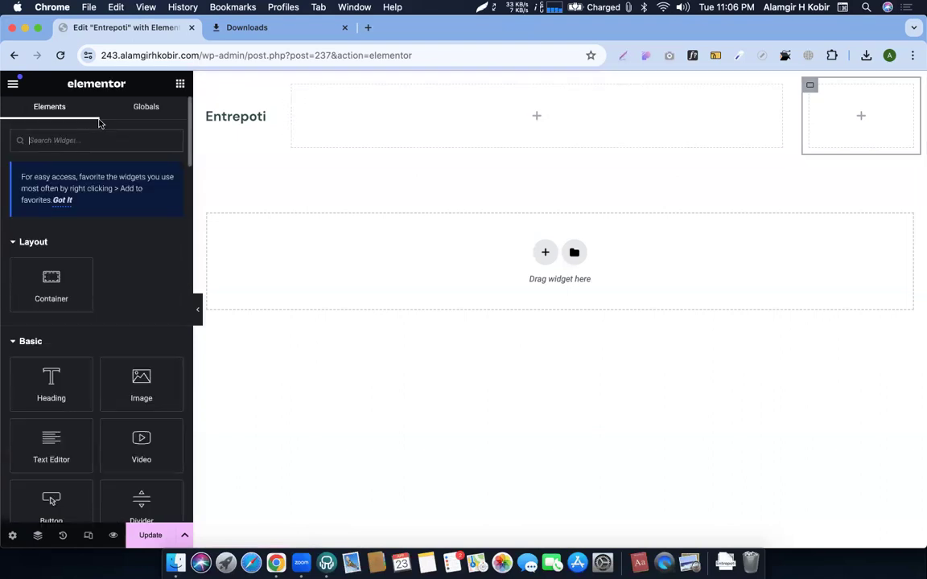
pyautogui.write('manu')
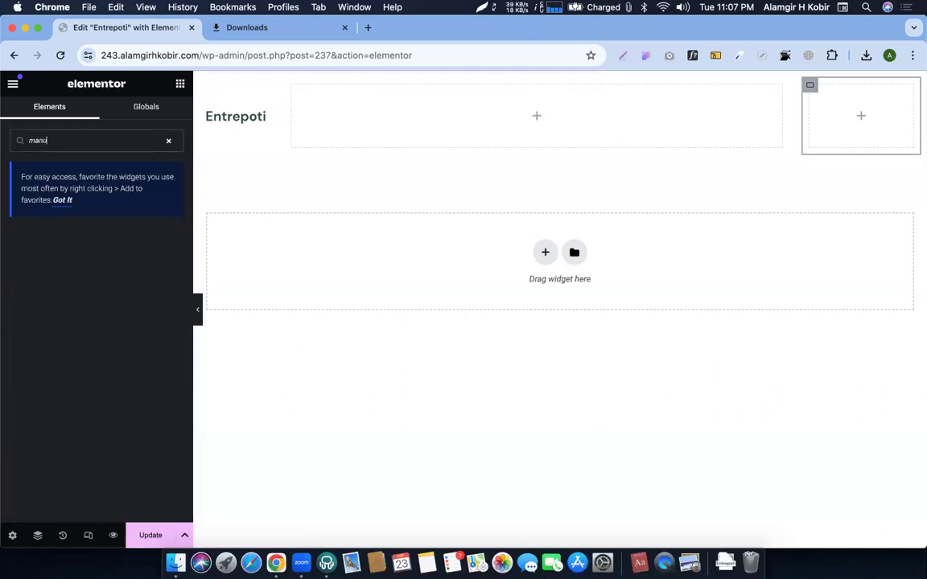
pyautogui.press('BackSpace')
pyautogui.press('BackSpace')
pyautogui.write('e')
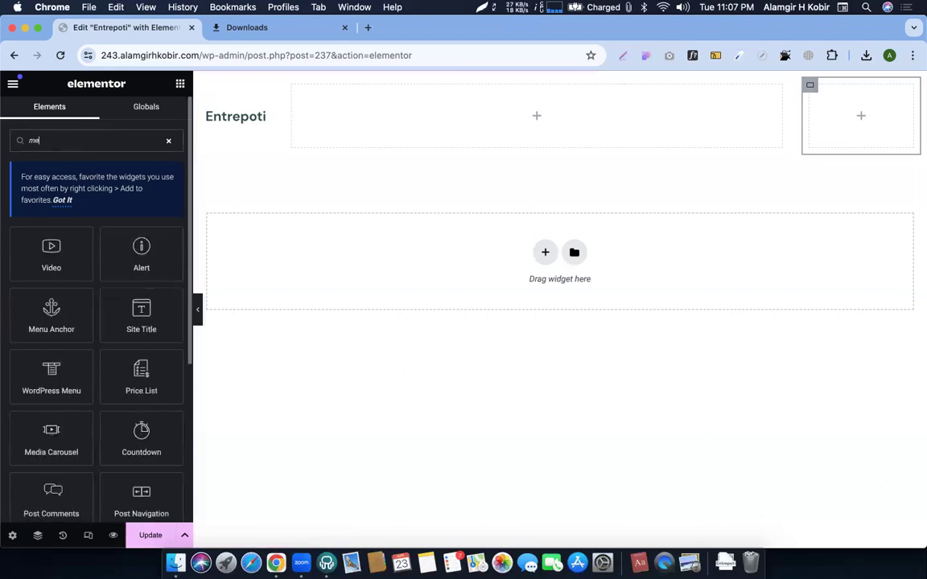
pyautogui.write('mu')
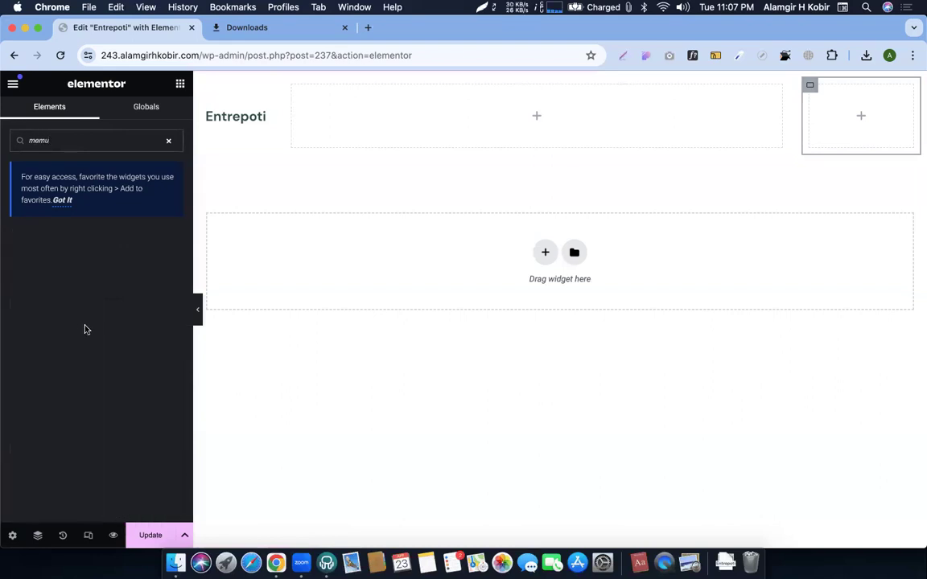
pyautogui.press('BackSpace')
pyautogui.press('BackSpace')
pyautogui.write('a')
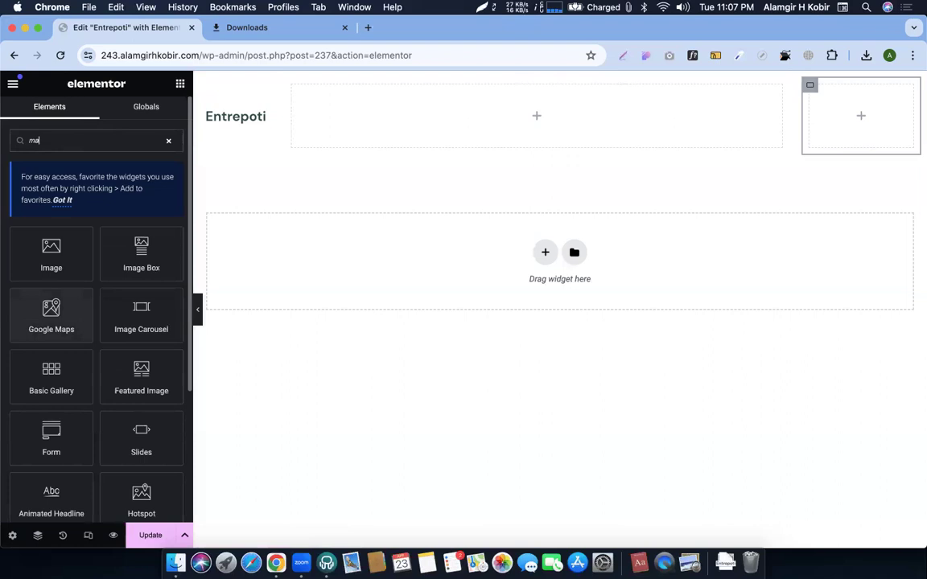
pyautogui.press('BackSpace')
pyautogui.press('BackSpace')
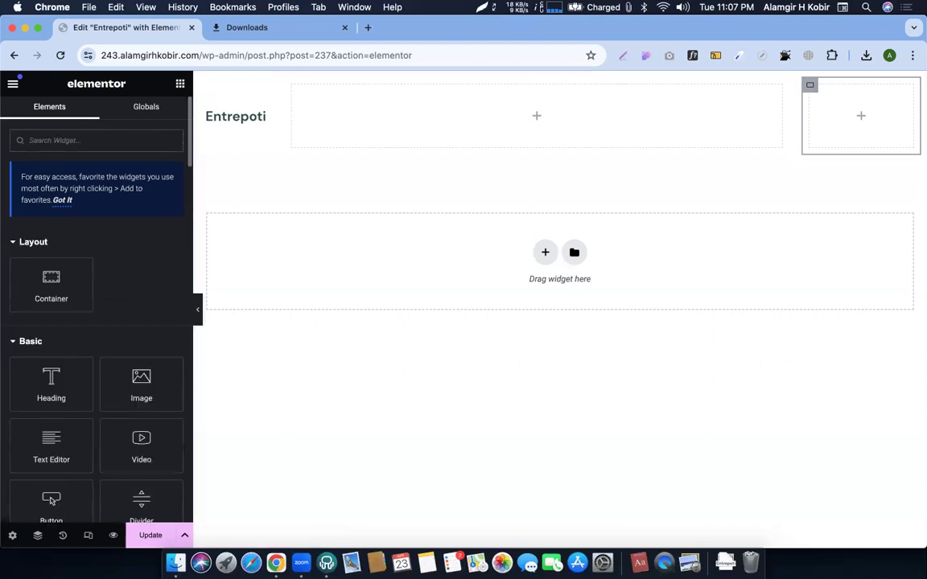
pyautogui.write('nav')
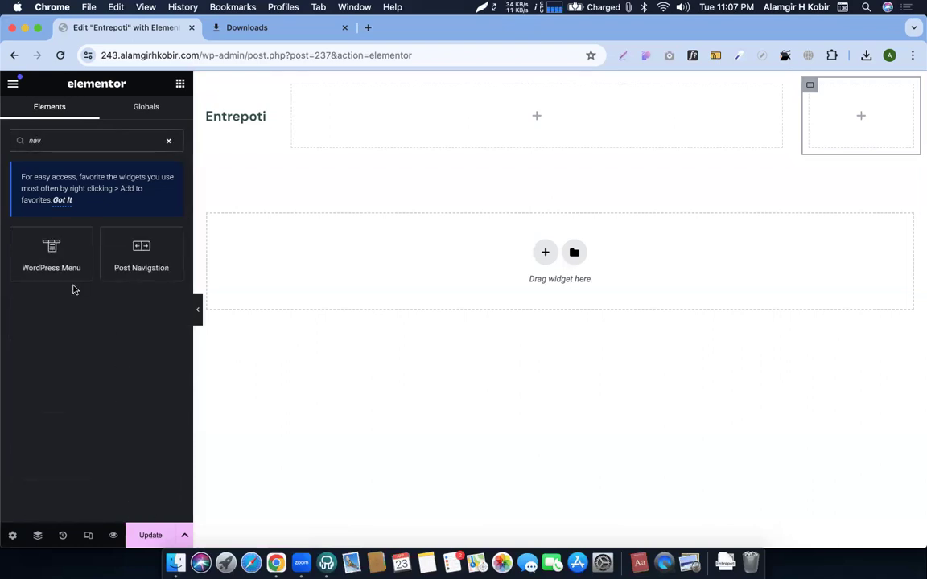
pyautogui.moveTo(61, 277); pyautogui.dragTo(544, 104)
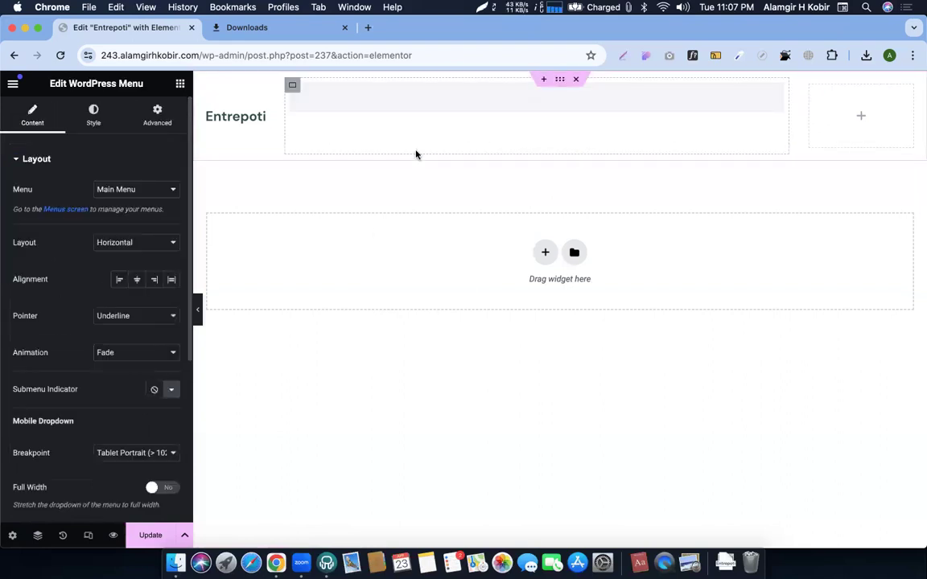
# Center the middle container's content vertically and set the WordPress Menu's alignment to Center
pyautogui.click(293, 86)
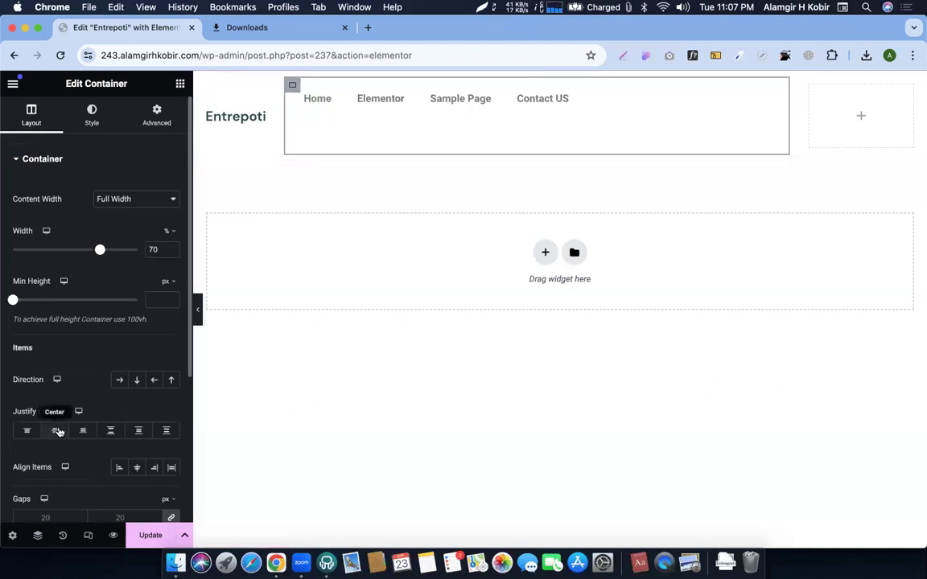
pyautogui.click(58, 432)
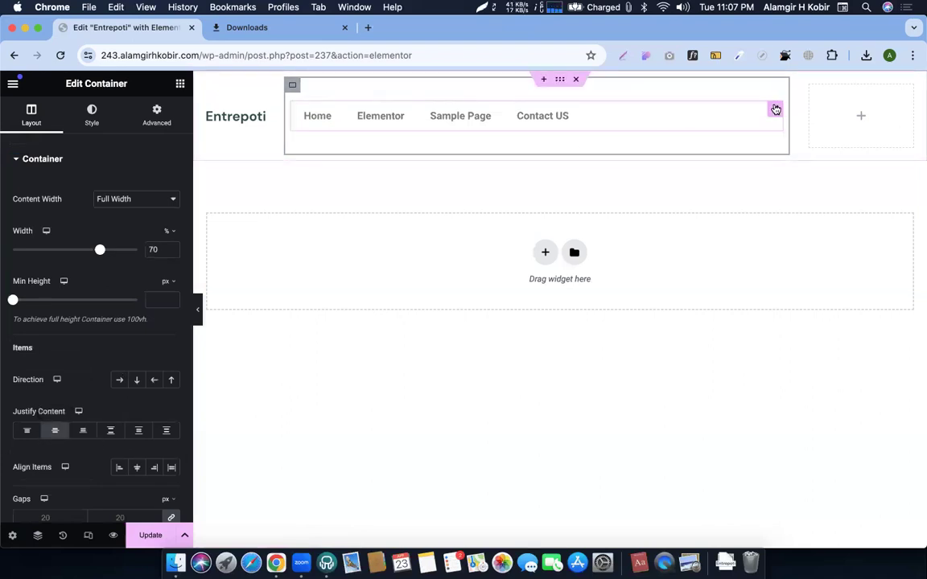
pyautogui.click(775, 109)
pyautogui.click(136, 279)
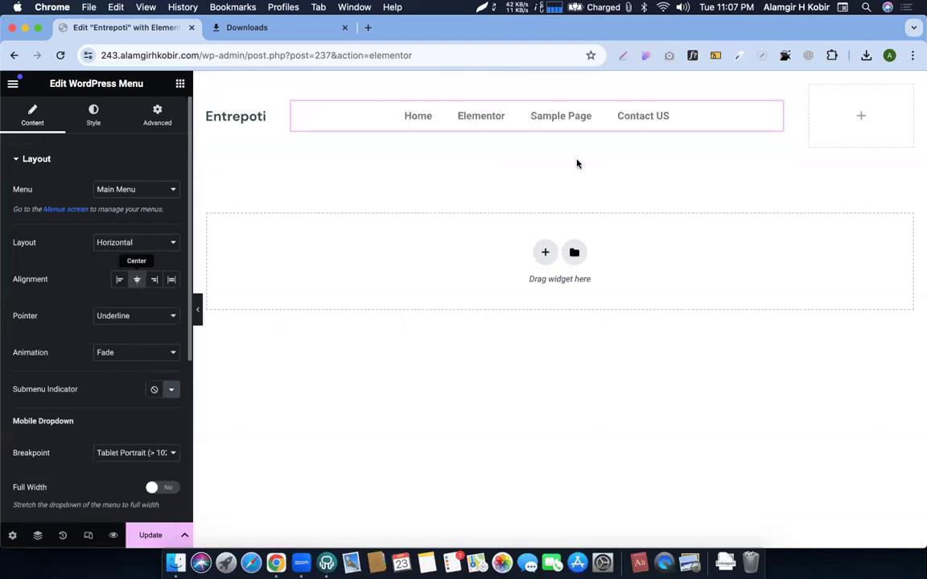
# Examine the header menu and the overall section layout of the landing page in the Figma design
pyautogui.hotkey('ctrl', 'Left')
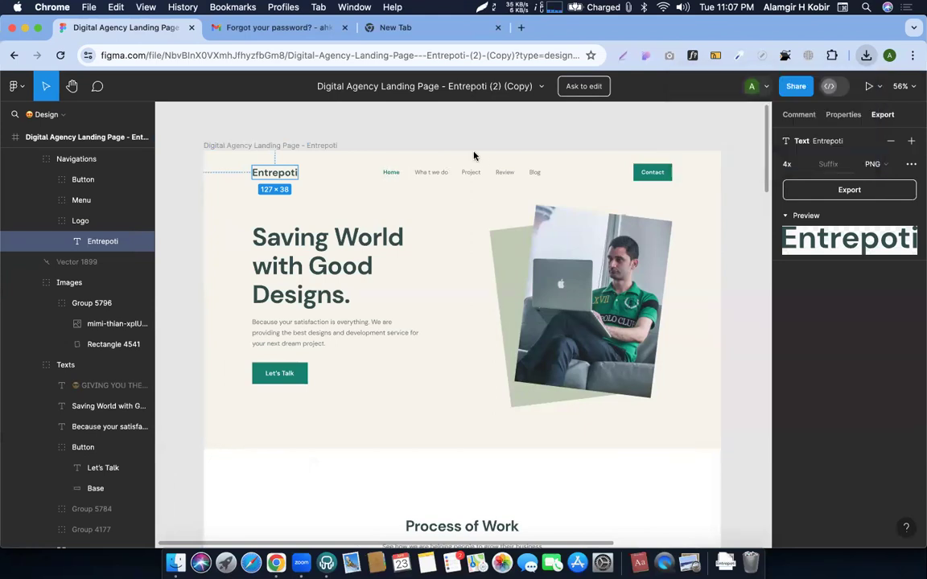
pyautogui.hotkey('ctrl', 'Right')
pyautogui.hotkey('ctrl', 'Left')
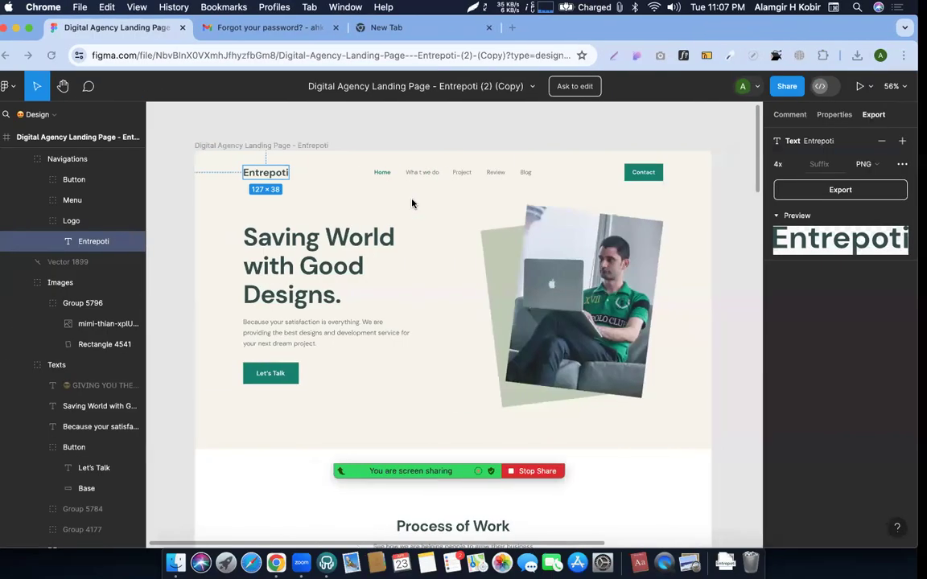
pyautogui.scroll(-5, 425, 187)
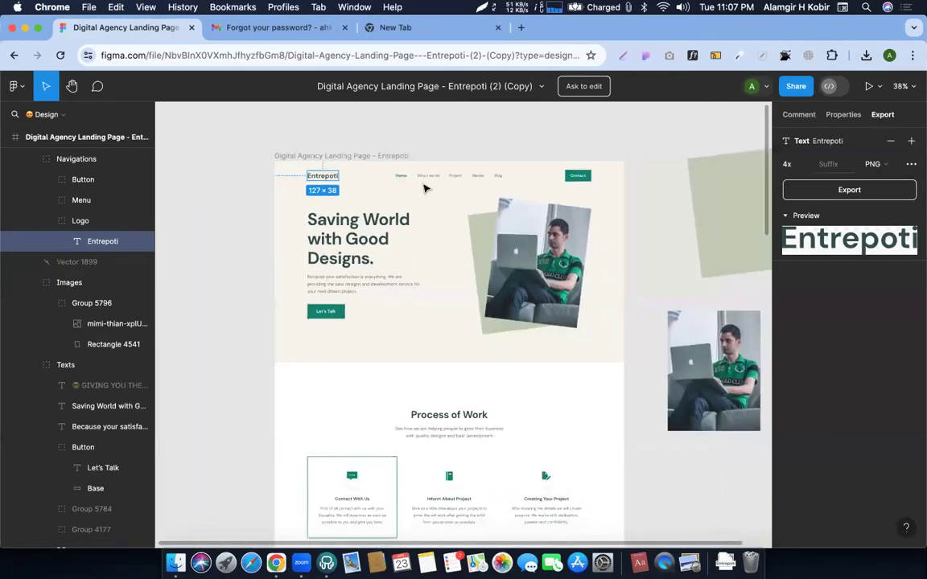
pyautogui.hscroll(3, 420, 209)
pyautogui.scroll(-1, 420, 209)
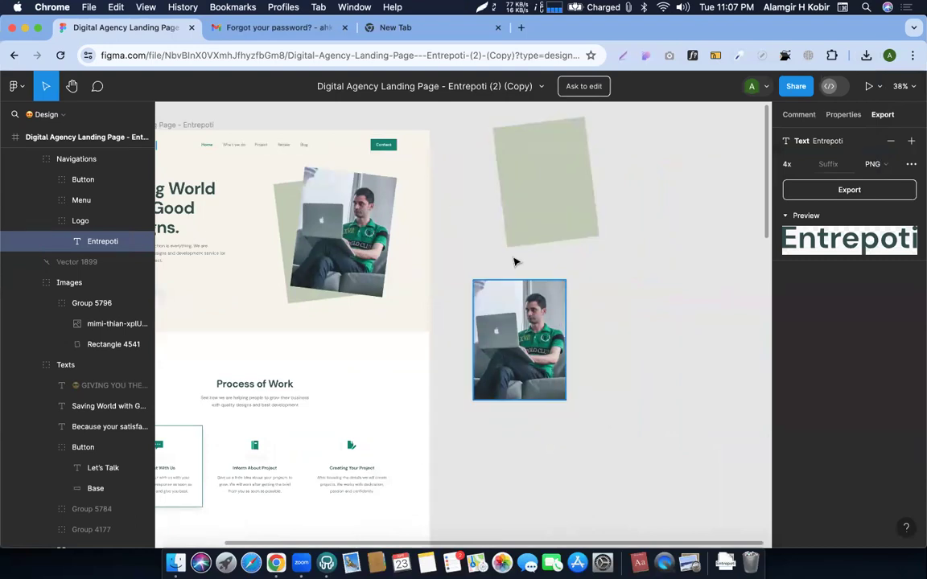
pyautogui.scroll(-10, 500, 217)
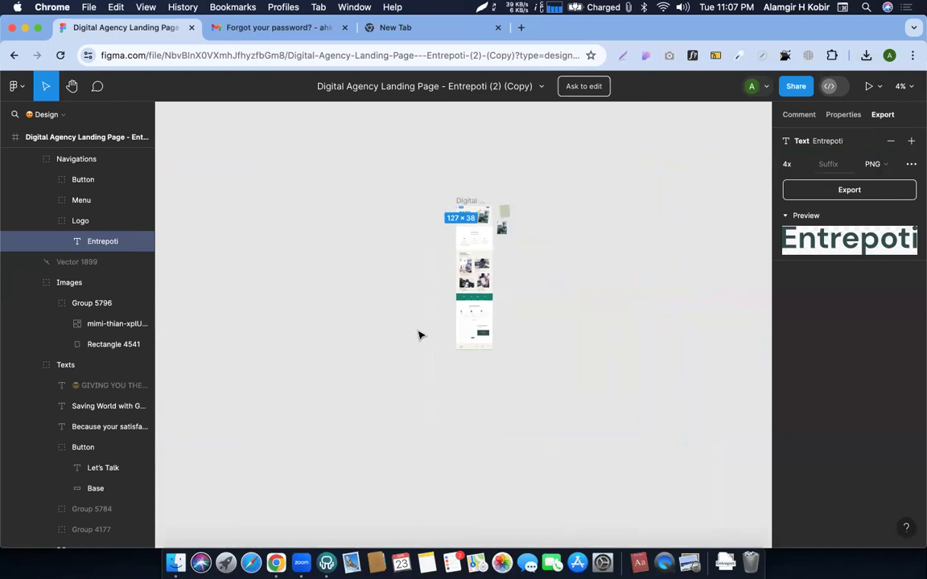
pyautogui.scroll(8, 471, 246)
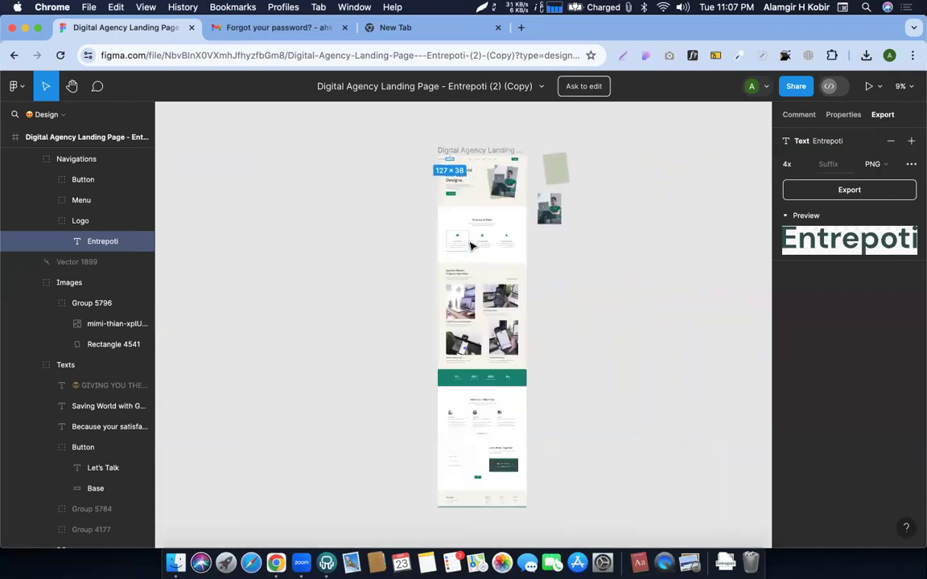
pyautogui.scroll(2, 471, 246)
pyautogui.hotkey('ctrl', 'Right')
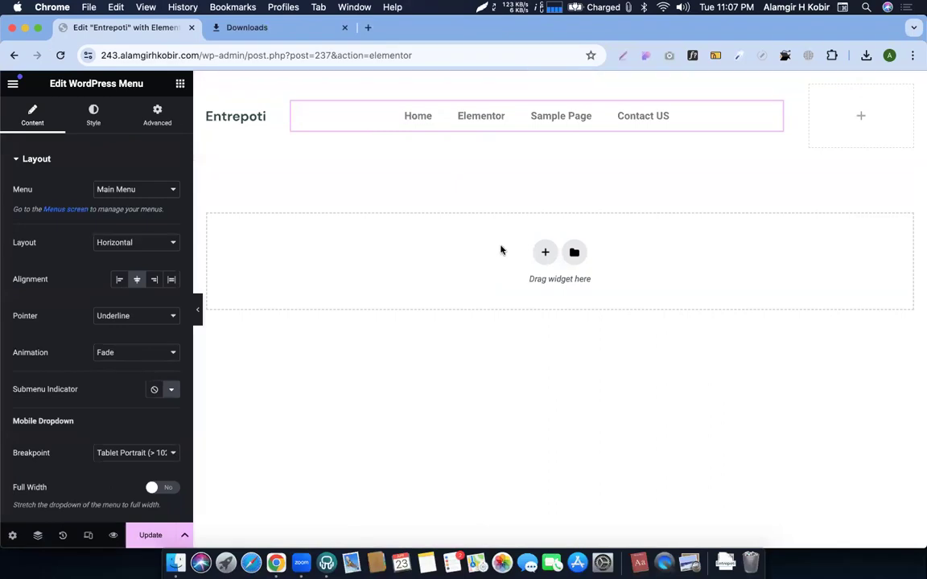
pyautogui.click(13, 84)
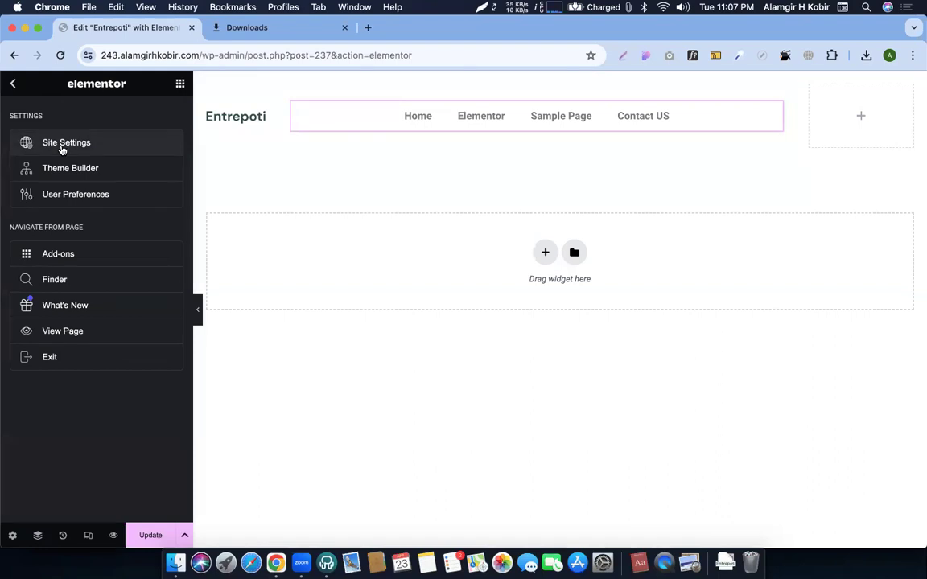
pyautogui.click(13, 84)
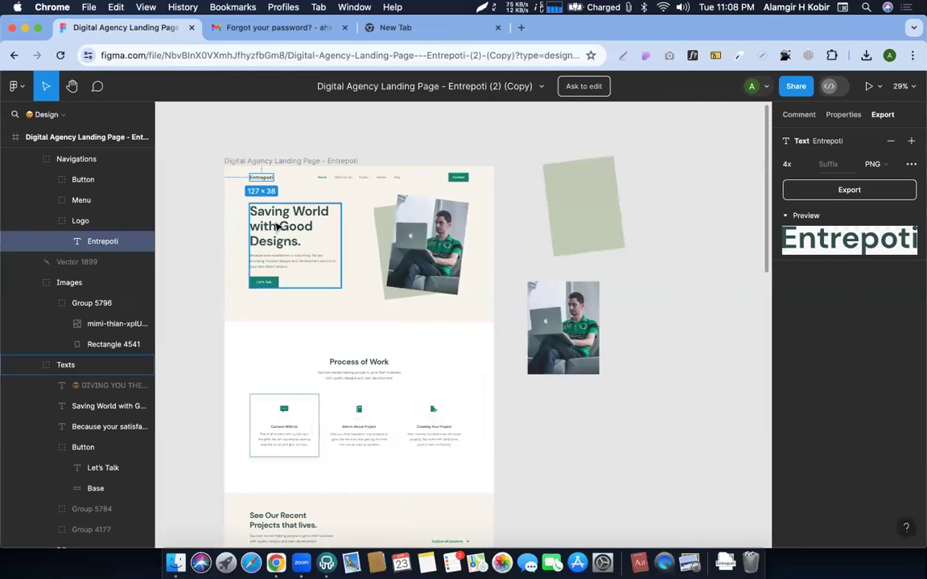
# Inspect the properties of the "Wha t we do" menu item in the Figma header and copy its text color #646D6C
pyautogui.scroll(-3, 360, 335)
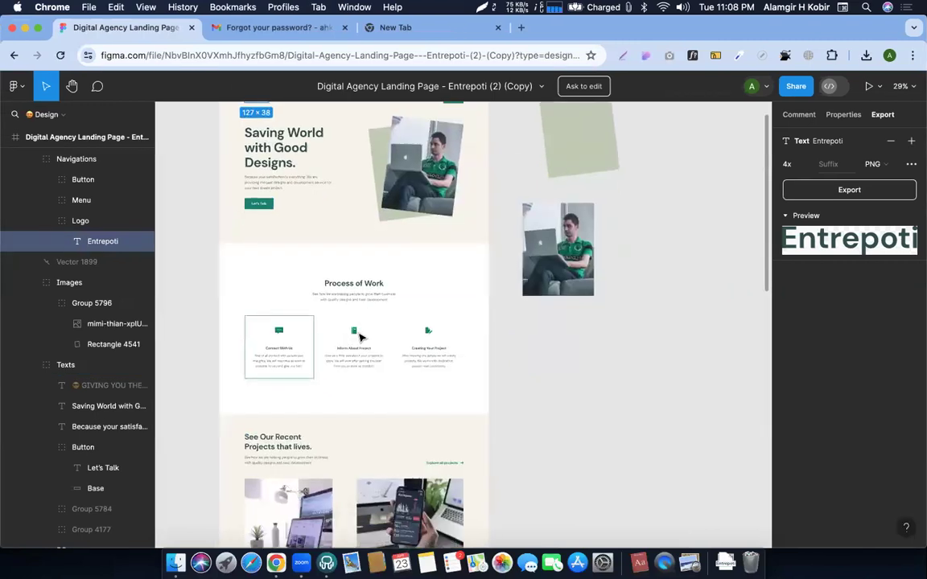
pyautogui.scroll(3, 360, 335)
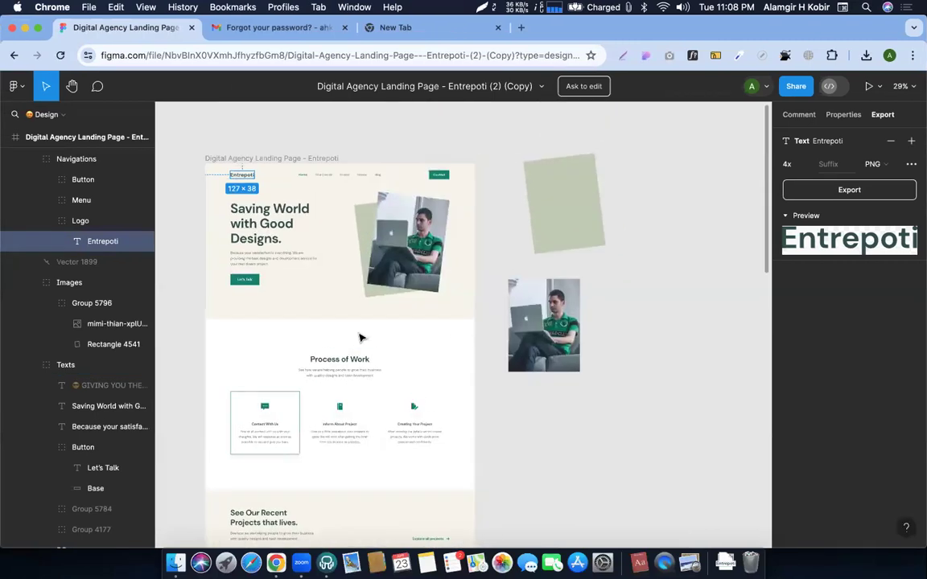
pyautogui.doubleClick(364, 178)
pyautogui.scroll(5, 318, 191)
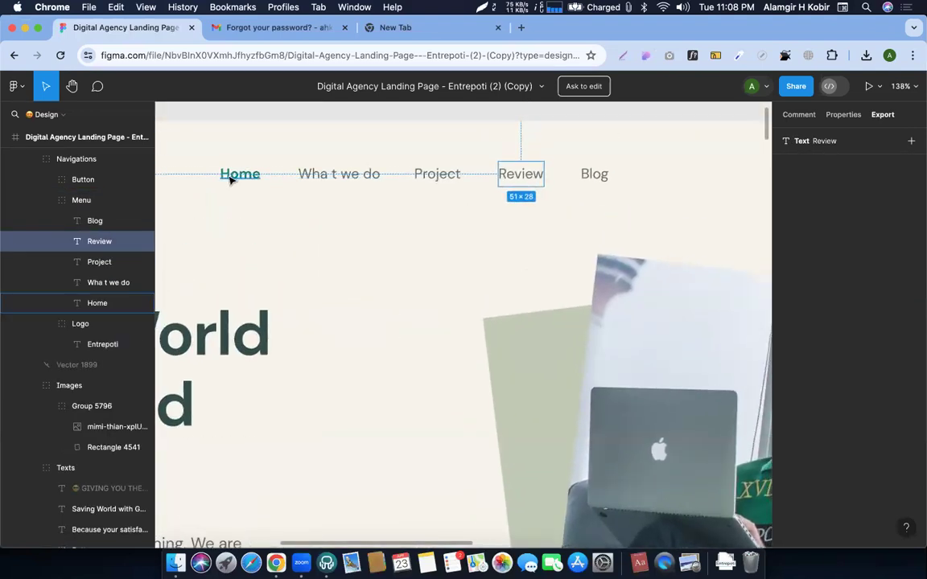
pyautogui.click(326, 170)
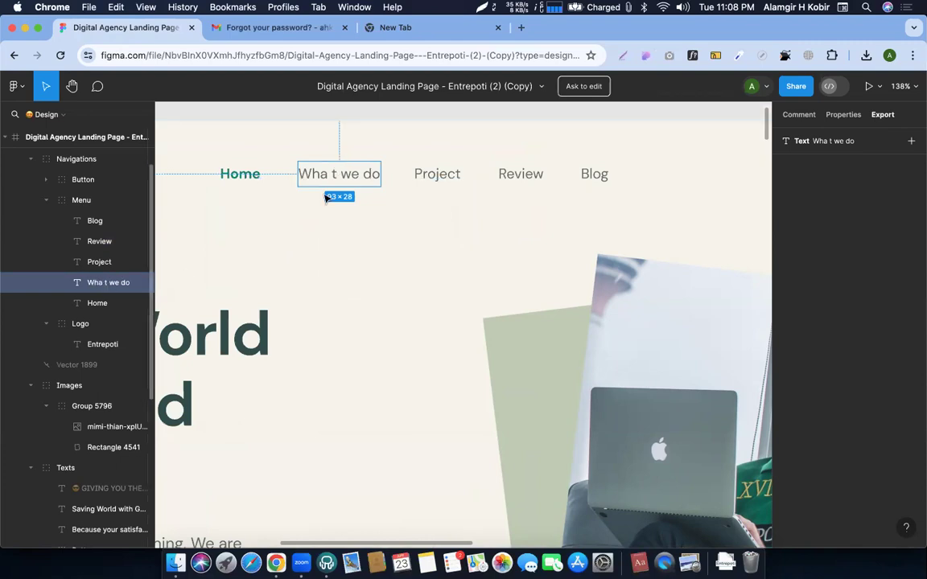
pyautogui.click(842, 117)
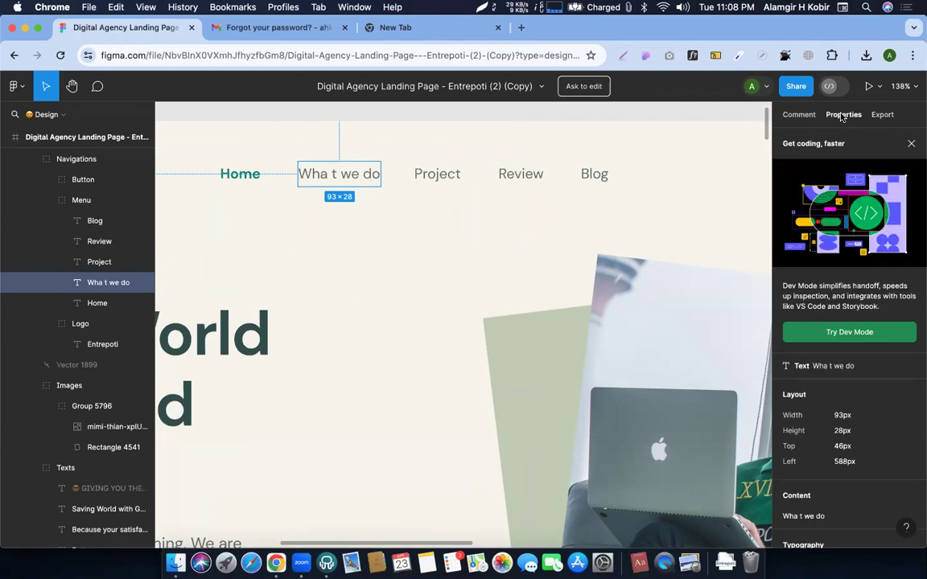
pyautogui.scroll(-5, 804, 306)
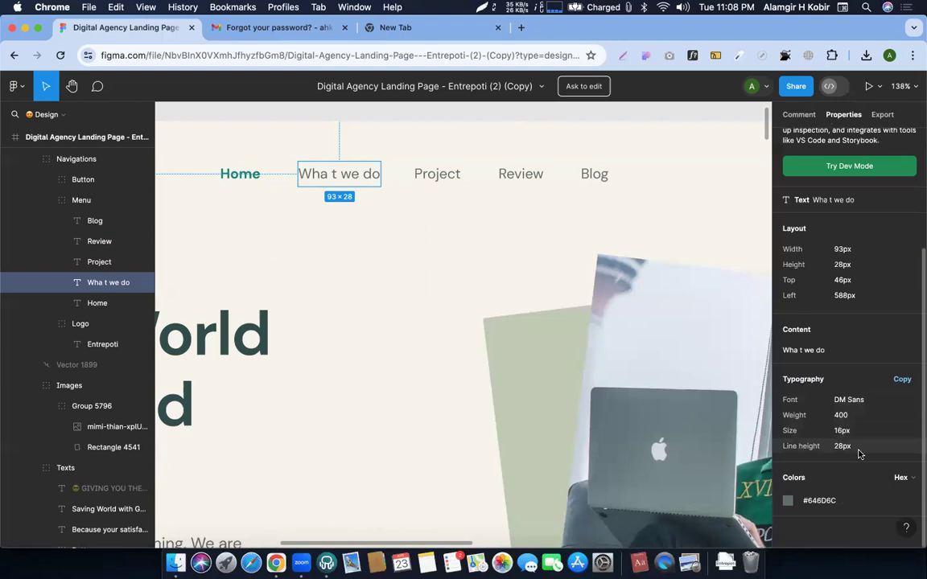
pyautogui.click(817, 501)
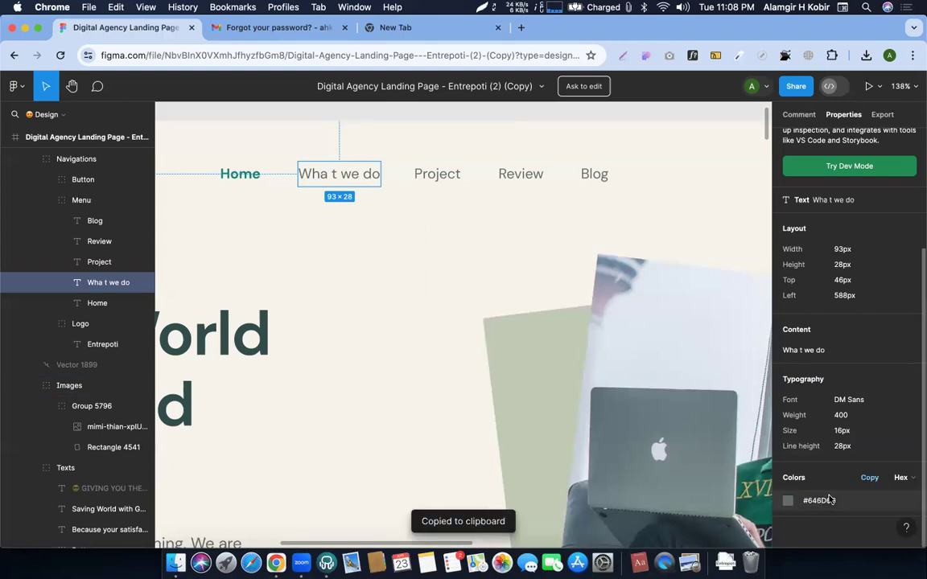
# Switch to Elementor and set the WordPress Menu's normal text color to #646D6C
pyautogui.hotkey('ctrl', 'Right')
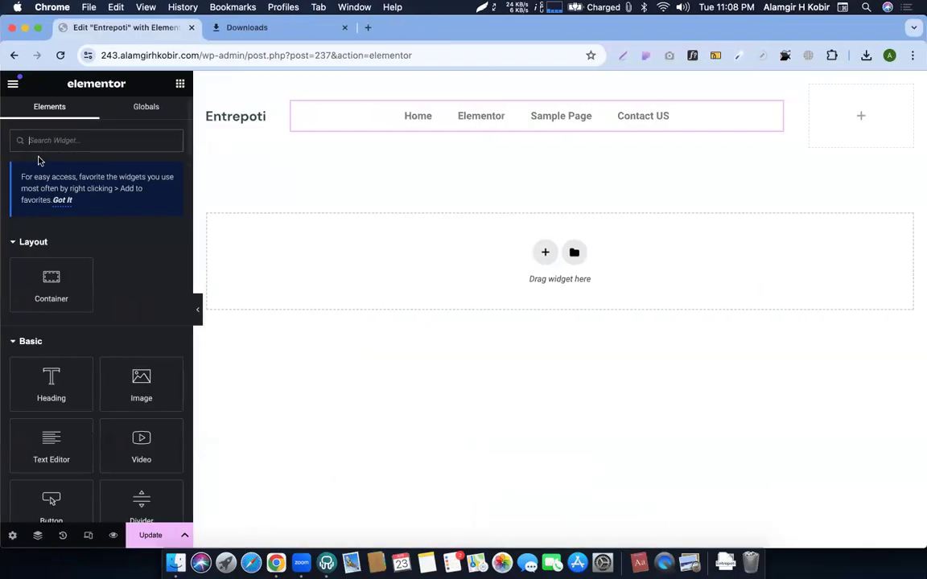
pyautogui.click(351, 114)
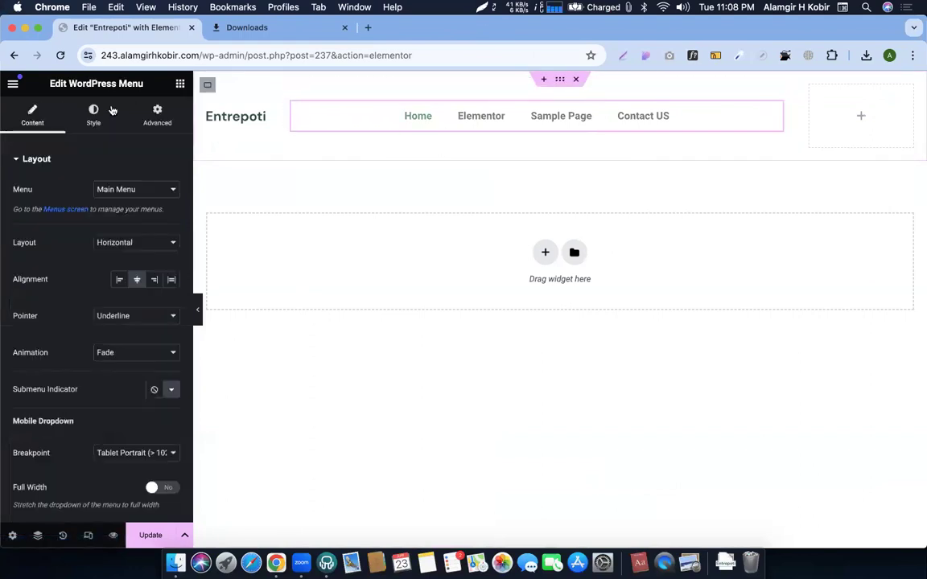
pyautogui.click(92, 116)
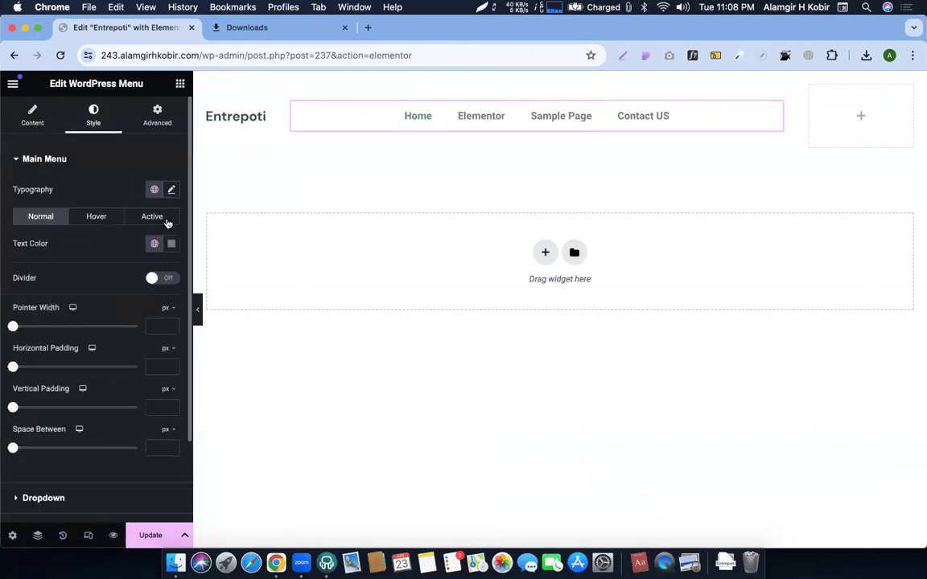
pyautogui.click(172, 245)
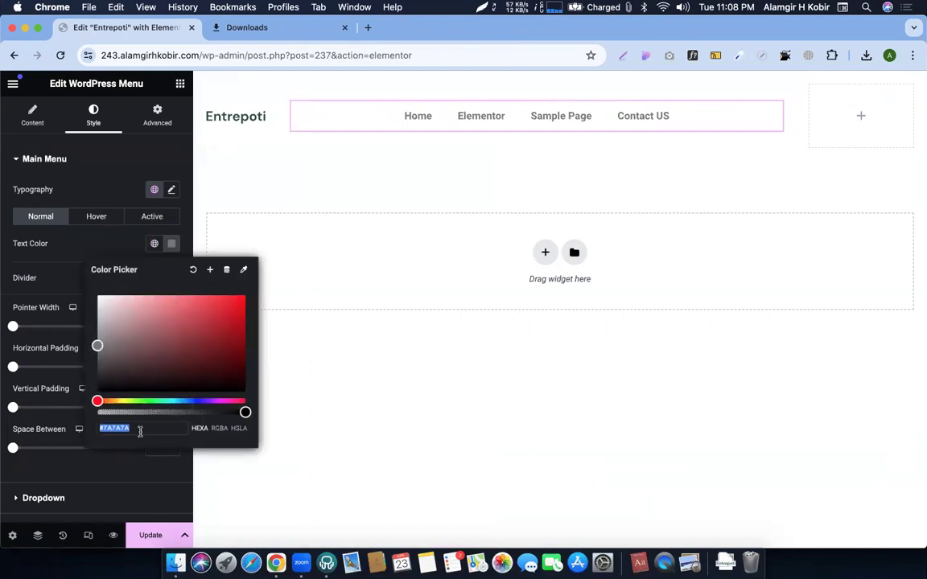
pyautogui.press('super+v')
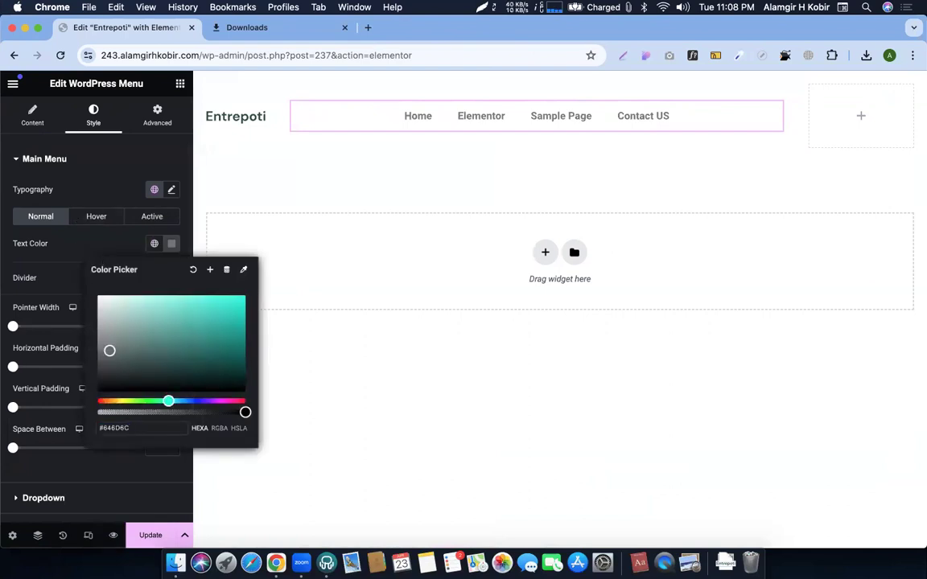
pyautogui.click(114, 249)
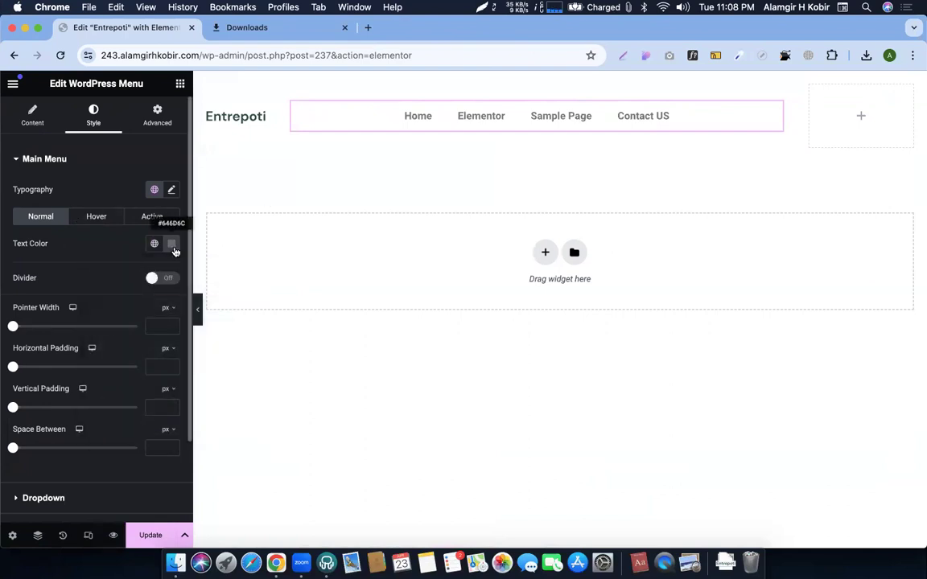
# Copy the Home menu item's color from Figma and set the Elementor menu's hover text color to #0A8270
pyautogui.hotkey('ctrl', 'Left')
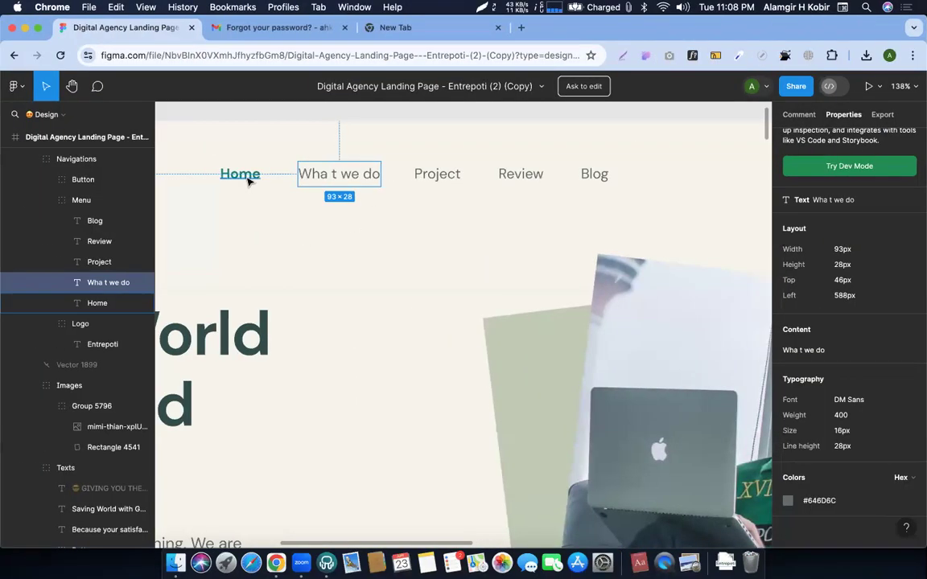
pyautogui.click(247, 181)
pyautogui.click(819, 500)
pyautogui.hotkey('ctrl', 'Right')
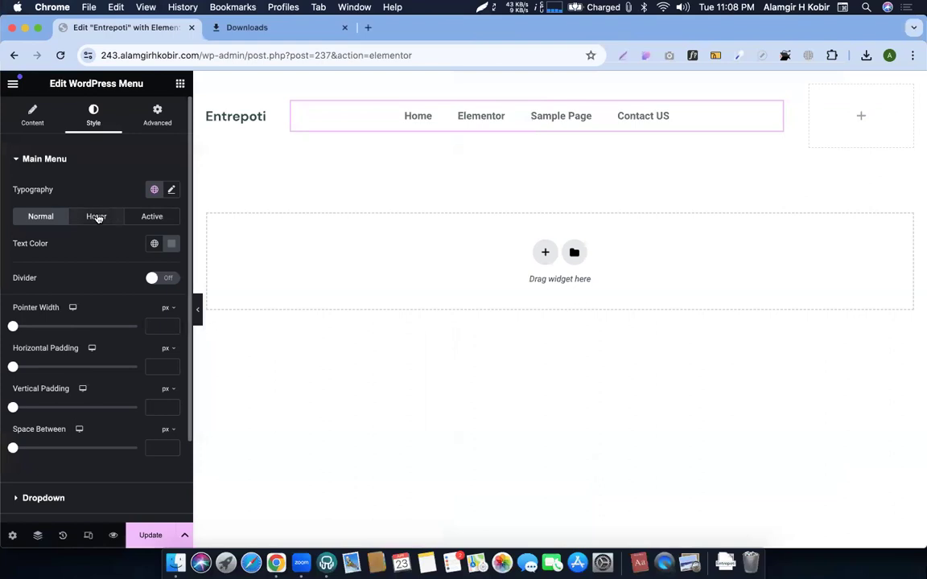
pyautogui.click(96, 216)
pyautogui.click(169, 245)
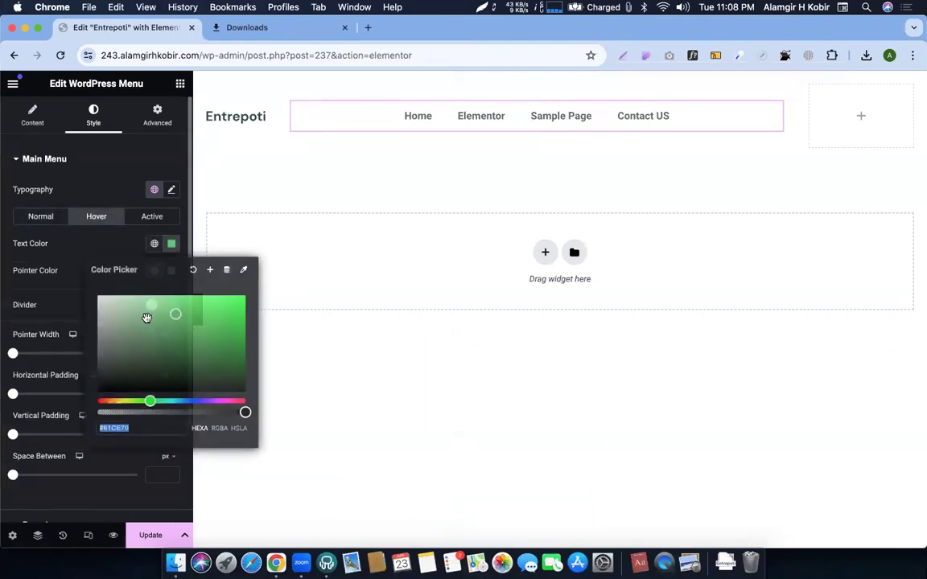
pyautogui.press('super+v')
# Check the Home item in the Figma design and set the Elementor menu's pointer to None
pyautogui.click(23, 121)
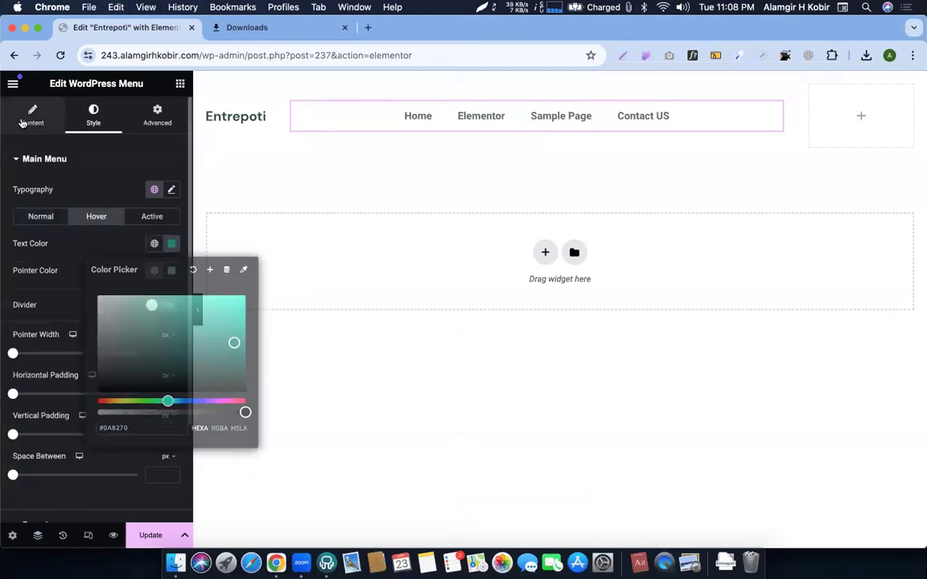
pyautogui.hotkey('ctrl', 'Left')
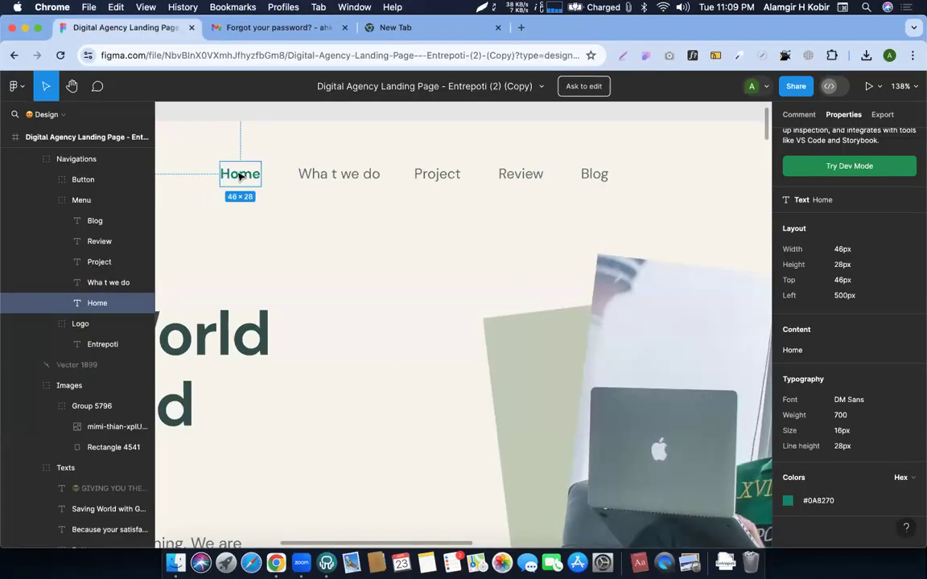
pyautogui.hotkey('ctrl', 'Right')
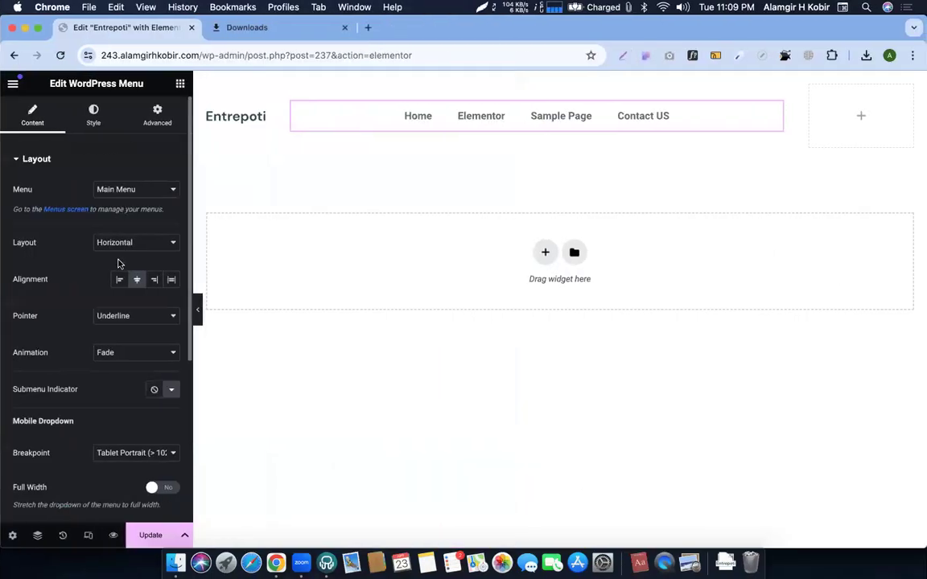
pyautogui.click(123, 315)
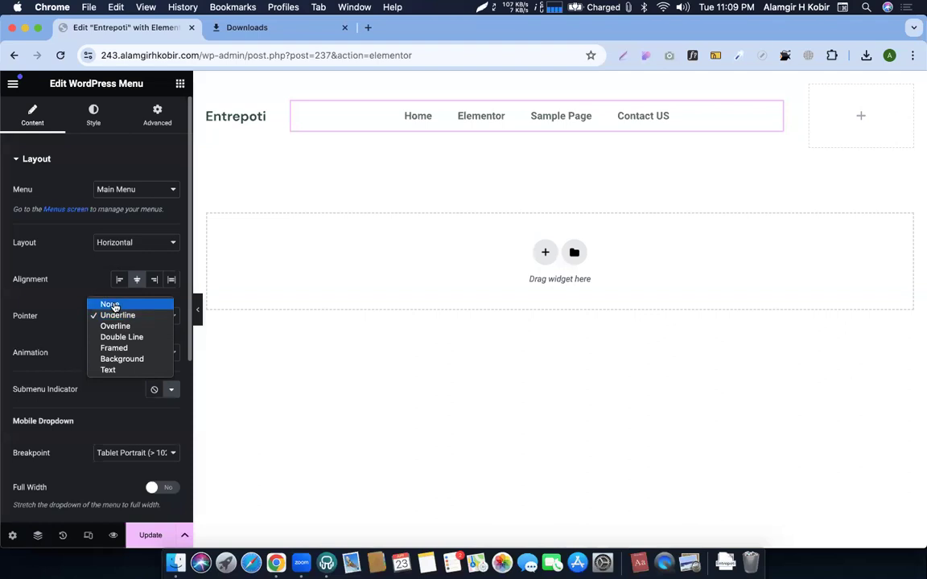
pyautogui.click(113, 305)
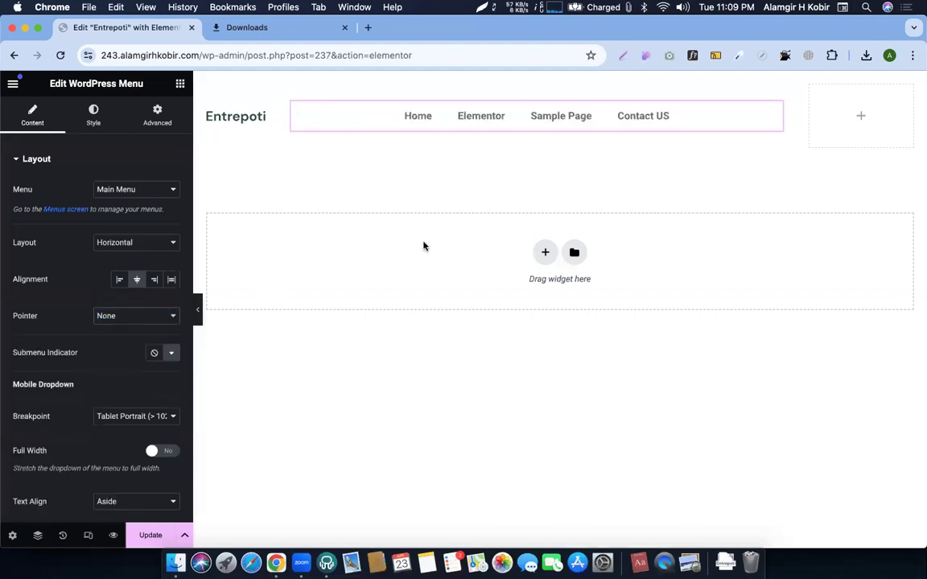
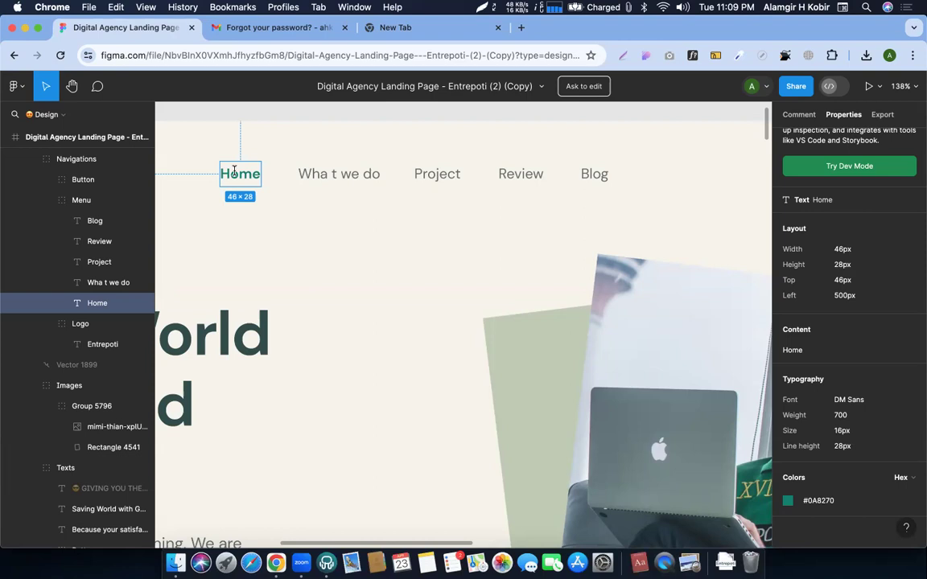
# Examine the sections of the landing page design in Figma, from the header down to the recent projects
pyautogui.scroll(-5, 234, 173)
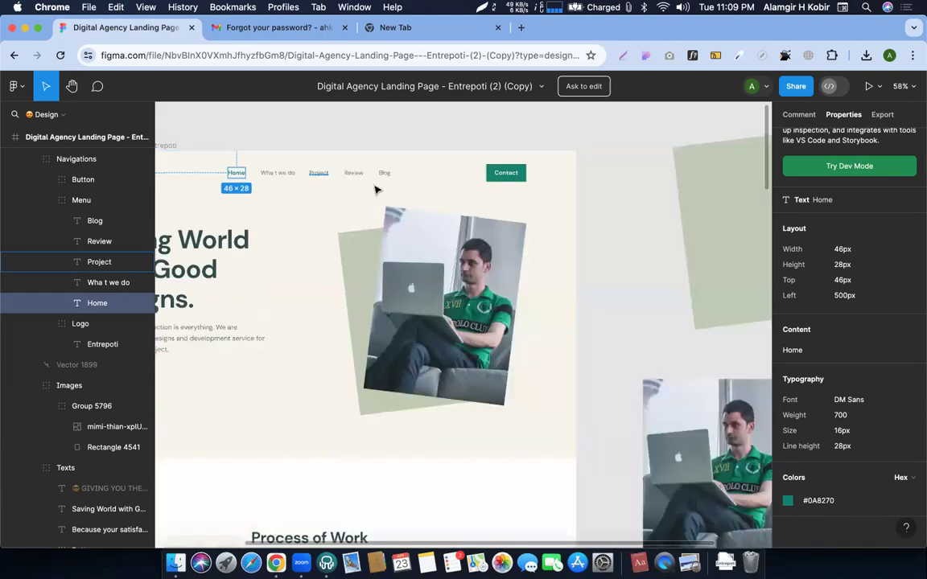
pyautogui.scroll(-5, 378, 193)
pyautogui.scroll(-8, 393, 193)
pyautogui.scroll(4, 392, 194)
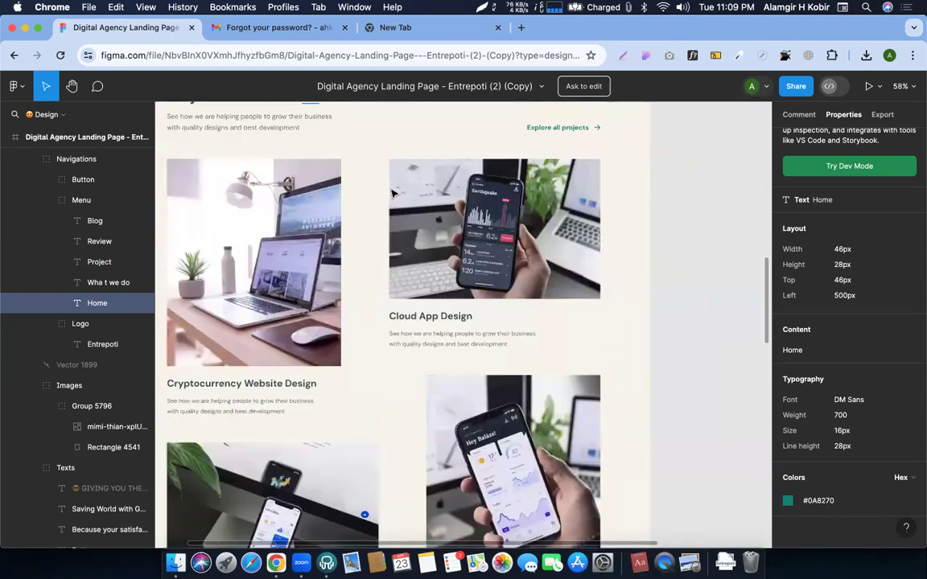
pyautogui.scroll(-4, 393, 193)
pyautogui.scroll(12, 392, 193)
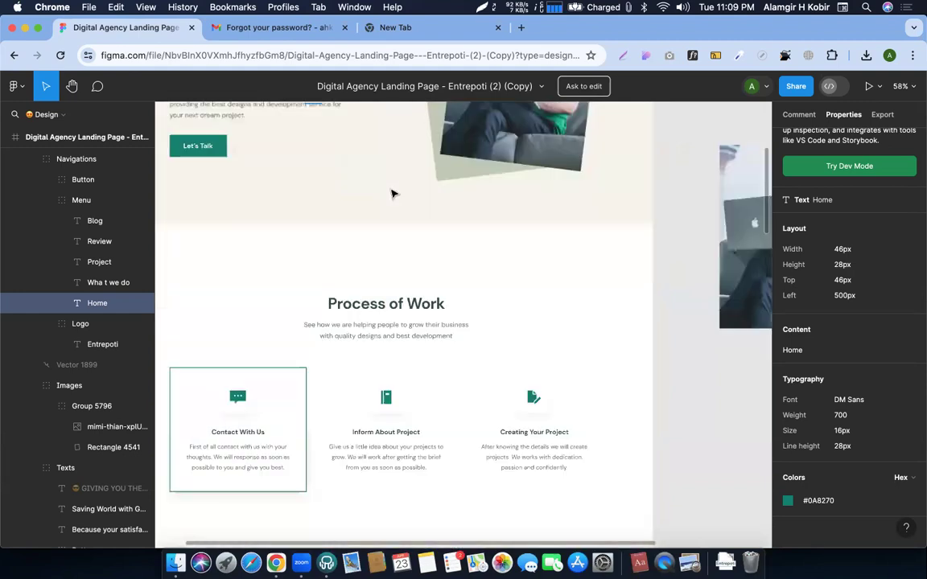
pyautogui.scroll(3, 392, 193)
pyautogui.hscroll(3, 393, 193)
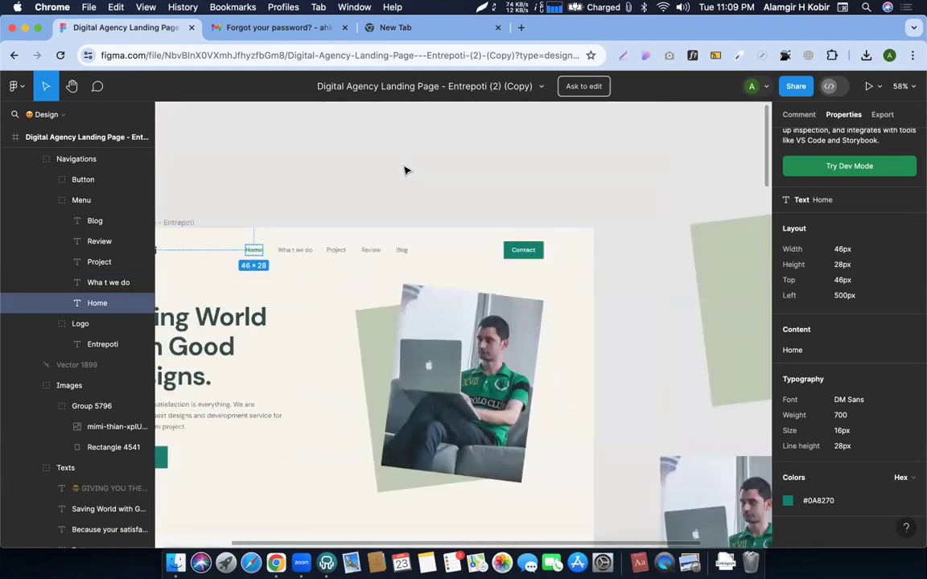
pyautogui.scroll(5, 403, 170)
pyautogui.scroll(-5, 406, 170)
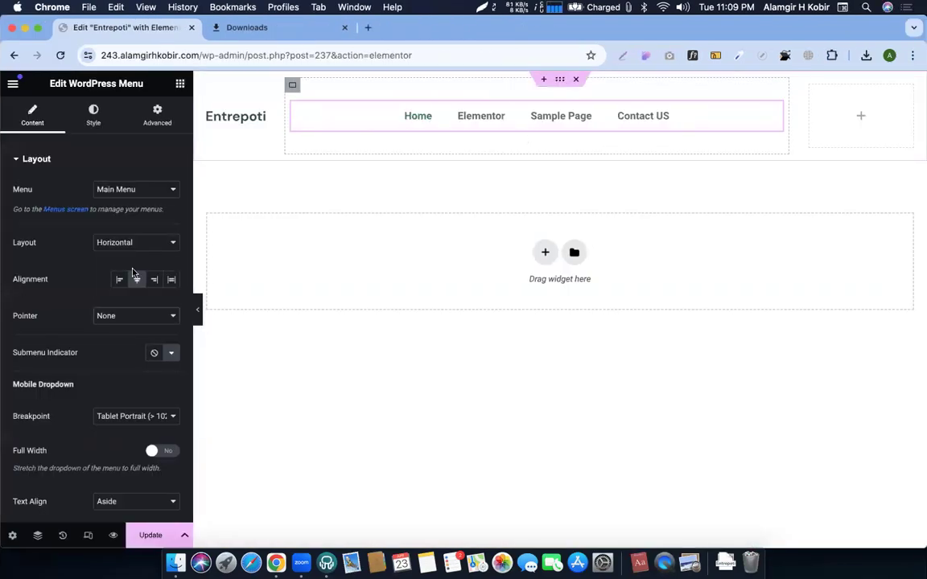
# Set the WordPress Menu's active text color to #0A8270 in Elementor and update the page
pyautogui.click(94, 112)
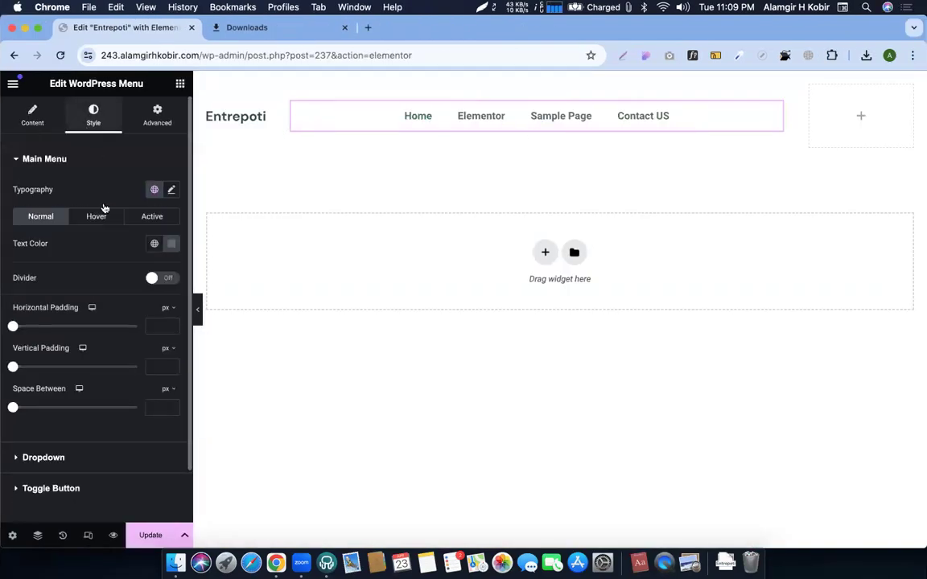
pyautogui.click(158, 215)
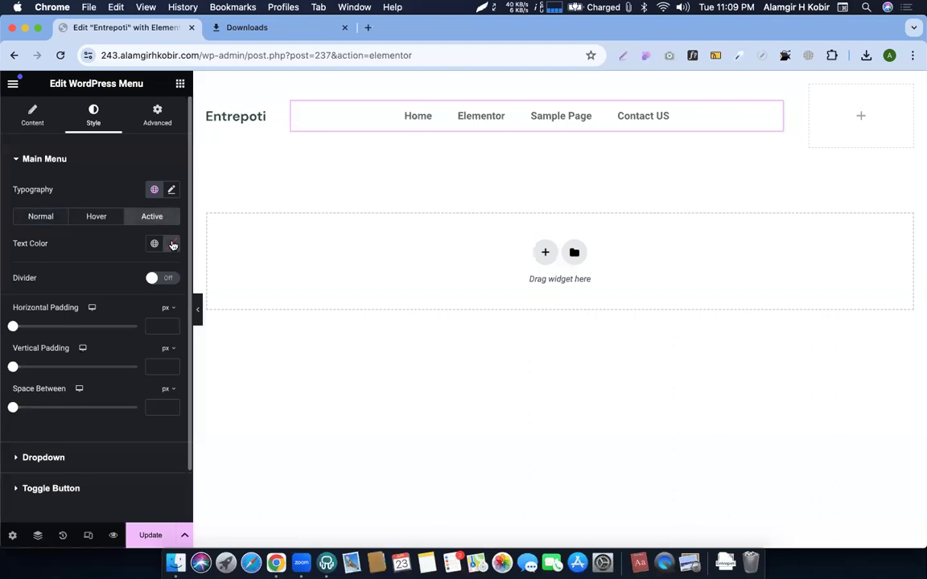
pyautogui.click(173, 252)
pyautogui.write('#0A8270')
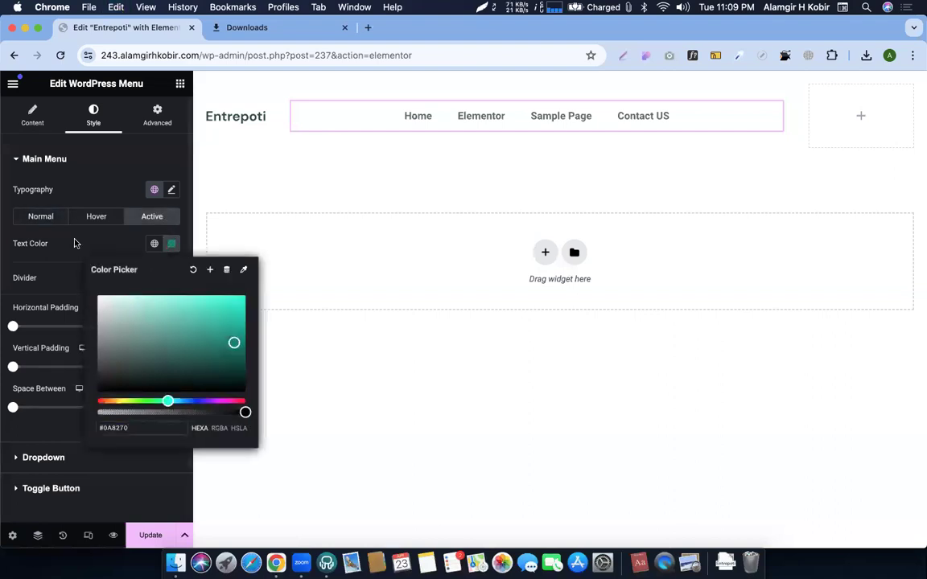
pyautogui.click(147, 221)
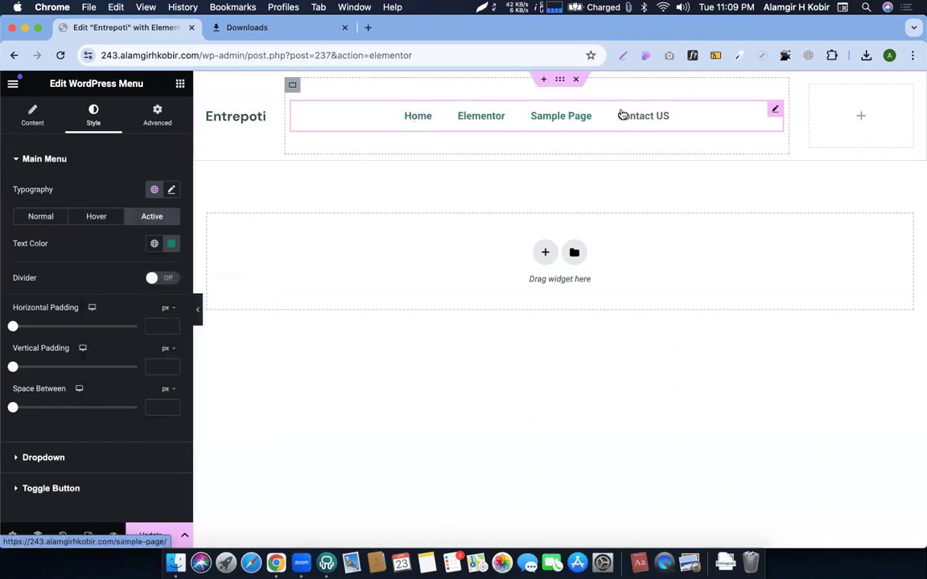
pyautogui.click(160, 535)
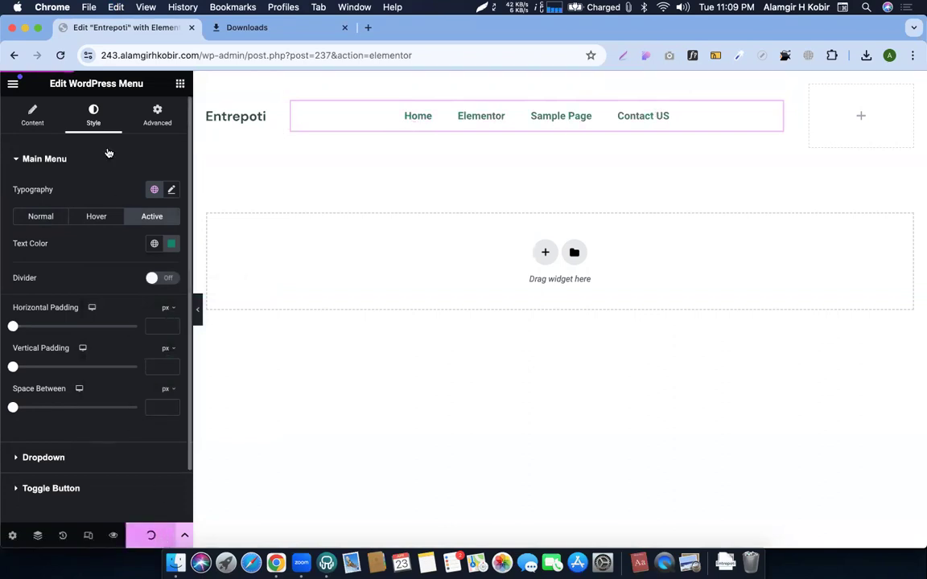
# Open the menu's typography settings, and copy the typography of the "Wha t we do" item from the Figma design
pyautogui.click(170, 189)
pyautogui.hotkey('ctrl', 'Left')
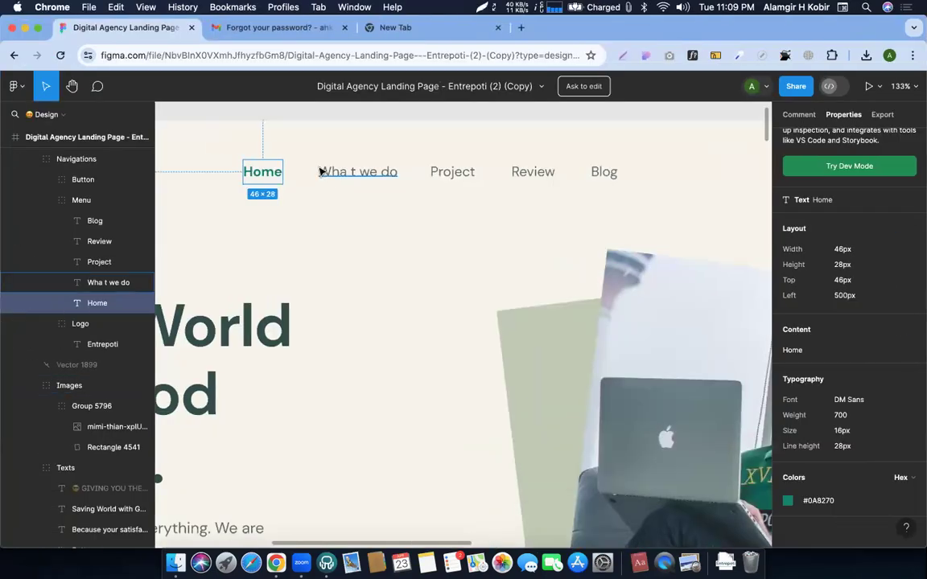
pyautogui.click(340, 172)
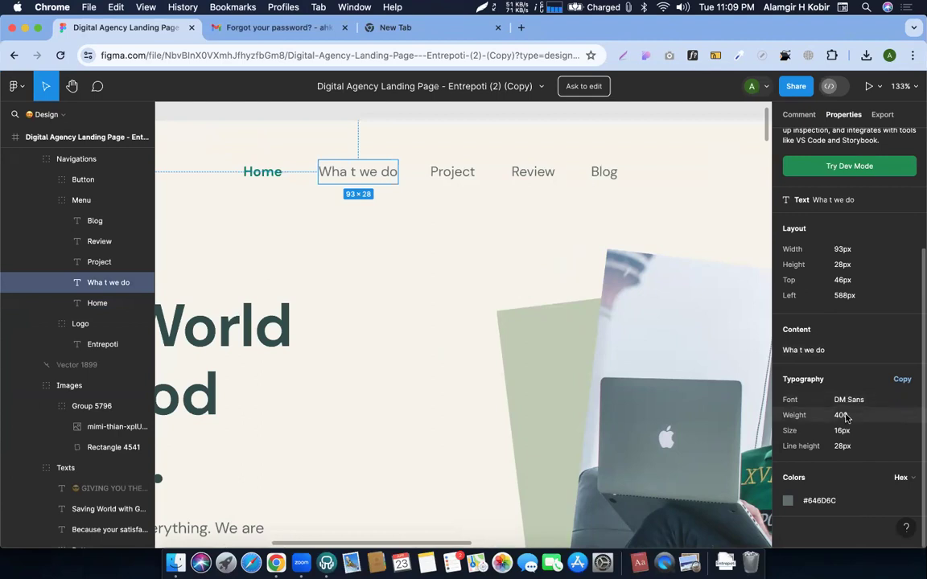
pyautogui.click(901, 380)
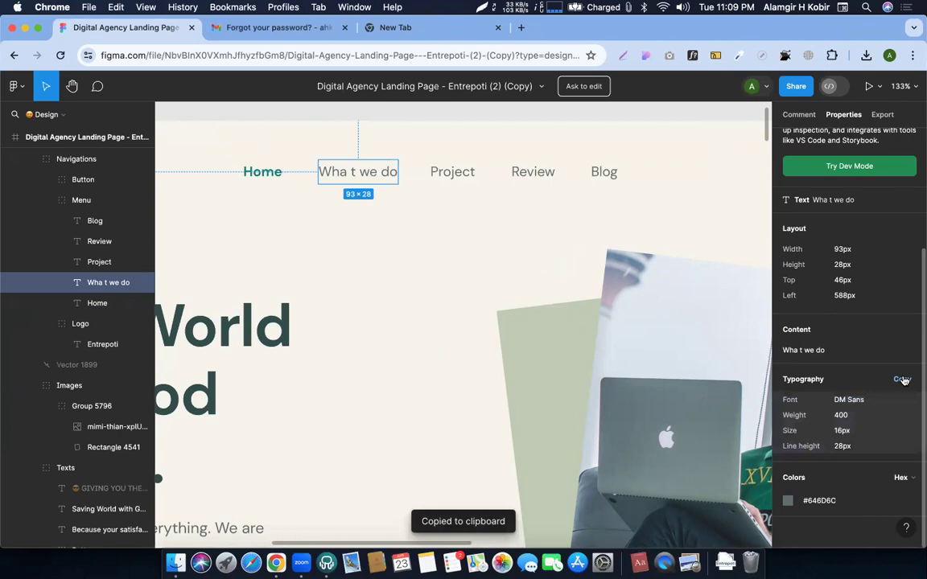
# Paste the copied typography CSS into a new browser tab to read its values, and close that tab
pyautogui.hotkey('ctrl', 'Right')
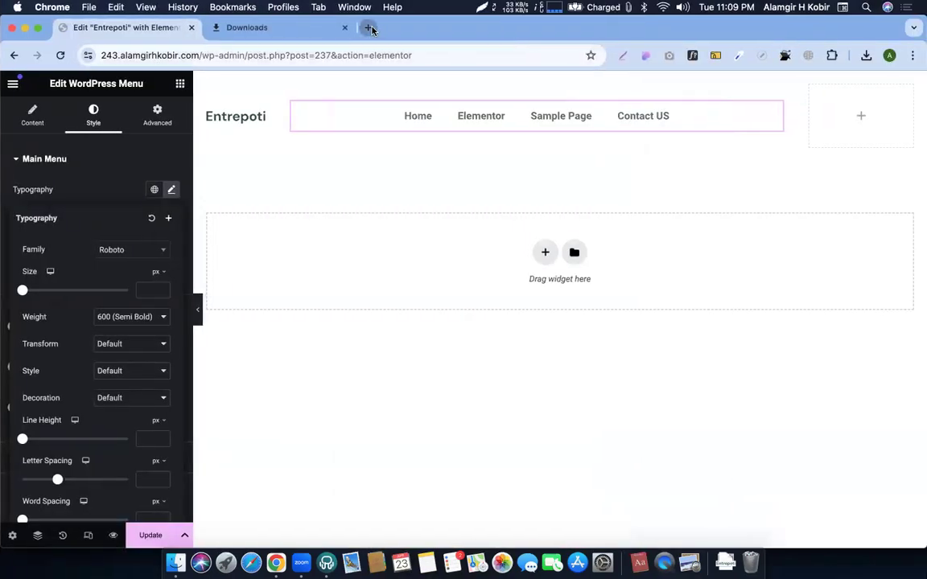
pyautogui.click(370, 29)
pyautogui.press('super+v')
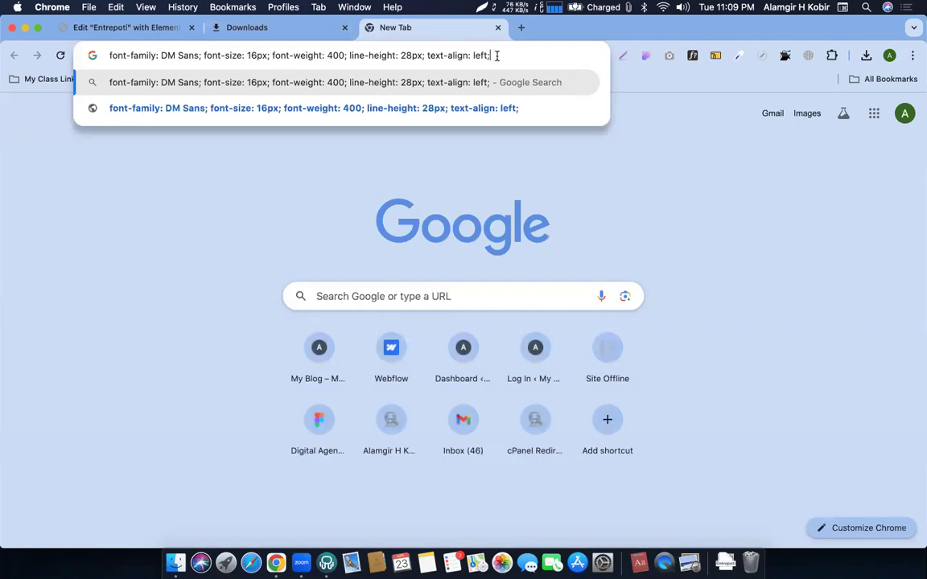
pyautogui.click(498, 28)
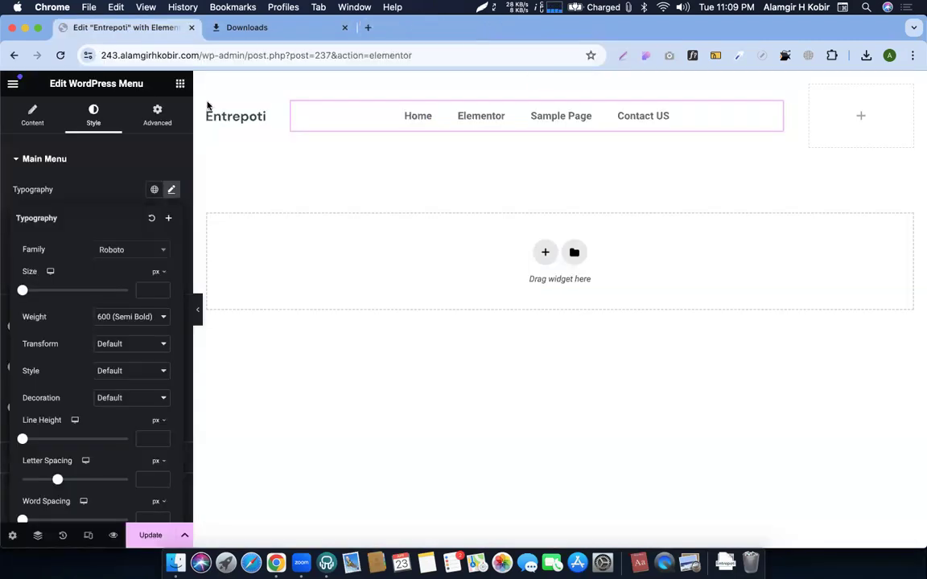
# Set the WordPress Menu's font size to 16 px and weight to 400 (Normal) in Elementor, checking the values in the Figma design
pyautogui.click(175, 190)
pyautogui.click(175, 189)
pyautogui.scroll(-1, 121, 346)
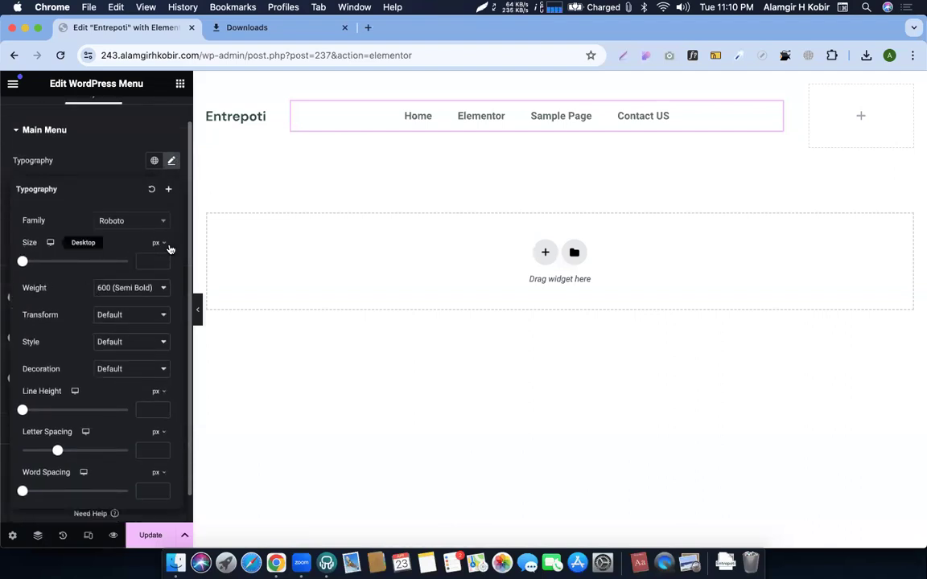
pyautogui.click(145, 260)
pyautogui.hotkey('ctrl', 'Left')
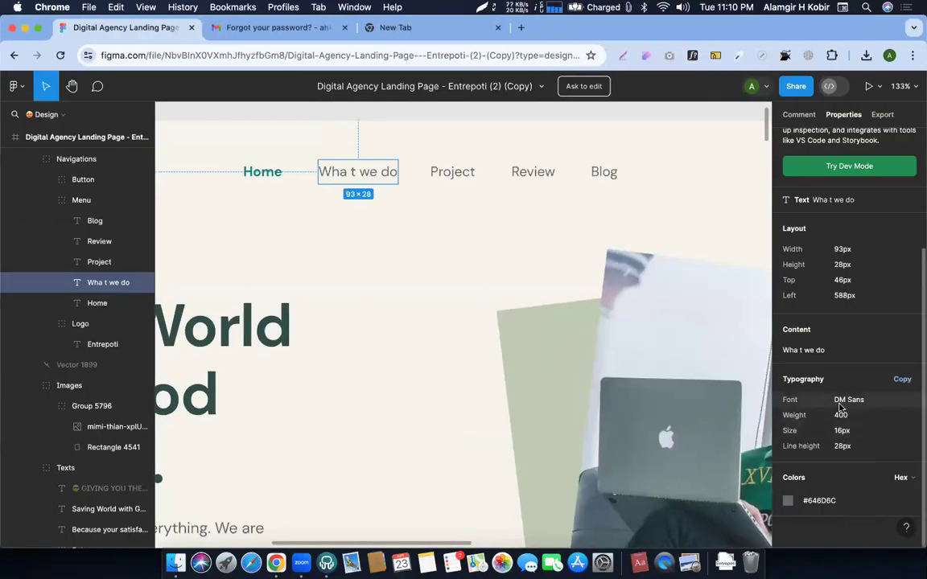
pyautogui.hotkey('ctrl', 'Right')
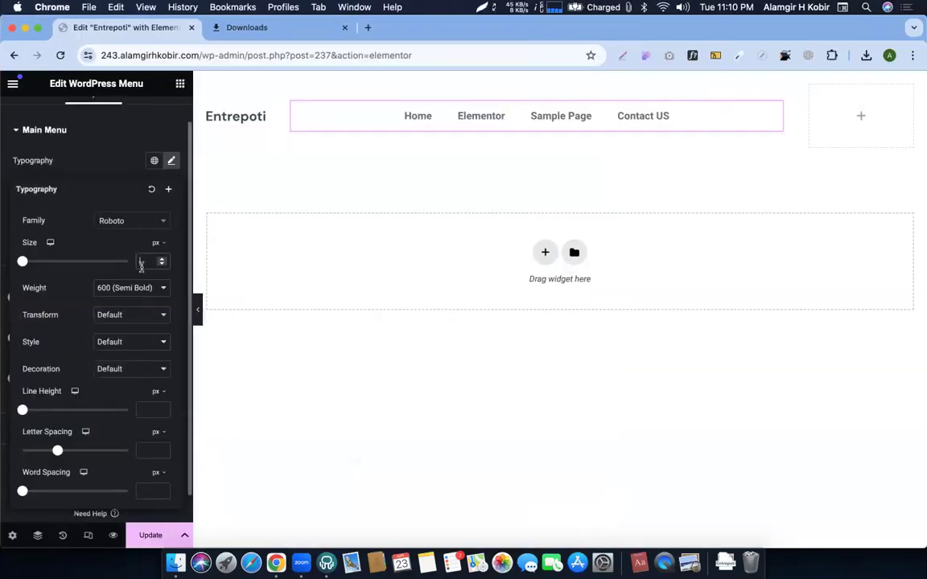
pyautogui.write('5')
pyautogui.click(131, 290)
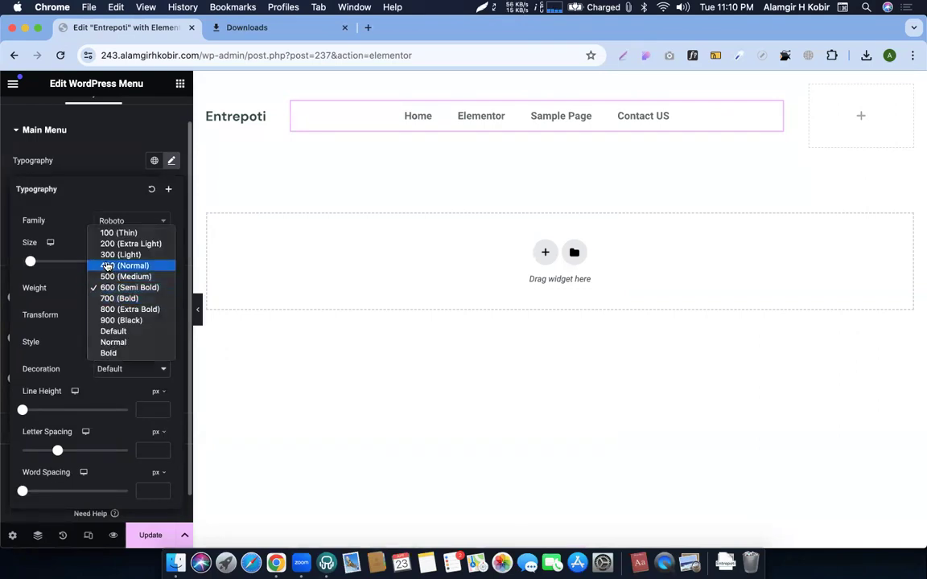
pyautogui.click(105, 266)
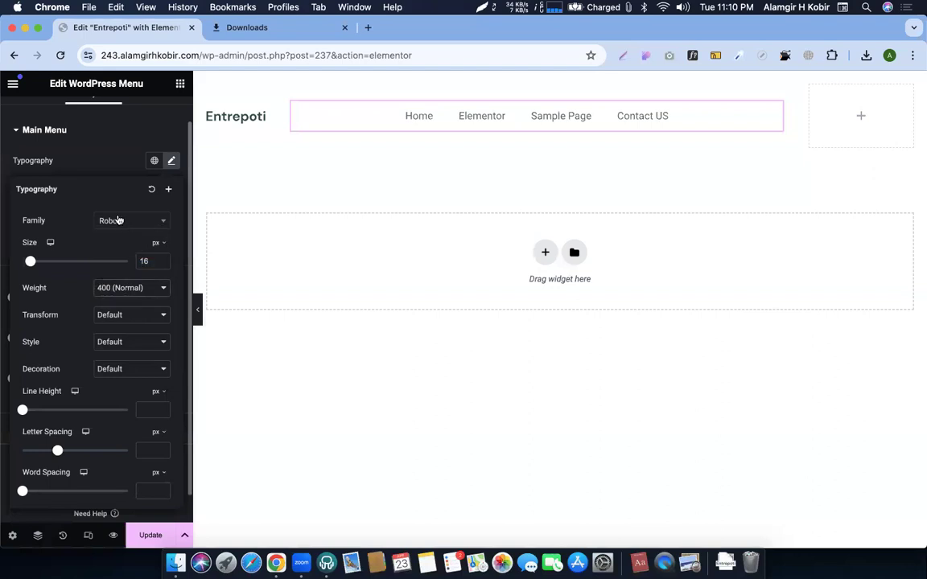
# Set the menu typography's font family to DM Sans and its line height to 28 px
pyautogui.click(118, 220)
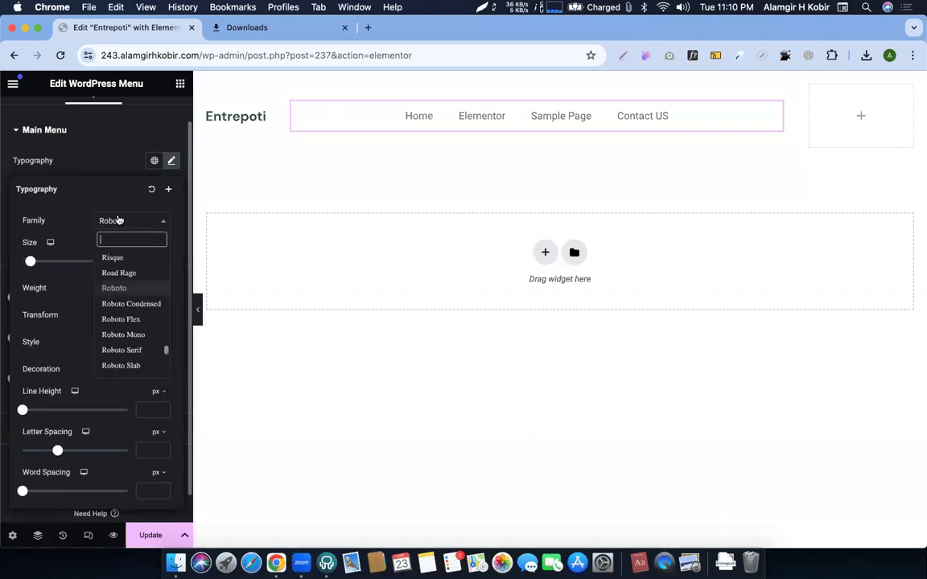
pyautogui.write('dm')
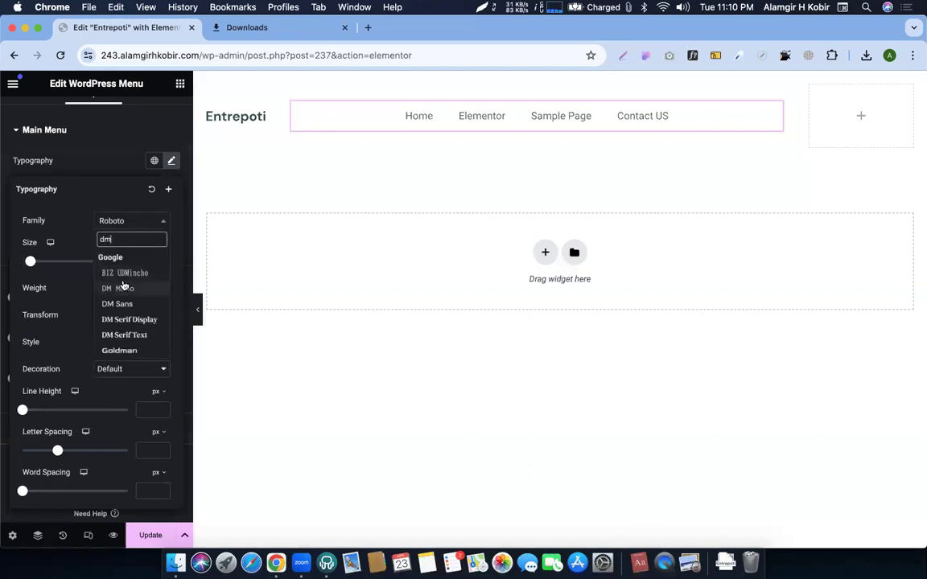
pyautogui.click(121, 305)
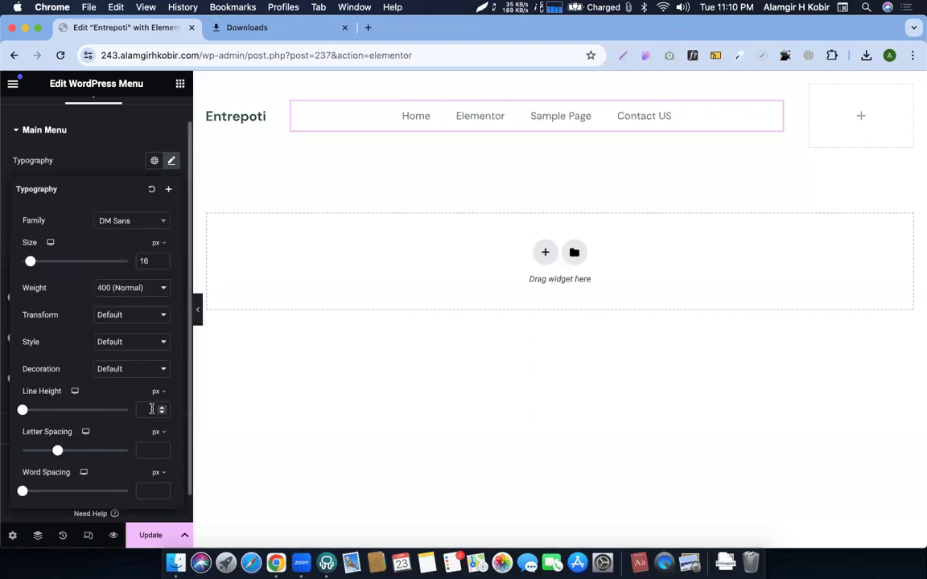
pyautogui.write('28')
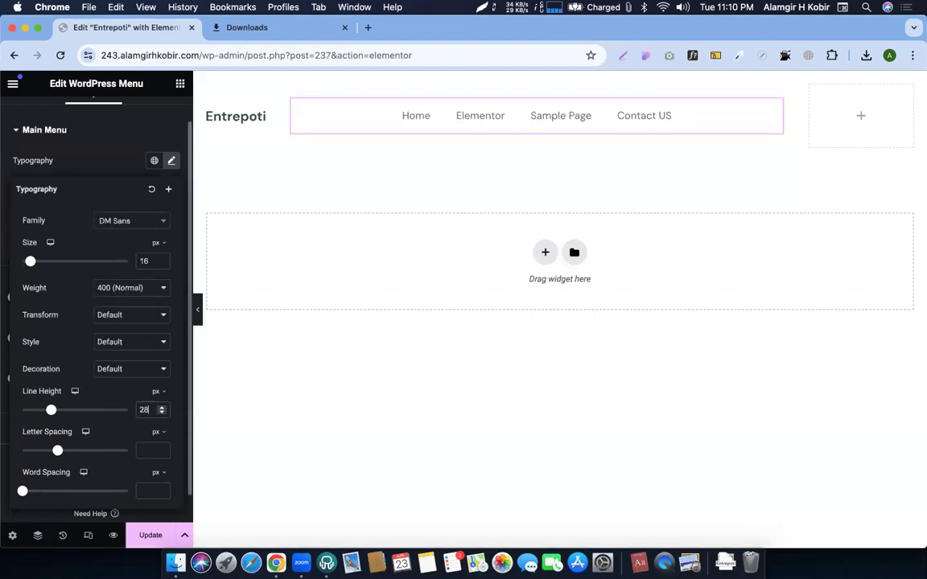
# Examine the header and its Contact button in the Figma design, and return to the Elementor page
pyautogui.hotkey('ctrl', 'Left')
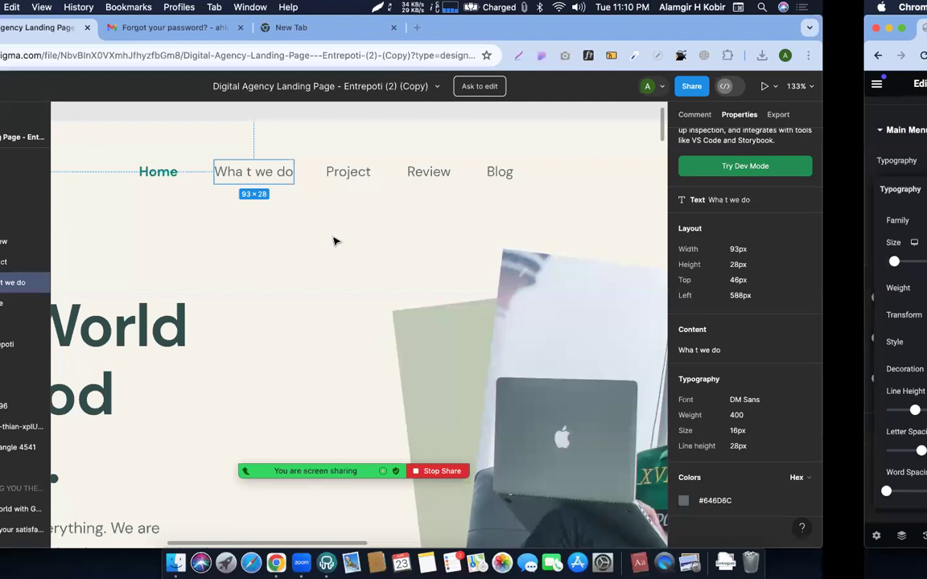
pyautogui.scroll(-5, 344, 322)
pyautogui.scroll(-3, 343, 322)
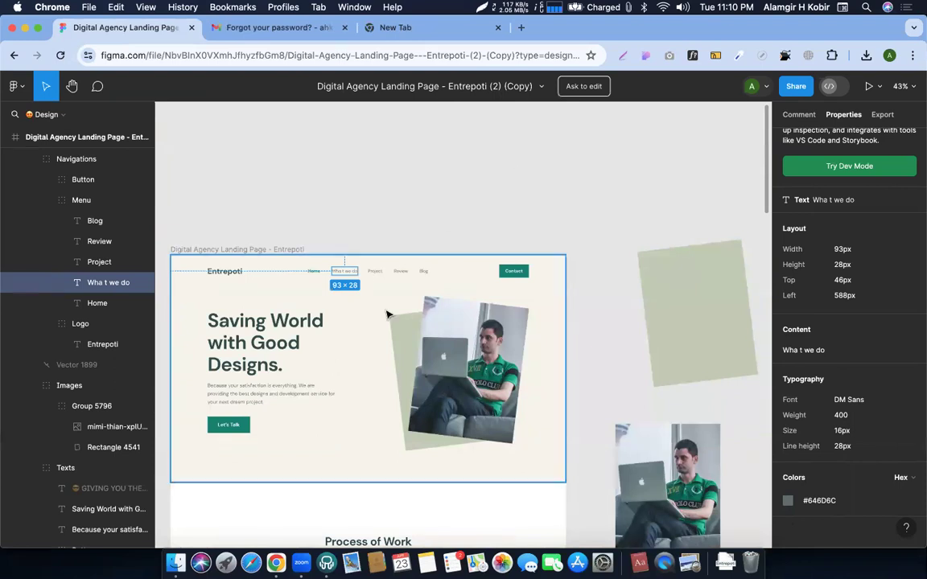
pyautogui.scroll(5, 387, 315)
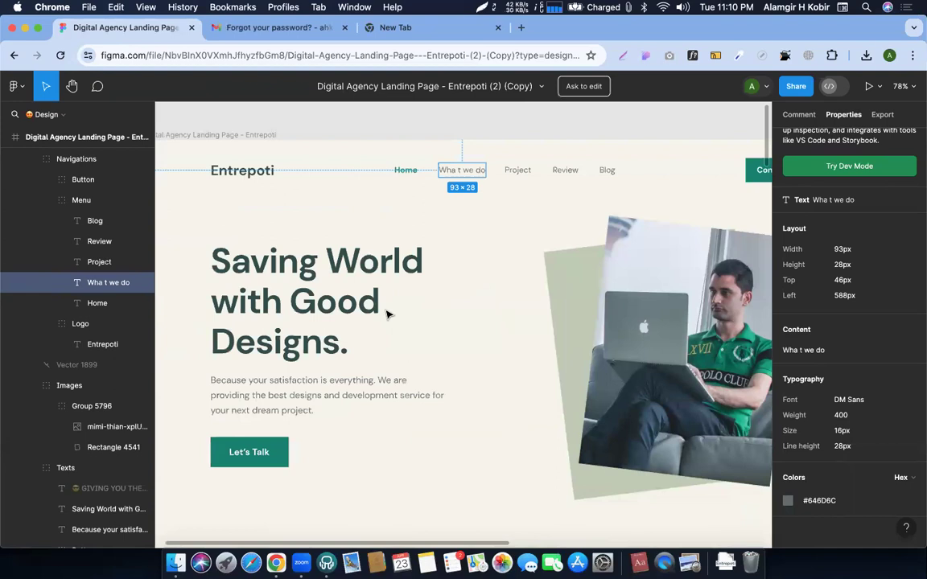
pyautogui.hscroll(3, 435, 217)
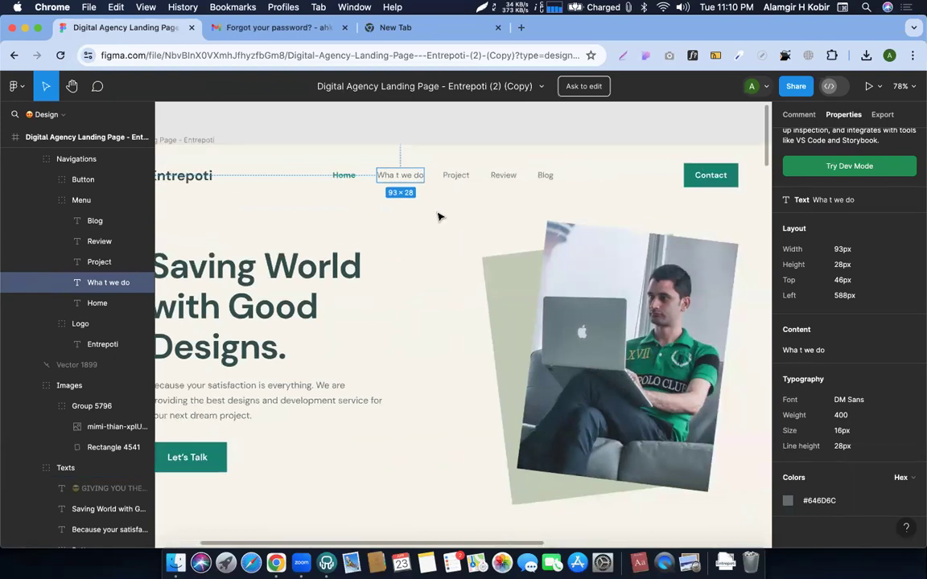
pyautogui.hotkey('ctrl', 'Right')
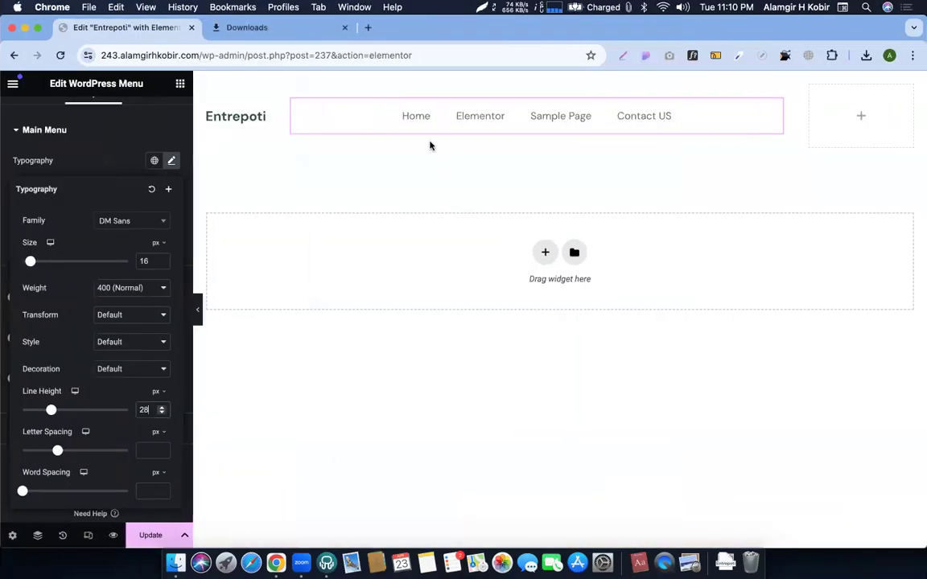
# Close the menu's typography settings and add a Button widget to the empty container beside the header menu
pyautogui.click(172, 163)
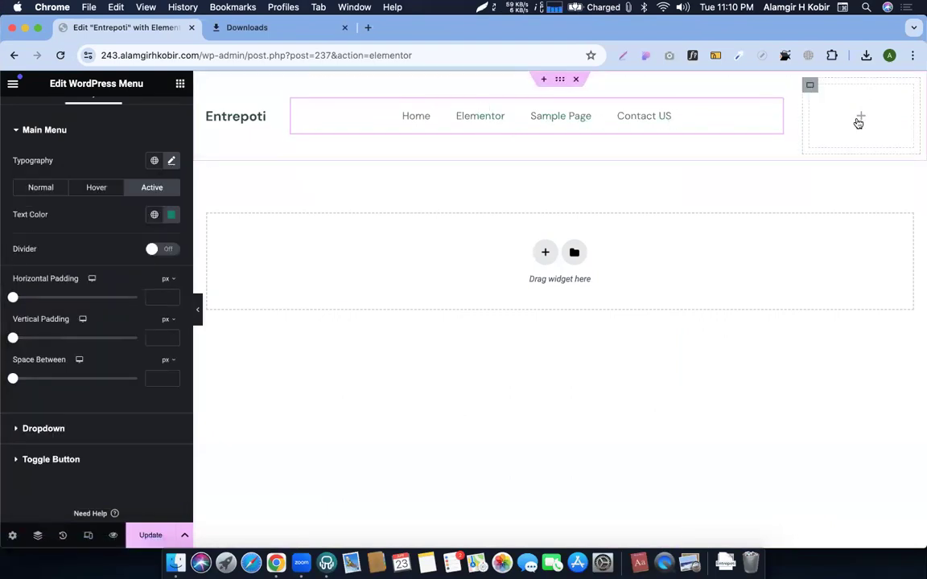
pyautogui.click(859, 123)
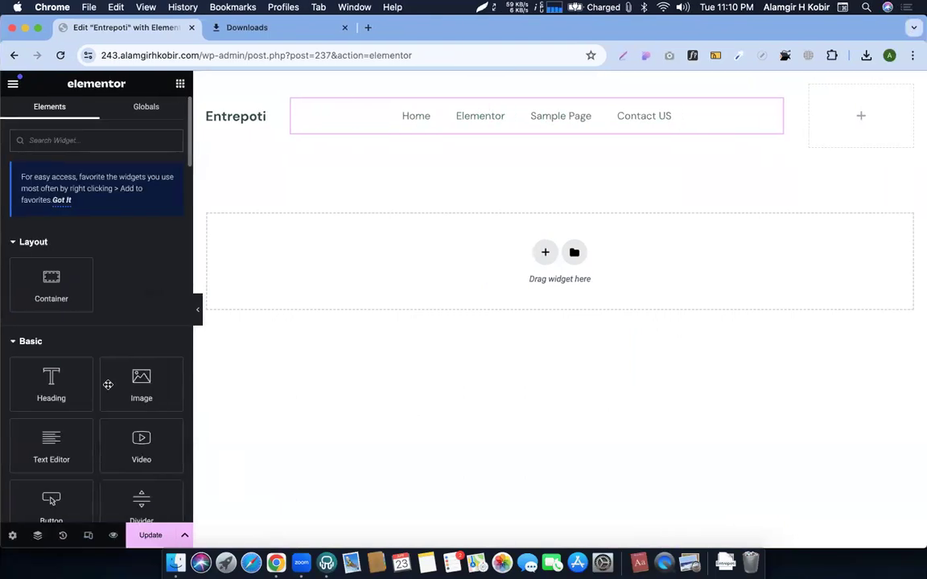
pyautogui.scroll(-2, 104, 399)
pyautogui.scroll(-3, 104, 399)
pyautogui.moveTo(65, 354); pyautogui.dragTo(867, 135)
# Select the Contact button group in the Figma header and inspect its dimensions up close
pyautogui.hotkey('ctrl', 'Left')
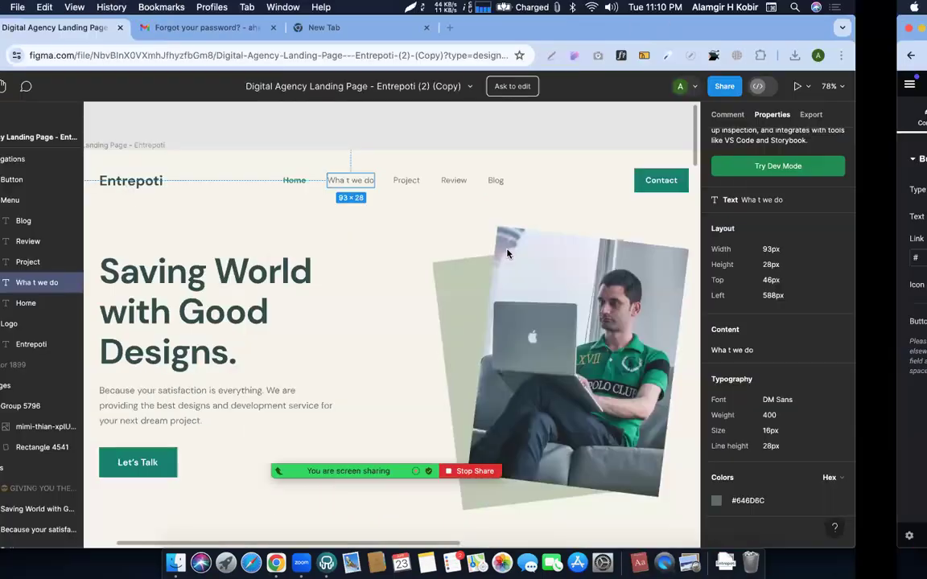
pyautogui.hscroll(4, 728, 195)
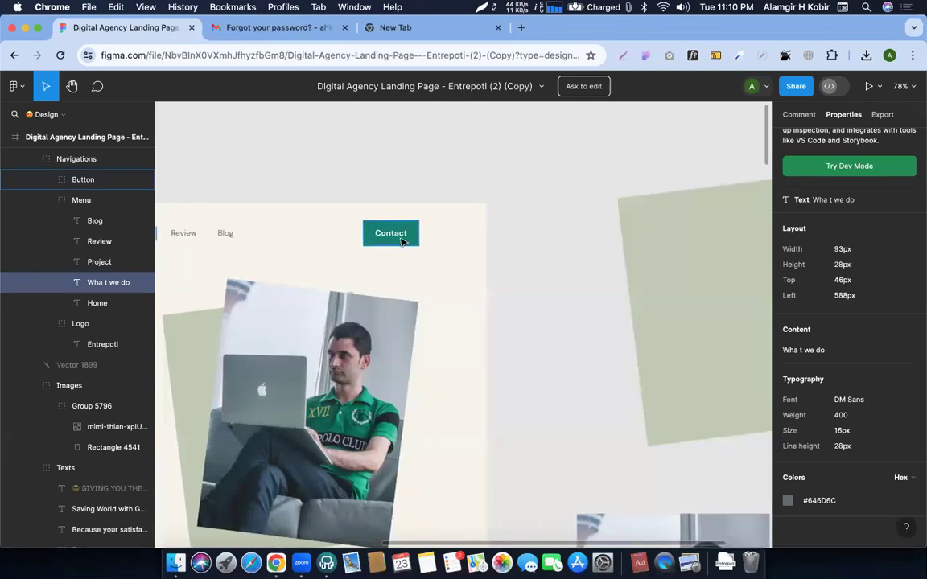
pyautogui.click(400, 241)
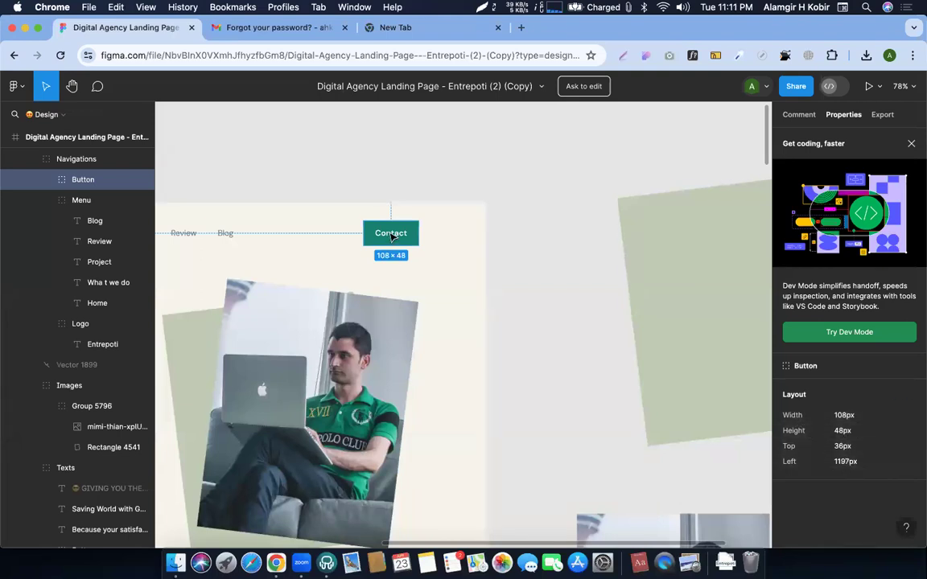
pyautogui.scroll(10, 391, 235)
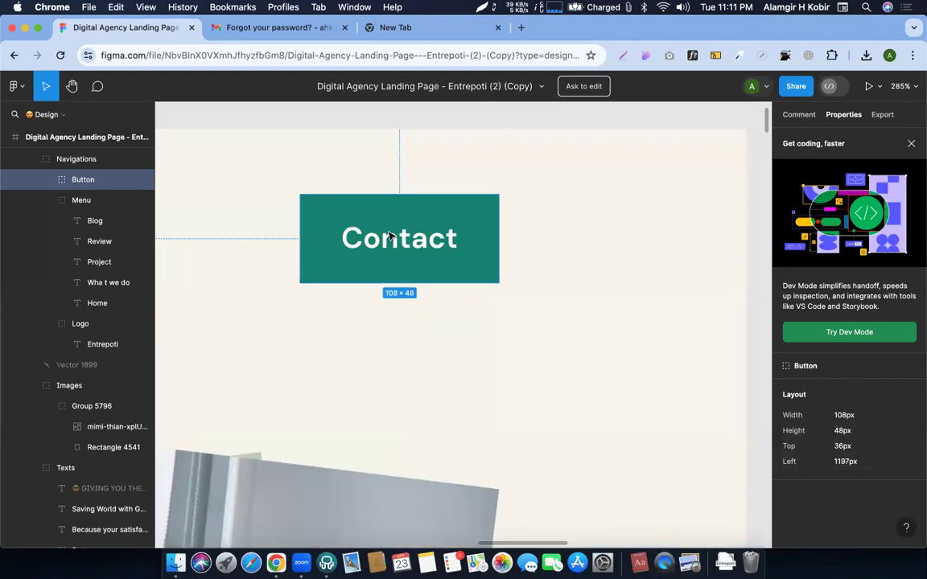
# Examine the header and hero section around the Contact button in the Figma design
pyautogui.scroll(-8, 390, 234)
pyautogui.hscroll(-6, 398, 326)
pyautogui.scroll(-2, 398, 326)
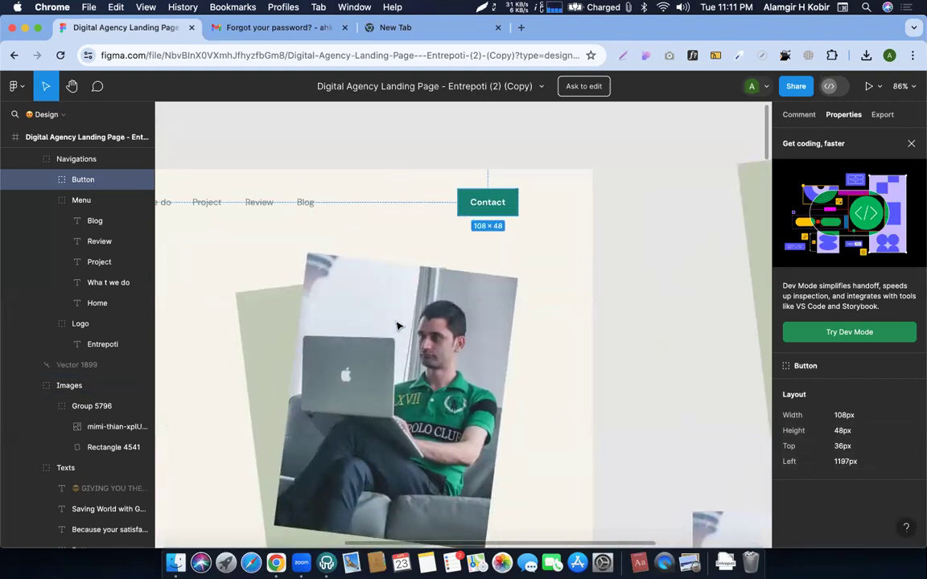
pyautogui.hscroll(-15, 396, 326)
pyautogui.scroll(-8, 396, 326)
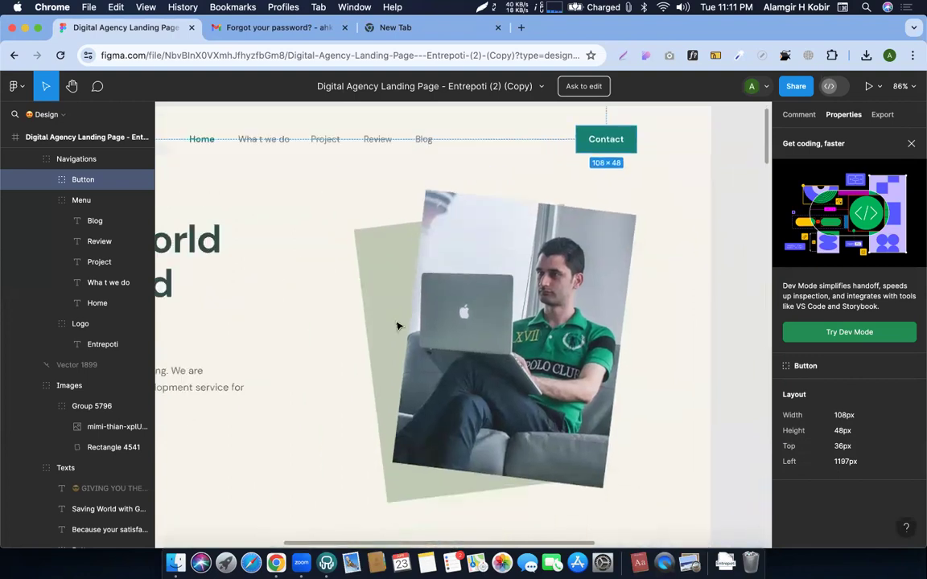
pyautogui.hscroll(8, 405, 341)
pyautogui.scroll(3, 404, 340)
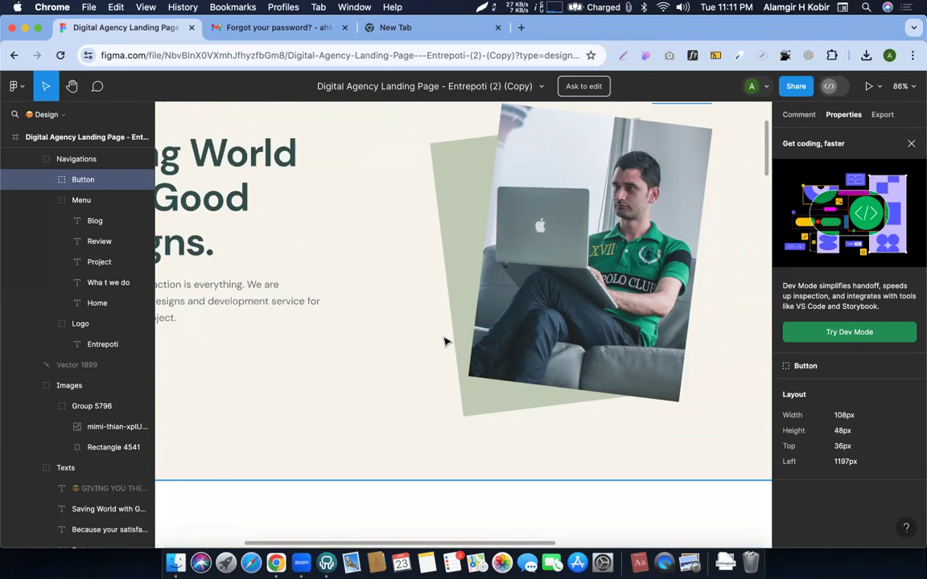
pyautogui.scroll(5, 561, 285)
pyautogui.hscroll(5, 560, 286)
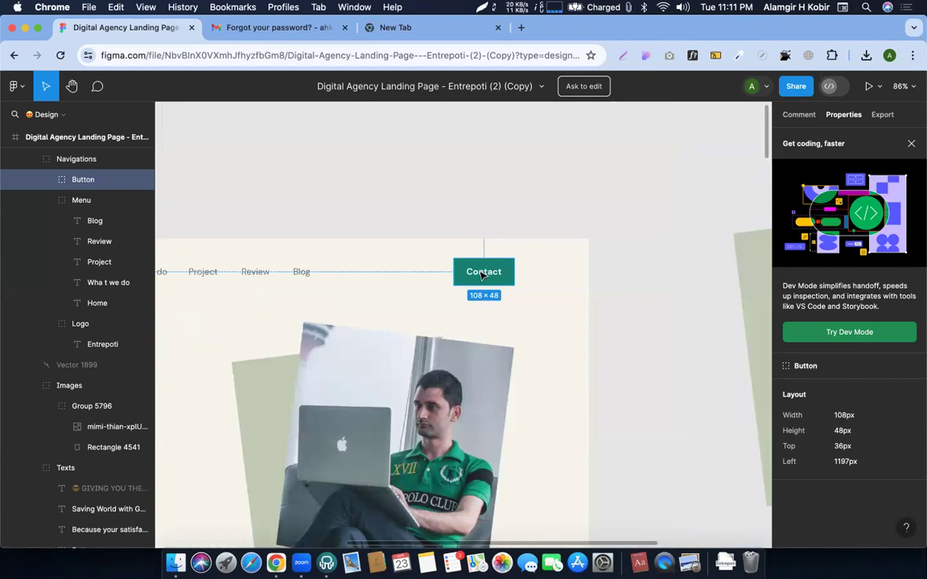
# Inspect the Contact button's text, its surrounding background and the whole navigation group in Figma, ending with the Button group selected
pyautogui.doubleClick(483, 273)
pyautogui.click(532, 277)
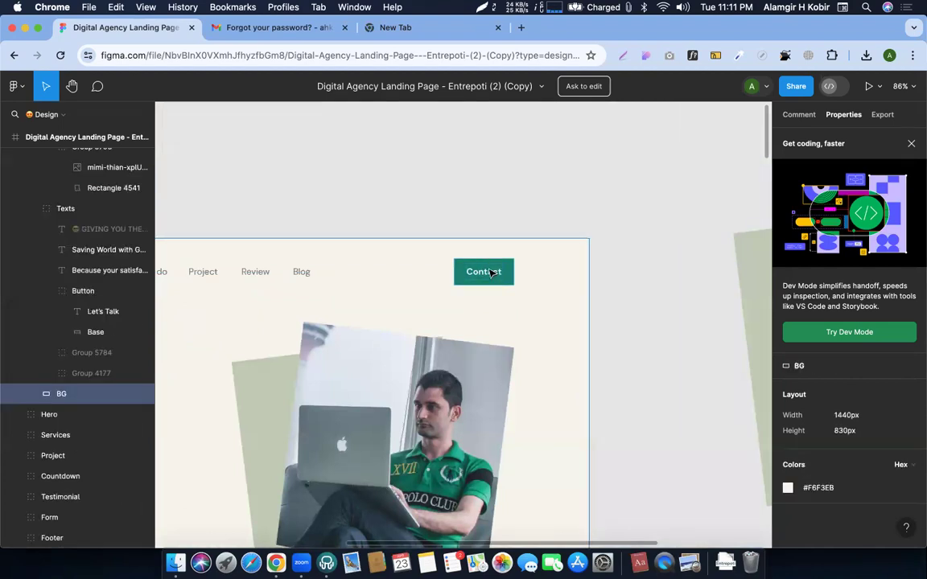
pyautogui.click(488, 271)
pyautogui.doubleClick(477, 268)
pyautogui.doubleClick(466, 267)
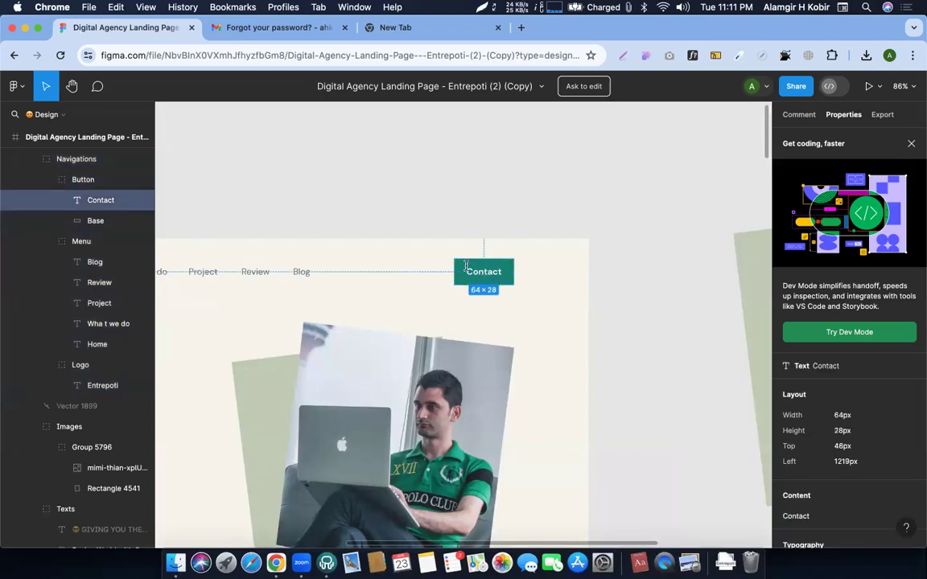
pyautogui.click(459, 279)
pyautogui.moveTo(457, 279); pyautogui.dragTo(539, 310)
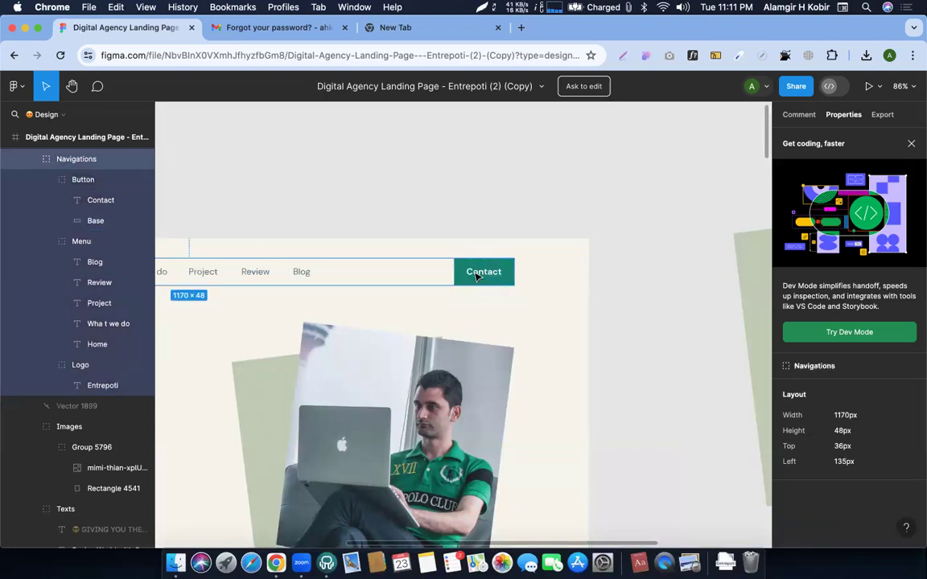
pyautogui.click(502, 272)
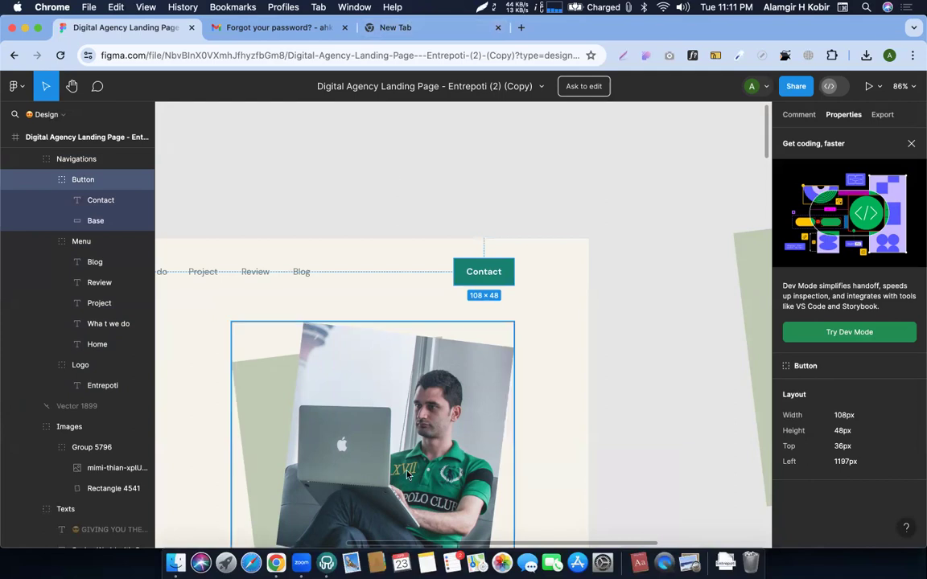
pyautogui.click(481, 7)
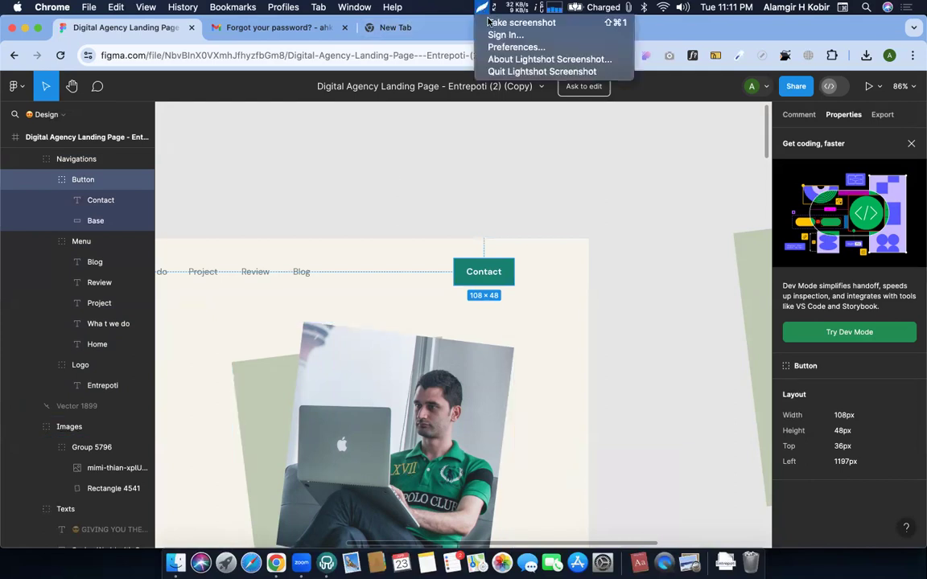
pyautogui.click(491, 24)
pyautogui.moveTo(413, 141); pyautogui.dragTo(483, 168)
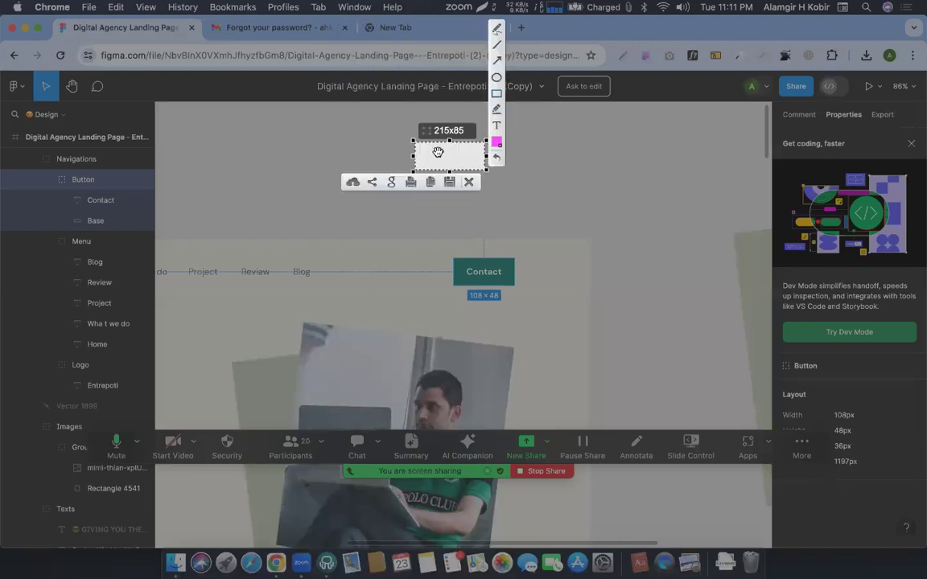
pyautogui.moveTo(435, 153); pyautogui.dragTo(470, 156)
pyautogui.click(469, 183)
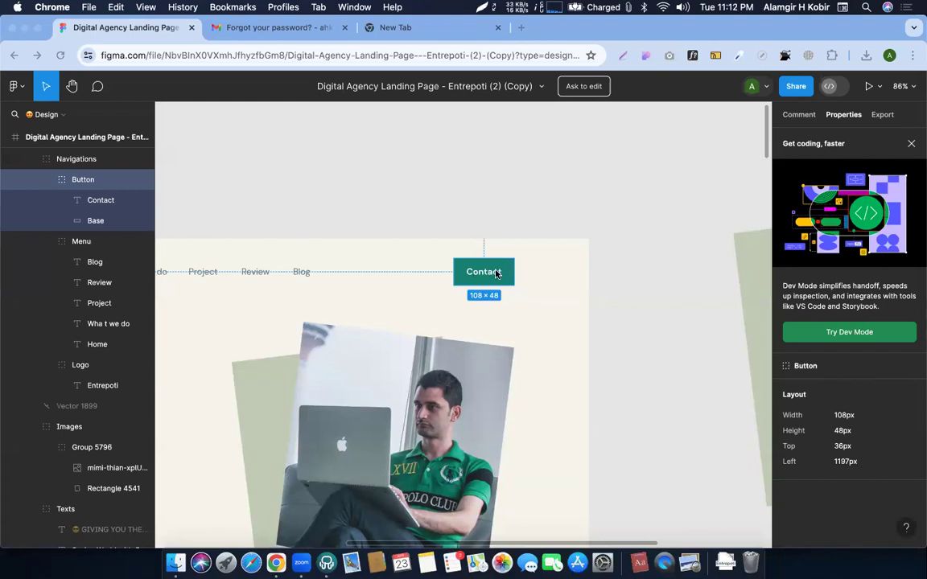
# Inspect the dimensions of the Contact text, its Base rectangle, the Navigations group and the Button group in the header design
pyautogui.doubleClick(479, 274)
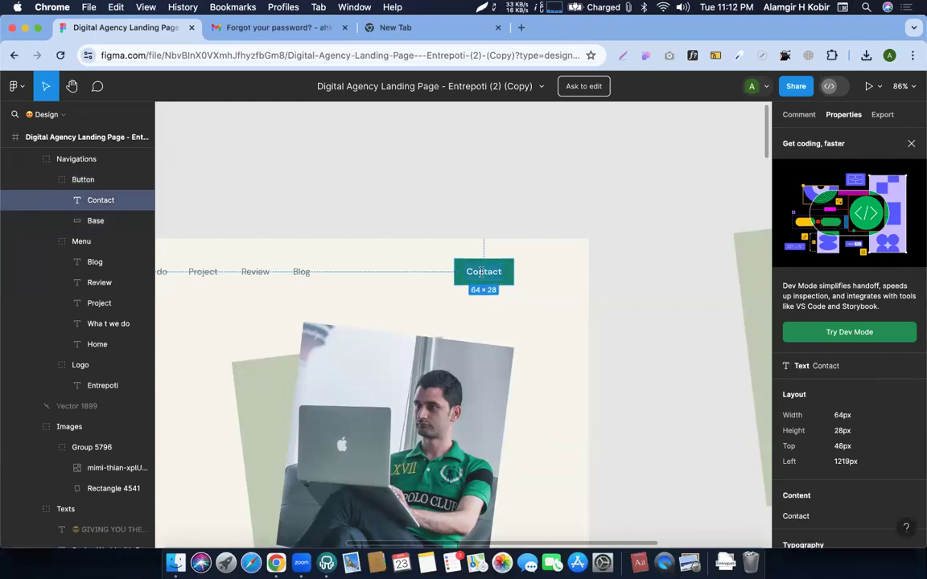
pyautogui.click(95, 223)
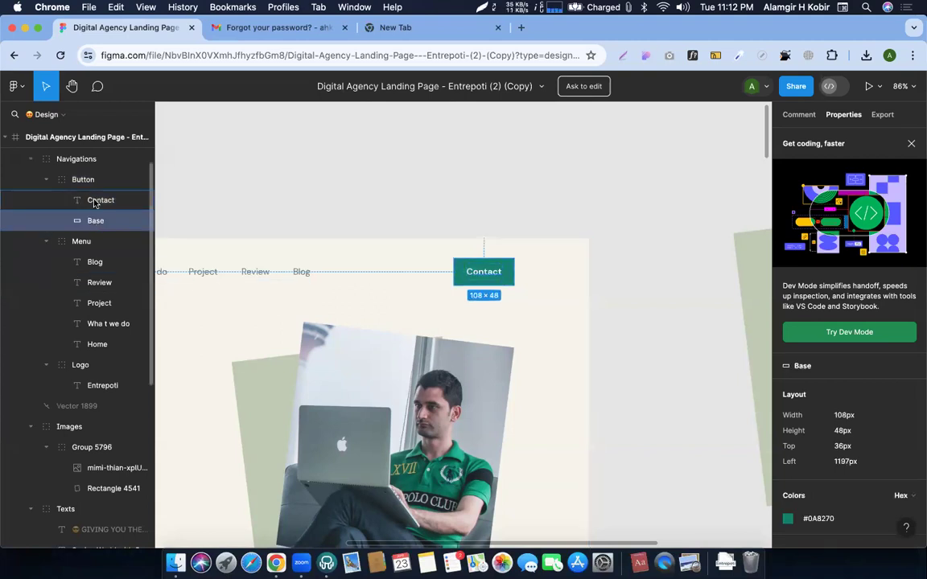
pyautogui.click(95, 202)
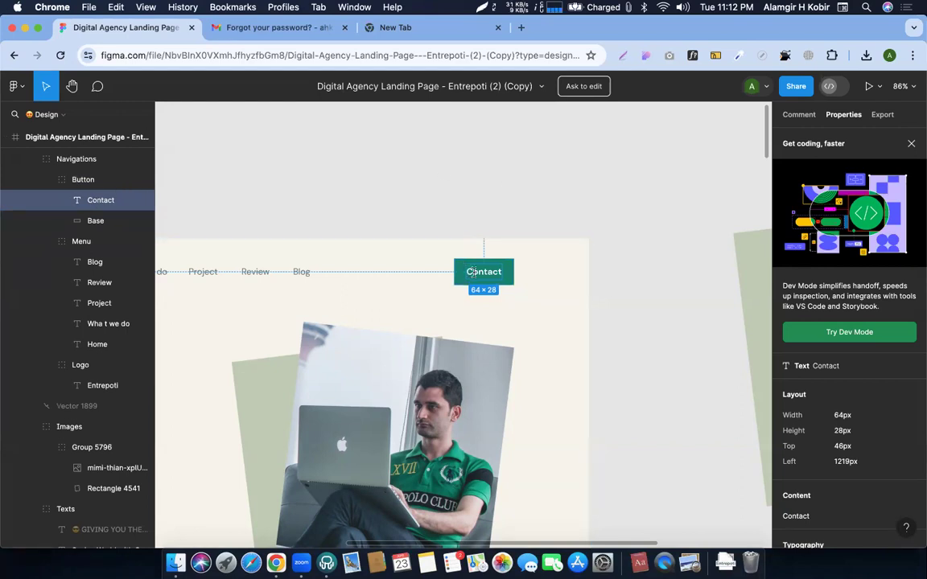
pyautogui.click(530, 275)
pyautogui.click(515, 276)
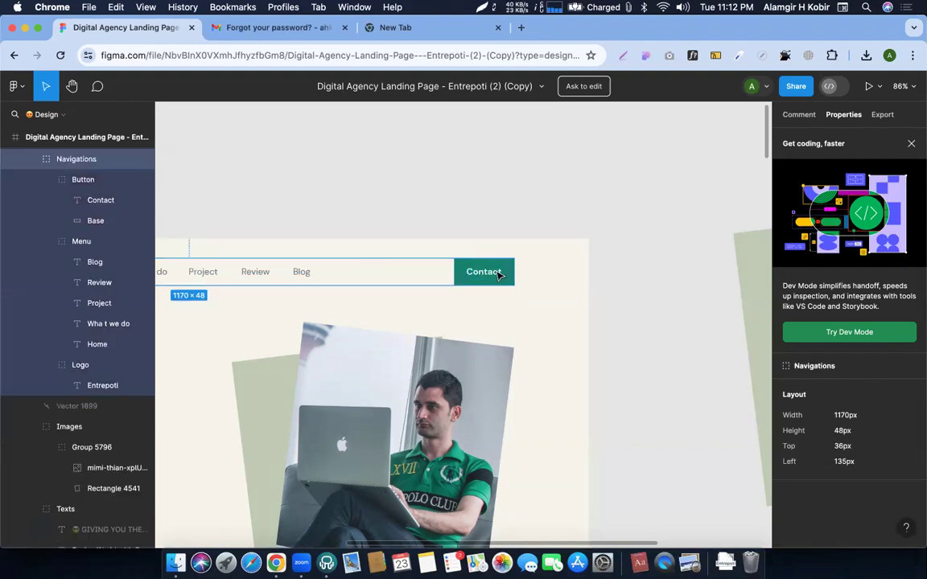
pyautogui.click(497, 274)
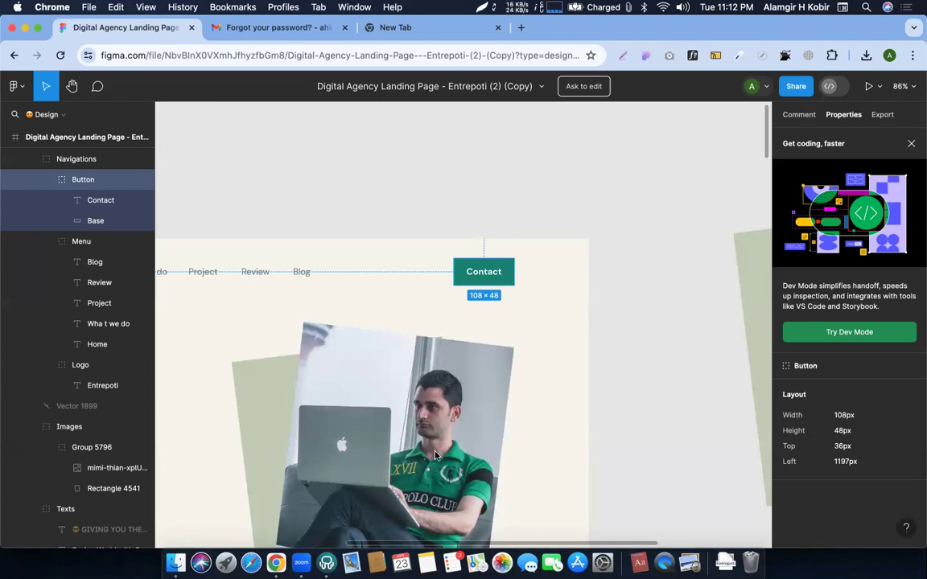
# Select the Contact text inside the button and examine its layout, typography and colour properties
pyautogui.doubleClick(481, 275)
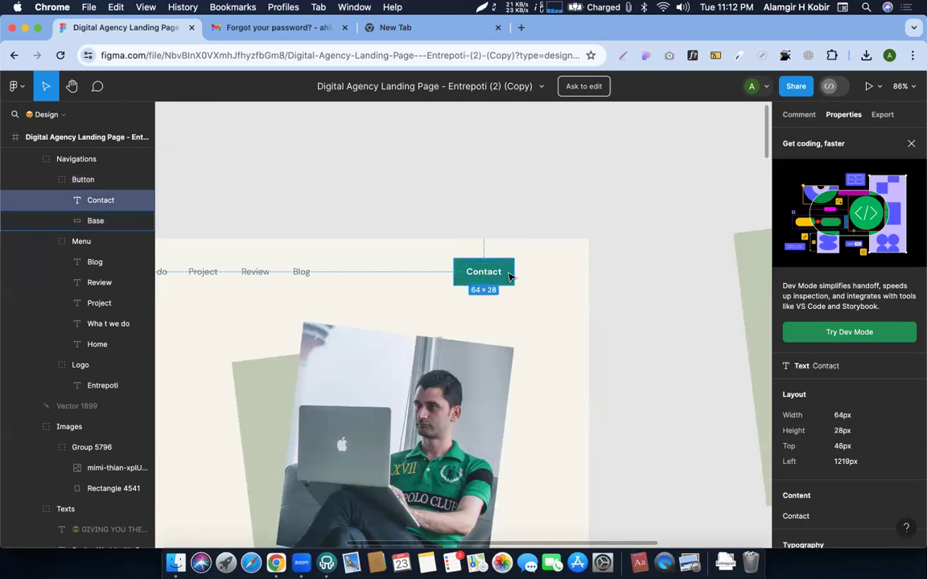
pyautogui.click(509, 277)
pyautogui.click(486, 275)
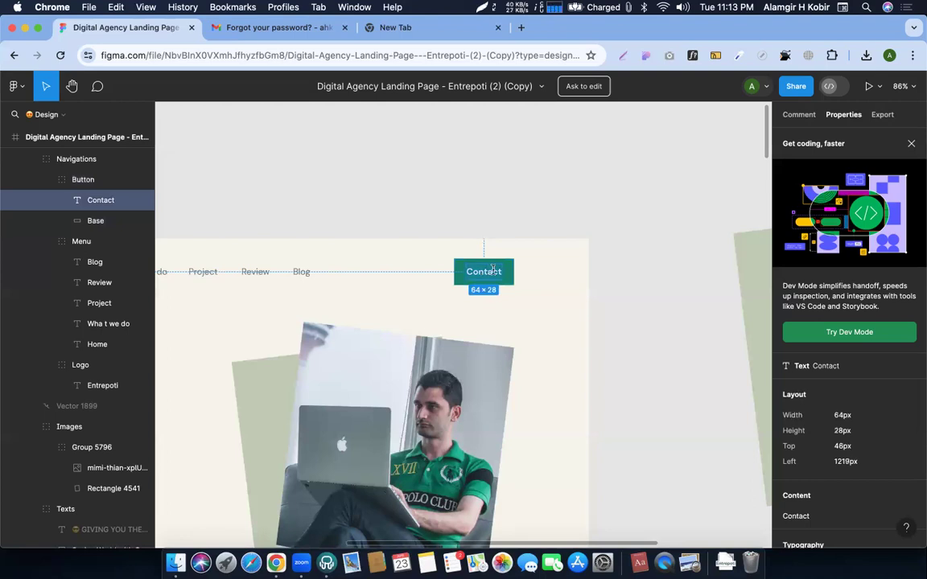
pyautogui.scroll(-5, 849, 256)
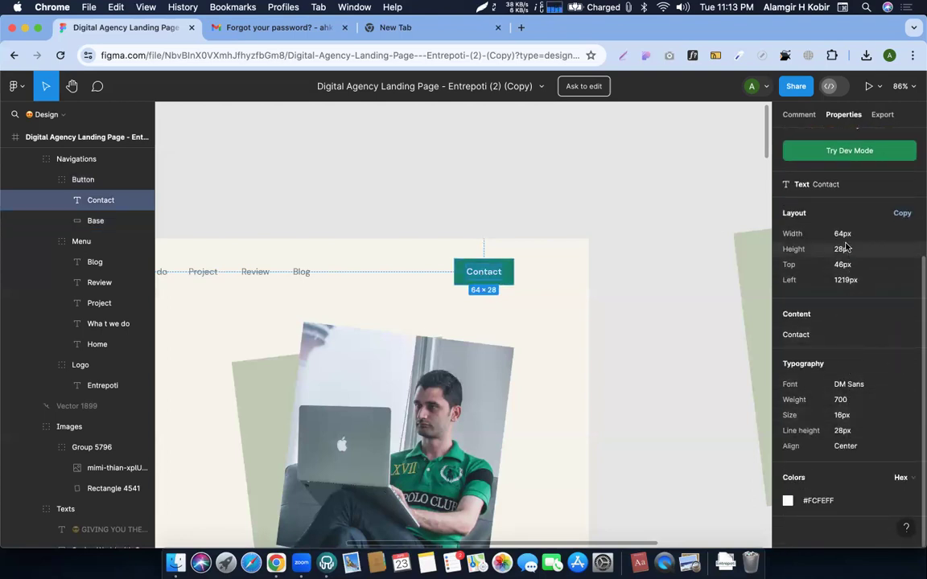
# Measure the padding between the Contact text and its Base rectangle on all sides, finishing with the Contact text selected
pyautogui.click(510, 272)
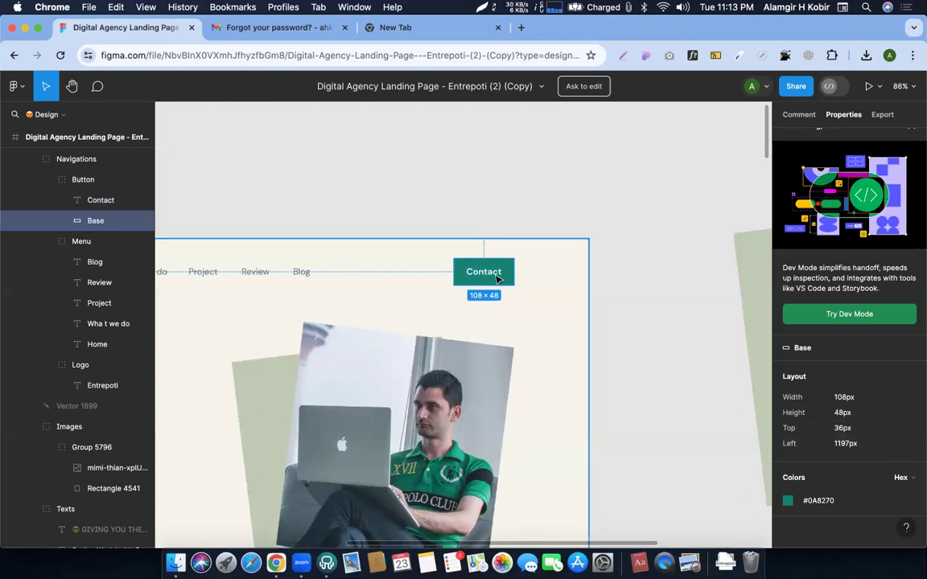
pyautogui.press('alt')
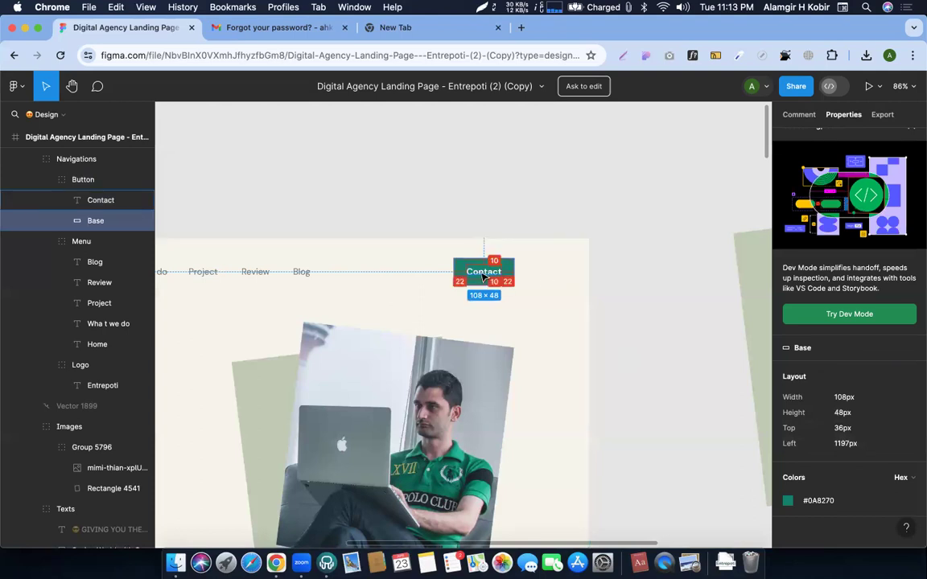
pyautogui.click(484, 276)
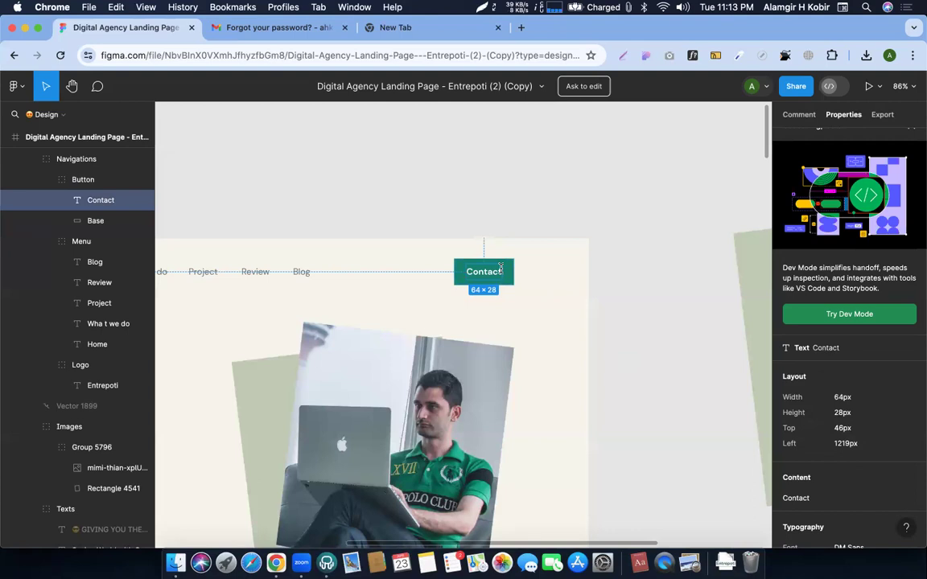
pyautogui.press('alt')
pyautogui.press('alt')
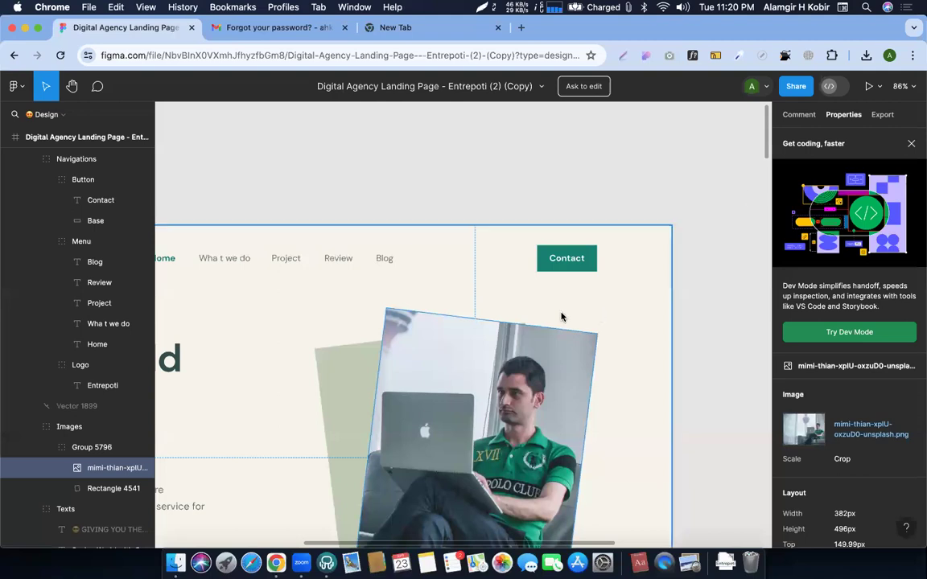
pyautogui.click(566, 260)
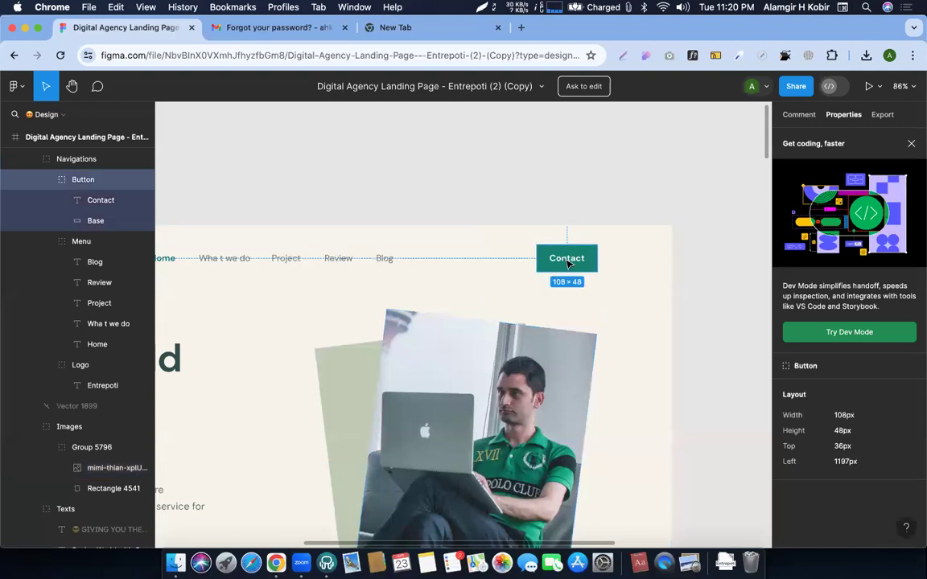
pyautogui.doubleClick(571, 259)
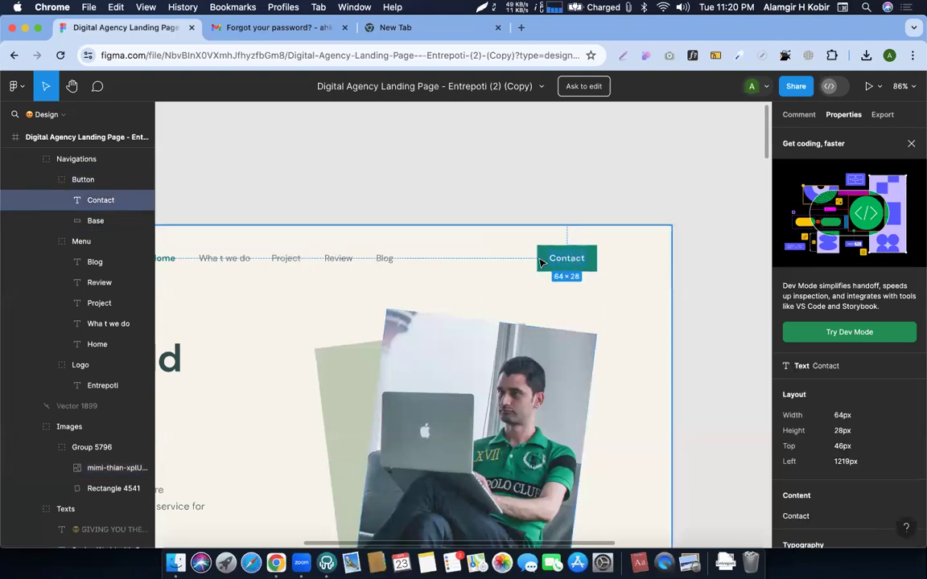
# Inspect the Contact button's background properties and measure the hero photo's distances to the heading and the section edges
pyautogui.click(537, 264)
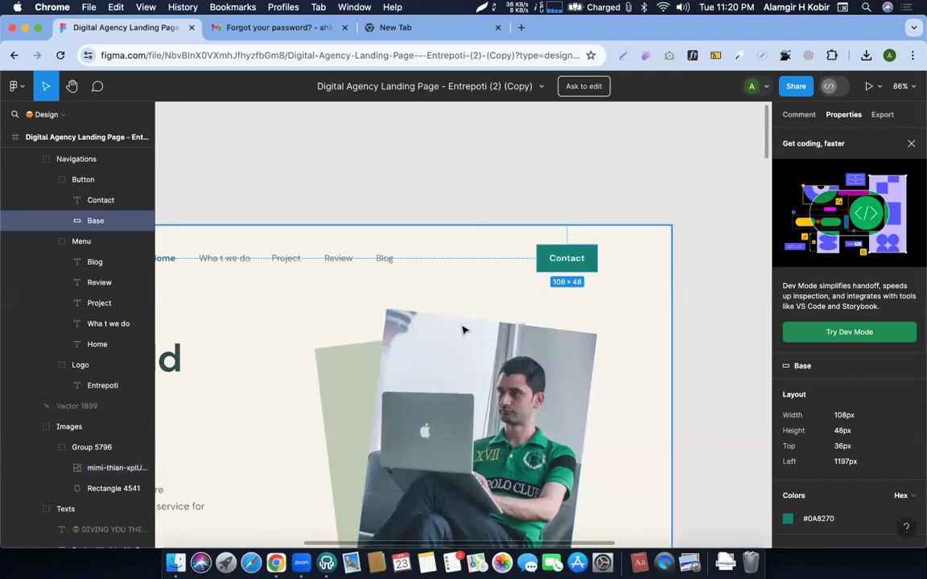
pyautogui.click(435, 347)
pyautogui.doubleClick(455, 346)
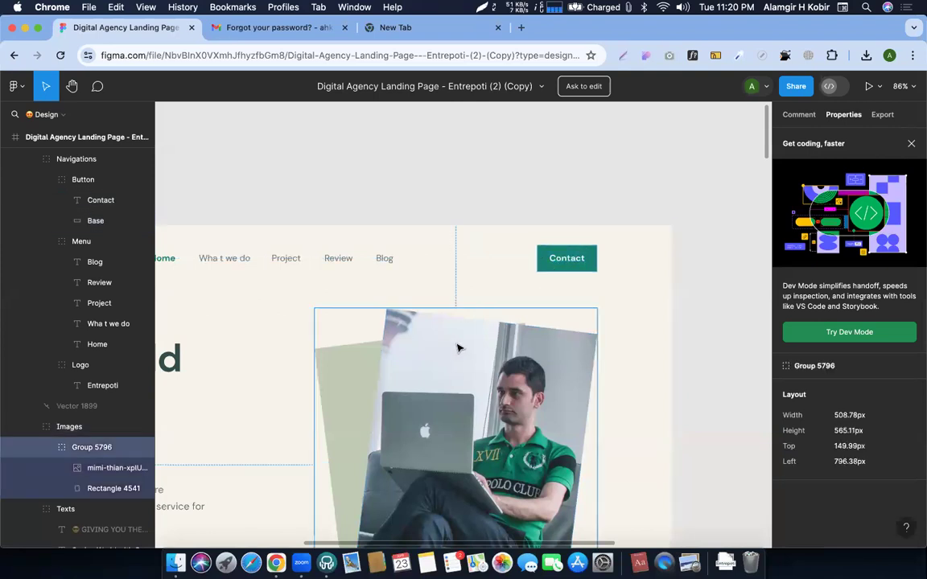
pyautogui.doubleClick(435, 348)
pyautogui.press('alt')
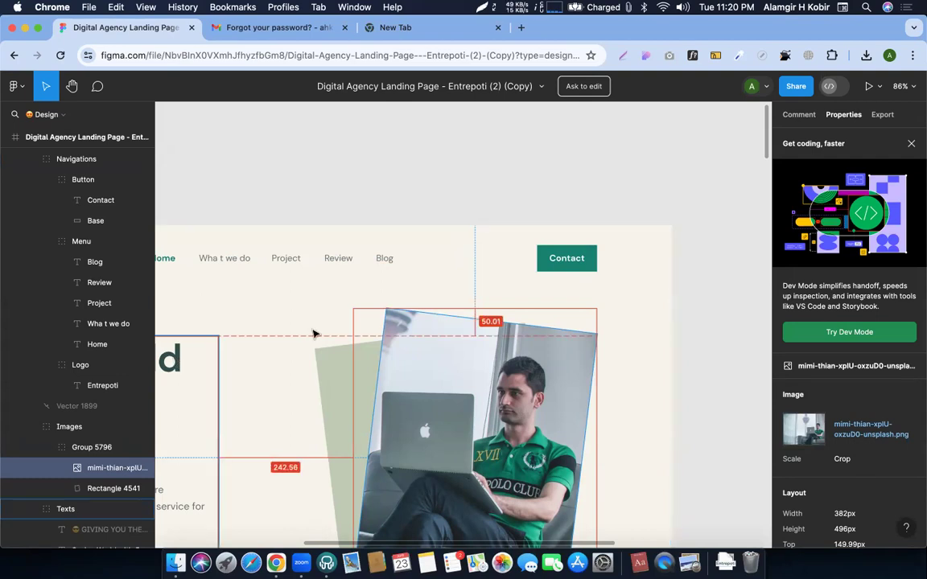
pyautogui.scroll(-5, 326, 341)
pyautogui.scroll(-1, 326, 341)
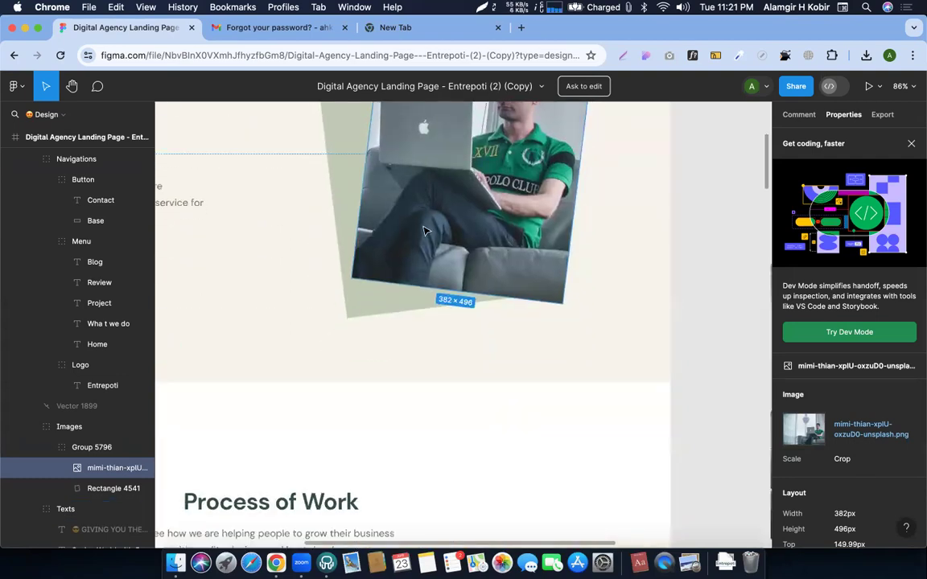
pyautogui.press('alt')
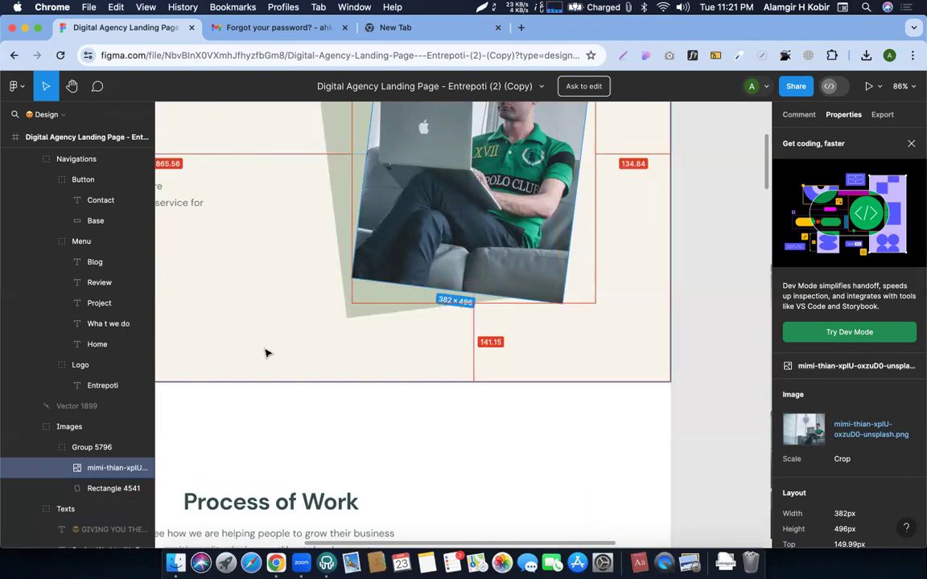
# Inspect the Contact button text's layout and typography in the design and copy its text color #FCFEFF
pyautogui.scroll(3, 314, 364)
pyautogui.scroll(-5, 315, 365)
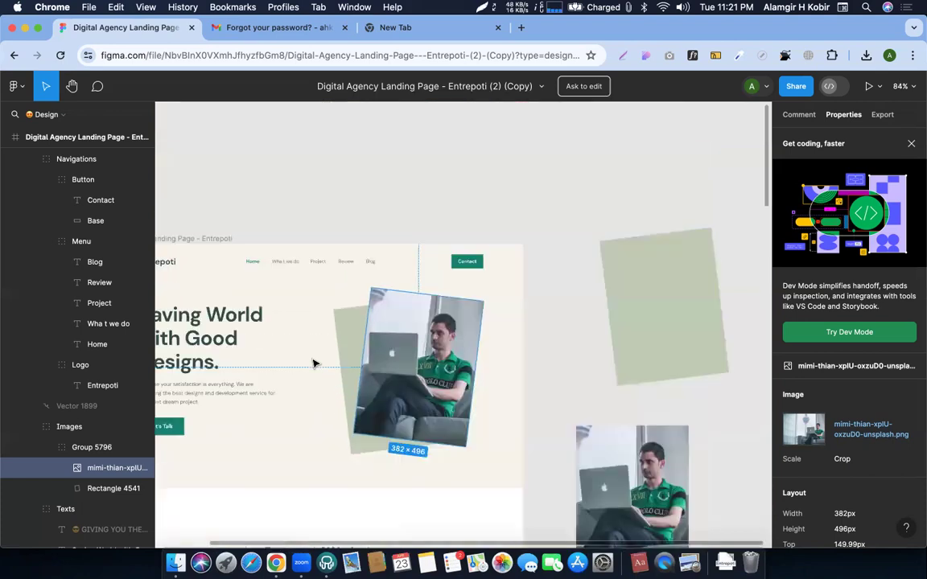
pyautogui.scroll(10, 462, 259)
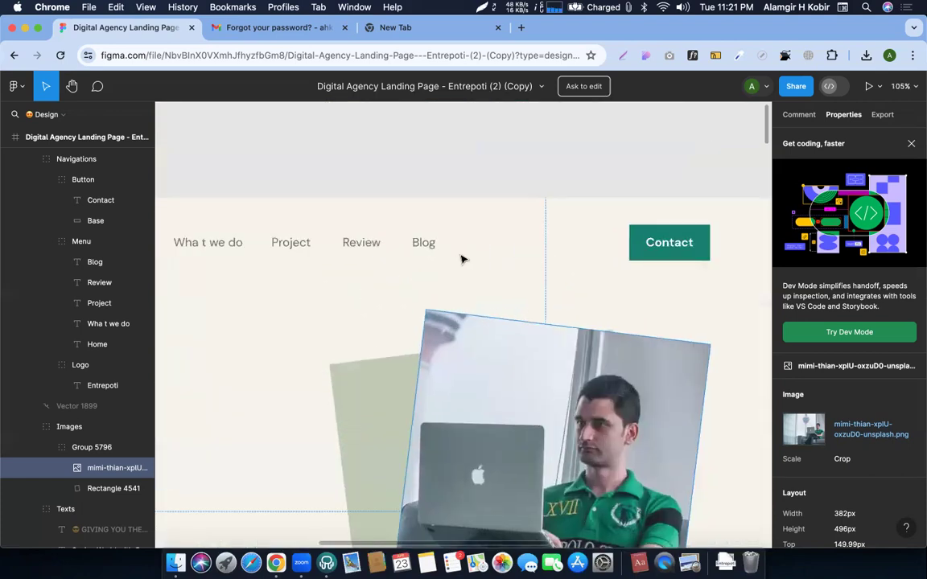
pyautogui.hscroll(3, 462, 259)
pyautogui.click(420, 243)
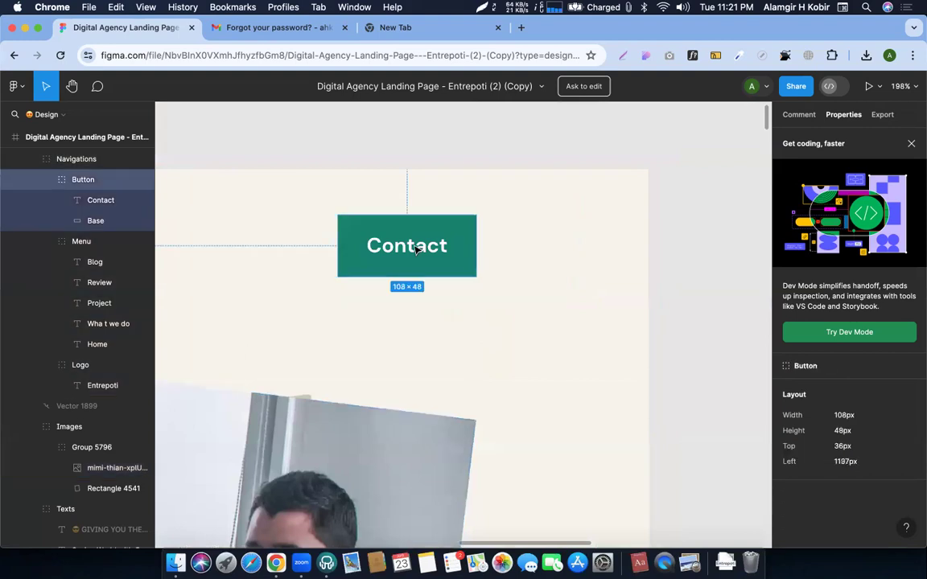
pyautogui.click(389, 246)
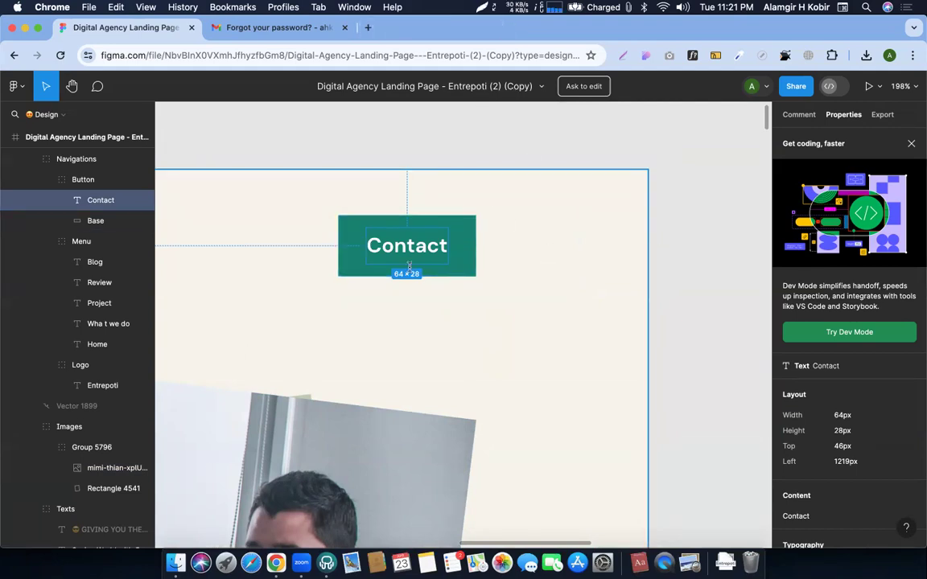
pyautogui.scroll(-4, 829, 426)
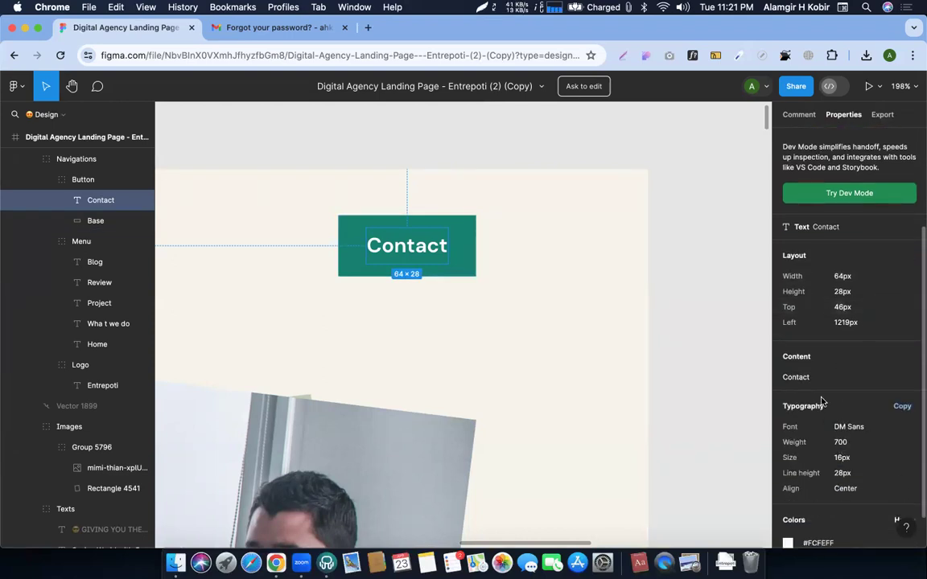
pyautogui.scroll(-2, 820, 399)
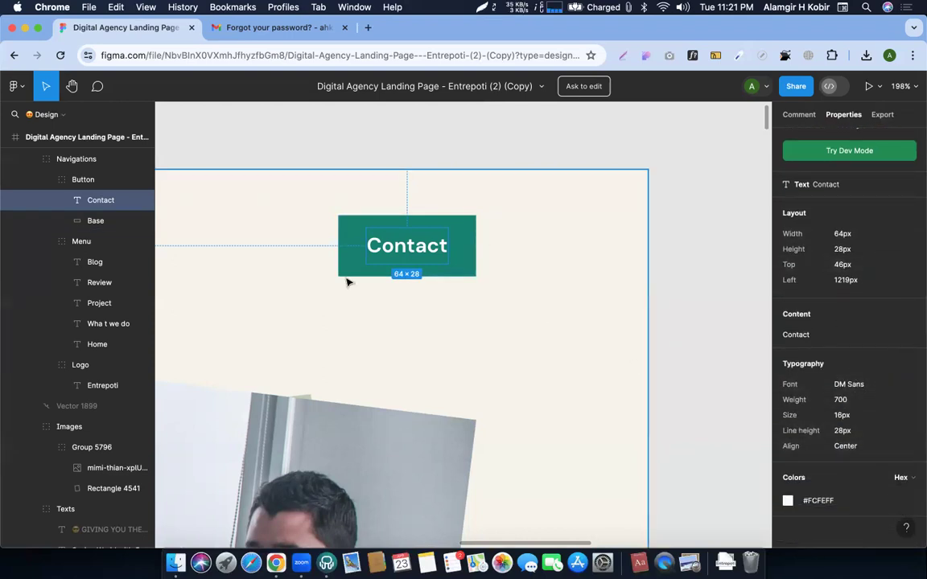
pyautogui.hotkey('ctrl', 'Right')
pyautogui.hotkey('ctrl', 'Left')
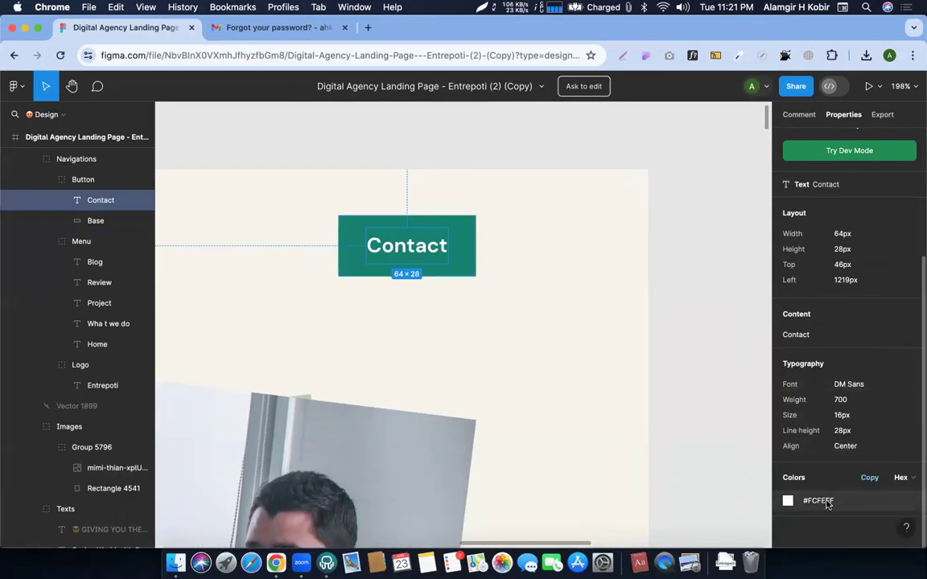
pyautogui.click(826, 502)
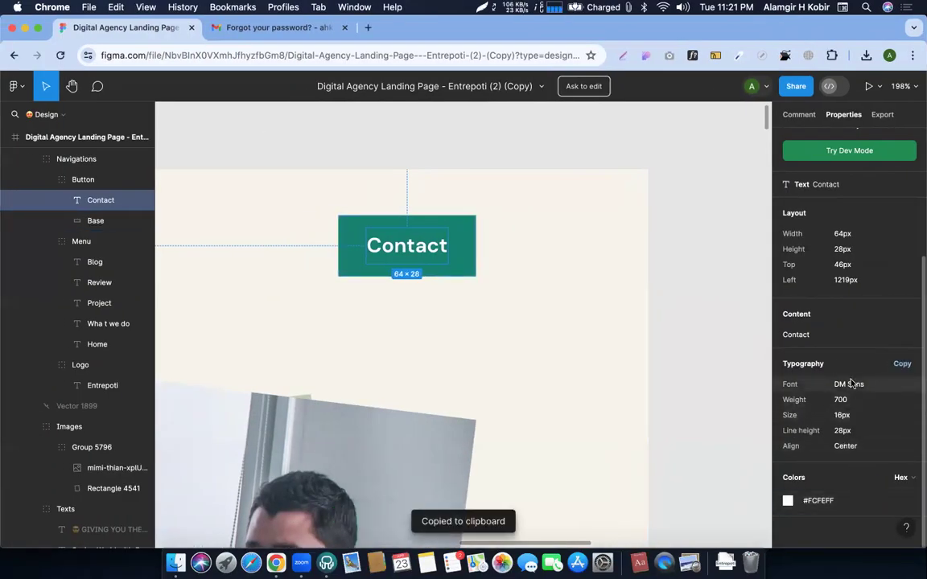
# In the Elementor editor, set the header button's typography to size 16 px, weight 700 (Bold) and line height 28 px
pyautogui.hotkey('ctrl', 'Right')
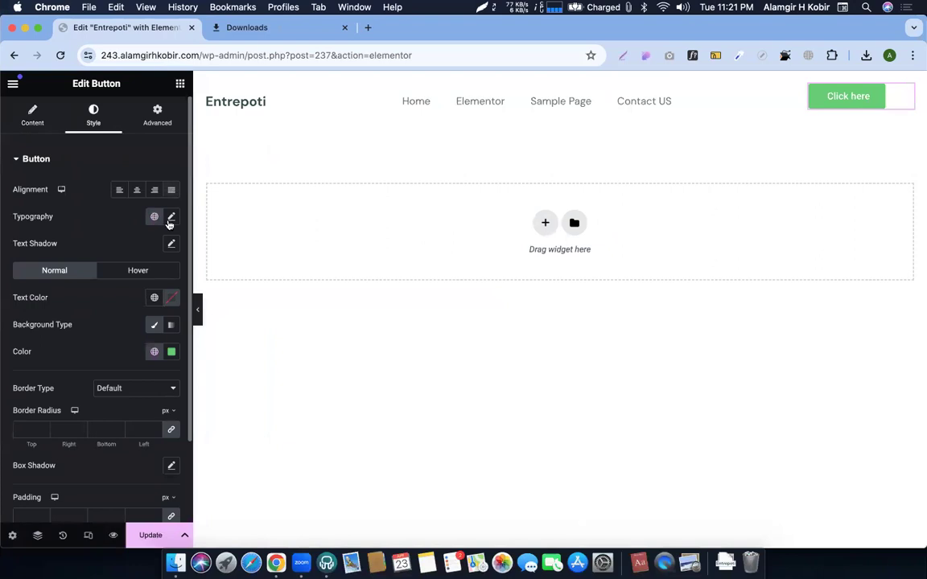
pyautogui.click(171, 218)
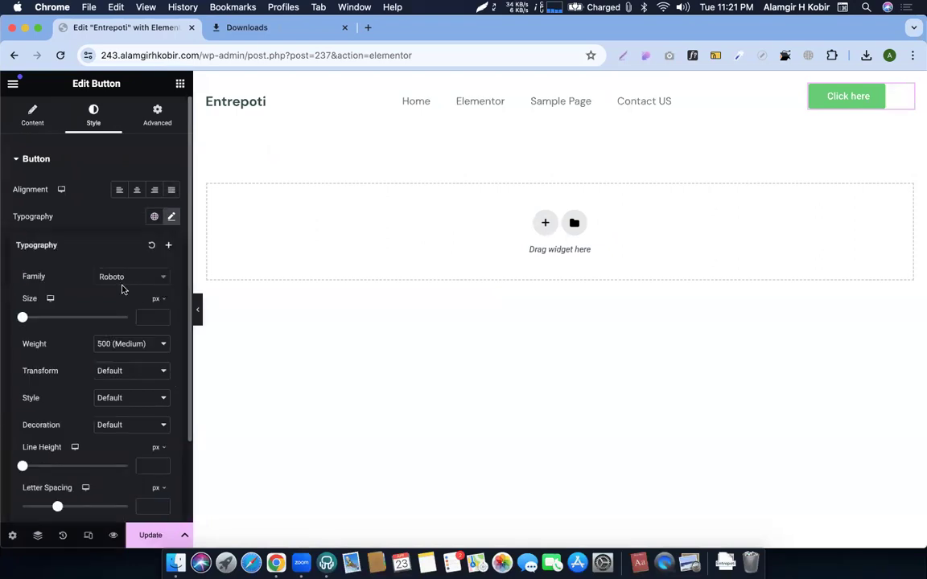
pyautogui.click(147, 318)
pyautogui.write('15')
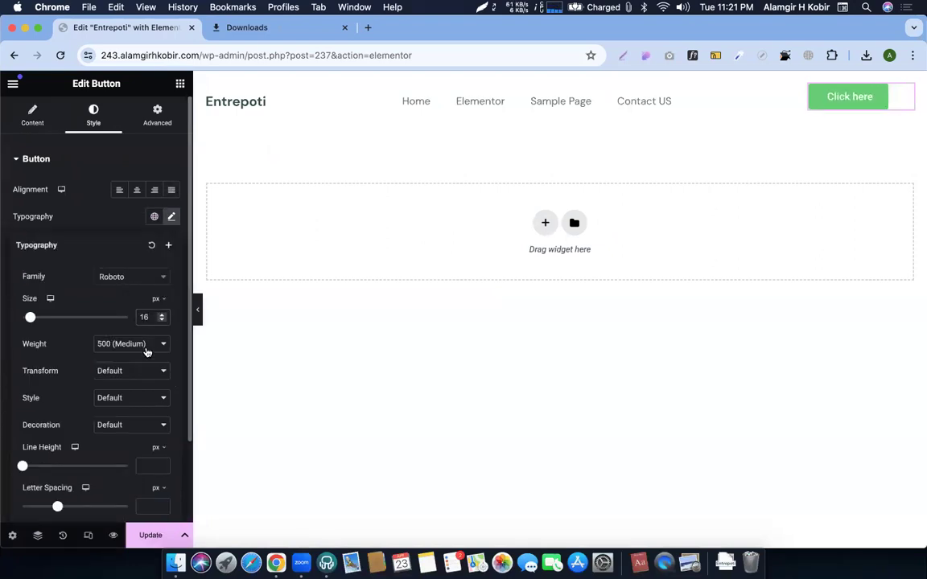
pyautogui.click(143, 343)
pyautogui.click(121, 365)
pyautogui.click(150, 464)
pyautogui.write('28')
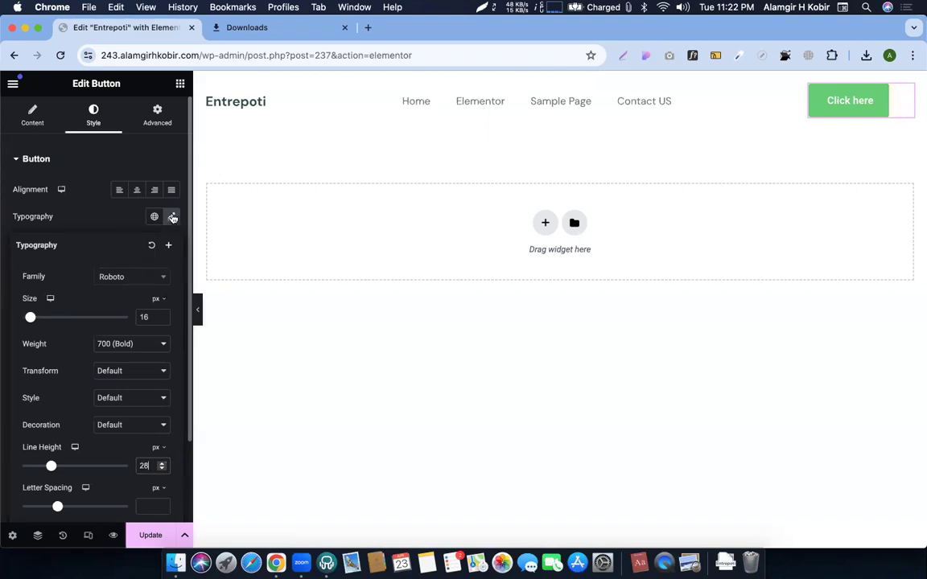
# Set the header button's font family to DM Sans and update the page
pyautogui.click(133, 277)
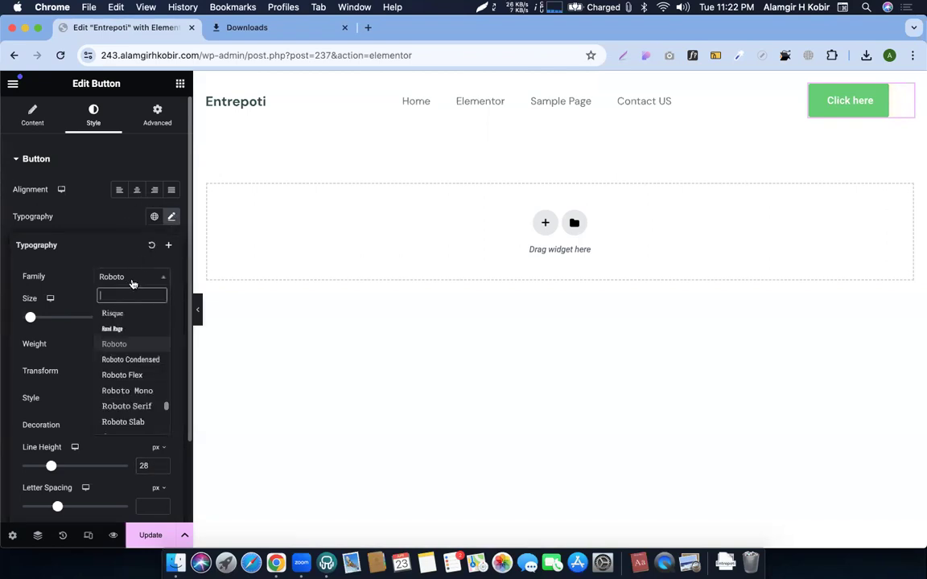
pyautogui.write('dm s')
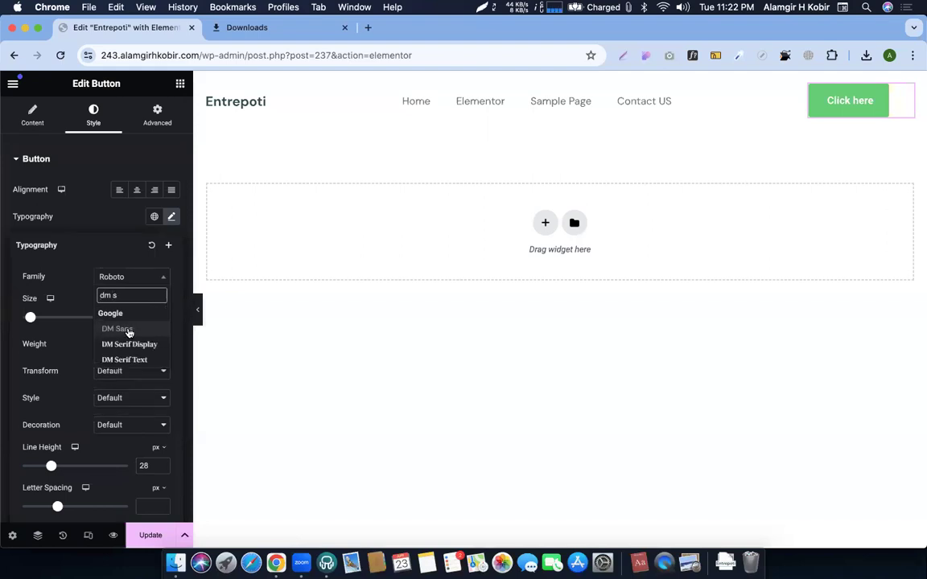
pyautogui.click(121, 329)
pyautogui.click(150, 534)
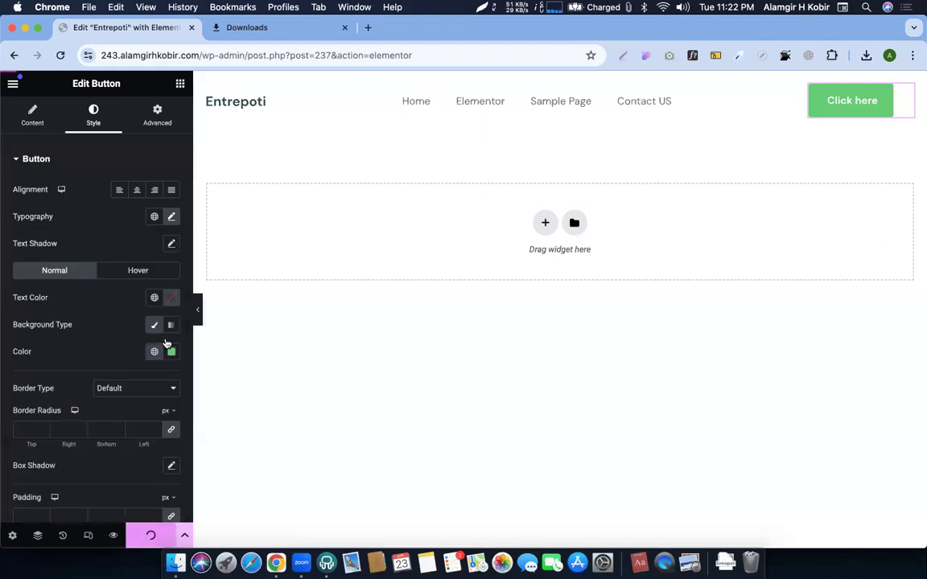
# Switch to the Figma design and inspect the text properties of the hero heading and the paragraph below it
pyautogui.hotkey('ctrl', 'Left')
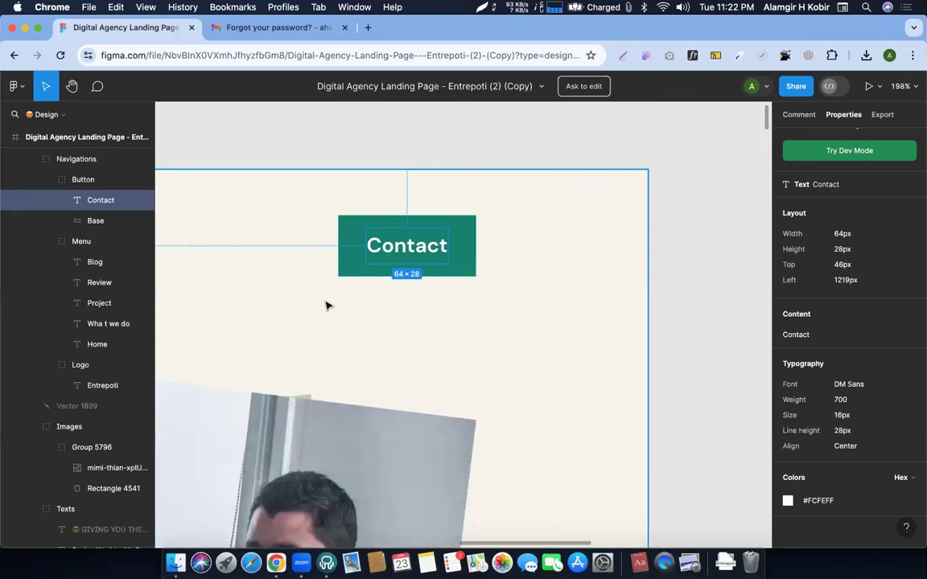
pyautogui.scroll(-5, 327, 304)
pyautogui.scroll(-5, 327, 305)
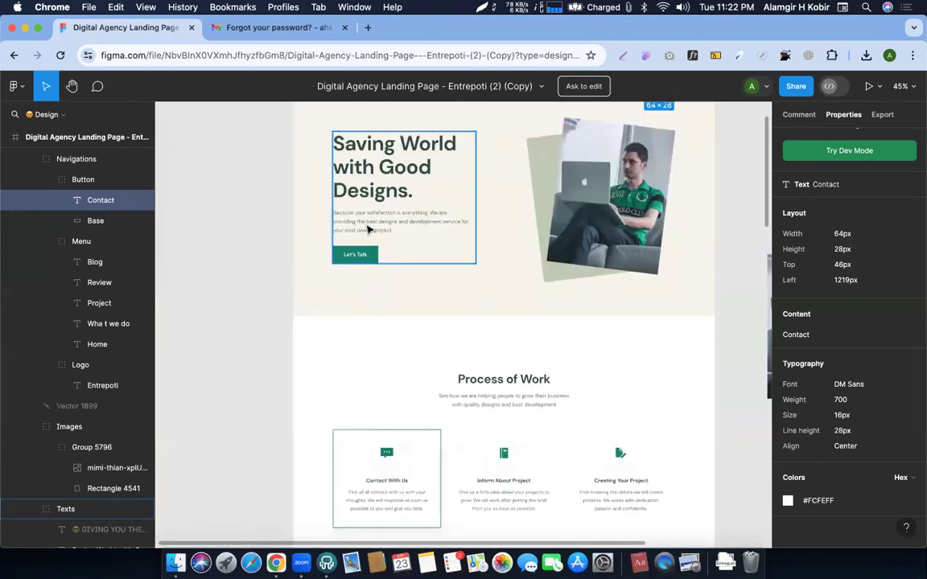
pyautogui.click(356, 231)
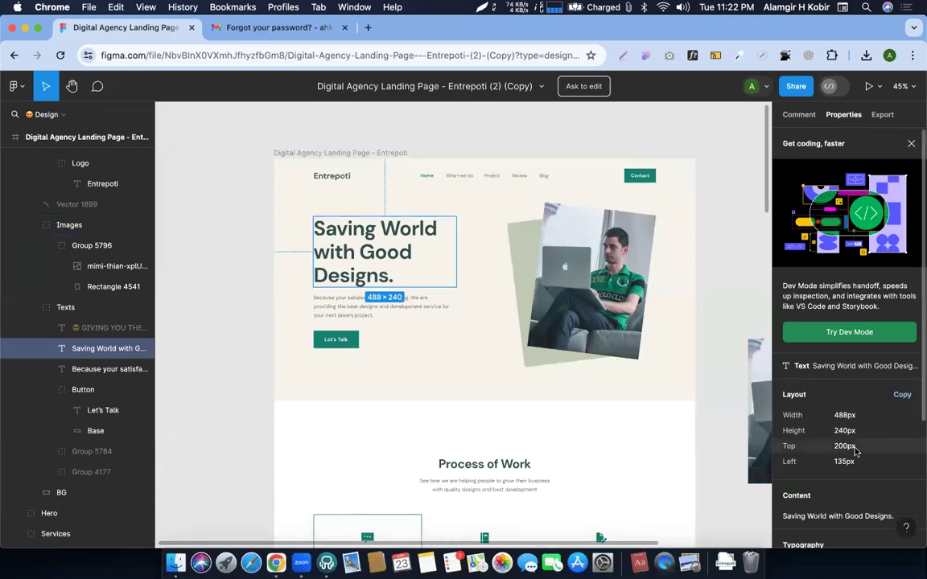
pyautogui.scroll(-2, 855, 452)
pyautogui.click(343, 300)
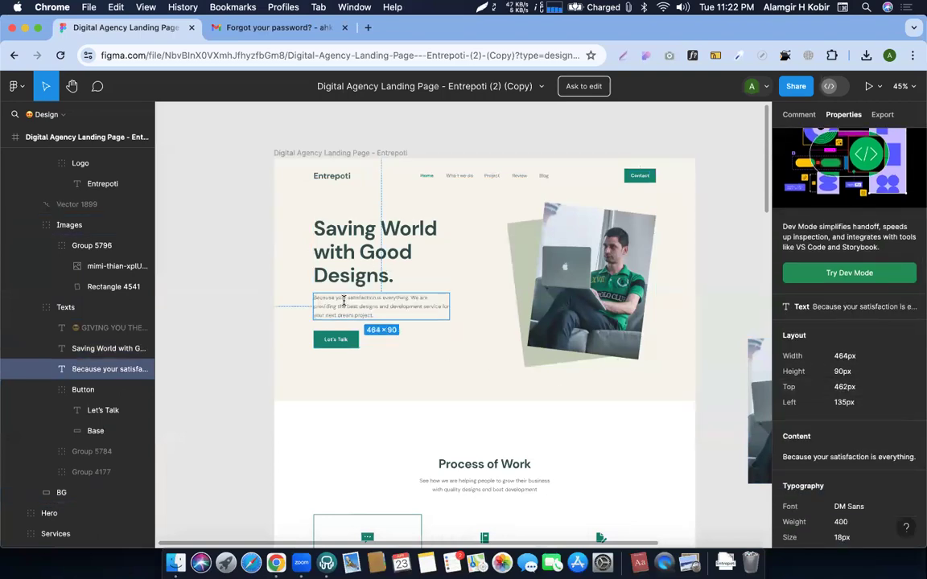
# Switch back to the Elementor editor and open the Site Settings
pyautogui.hotkey('ctrl', 'Right')
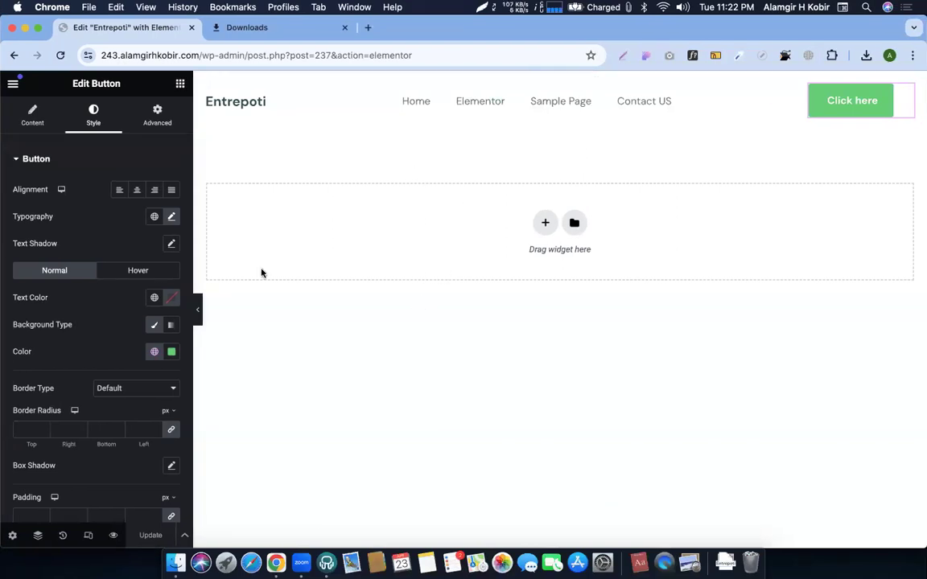
pyautogui.click(13, 82)
pyautogui.click(56, 145)
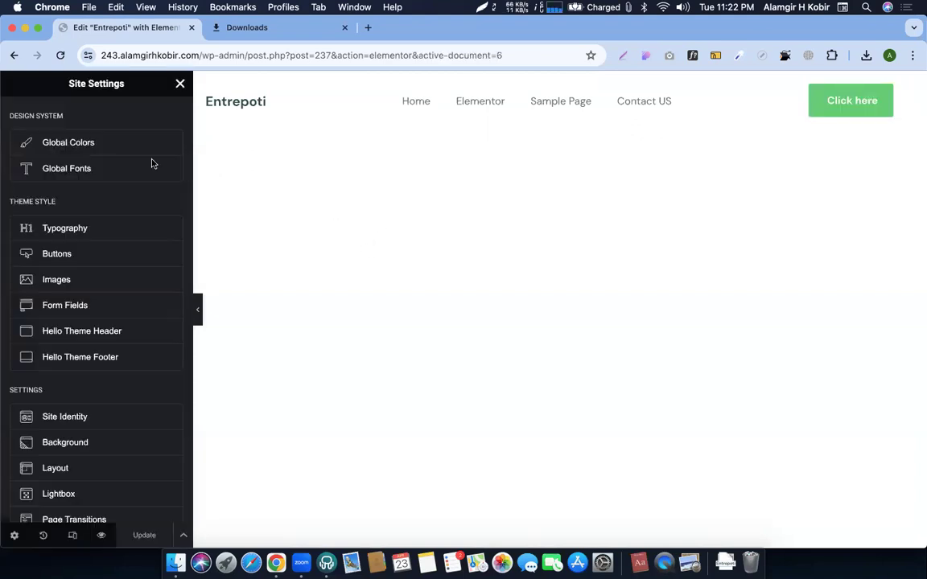
# Return to the Figma design and look over the landing page's hero, Process of Work and recent projects sections
pyautogui.hotkey('ctrl', 'Left')
pyautogui.hscroll(2, 435, 357)
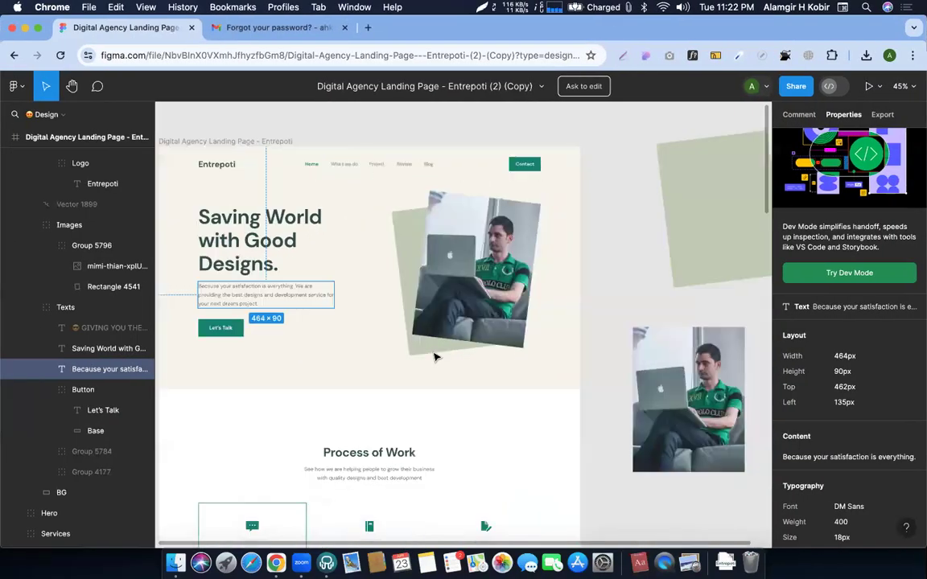
pyautogui.scroll(-5, 435, 356)
pyautogui.scroll(-4, 435, 357)
pyautogui.scroll(5, 435, 358)
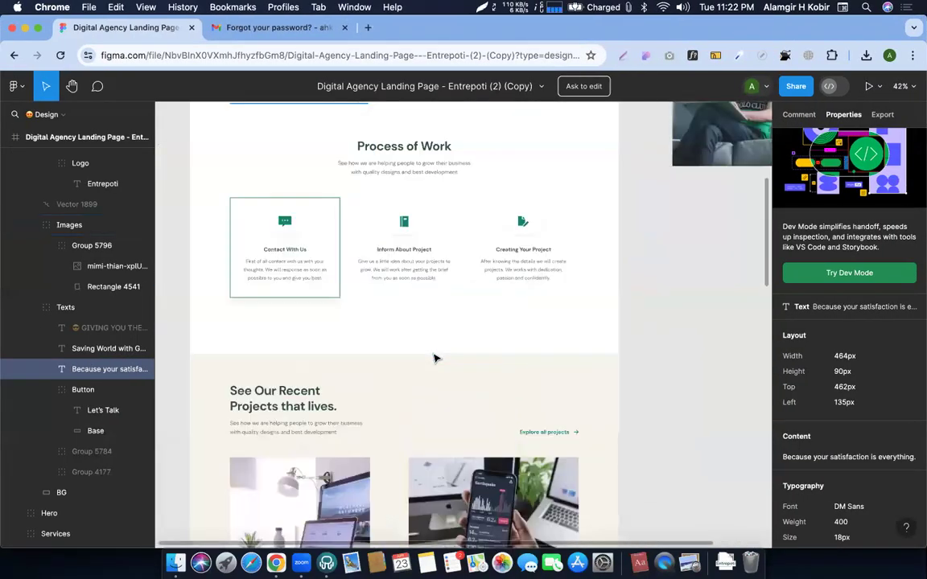
pyautogui.scroll(3, 433, 358)
pyautogui.scroll(3, 433, 358)
pyautogui.scroll(-4, 434, 357)
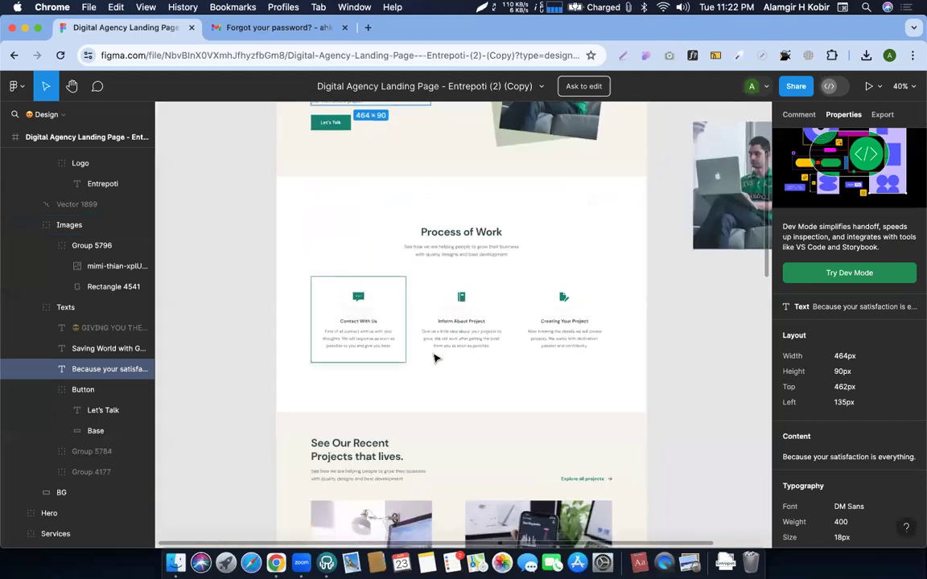
pyautogui.scroll(3, 435, 358)
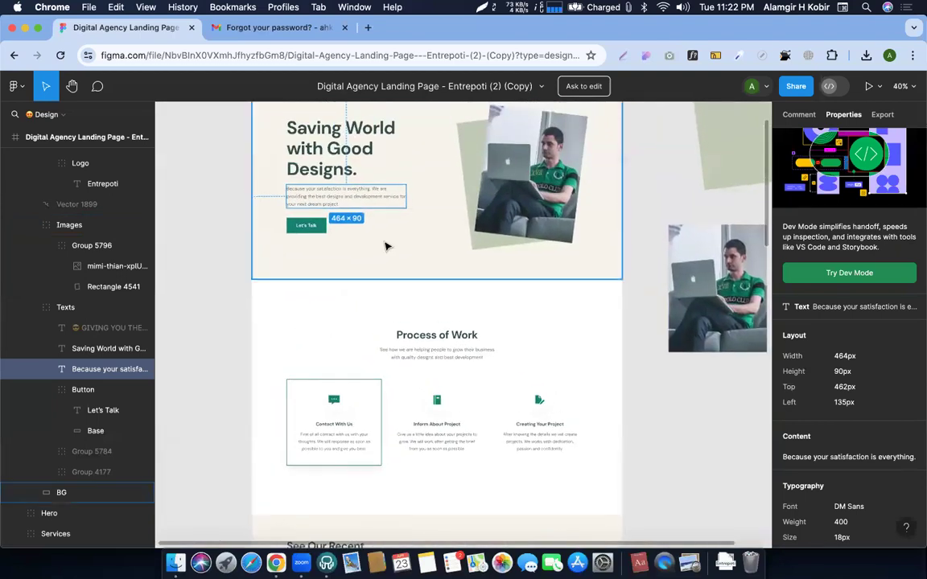
pyautogui.scroll(5, 344, 249)
pyautogui.scroll(2, 343, 249)
pyautogui.scroll(-4, 344, 249)
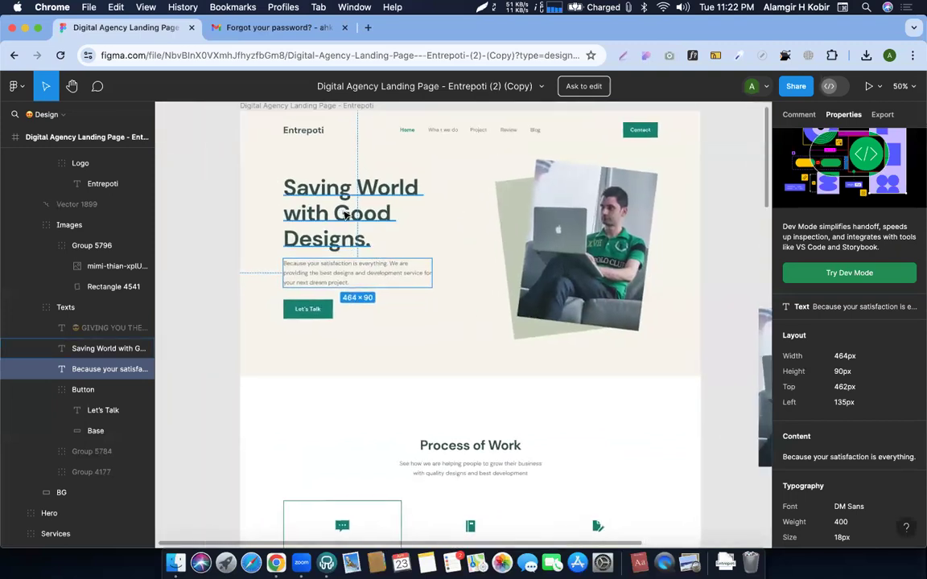
# Examine the typography of the hero heading and the Process of Work heading, and look through the page down to the footer
pyautogui.click(344, 212)
pyautogui.scroll(-15, 365, 249)
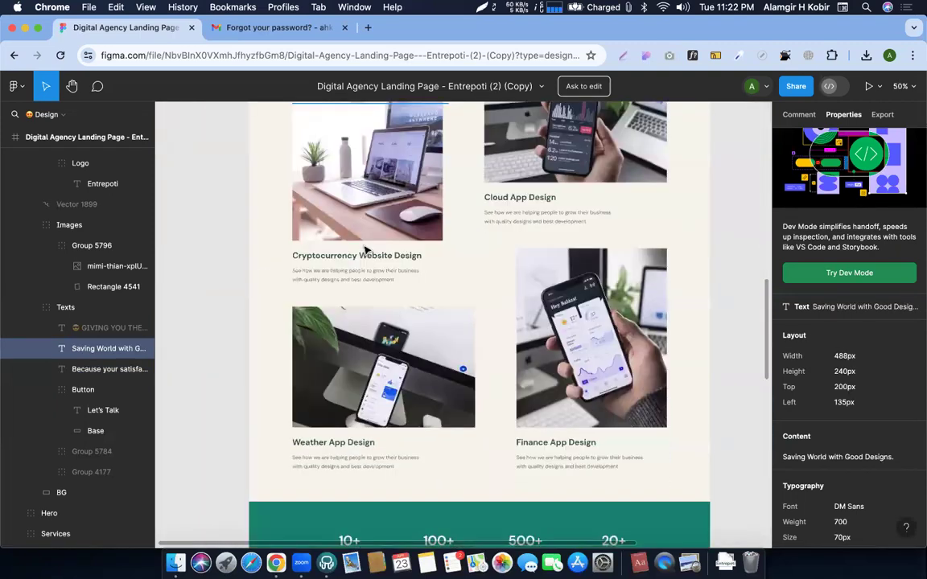
pyautogui.scroll(-5, 364, 250)
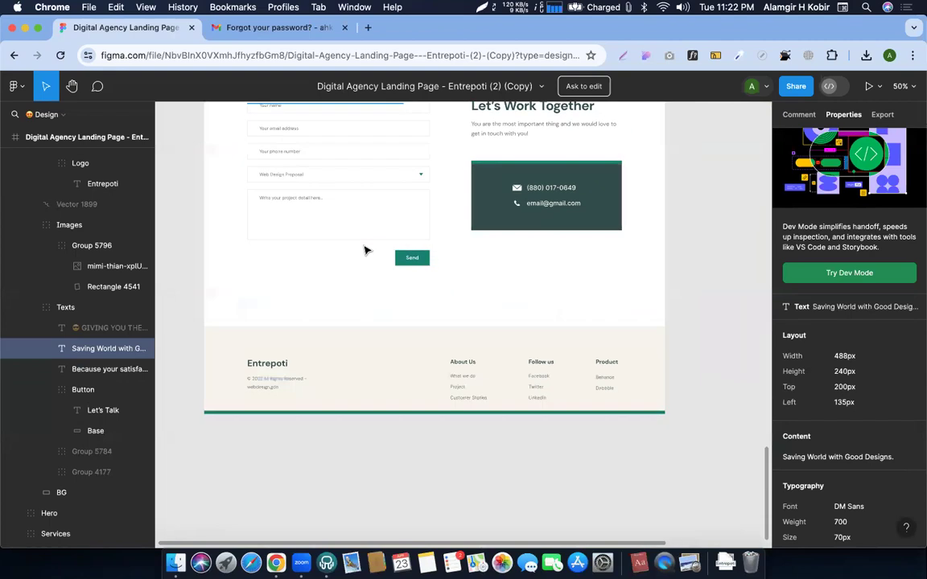
pyautogui.scroll(10, 365, 250)
pyautogui.scroll(8, 365, 251)
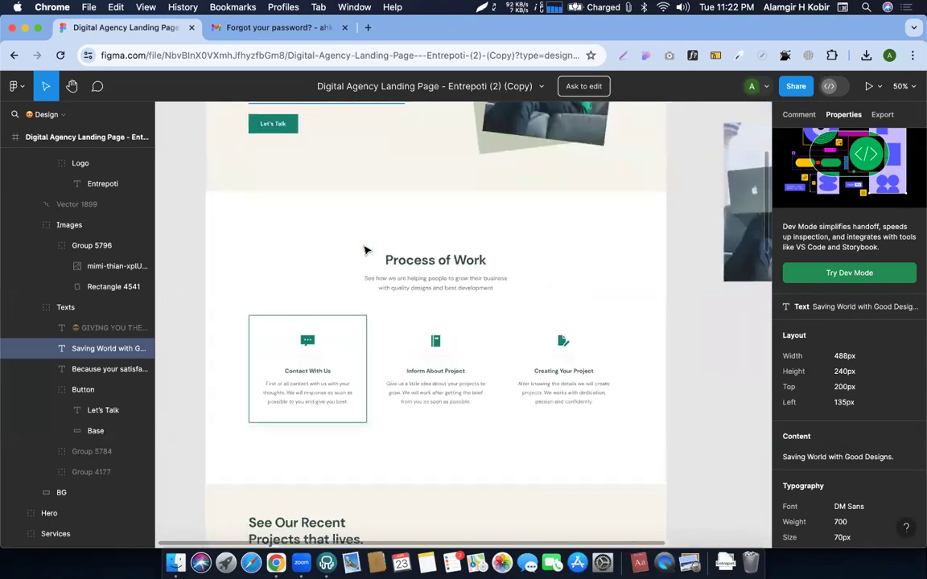
pyautogui.click(425, 259)
pyautogui.scroll(-4, 326, 252)
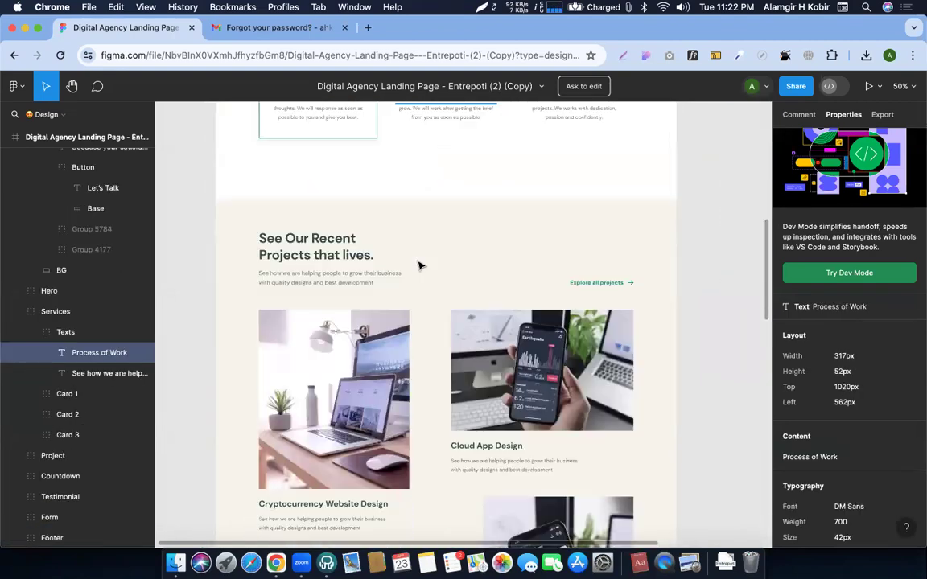
# Inspect the typography of the See Our Recent Projects heading and compare it with the Process of Work heading
pyautogui.scroll(3, 325, 252)
pyautogui.scroll(-2, 327, 253)
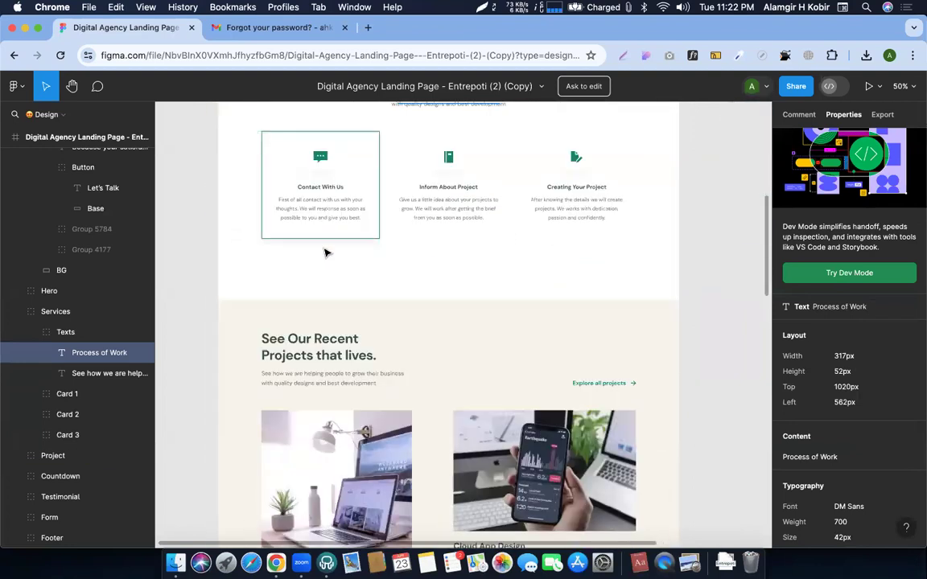
pyautogui.click(306, 337)
pyautogui.doubleClick(306, 337)
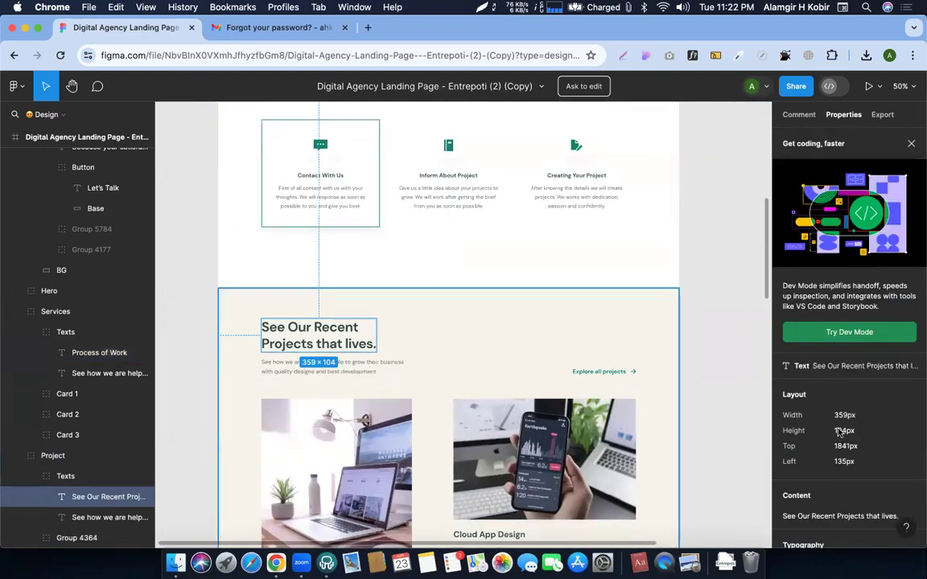
pyautogui.scroll(-2, 859, 467)
pyautogui.scroll(-1, 859, 467)
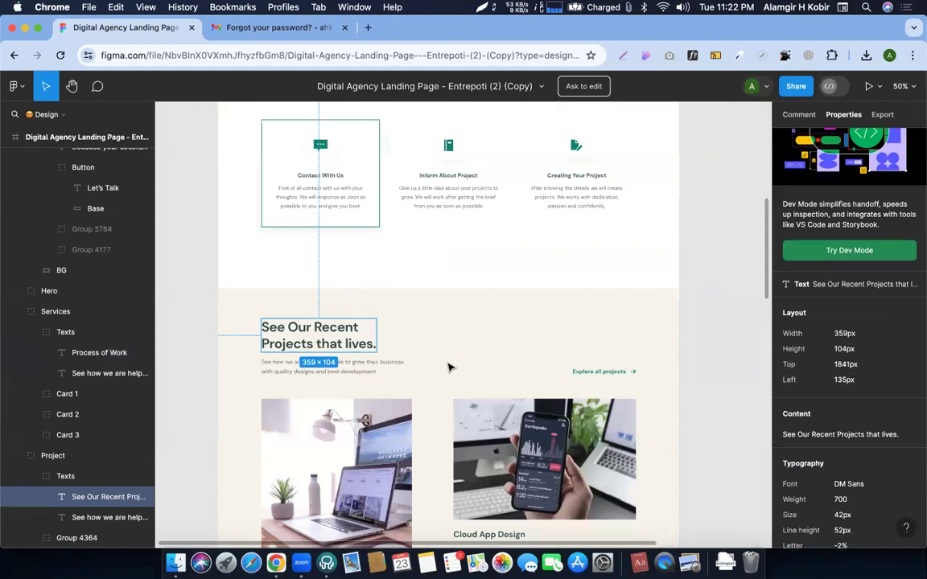
pyautogui.scroll(4, 450, 366)
pyautogui.click(442, 259)
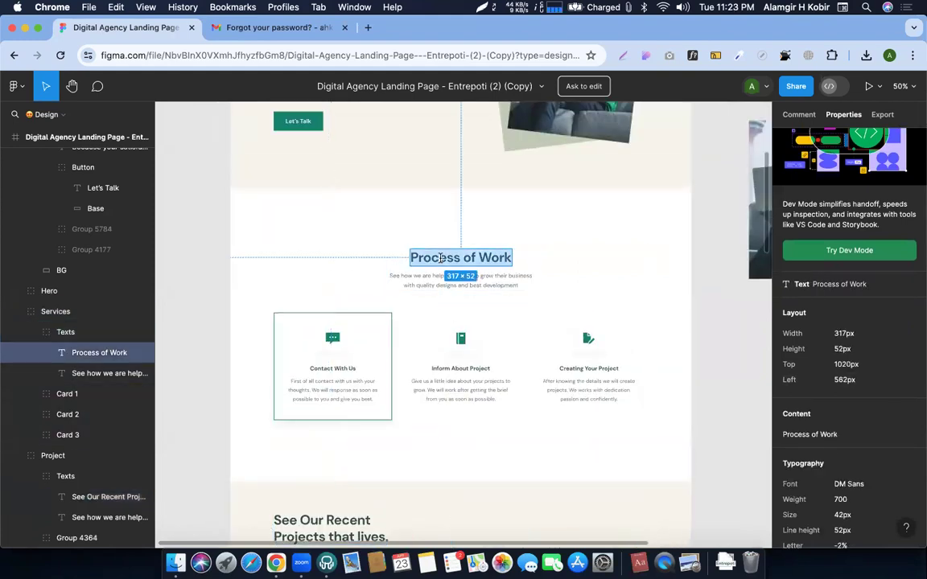
# Inspect the text properties of the Weather App Design title and the What Our Client Say heading
pyautogui.scroll(-1, 786, 418)
pyautogui.scroll(-10, 591, 426)
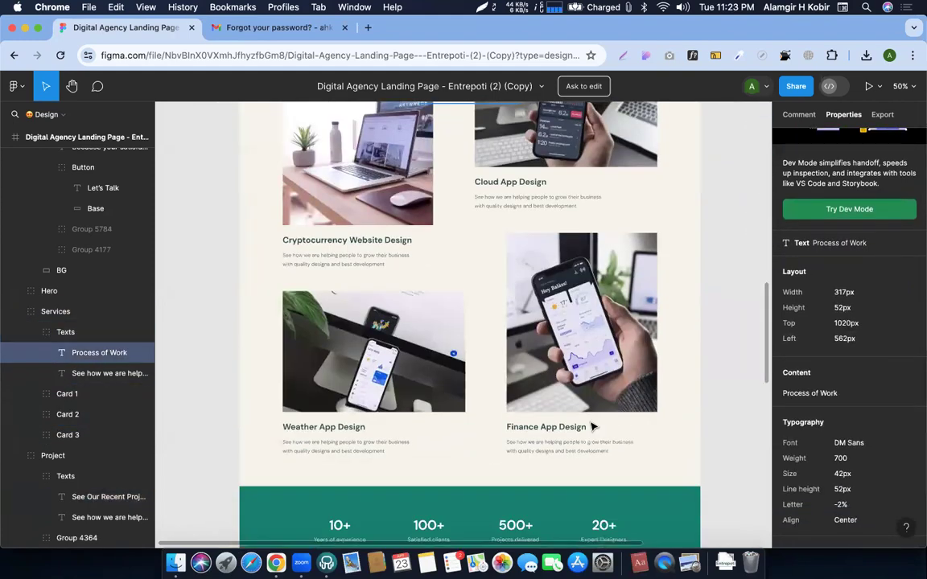
pyautogui.click(320, 429)
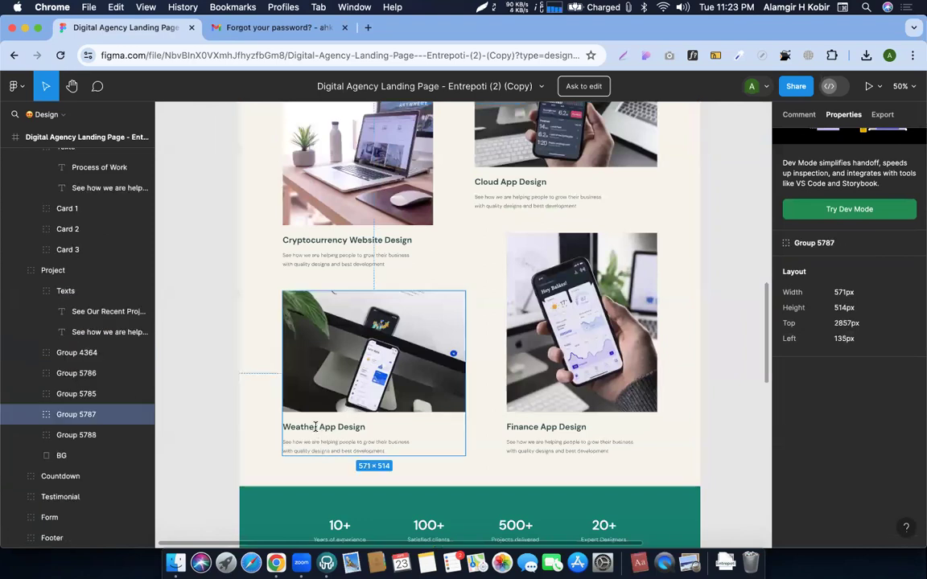
pyautogui.click(320, 429)
pyautogui.scroll(-5, 631, 435)
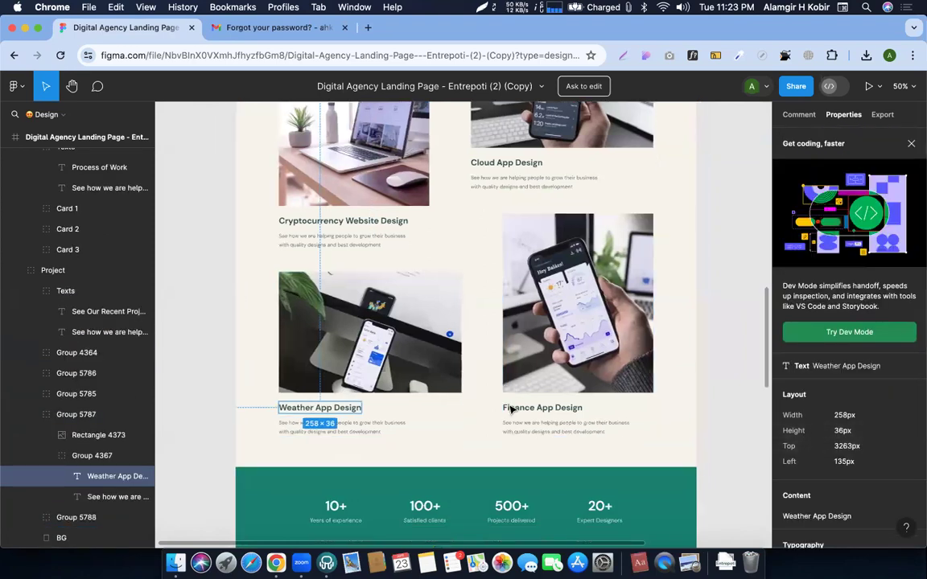
pyautogui.click(407, 417)
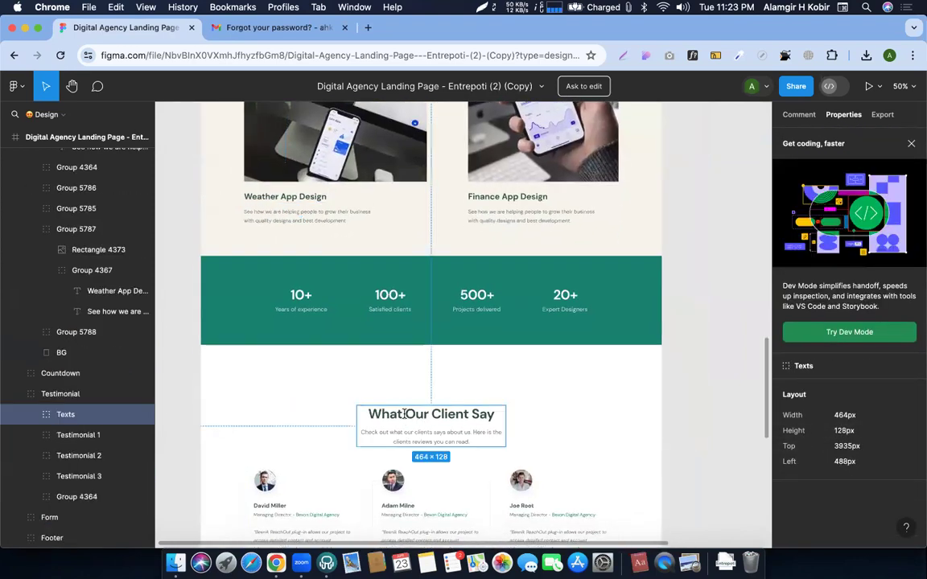
pyautogui.click(407, 417)
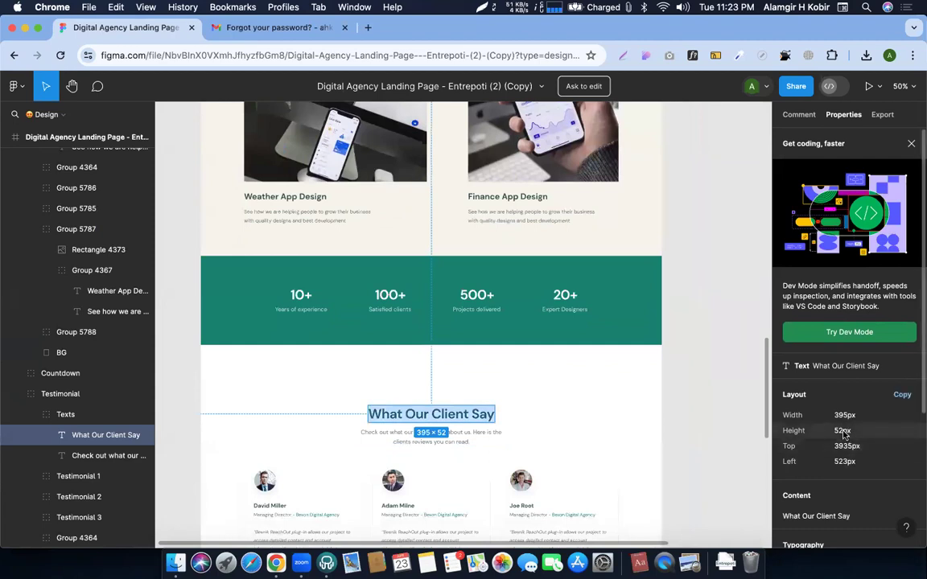
pyautogui.scroll(-3, 843, 434)
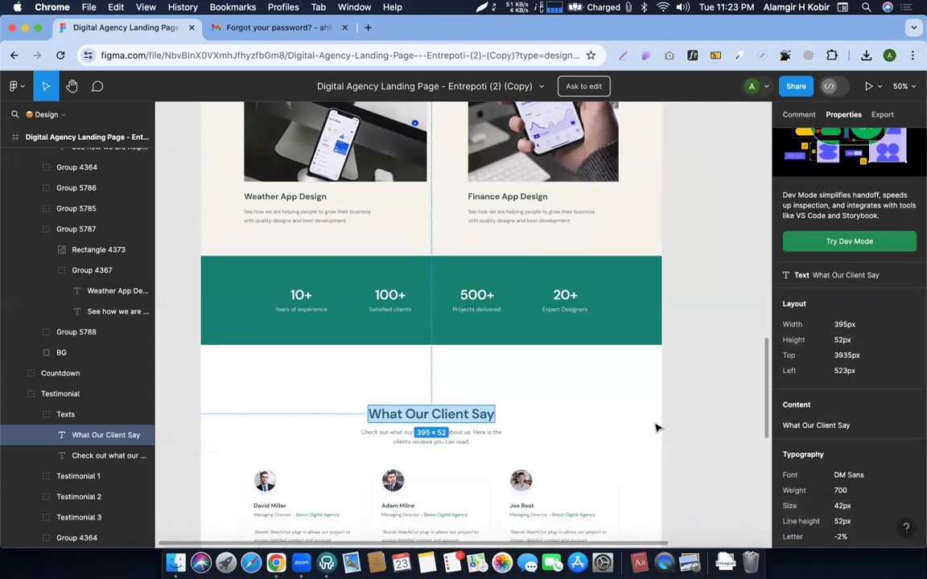
# Return to the Process of Work section of the design and select its heading
pyautogui.click(488, 388)
pyautogui.scroll(14, 453, 421)
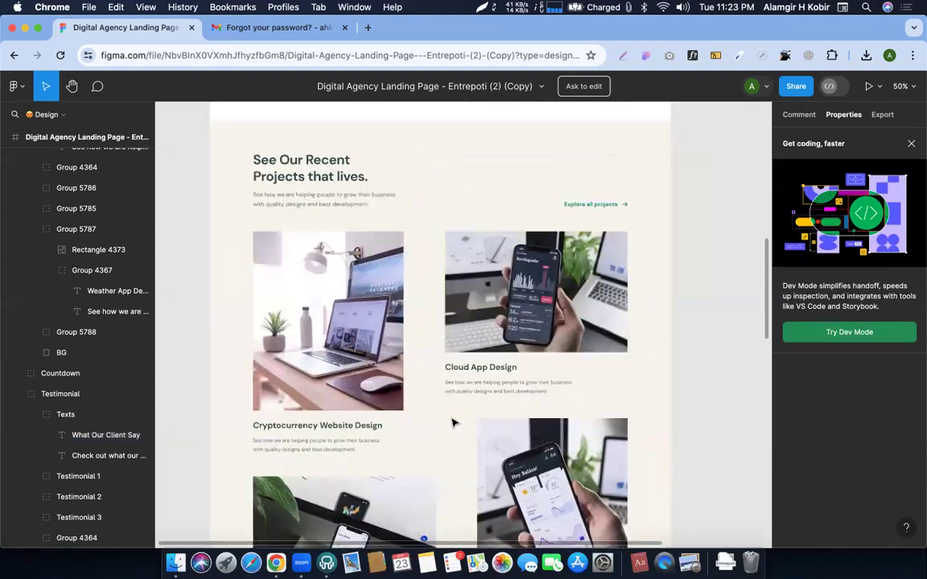
pyautogui.scroll(6, 453, 422)
pyautogui.scroll(-3, 414, 426)
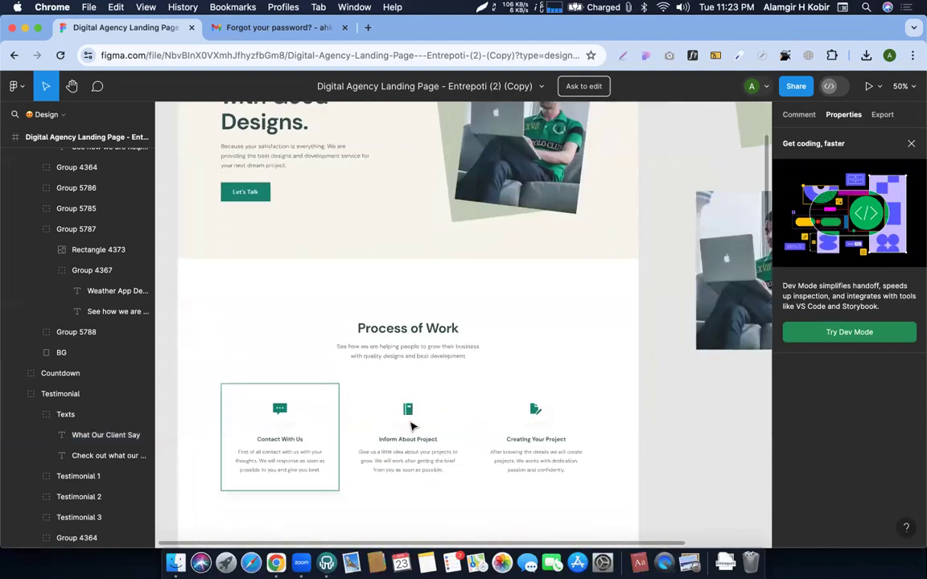
pyautogui.click(383, 330)
# Switch to the Elementor editor and set the Primary global font's family to DM Sans
pyautogui.hotkey('ctrl', 'Right')
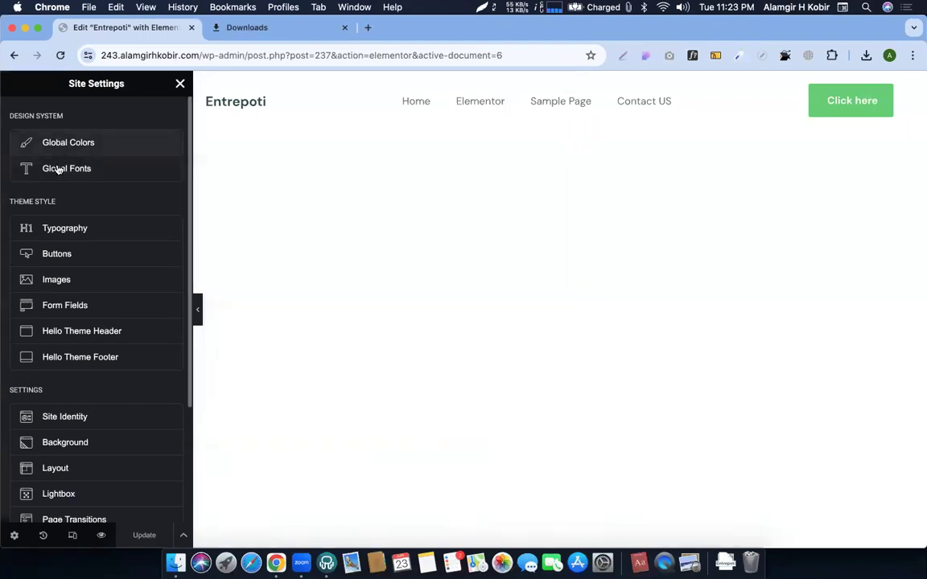
pyautogui.click(56, 176)
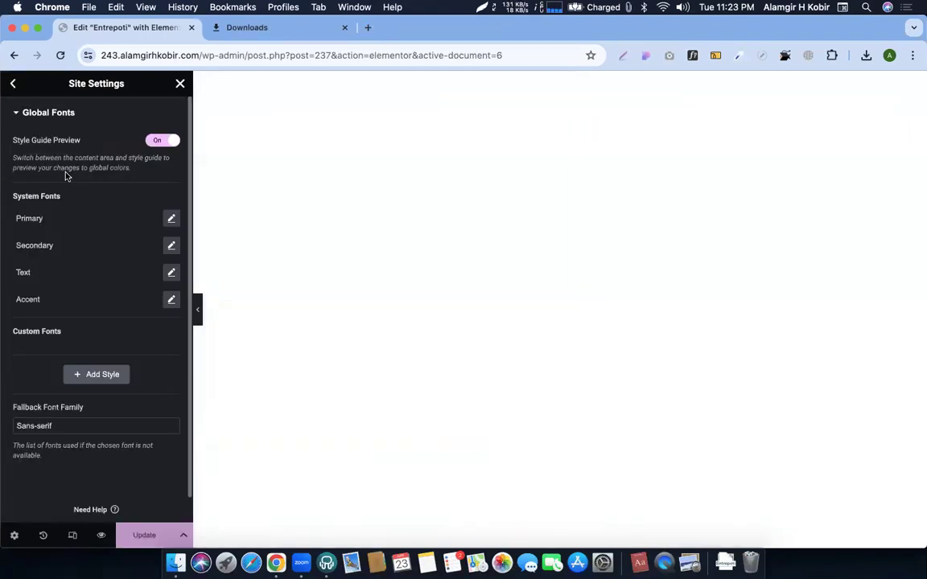
pyautogui.click(168, 220)
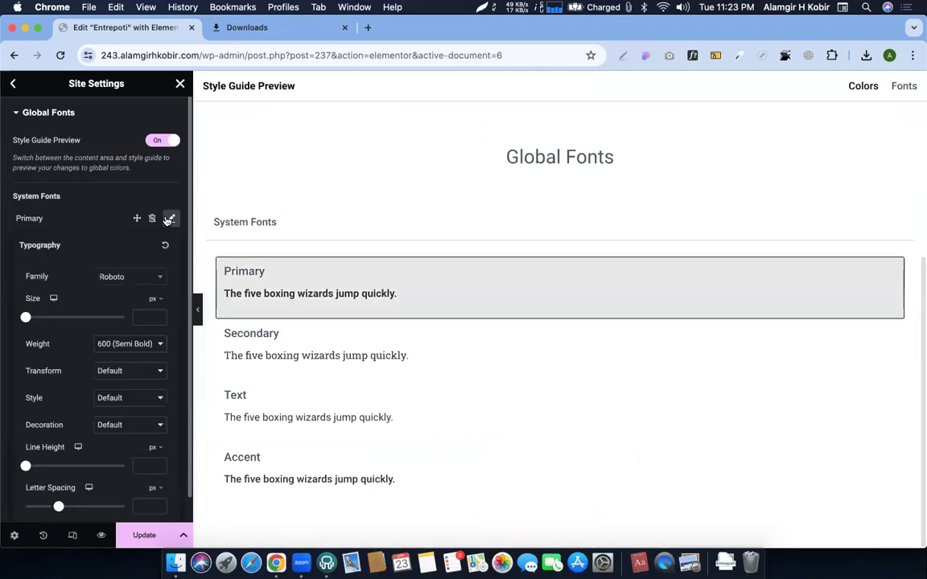
pyautogui.click(122, 279)
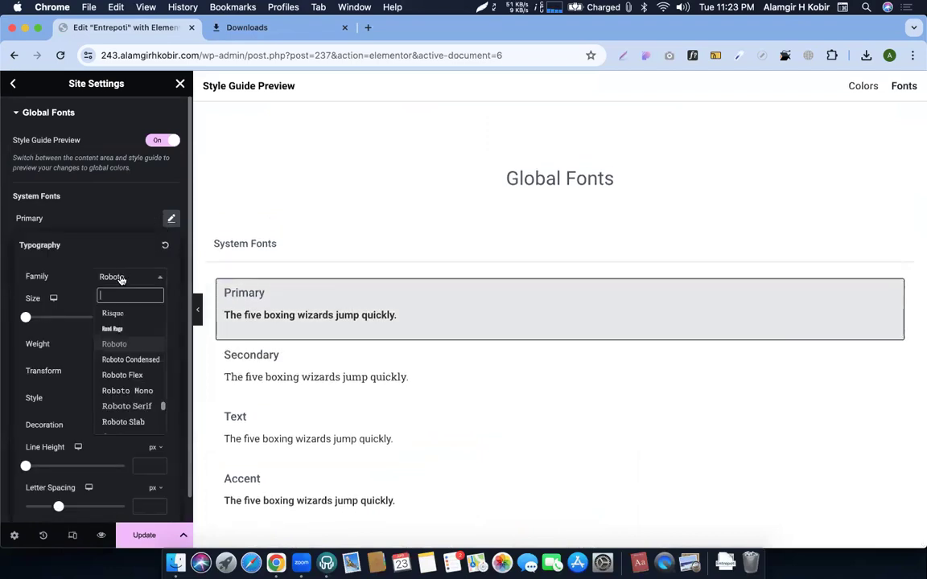
pyautogui.write('dm')
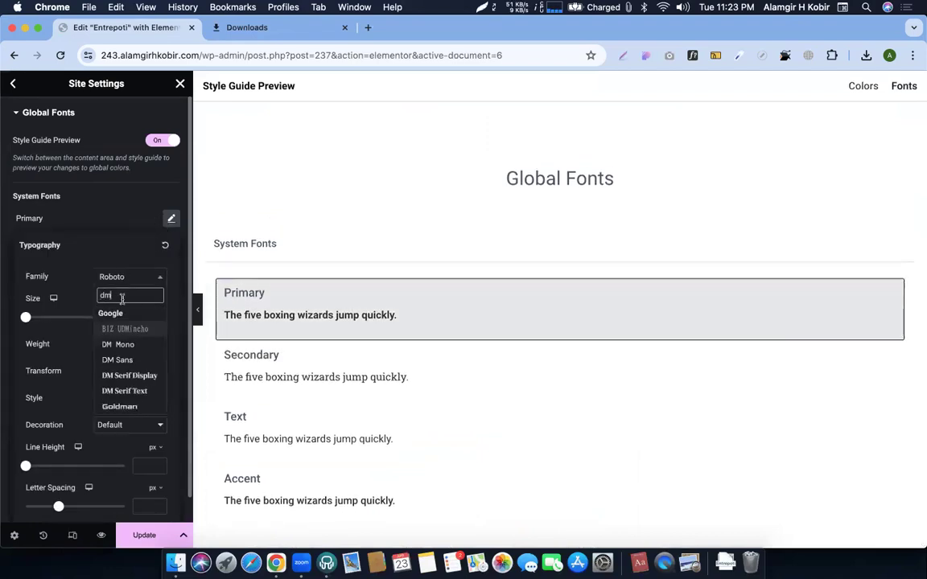
pyautogui.click(125, 362)
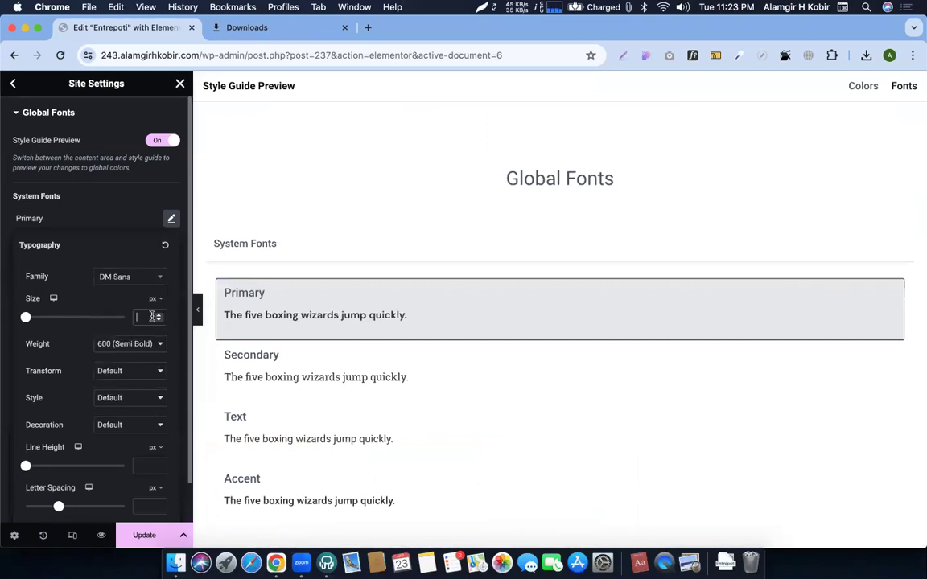
# Switch to the Figma design and check the Process of Work heading's weight, size and line height
pyautogui.hotkey('ctrl', 'Left')
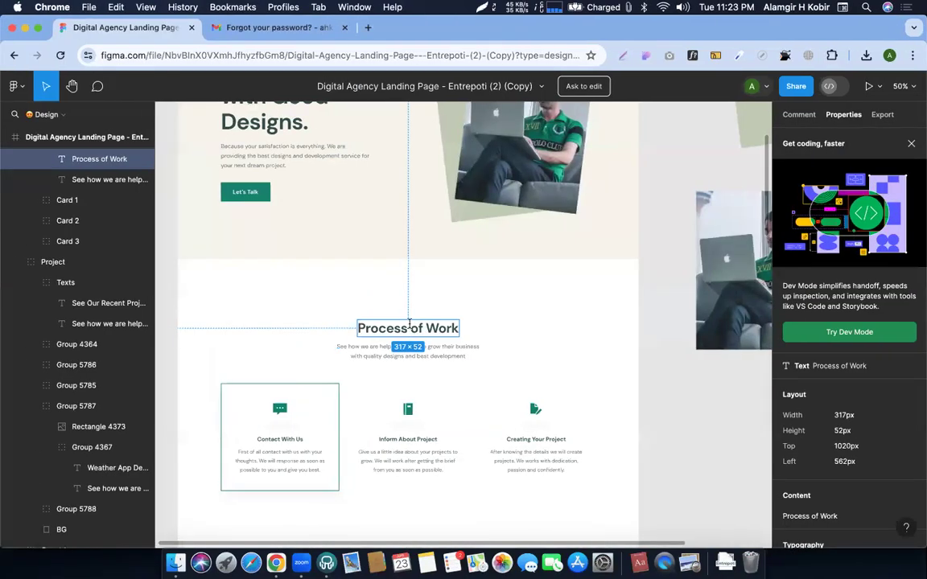
pyautogui.scroll(1, 410, 328)
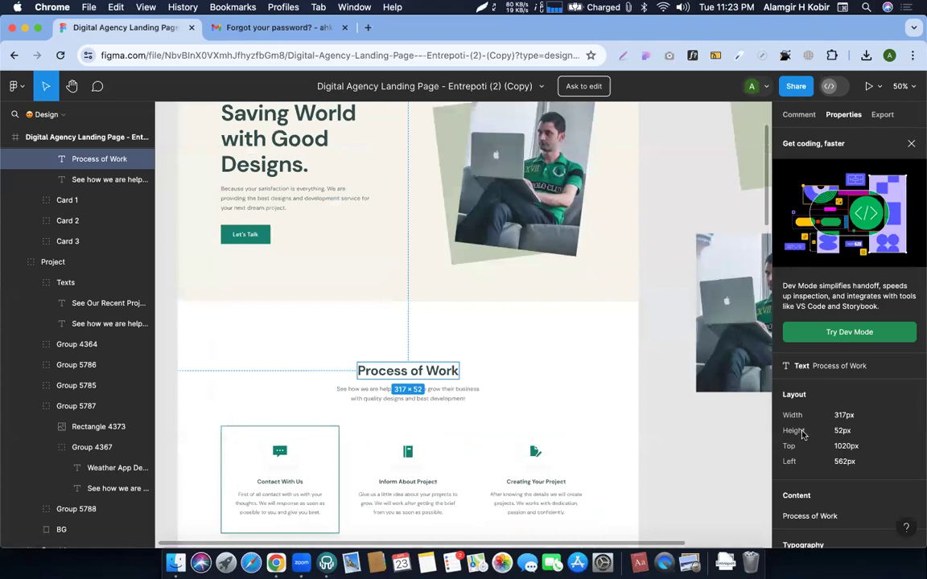
pyautogui.scroll(-5, 802, 434)
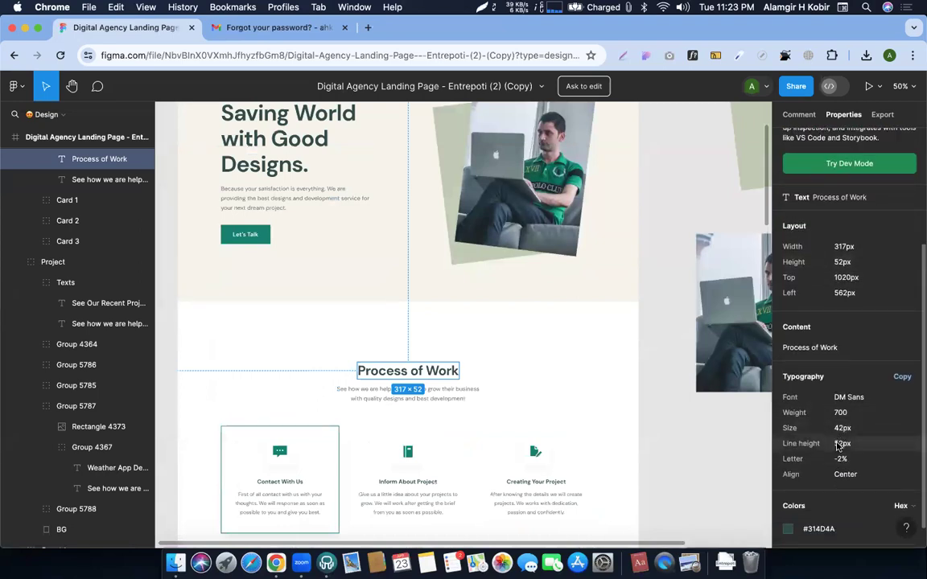
# Back in Elementor, set the Primary global font to size 42 px, weight 700 (Bold) and line height 52 px
pyautogui.hotkey('ctrl', 'Right')
pyautogui.click(139, 315)
pyautogui.write('42')
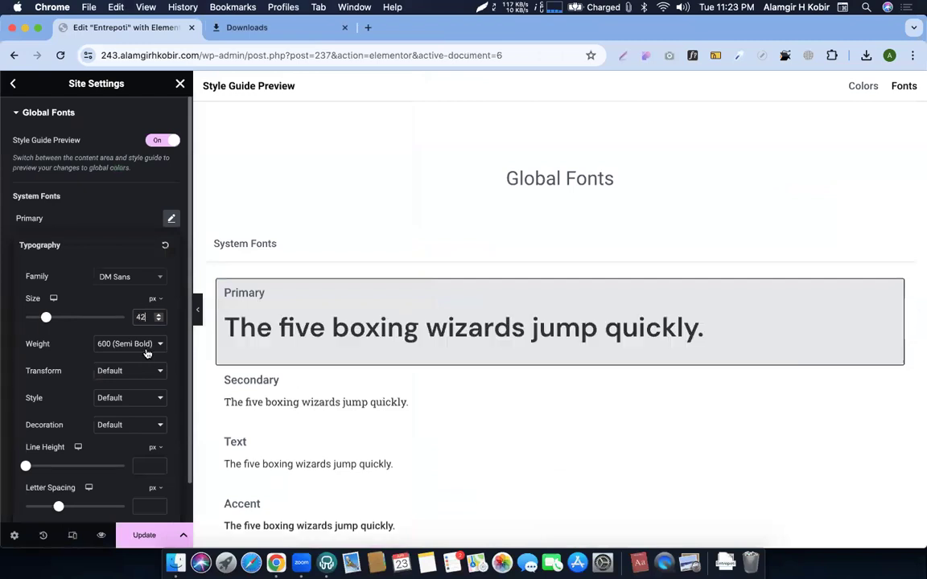
pyautogui.click(141, 346)
pyautogui.click(121, 319)
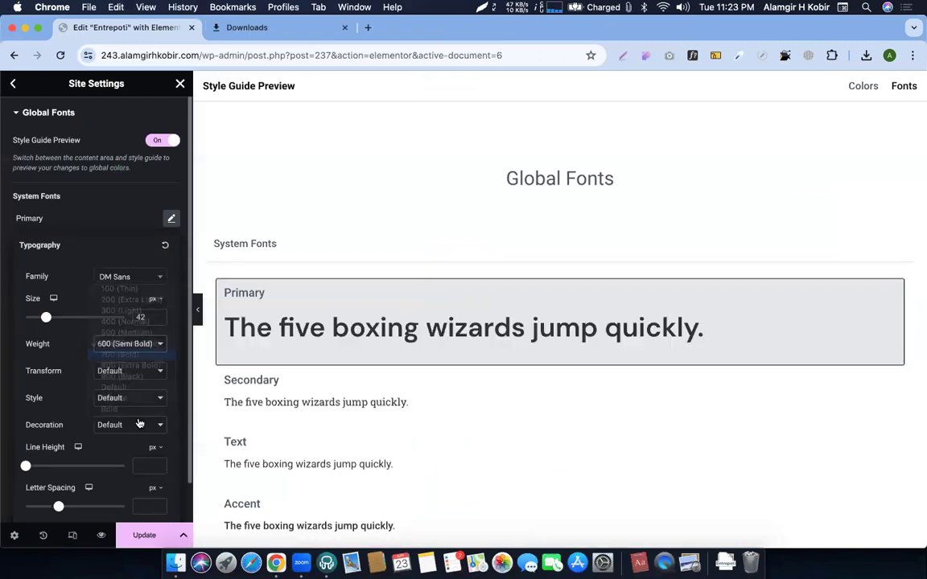
pyautogui.write('5')
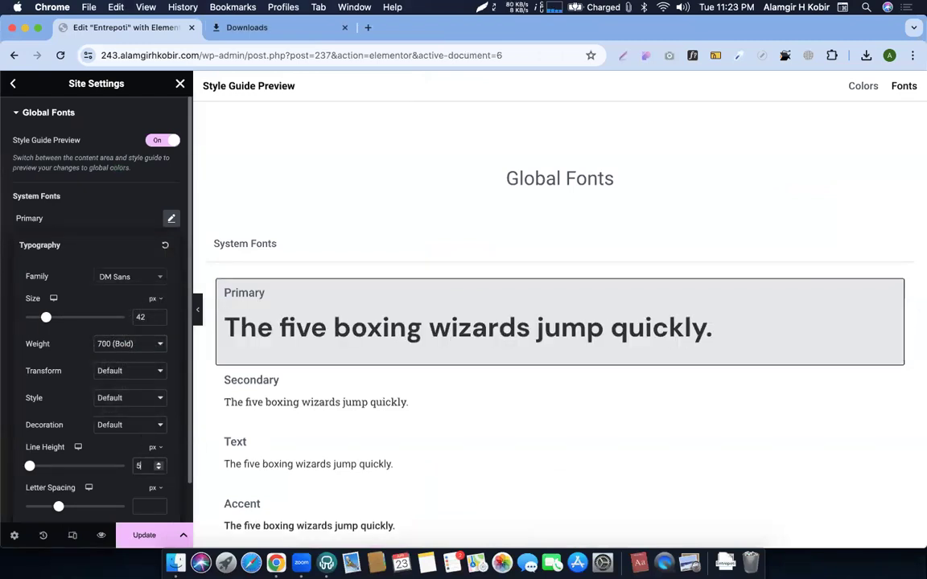
pyautogui.write('2')
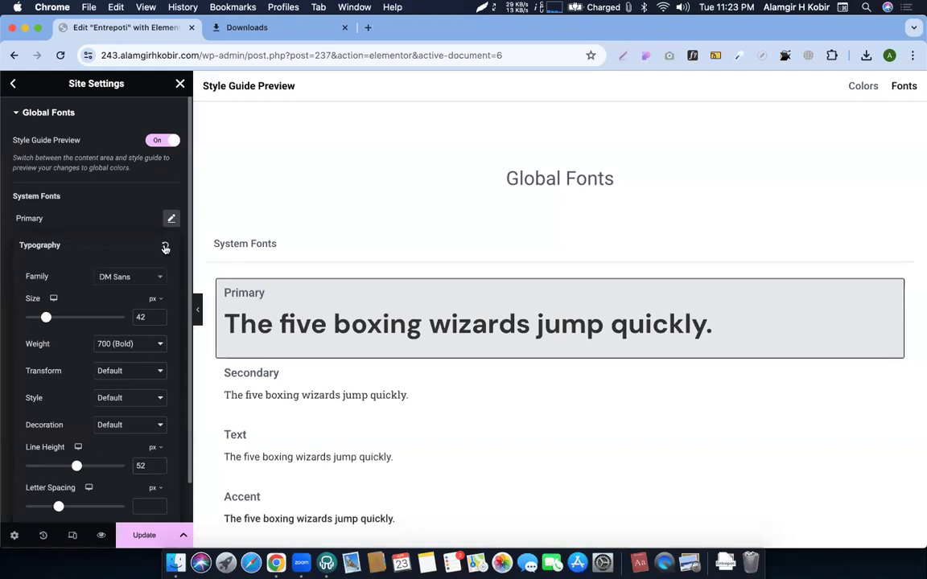
pyautogui.click(169, 218)
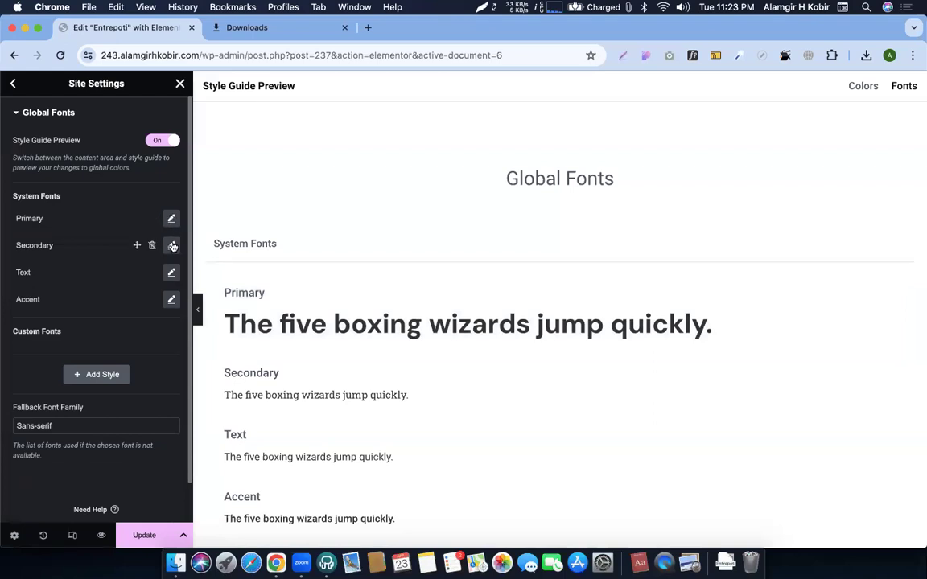
# Open the Secondary global font's typography settings and inspect the paragraph below the Process of Work heading in Figma
pyautogui.scroll(-2, 325, 295)
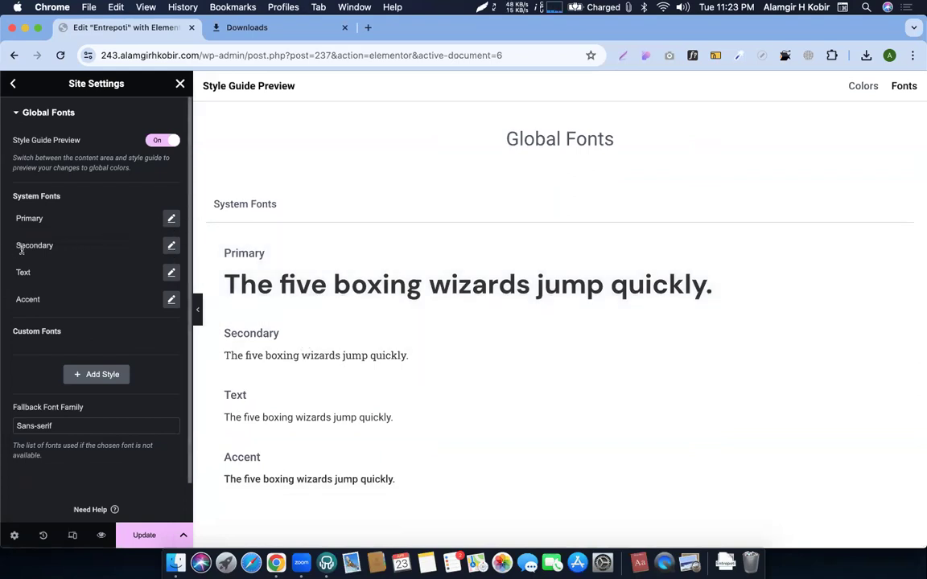
pyautogui.click(171, 245)
pyautogui.hotkey('ctrl', 'Left')
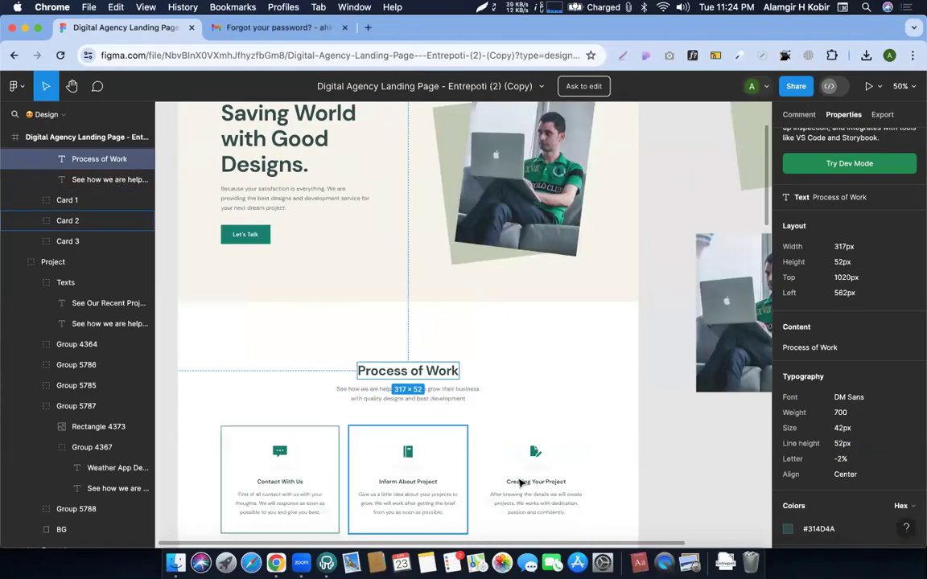
pyautogui.click(405, 402)
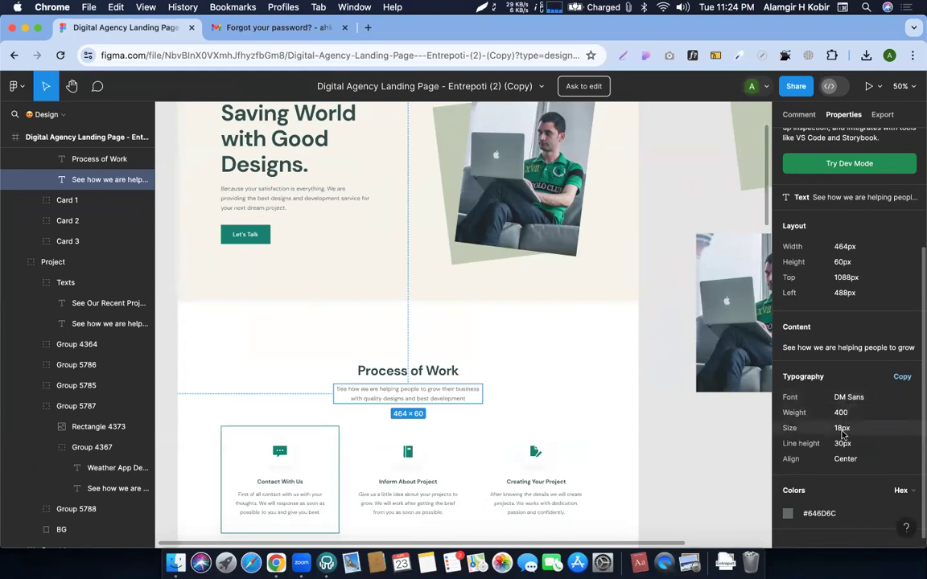
# Back in Elementor, set the Secondary global font to DM Sans, size 18 px and line height 30 px
pyautogui.hotkey('ctrl', 'Right')
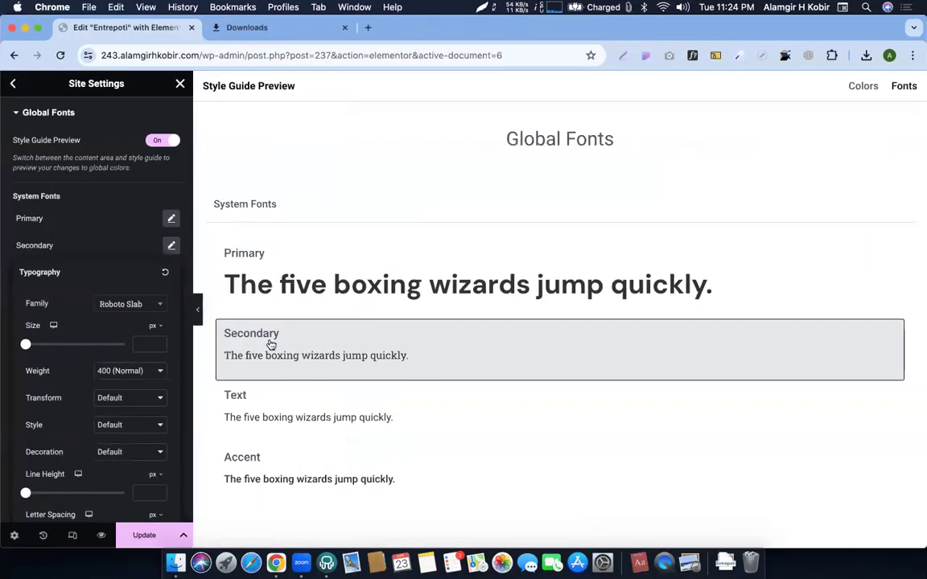
pyautogui.click(144, 304)
pyautogui.write('dm')
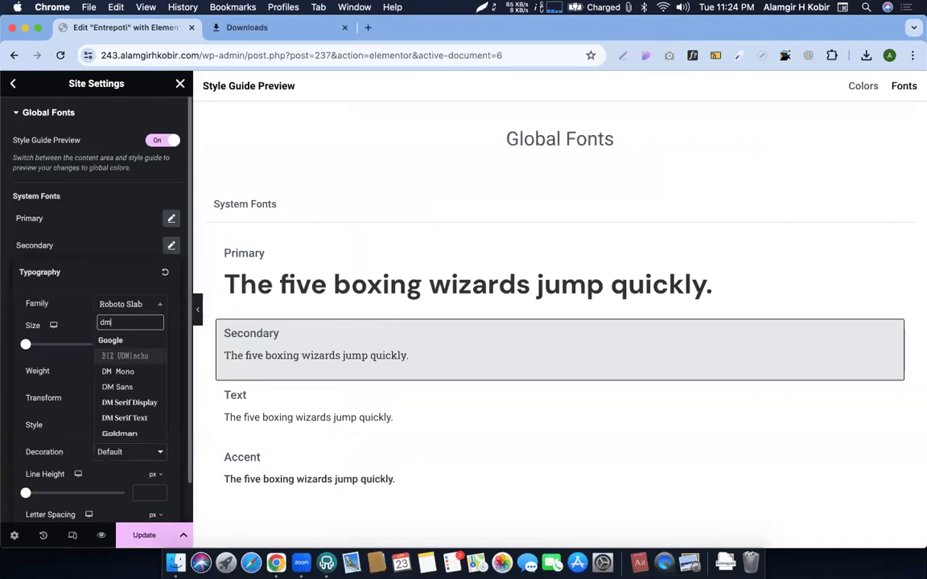
pyautogui.click(122, 389)
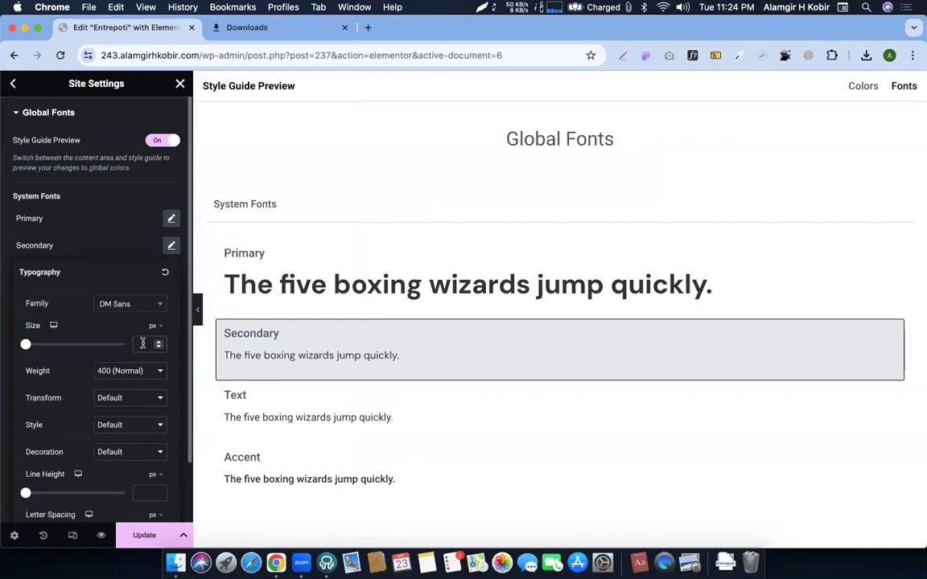
pyautogui.click(142, 344)
pyautogui.write('18')
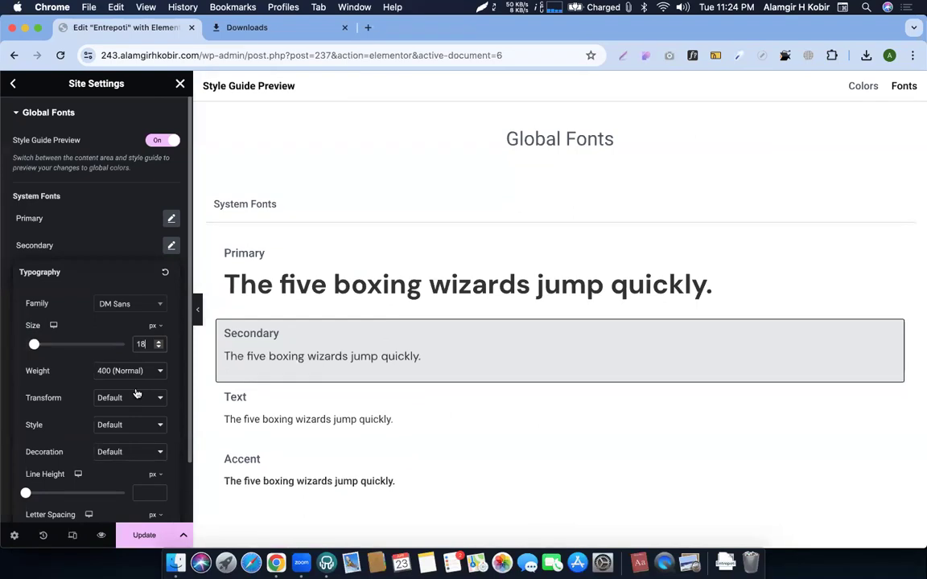
pyautogui.click(148, 491)
pyautogui.write('30')
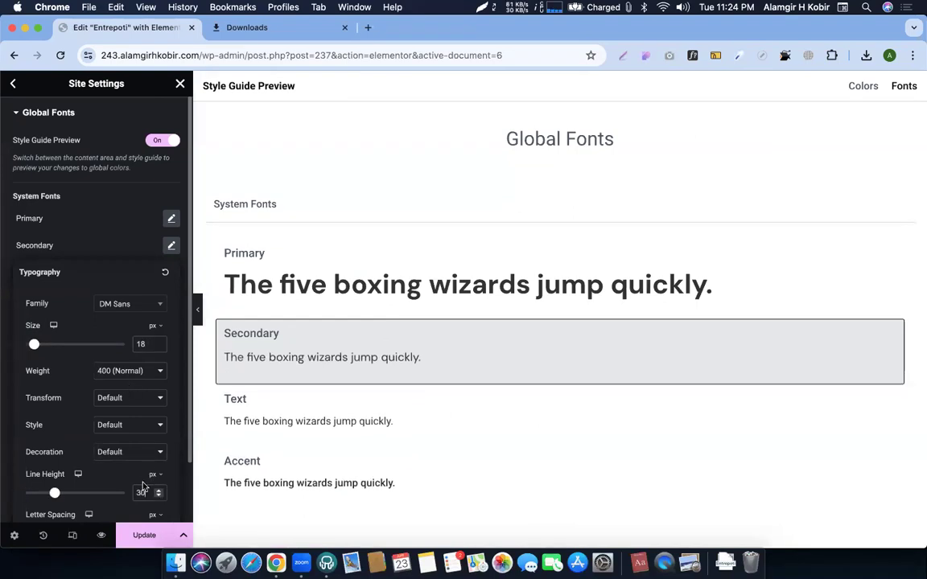
pyautogui.click(172, 246)
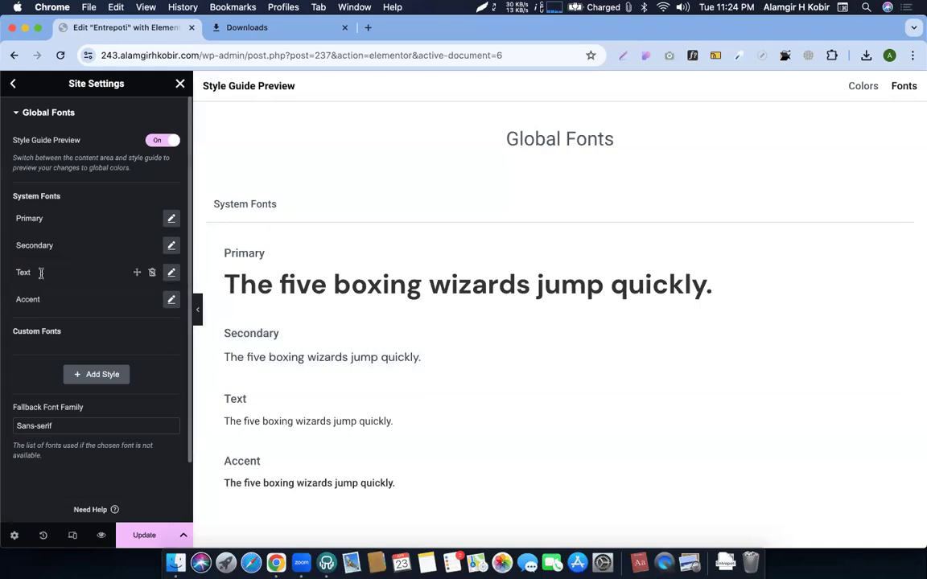
# Open the Text global font's typography settings and look through the Figma page's Process of Work and Recent Projects sections for text styles
pyautogui.click(171, 271)
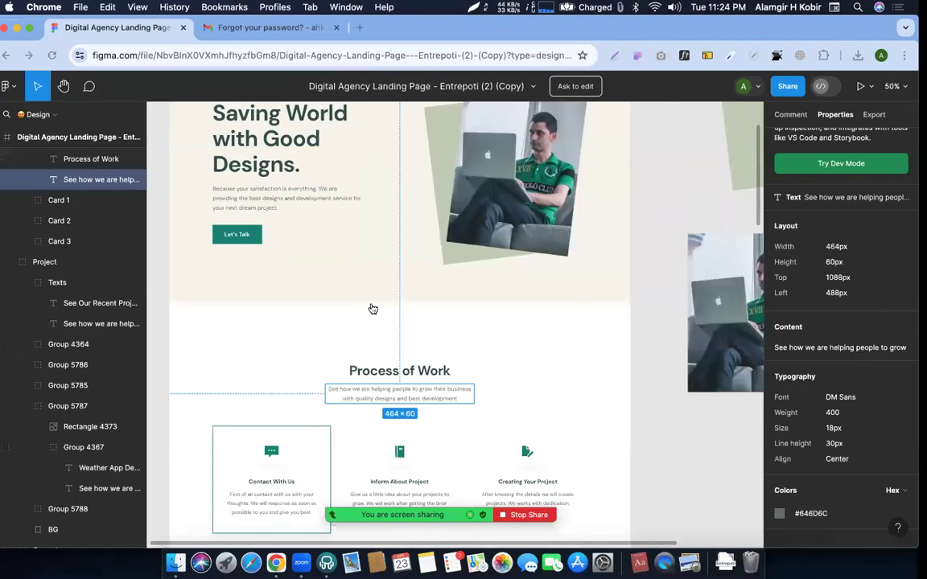
pyautogui.scroll(-1, 378, 314)
pyautogui.scroll(-10, 390, 320)
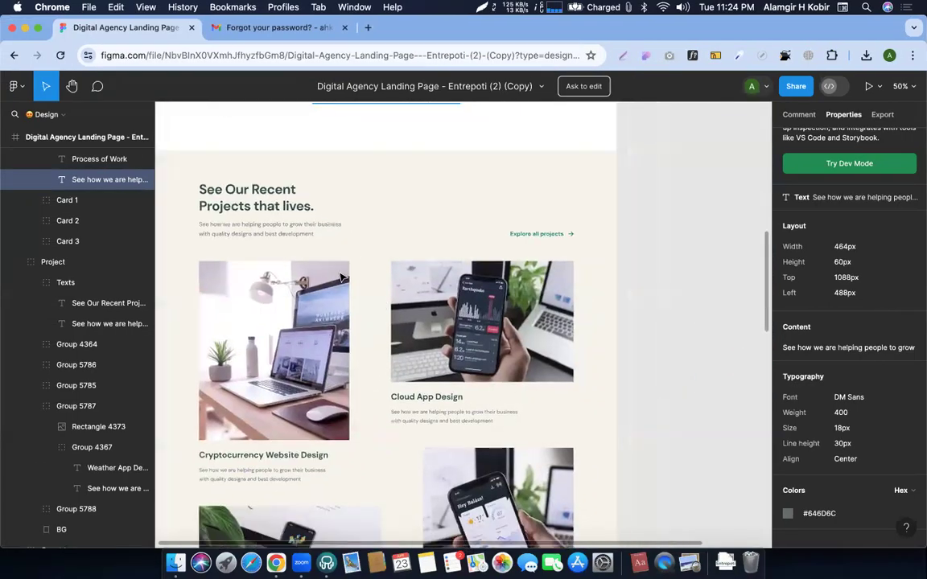
pyautogui.scroll(5, 411, 301)
pyautogui.hscroll(2, 426, 306)
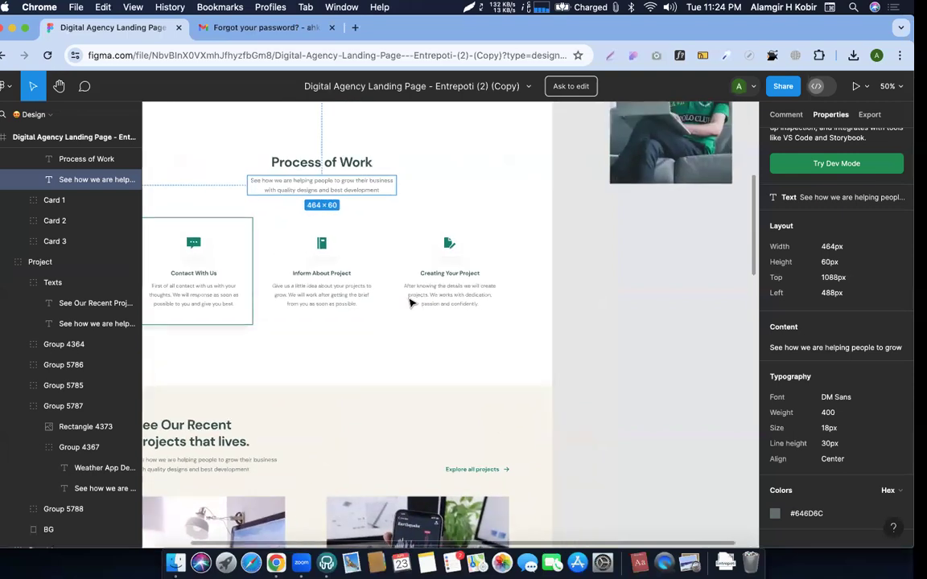
pyautogui.hscroll(-3, 442, 308)
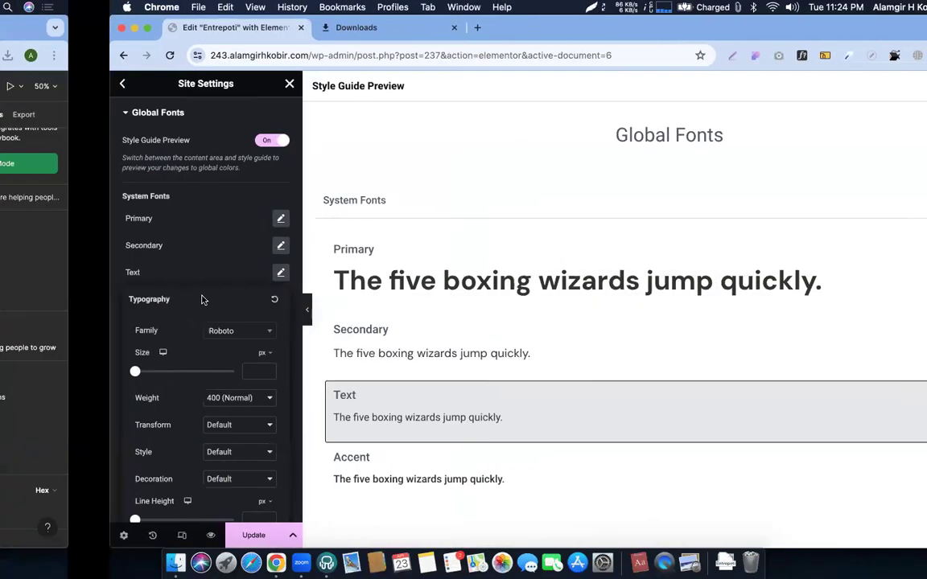
# Back in Elementor, set the Text global font's family to DM Sans and close its typography settings
pyautogui.scroll(-1, 36, 235)
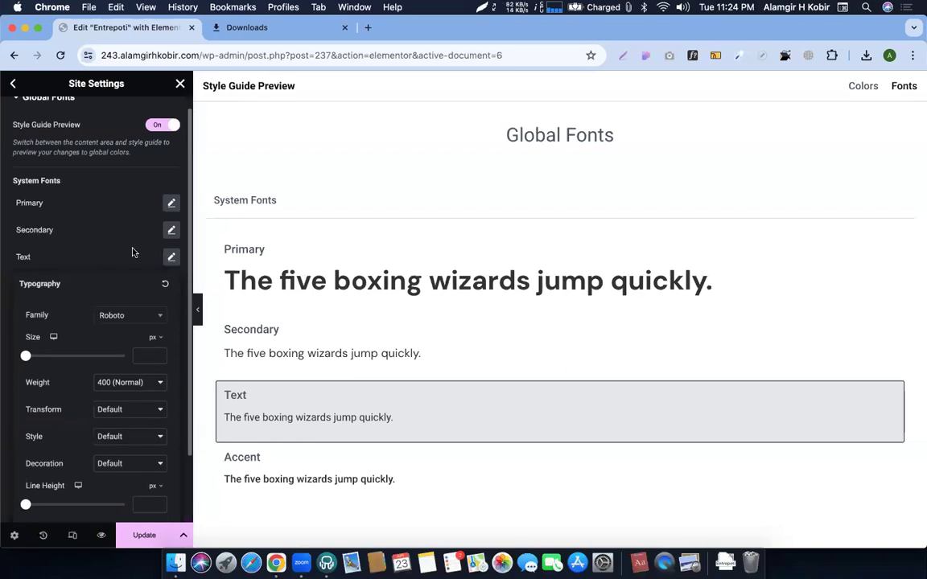
pyautogui.click(172, 256)
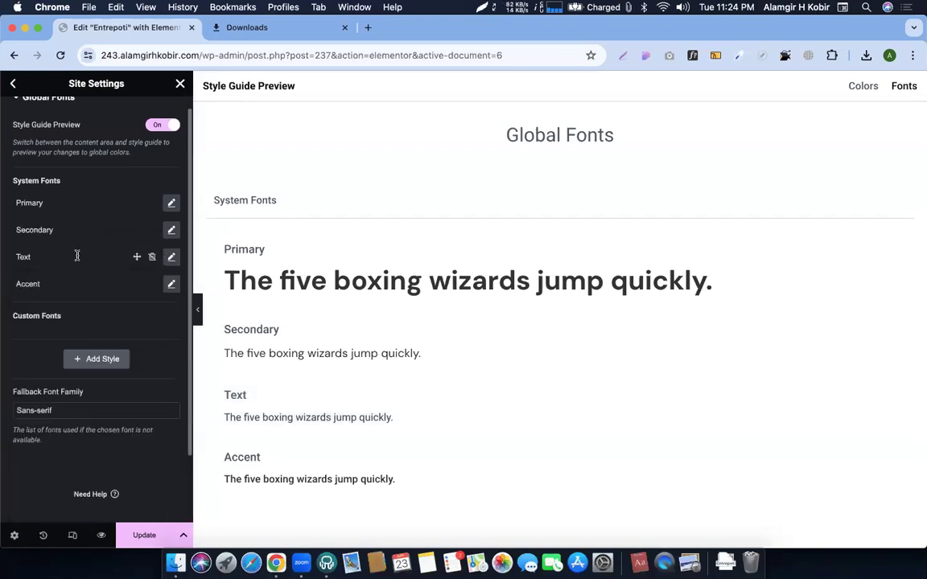
pyautogui.click(172, 256)
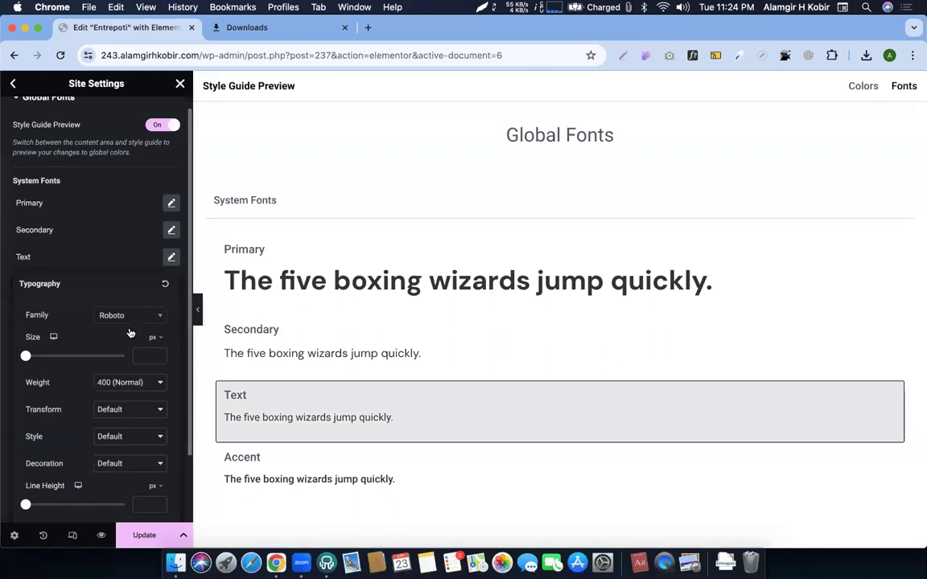
pyautogui.click(127, 315)
pyautogui.write('dm')
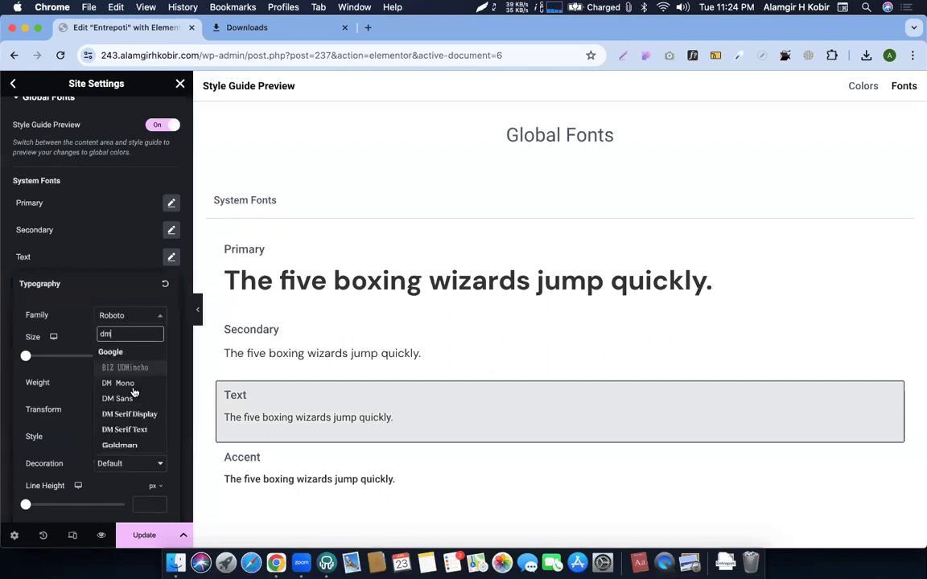
pyautogui.click(130, 399)
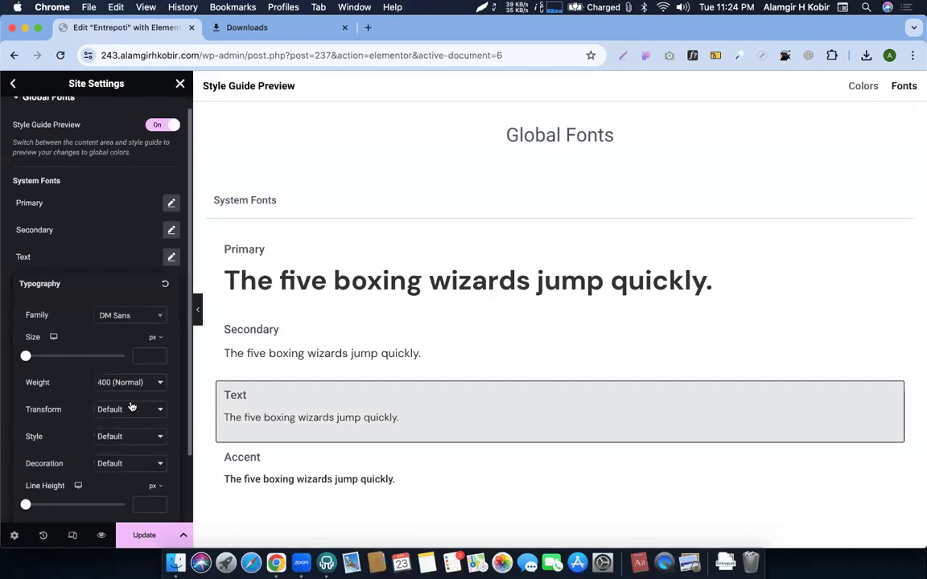
pyautogui.click(171, 258)
# Switch to the Figma design and inspect the typography of the Contact button's label in the page header
pyautogui.hotkey('ctrl', 'Left')
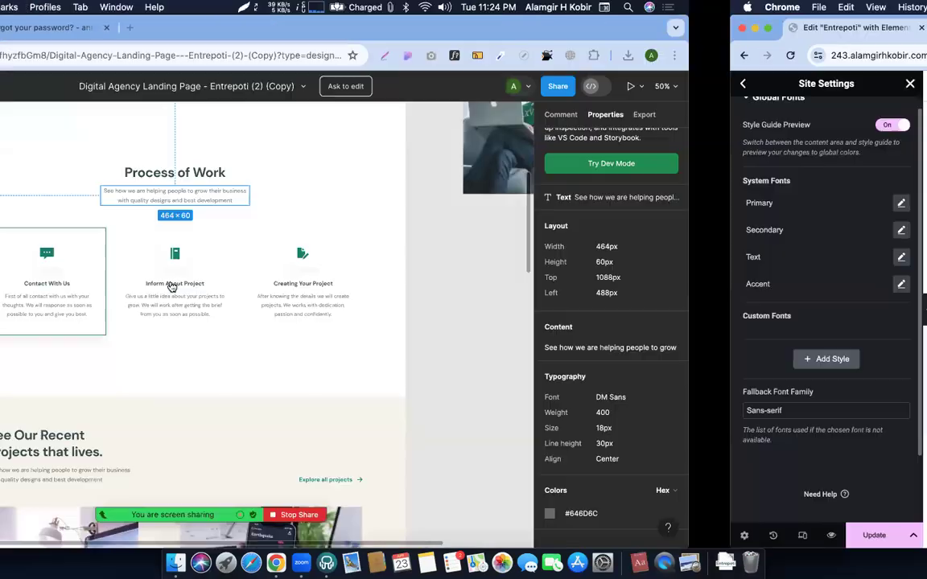
pyautogui.scroll(10, 535, 287)
pyautogui.scroll(-3, 535, 287)
pyautogui.scroll(-5, 535, 287)
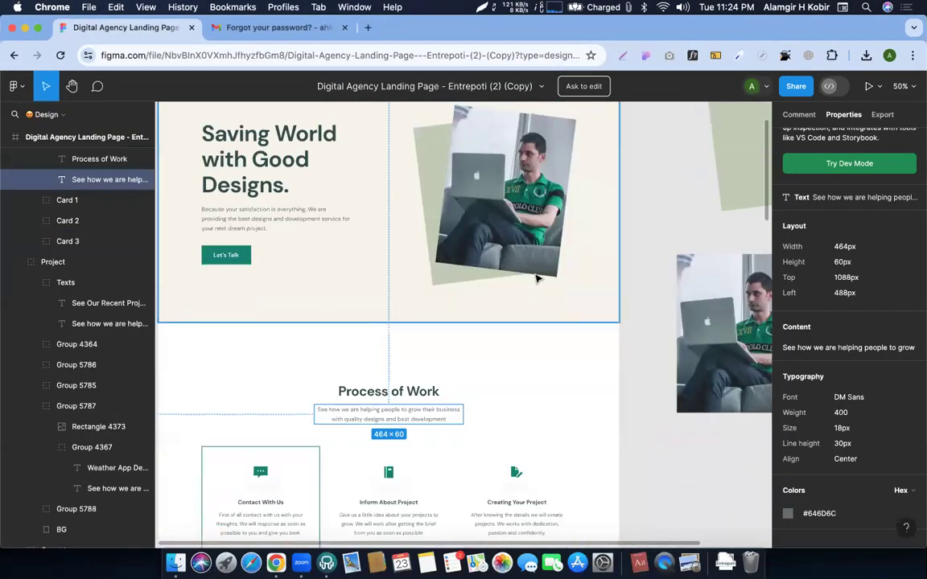
pyautogui.scroll(3, 535, 274)
pyautogui.click(529, 219)
pyautogui.click(530, 219)
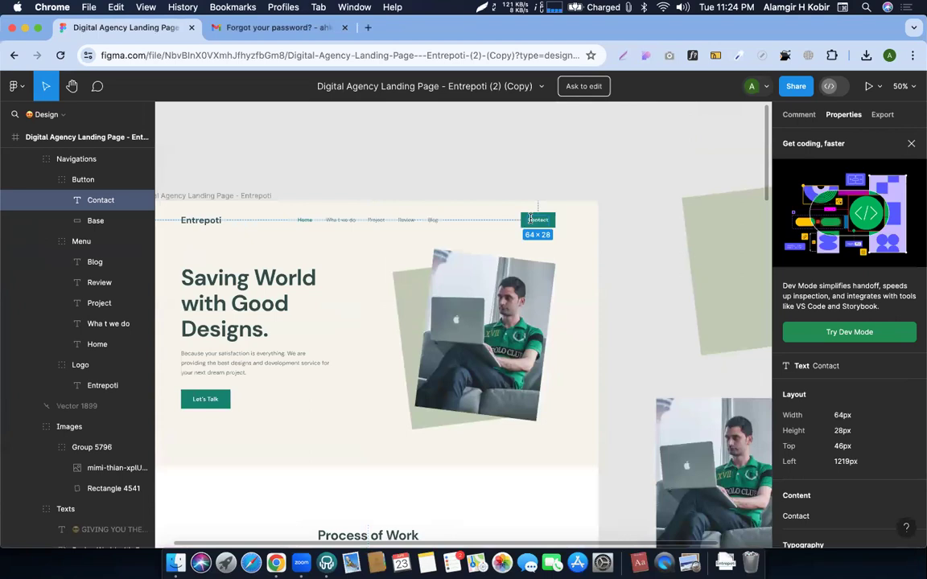
pyautogui.scroll(-2, 563, 306)
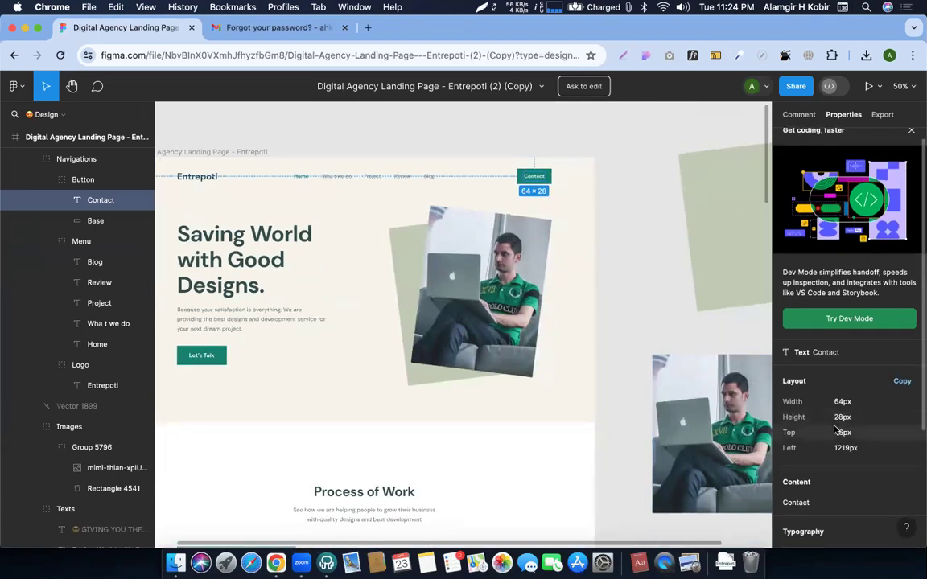
pyautogui.scroll(-3, 837, 437)
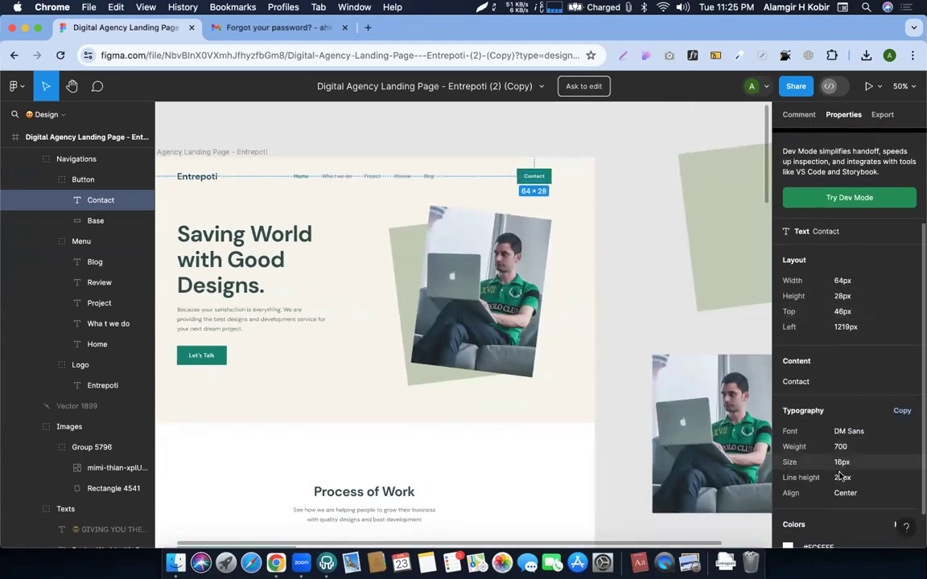
# Back in Elementor, set the Accent global font to DM Sans, size 16 px and line height 28 px, rechecking the Contact label in Figma
pyautogui.hotkey('ctrl', 'Right')
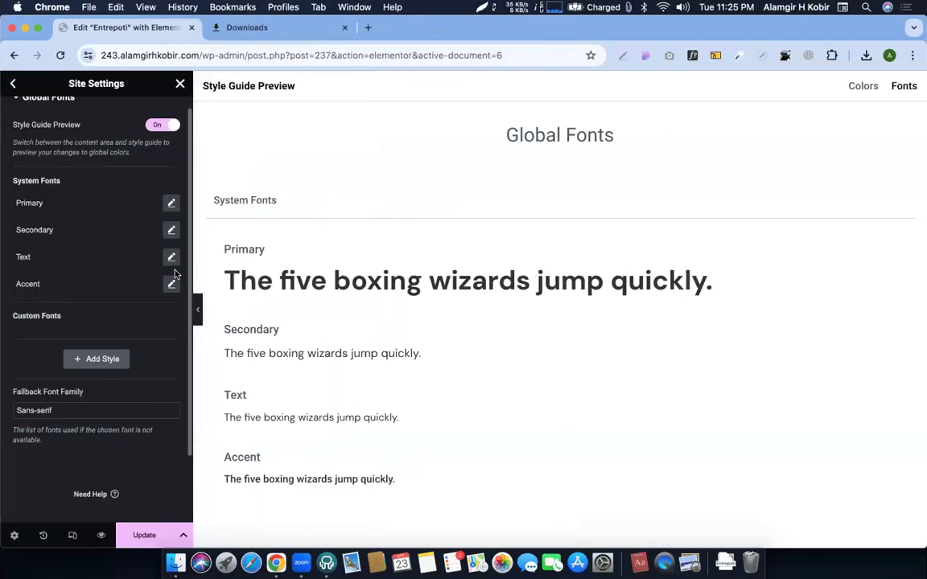
pyautogui.click(170, 284)
pyautogui.click(144, 343)
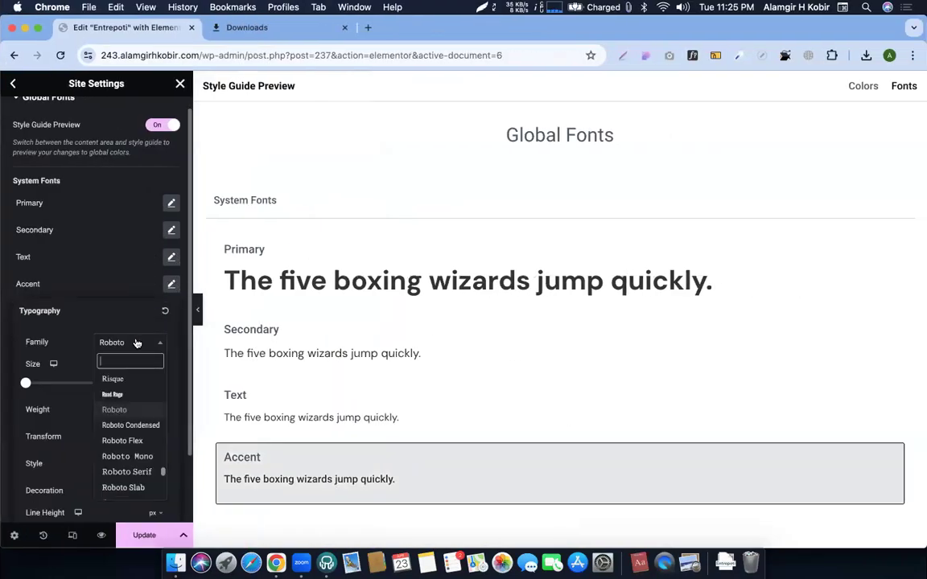
pyautogui.write('dm')
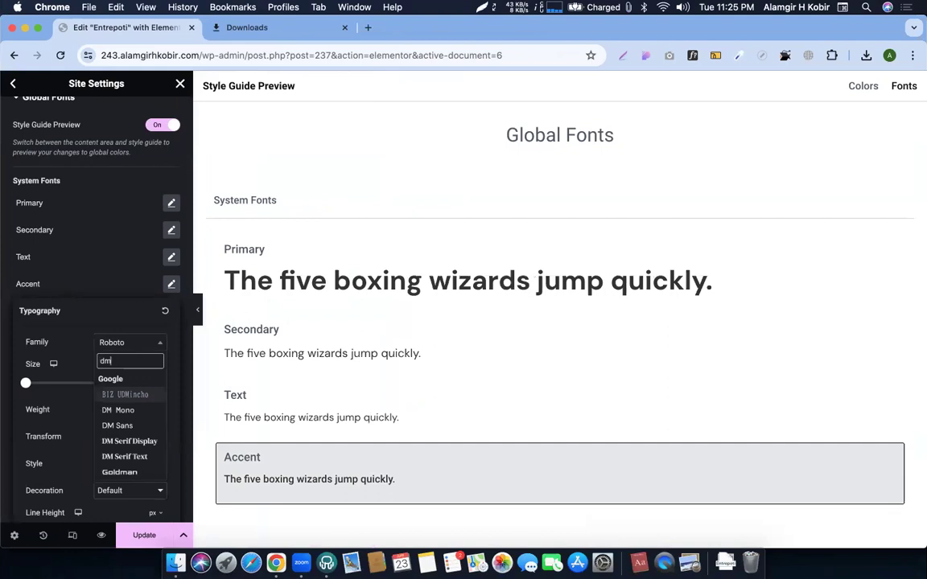
pyautogui.click(112, 390)
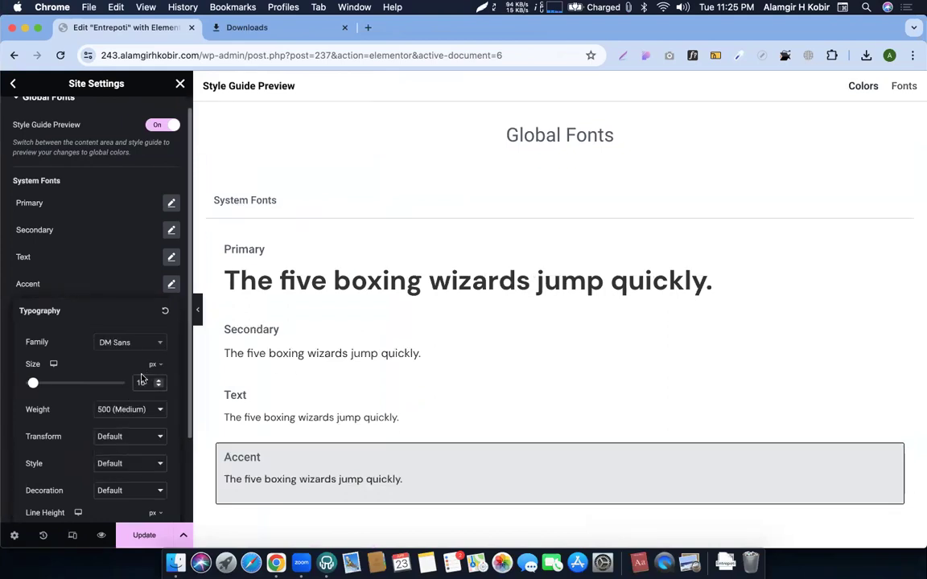
pyautogui.scroll(-2, 130, 407)
pyautogui.hotkey('ctrl', 'Left')
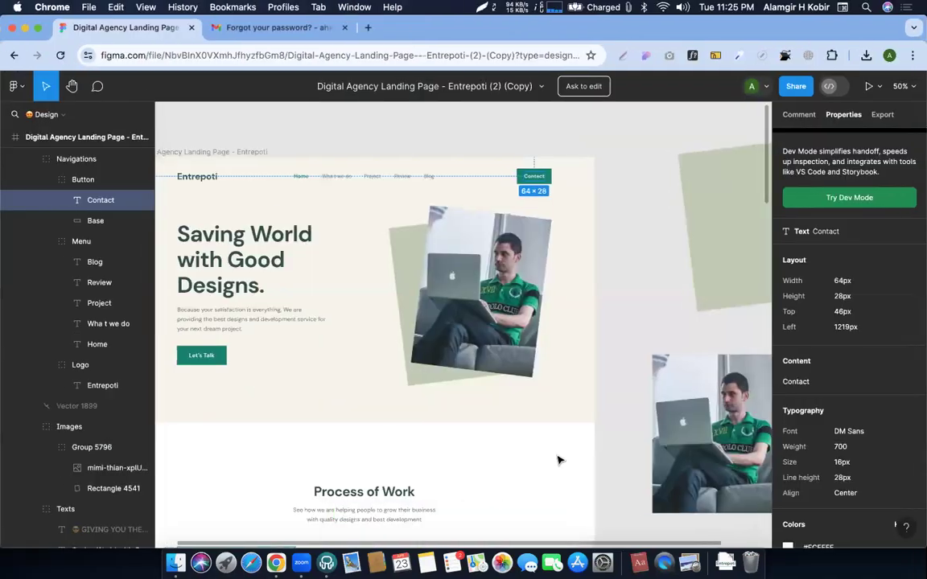
pyautogui.hotkey('ctrl', 'Right')
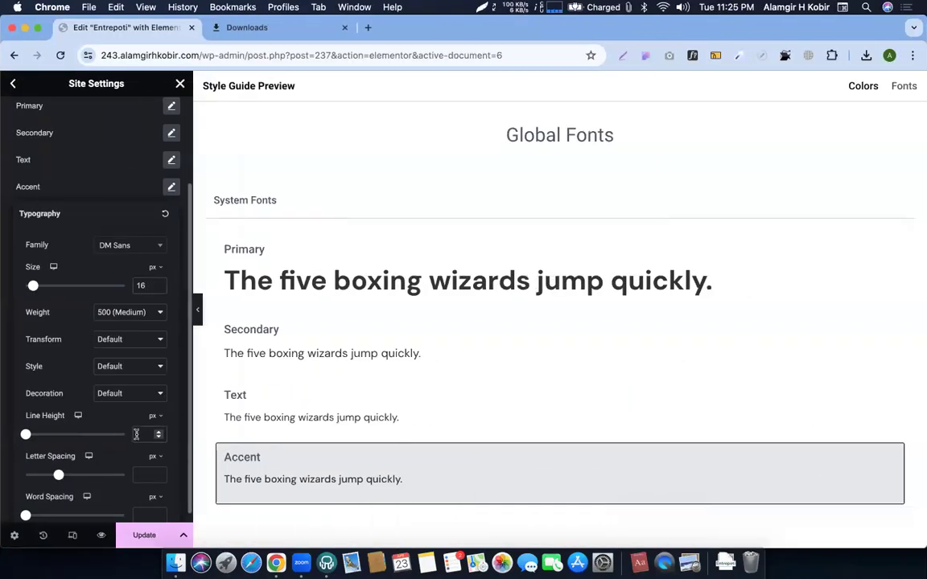
pyautogui.click(136, 435)
pyautogui.write('28')
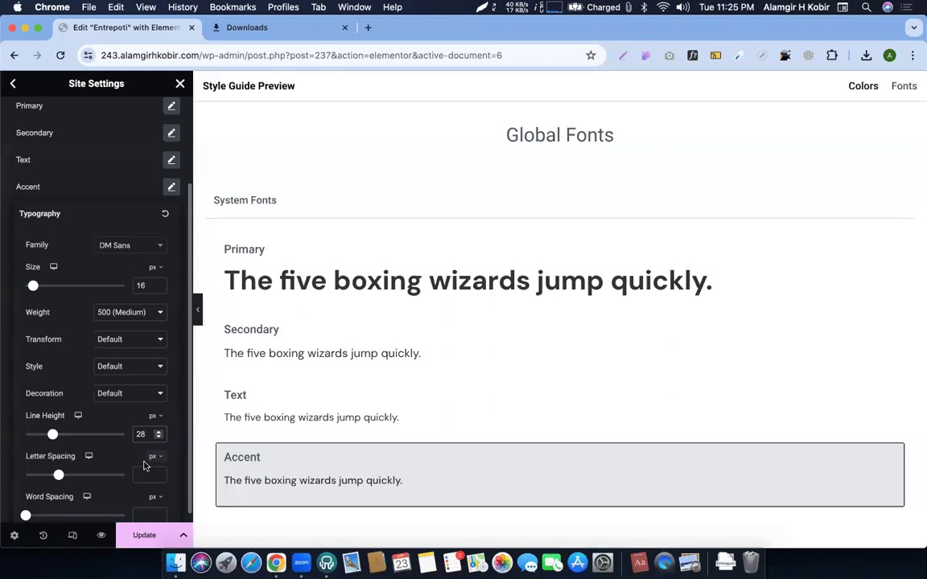
pyautogui.scroll(-1, 149, 437)
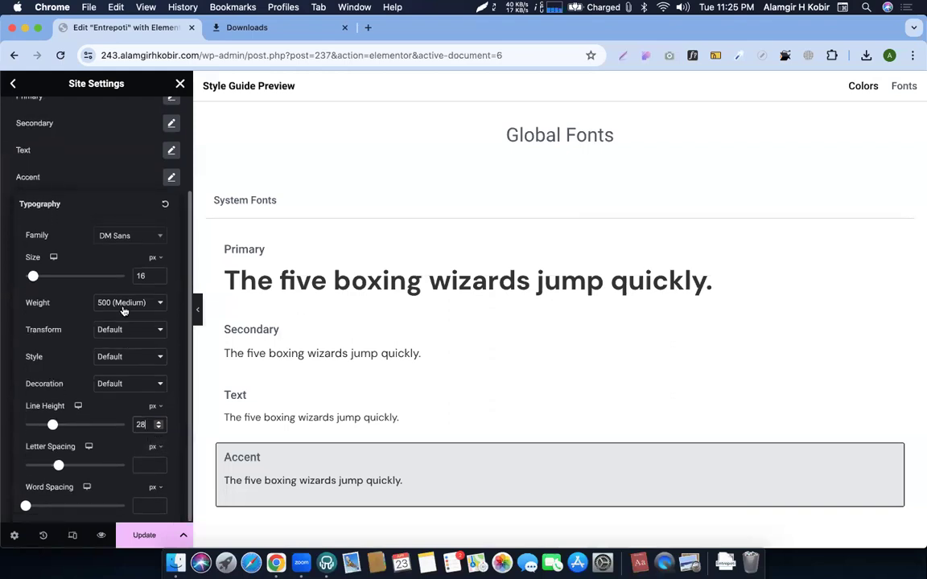
# Check the Contact label's weight in Figma, set the Accent global font's weight to 700 (Bold) in Elementor and close its typography settings
pyautogui.hotkey('ctrl', 'Left')
pyautogui.hotkey('ctrl', 'Right')
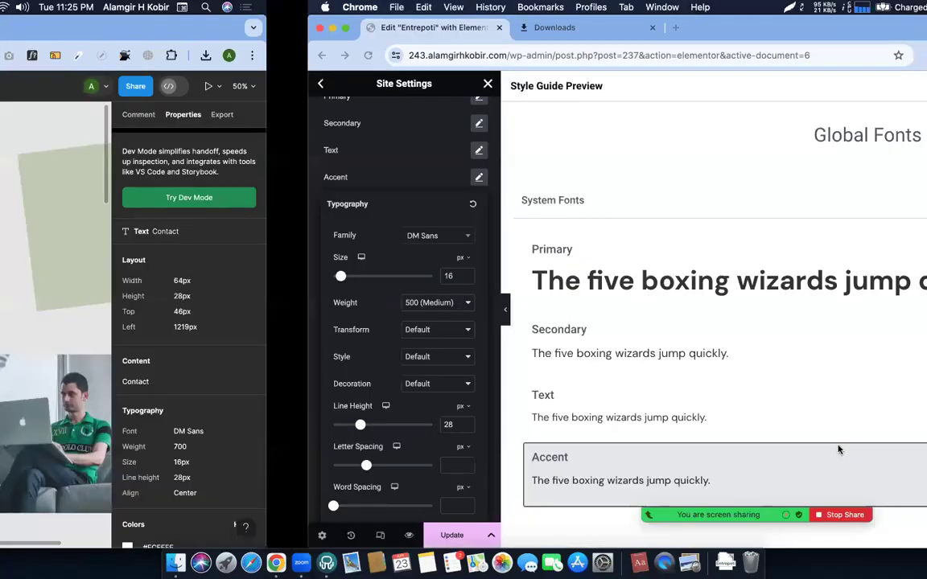
pyautogui.hotkey('ctrl', 'Left')
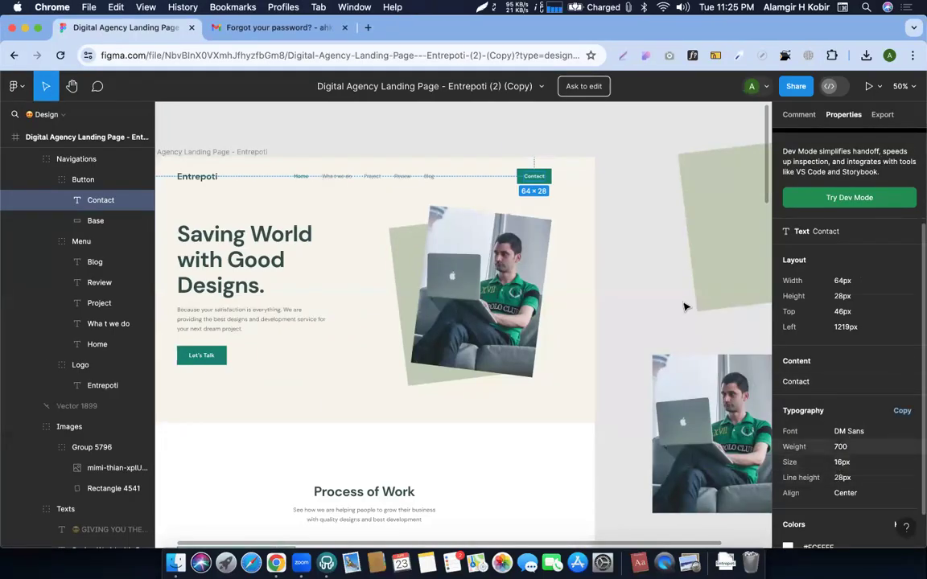
pyautogui.scroll(3, 685, 306)
pyautogui.hotkey('ctrl', 'Right')
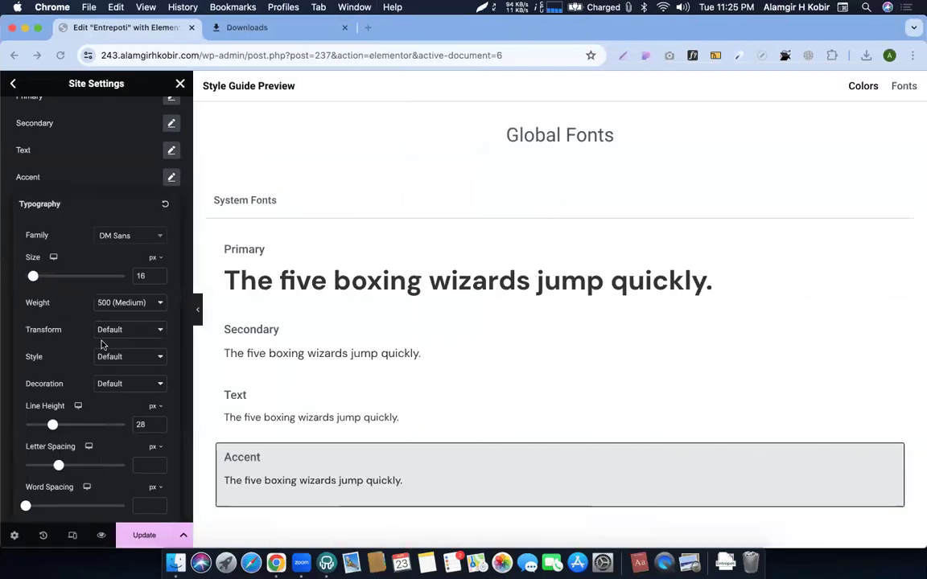
pyautogui.click(125, 311)
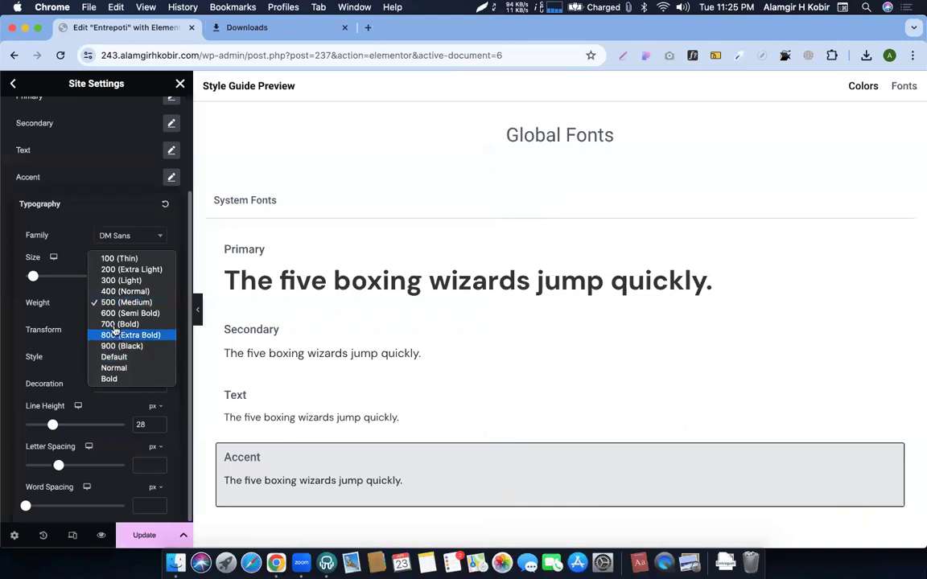
pyautogui.click(149, 293)
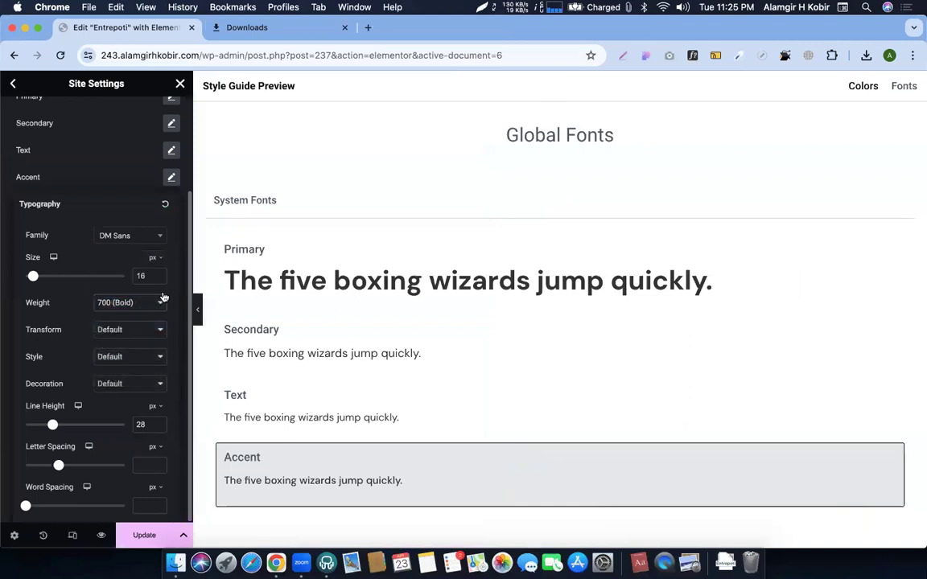
pyautogui.click(172, 178)
pyautogui.scroll(3, 105, 173)
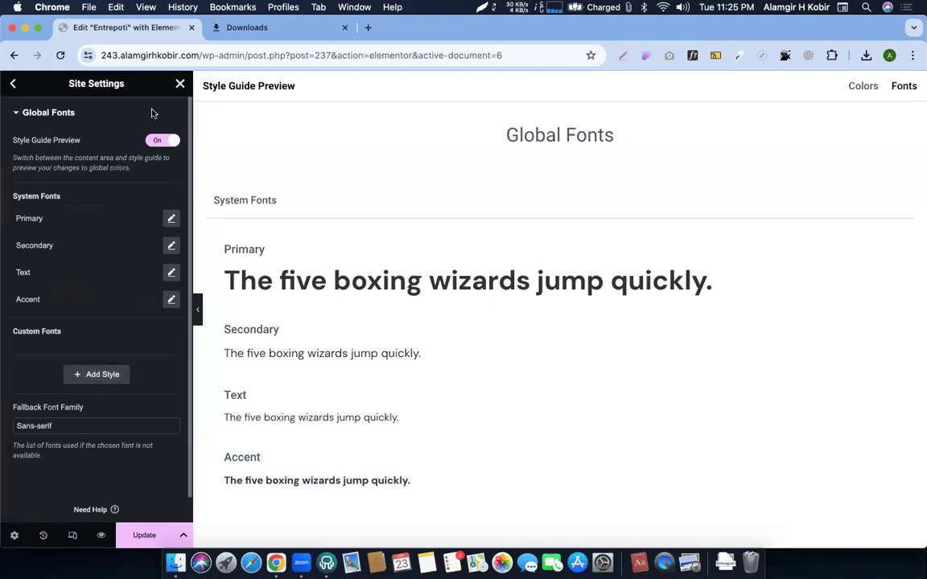
# Leave Global Fonts, saving the font changes, and return to the Site Settings overview
pyautogui.click(12, 83)
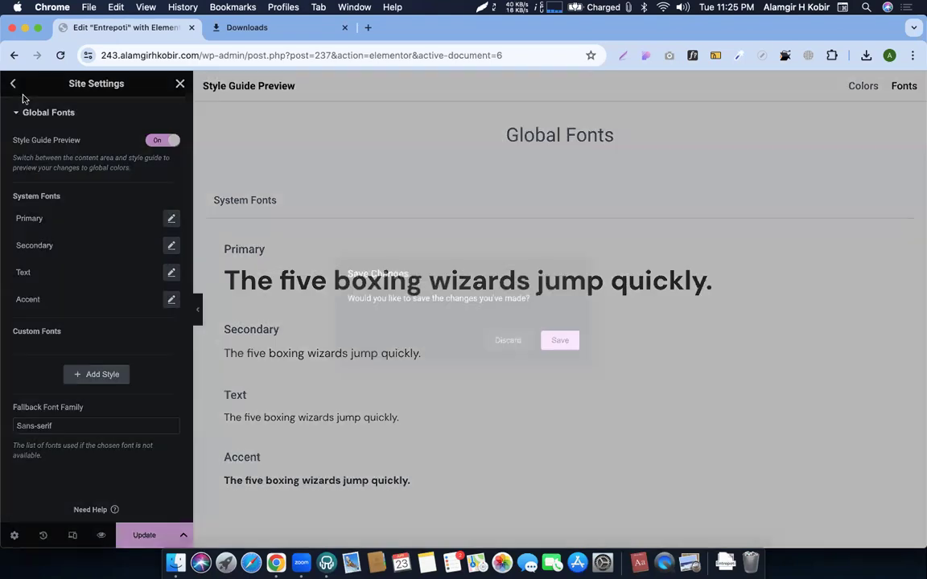
pyautogui.click(559, 340)
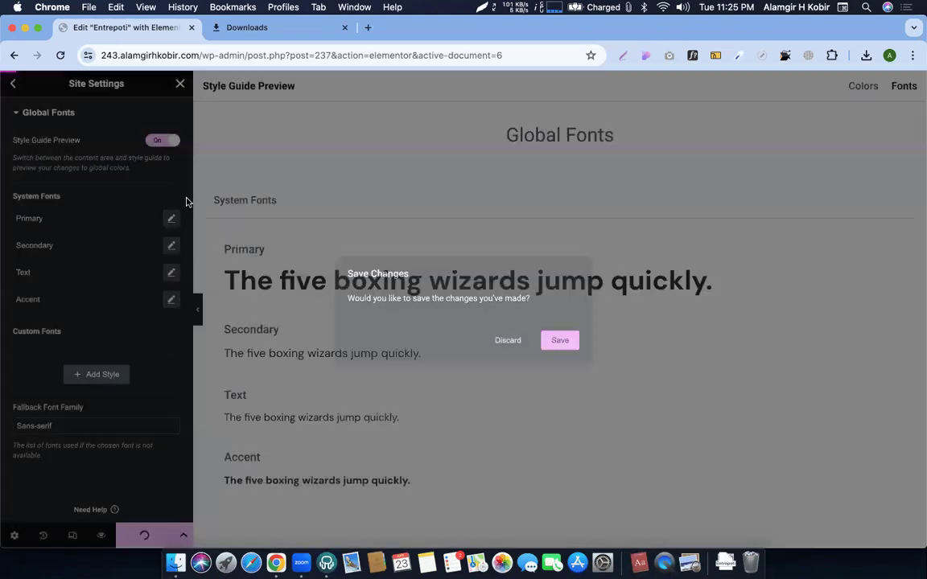
pyautogui.scroll(-4, 94, 216)
pyautogui.scroll(4, 73, 177)
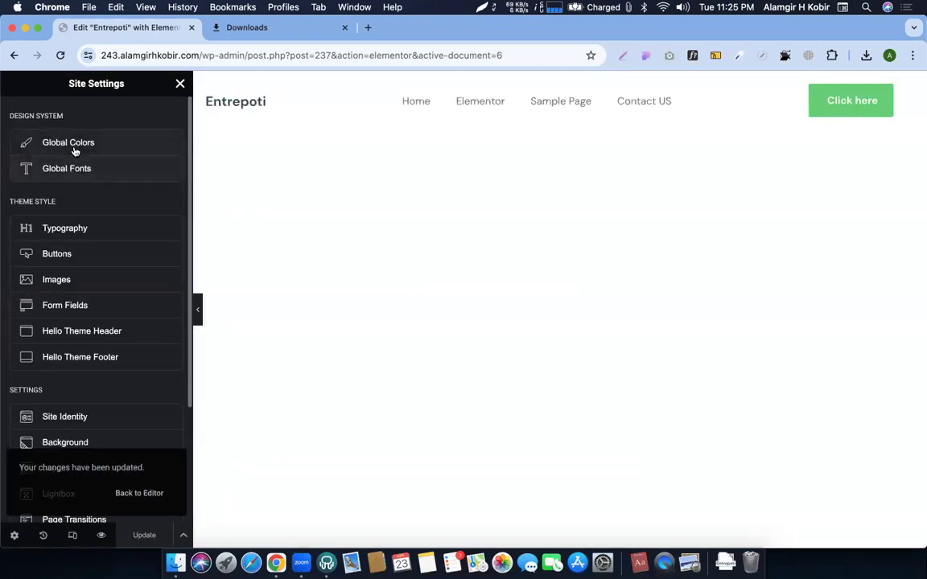
# Switch to the Figma design and look over the landing page from the header to the Process of Work section
pyautogui.hotkey('ctrl', 'Left')
pyautogui.scroll(-5, 351, 255)
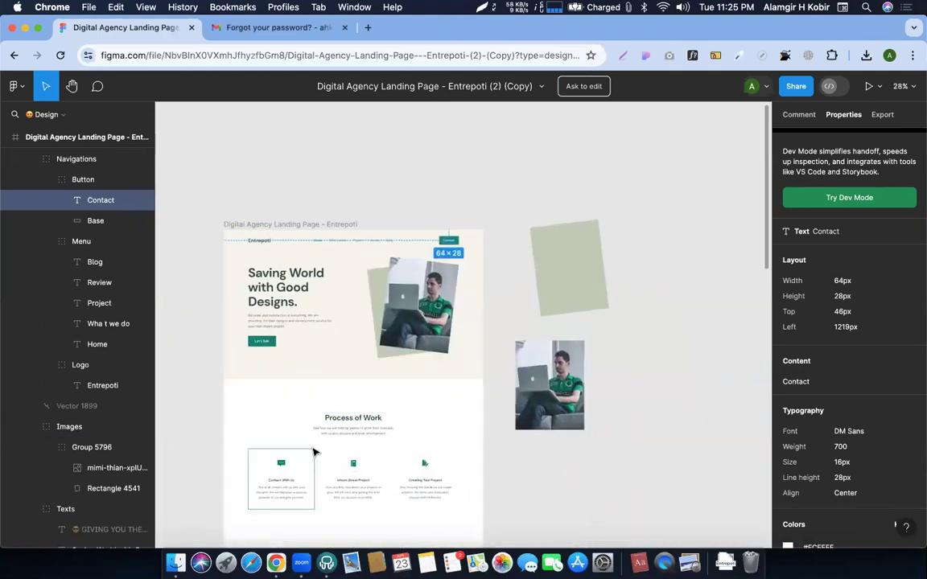
pyautogui.scroll(-5, 315, 451)
pyautogui.scroll(5, 315, 452)
pyautogui.scroll(10, 315, 452)
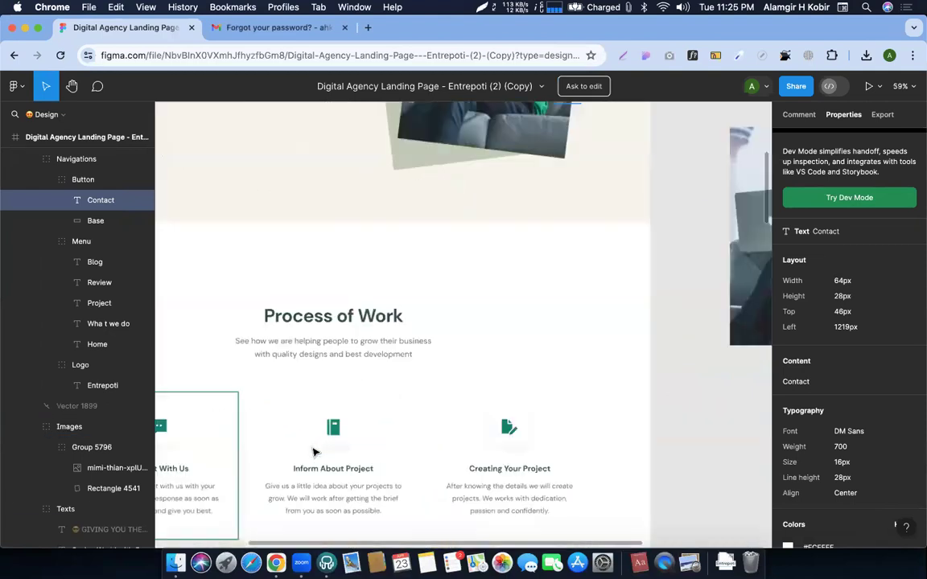
pyautogui.scroll(-5, 314, 452)
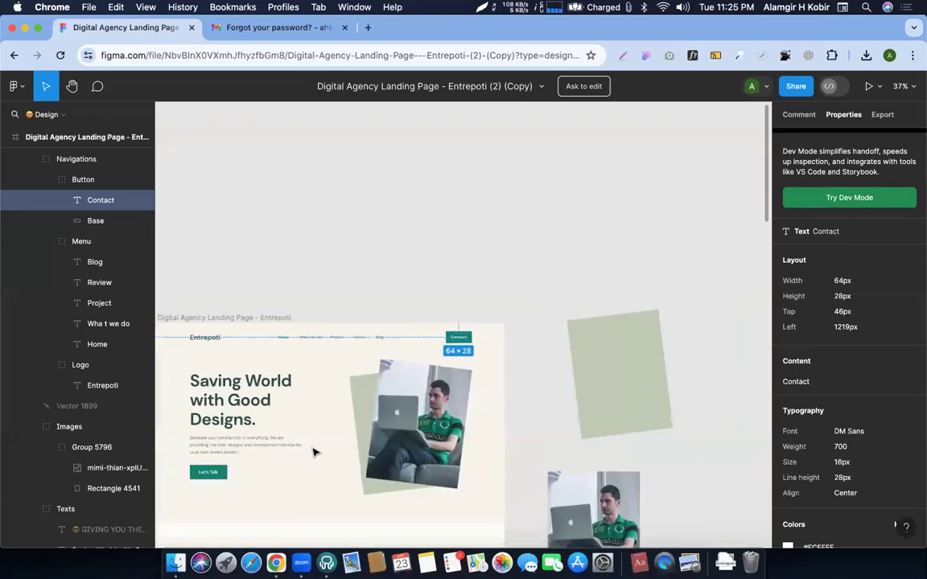
pyautogui.scroll(-3, 314, 452)
pyautogui.scroll(4, 315, 452)
pyautogui.scroll(3, 315, 452)
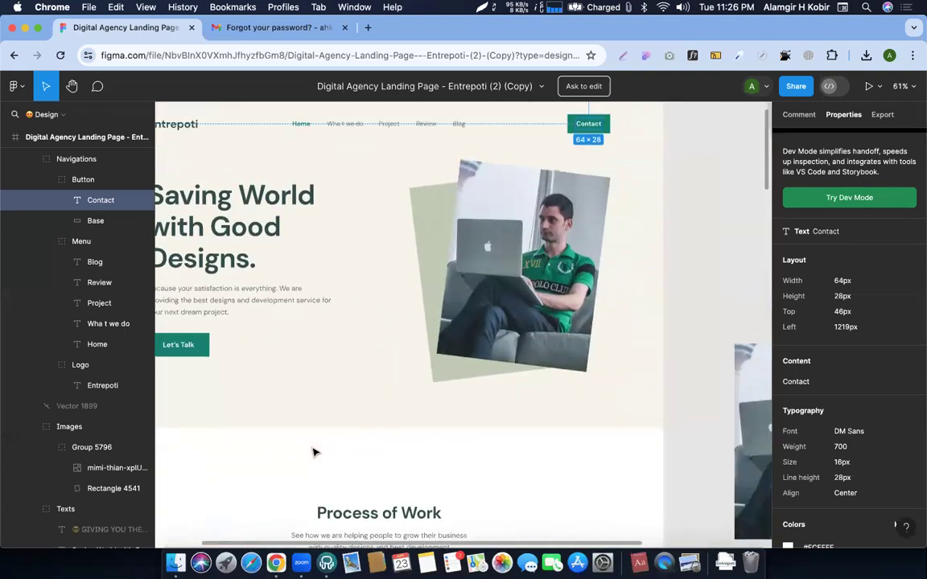
pyautogui.hscroll(5, 314, 452)
# Select the Contact button's base shape in the page header and copy its color code #0A8270
pyautogui.click(490, 185)
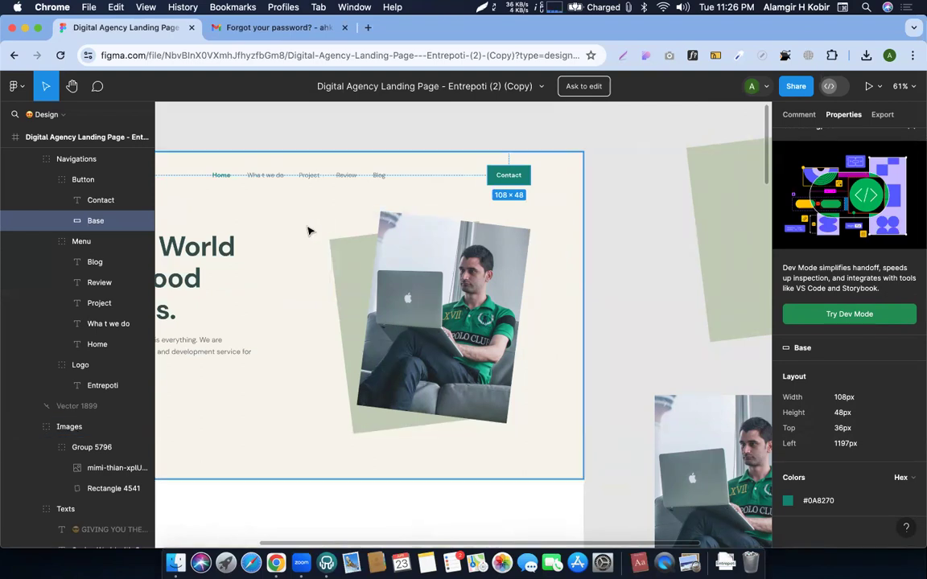
pyautogui.hscroll(-10, 308, 232)
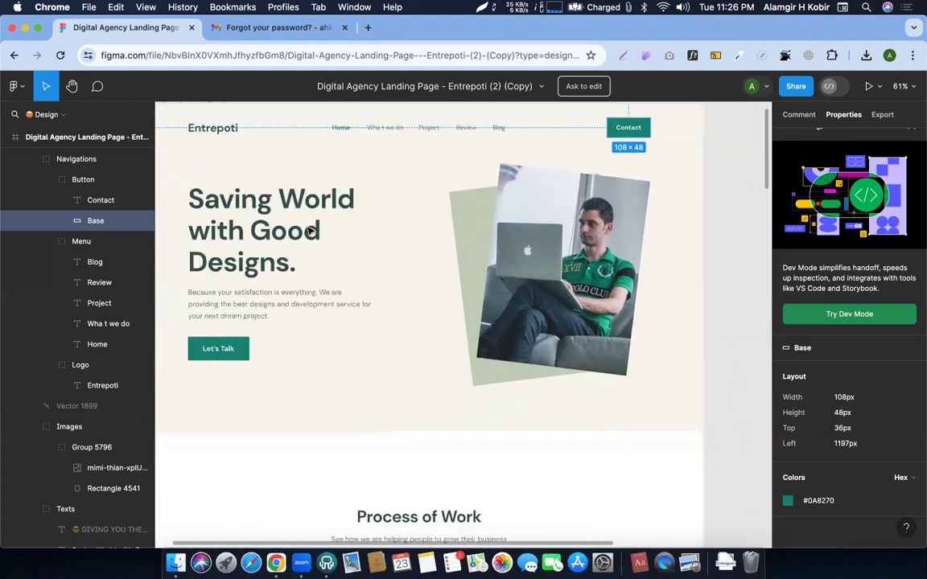
pyautogui.hscroll(-2, 308, 232)
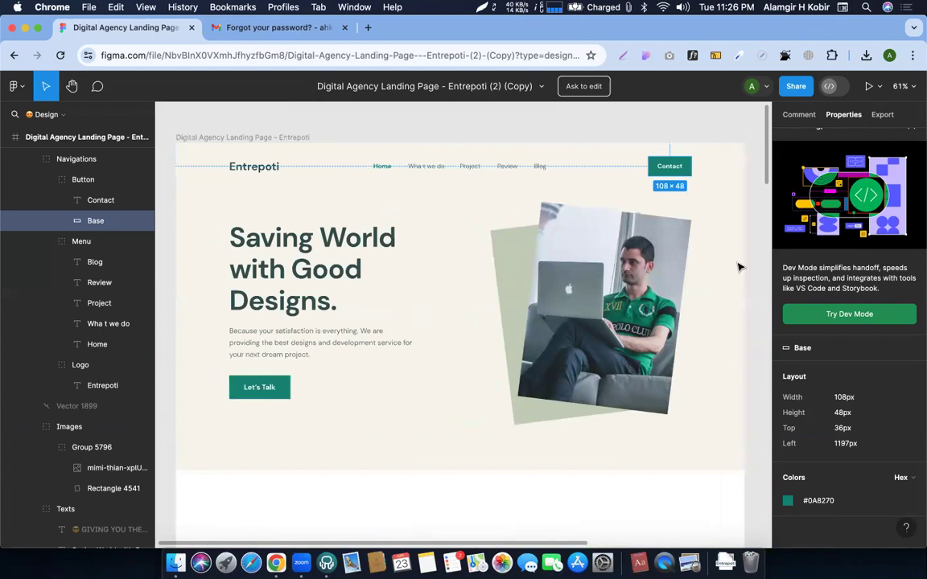
pyautogui.click(820, 503)
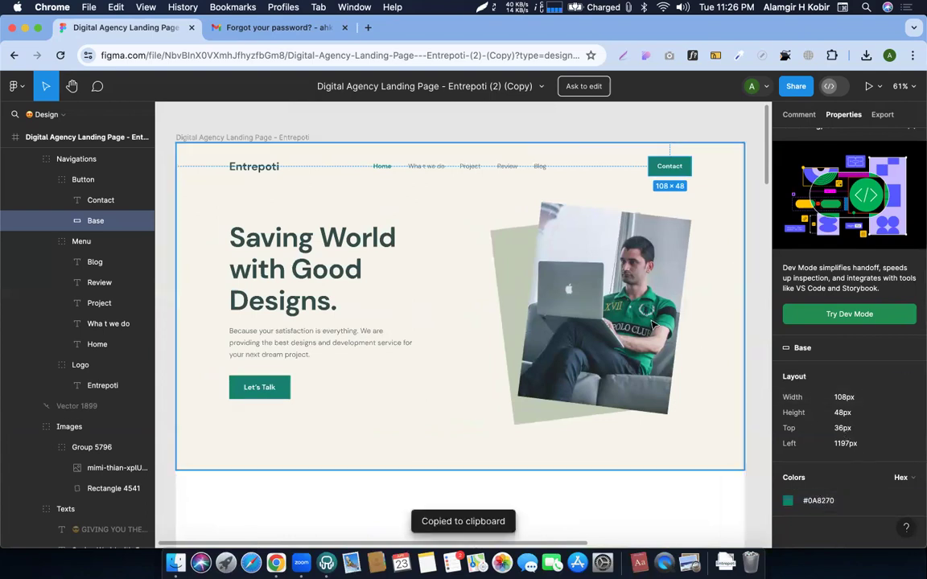
# Open the Primary global color for editing in Elementor and check the hero and Process of Work heading colors in Figma
pyautogui.hotkey('ctrl', 'Right')
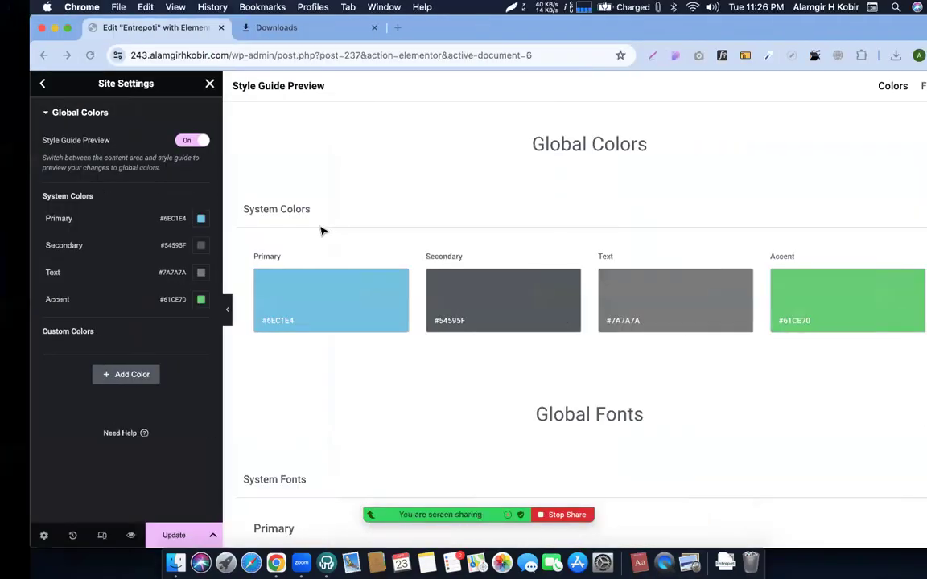
pyautogui.click(172, 223)
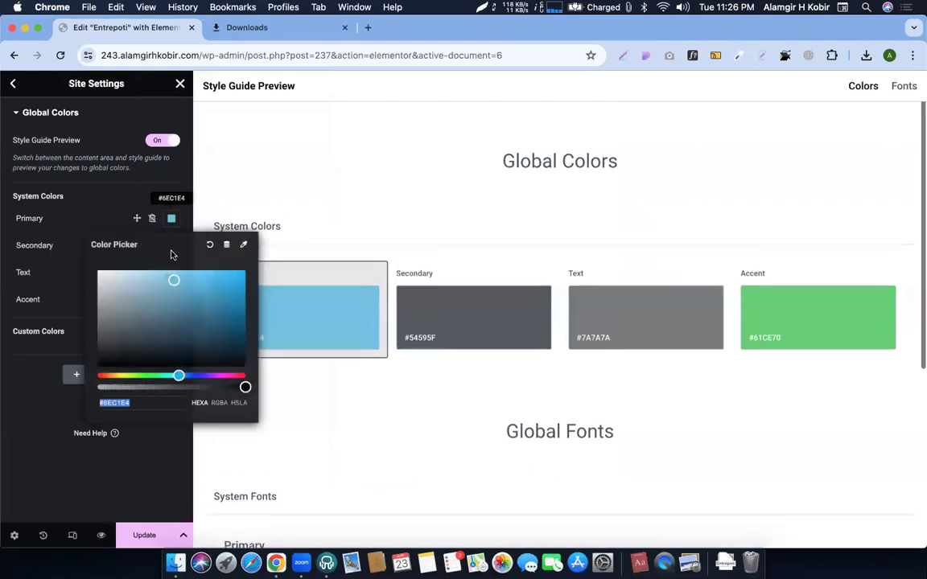
pyautogui.hotkey('ctrl', 'Left')
pyautogui.click(269, 271)
pyautogui.doubleClick(270, 272)
pyautogui.scroll(-2, 844, 430)
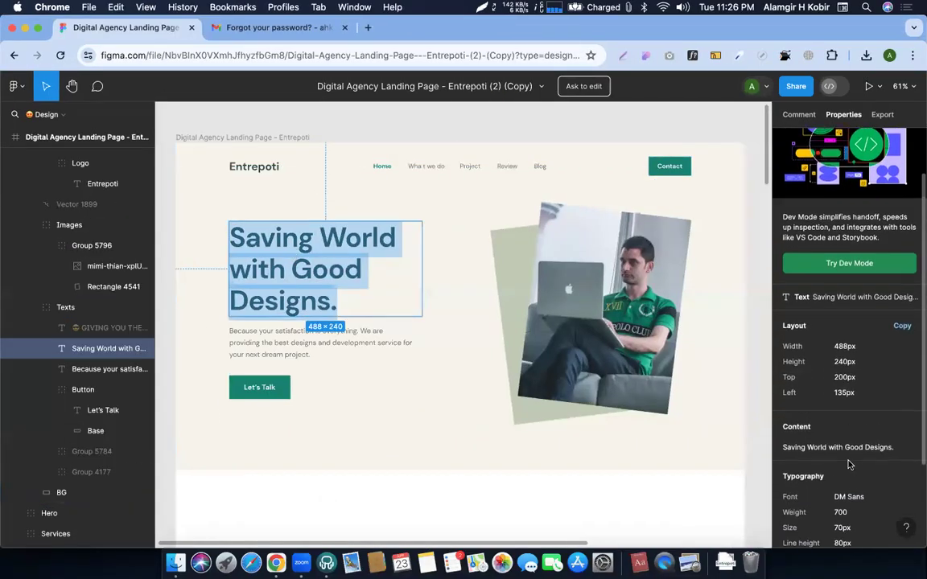
pyautogui.scroll(-5, 565, 403)
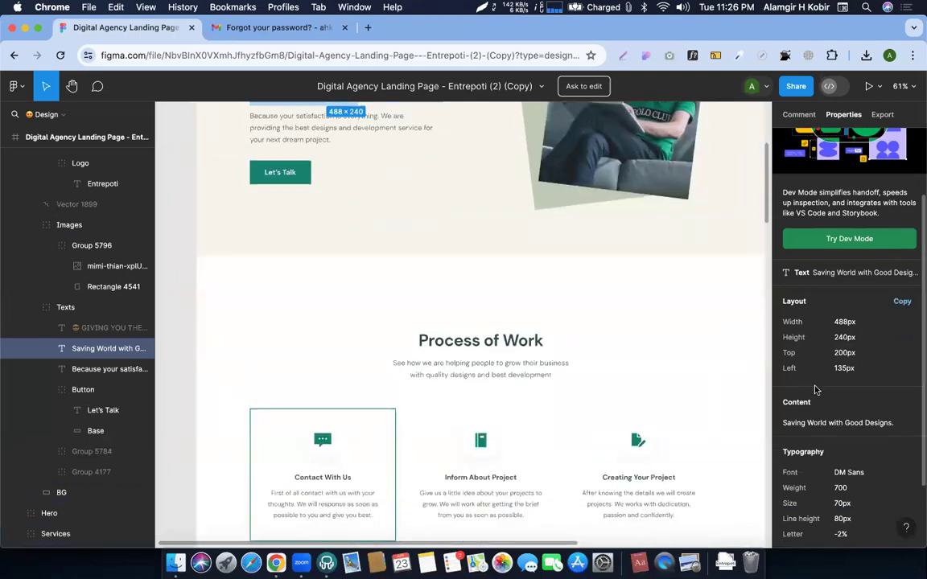
pyautogui.scroll(-3, 812, 389)
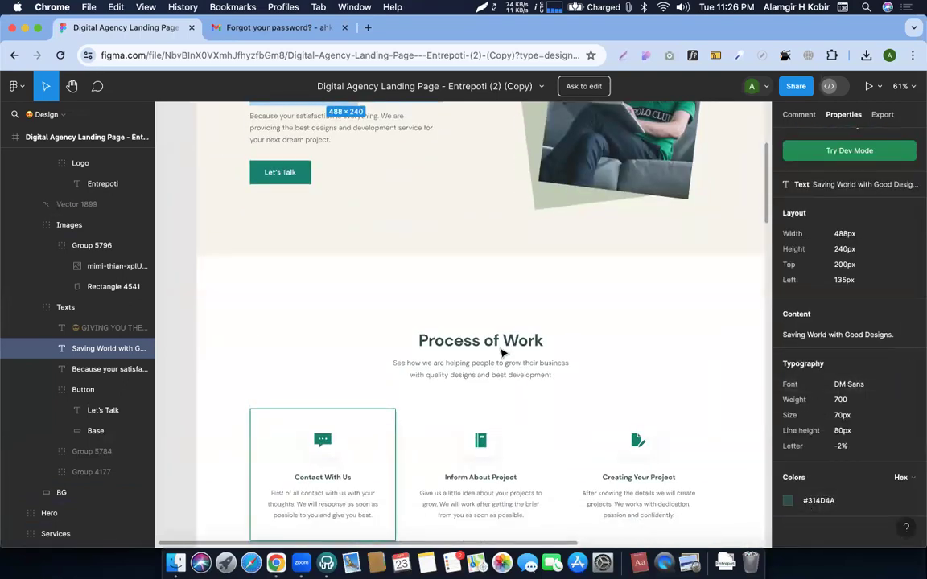
pyautogui.click(482, 342)
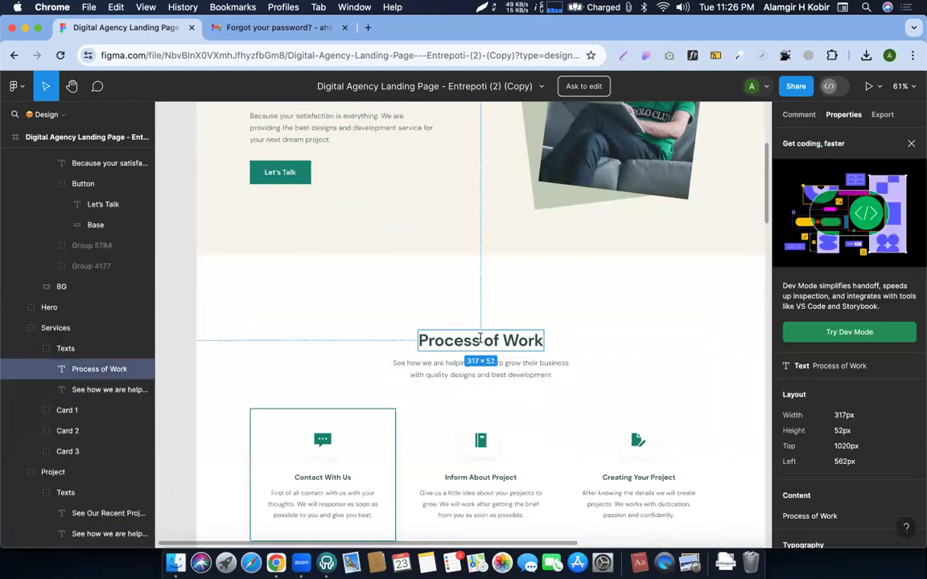
pyautogui.scroll(-5, 821, 488)
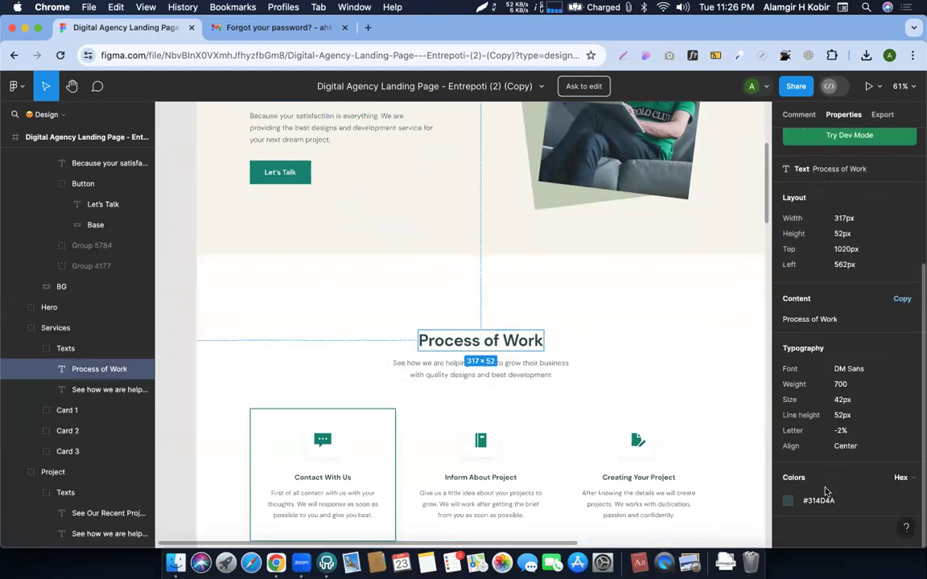
# Copy the hero heading's color #314D4A from Figma and set it as the Primary global color in Elementor
pyautogui.scroll(5, 424, 325)
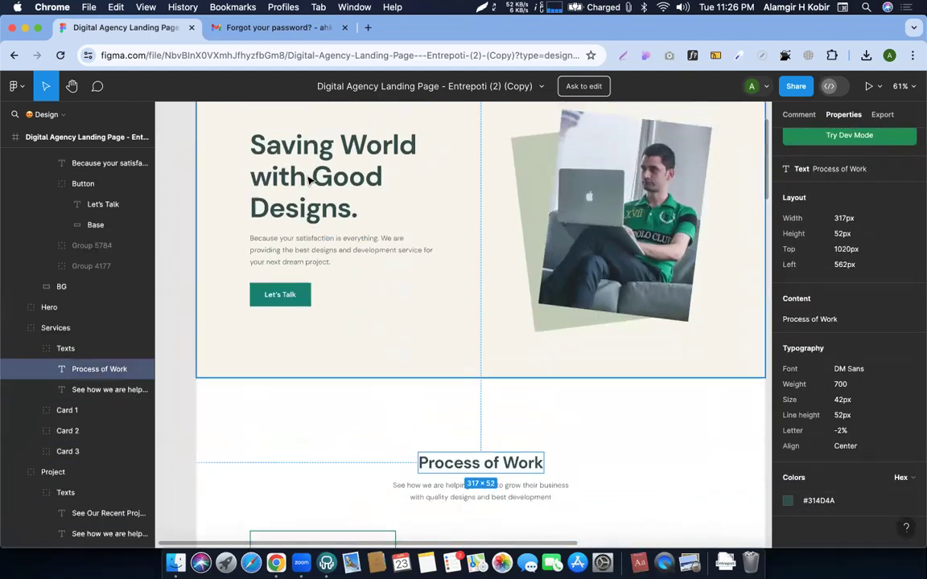
pyautogui.click(310, 180)
pyautogui.click(310, 180)
pyautogui.scroll(-4, 819, 490)
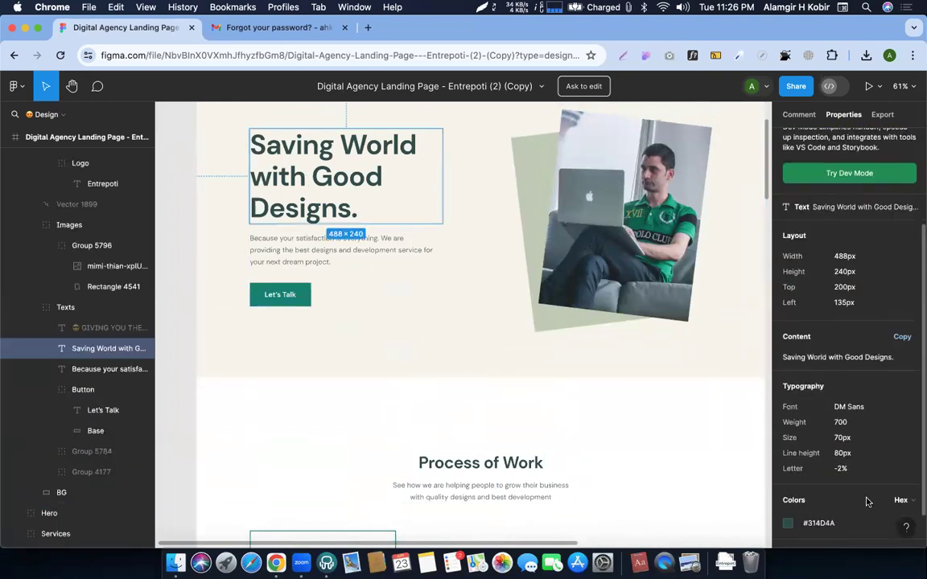
pyautogui.click(818, 504)
pyautogui.press('super+grave')
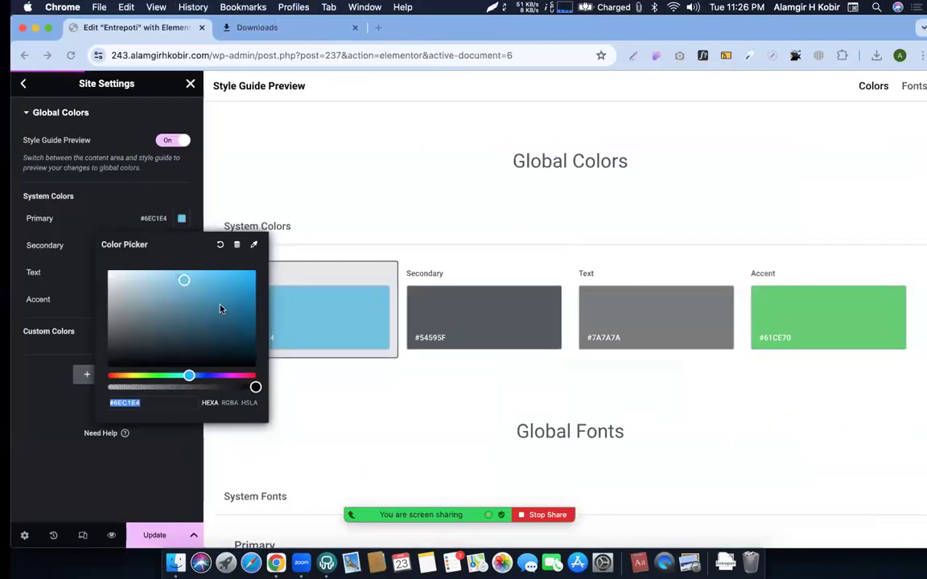
pyautogui.press('super+v')
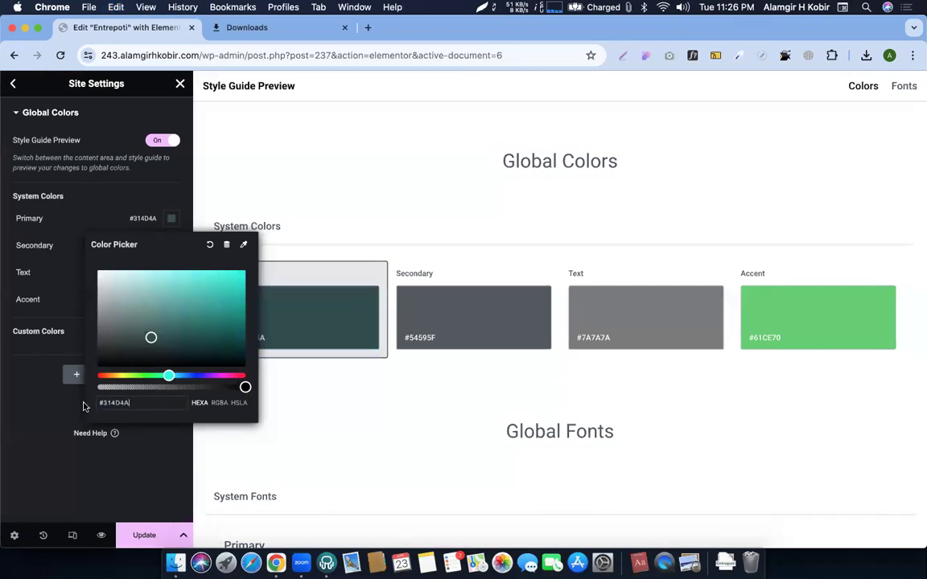
pyautogui.click(35, 420)
# Set the Secondary global color to #646D6C, copied from the hero paragraph text in Figma
pyautogui.click(173, 247)
pyautogui.hotkey('ctrl', 'Left')
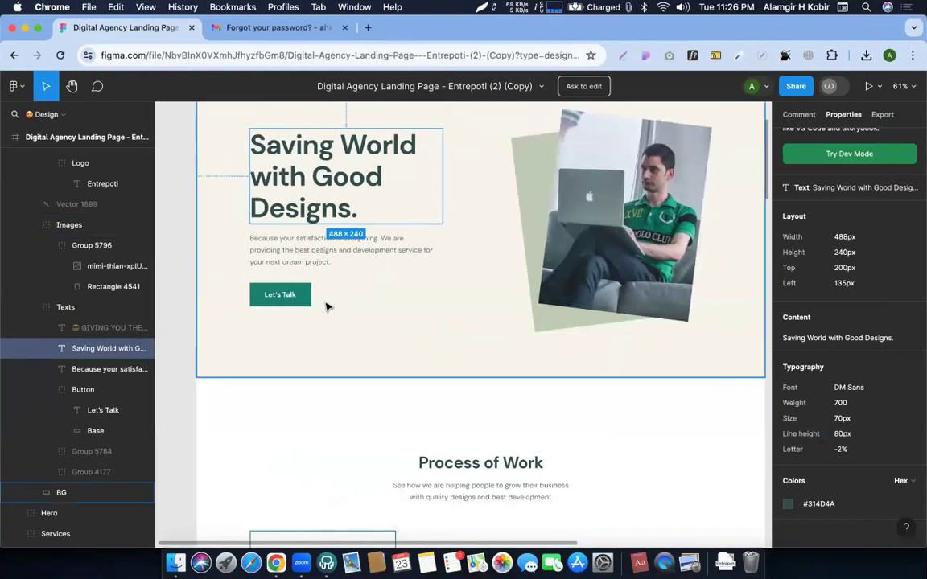
pyautogui.scroll(2, 326, 306)
pyautogui.click(323, 291)
pyautogui.click(822, 502)
pyautogui.hotkey('ctrl', 'Right')
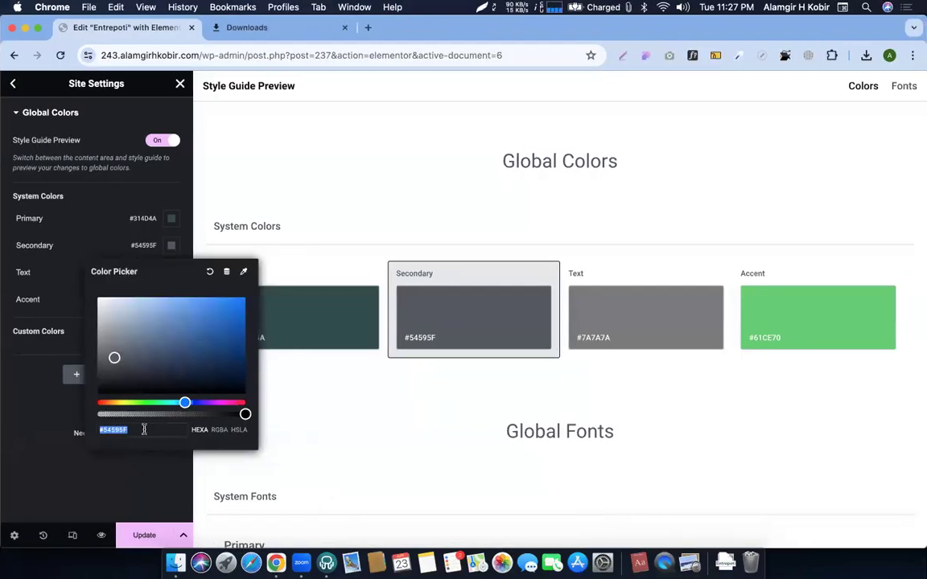
pyautogui.press('super+v')
pyautogui.click(26, 268)
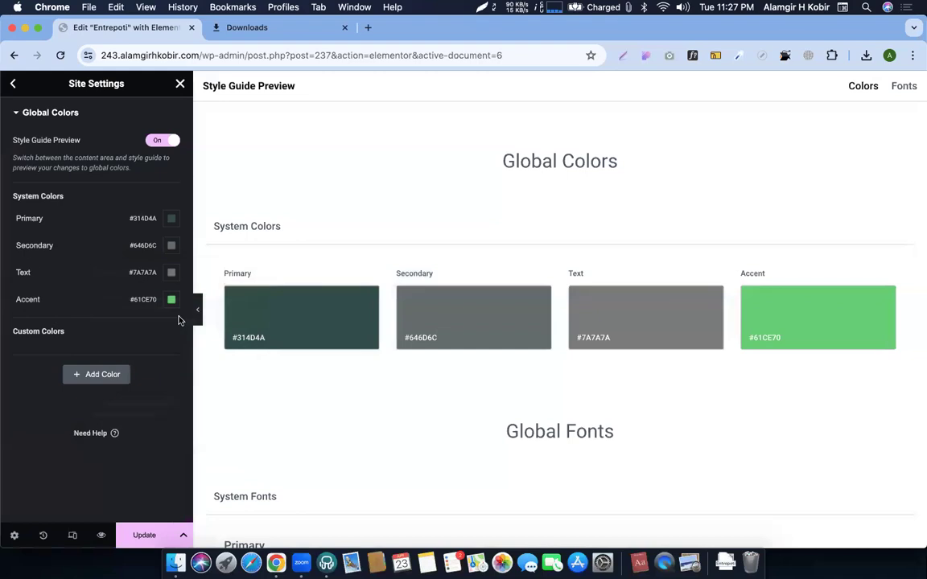
# Set the Accent global color to #0A8270, copied from the Let's Talk button's base shape in Figma
pyautogui.click(172, 301)
pyautogui.hotkey('ctrl', 'Left')
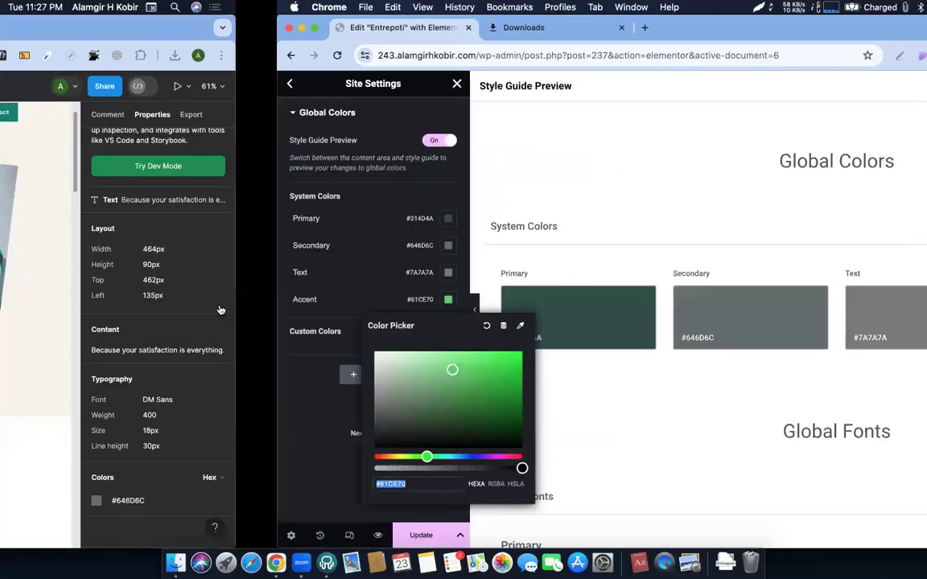
pyautogui.click(293, 338)
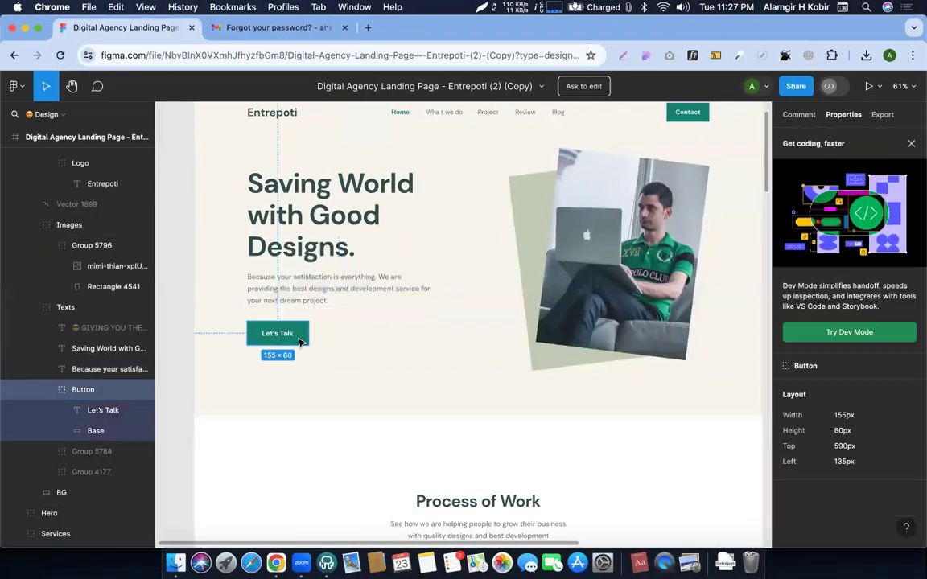
pyautogui.click(859, 465)
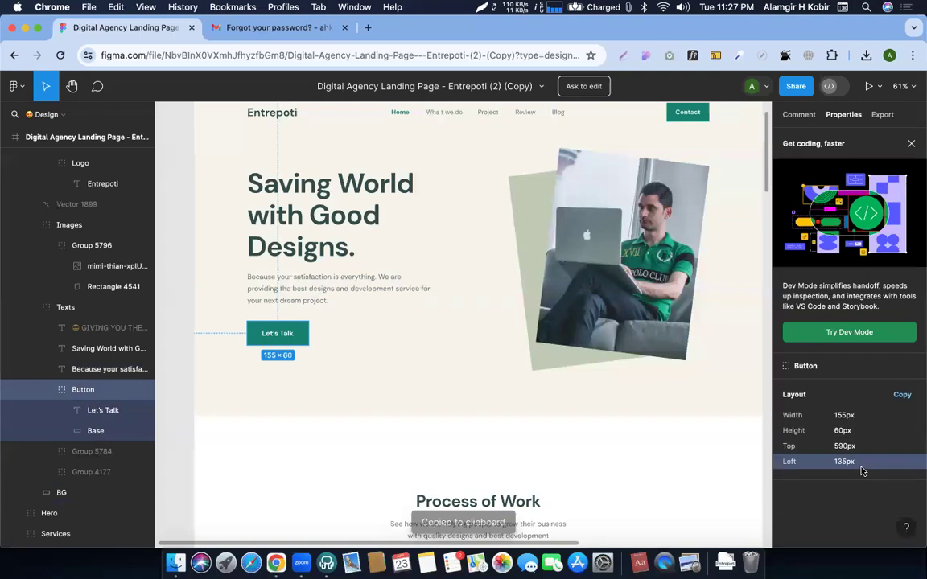
pyautogui.doubleClick(306, 341)
pyautogui.moveTo(822, 528)
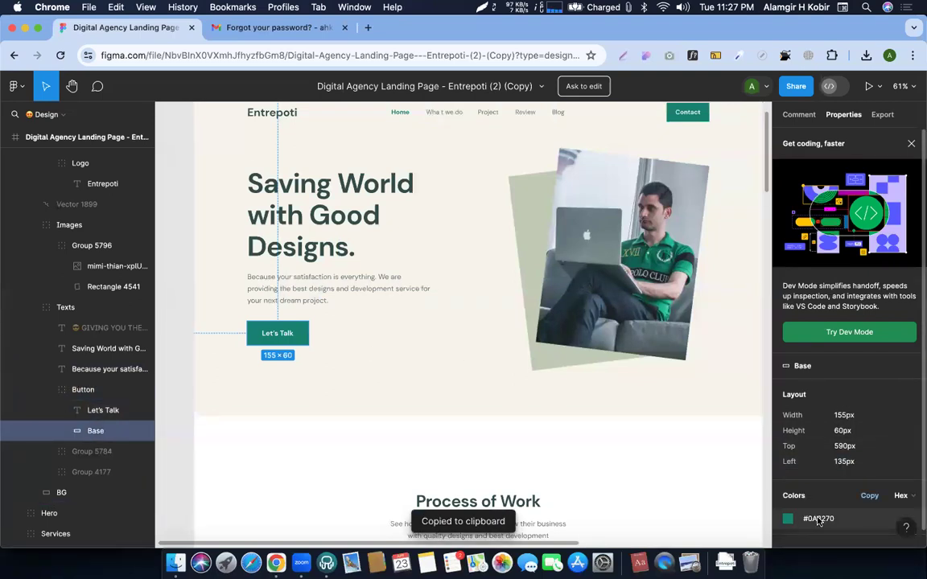
pyautogui.hotkey('ctrl', 'Right')
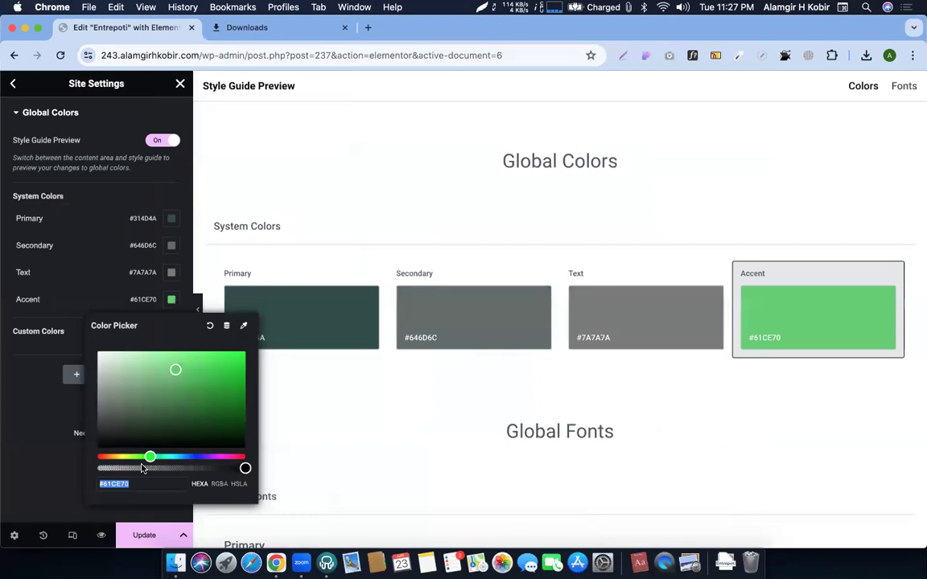
pyautogui.press('super+v')
pyautogui.click(39, 459)
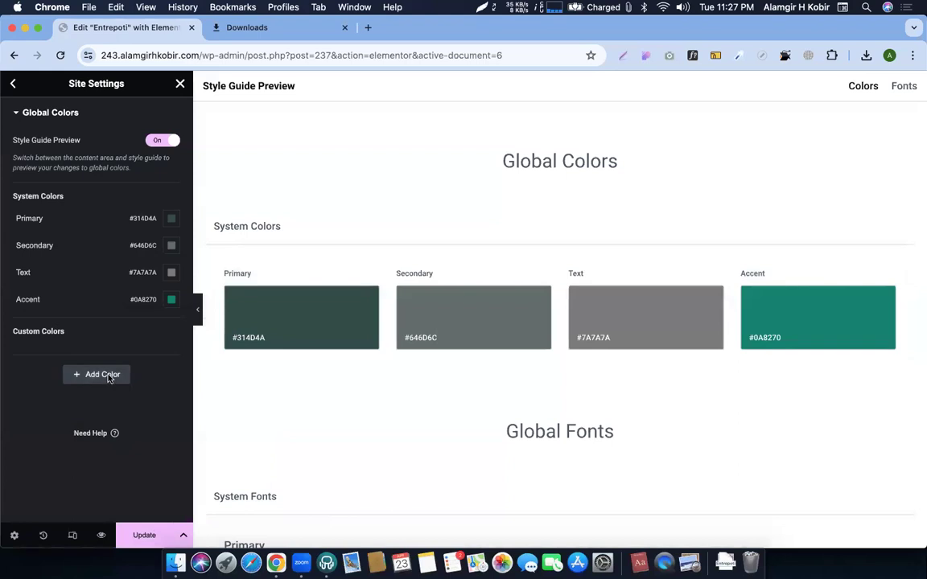
# Switch to Figma and copy the hero section background's color code #F6F3EB
pyautogui.hotkey('ctrl', 'Left')
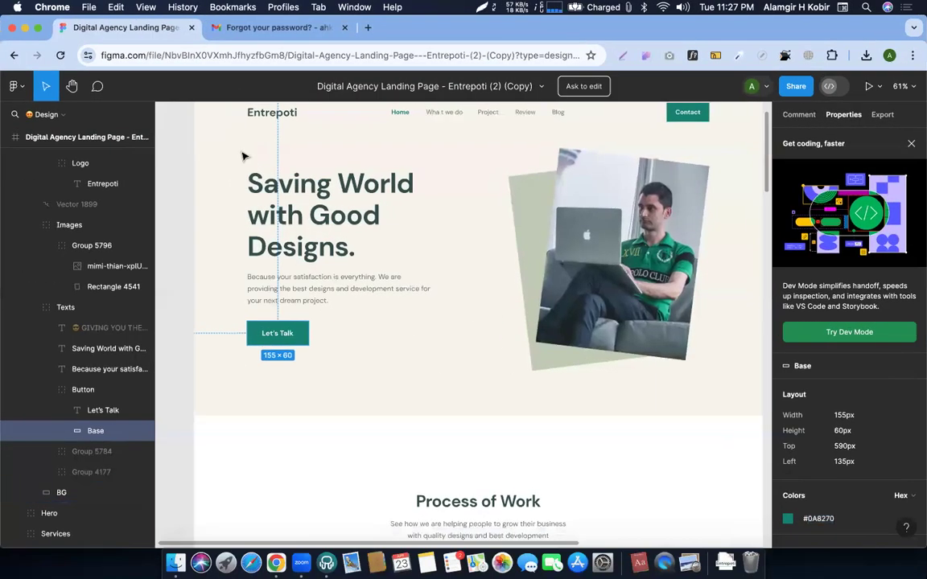
pyautogui.click(244, 156)
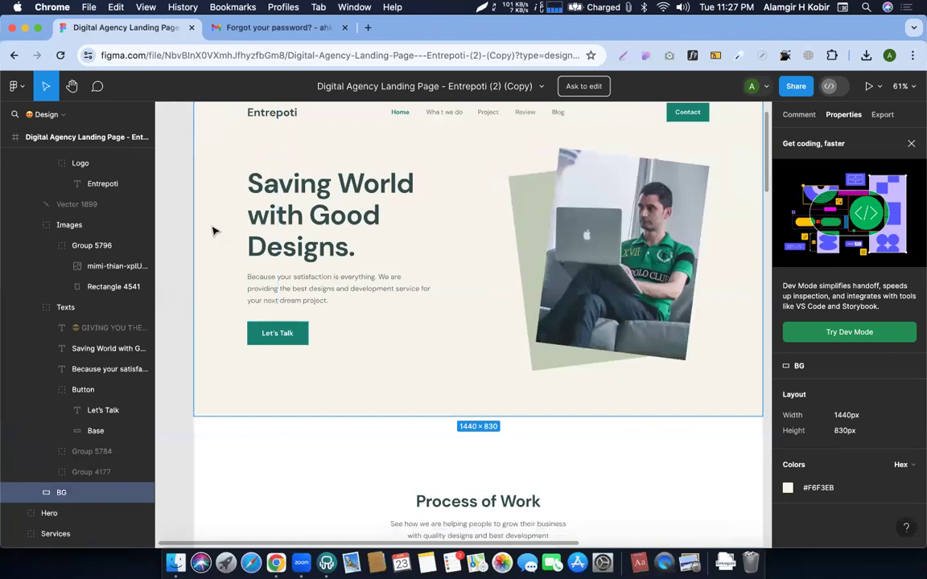
pyautogui.scroll(2, 213, 231)
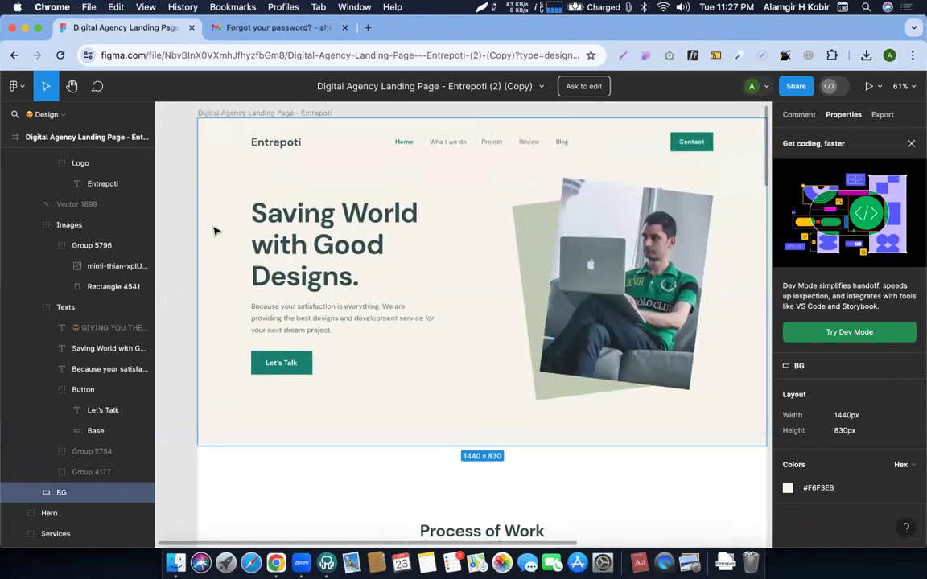
pyautogui.click(820, 487)
pyautogui.scroll(-3, 568, 414)
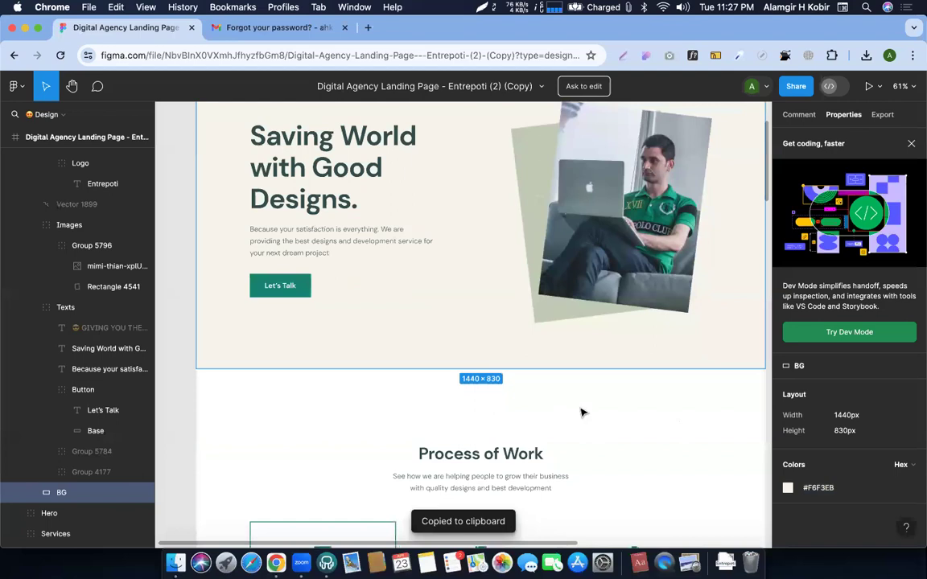
# Back in Elementor, add a custom global color named "BG Color" and set it to #F6F3EB
pyautogui.hotkey('ctrl', 'Right')
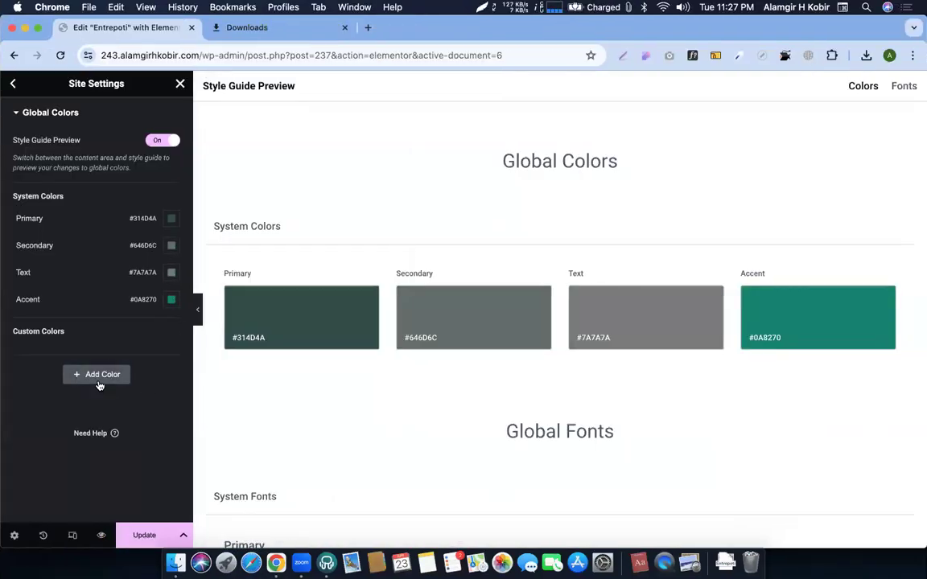
pyautogui.click(99, 375)
pyautogui.tripleClick(38, 364)
pyautogui.write('BG COLO')
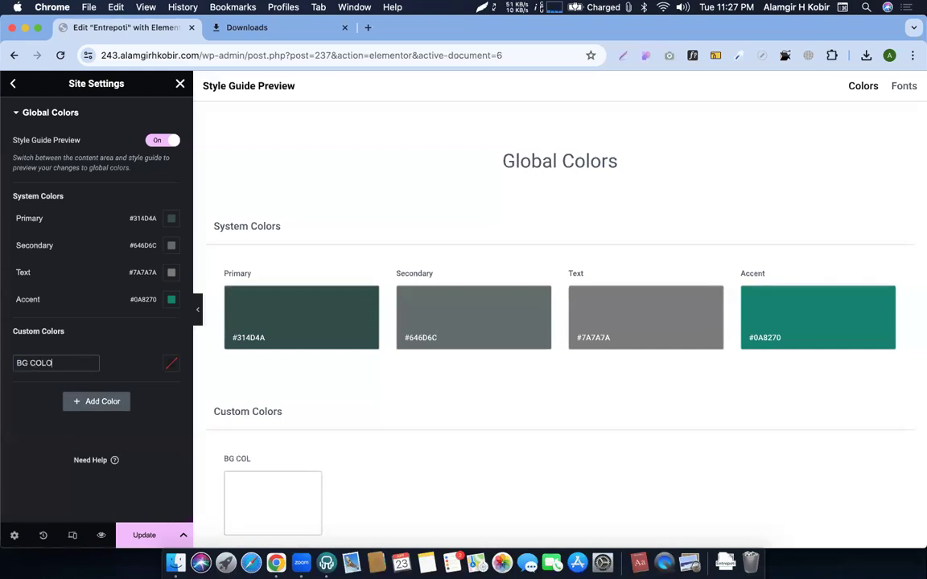
pyautogui.write('R')
pyautogui.doubleClick(42, 363)
pyautogui.write('Color')
pyautogui.click(171, 363)
pyautogui.press('super+v')
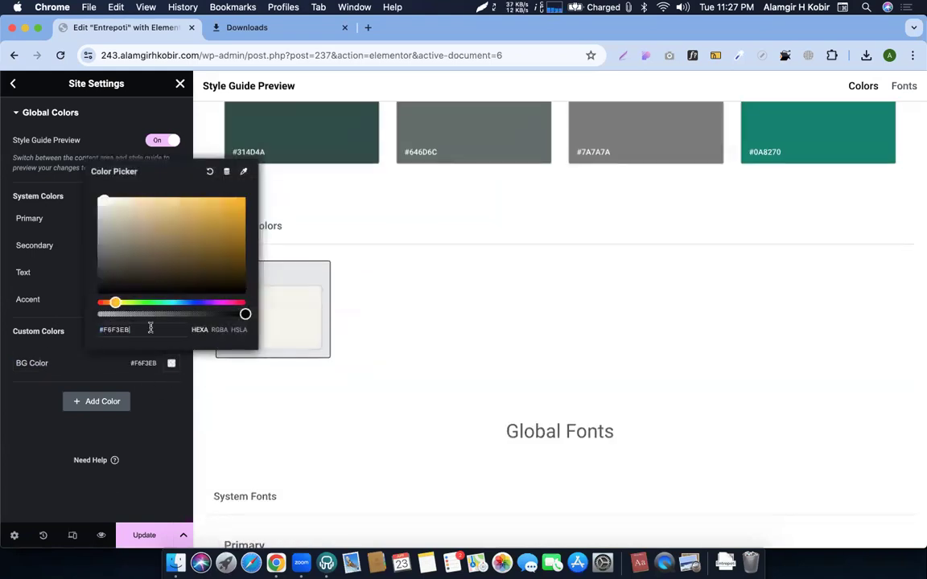
# Save the global color changes and close Site Settings to return to the page editor
pyautogui.click(156, 430)
pyautogui.click(143, 534)
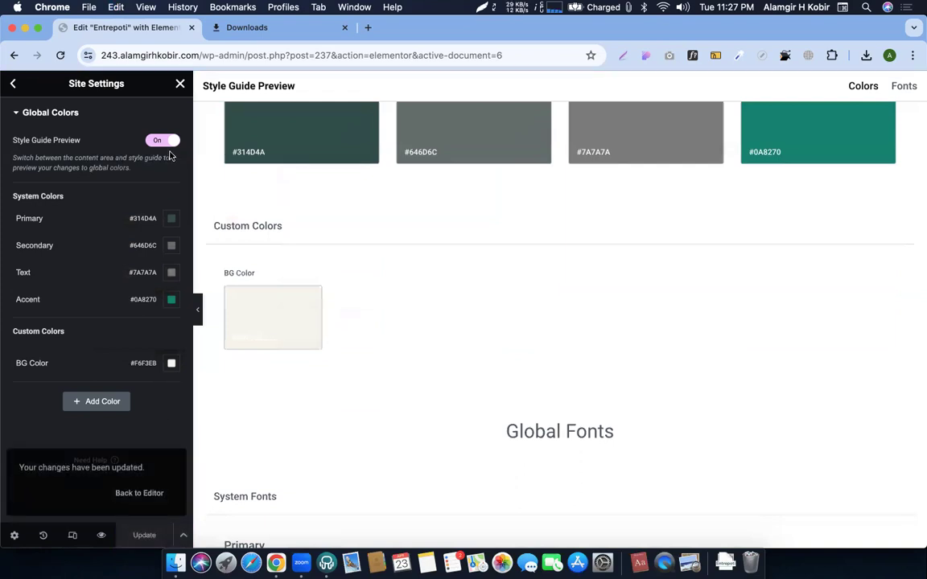
pyautogui.click(12, 86)
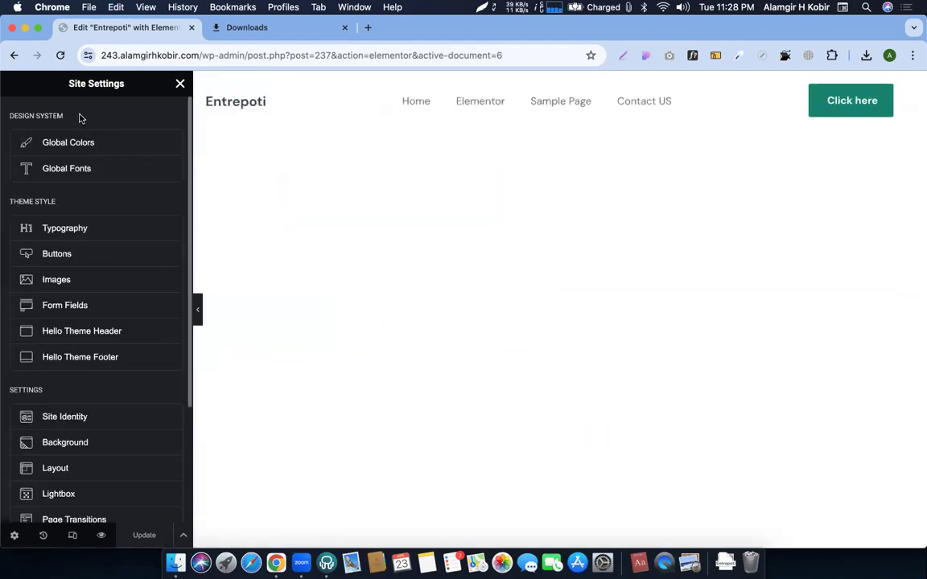
pyautogui.click(181, 83)
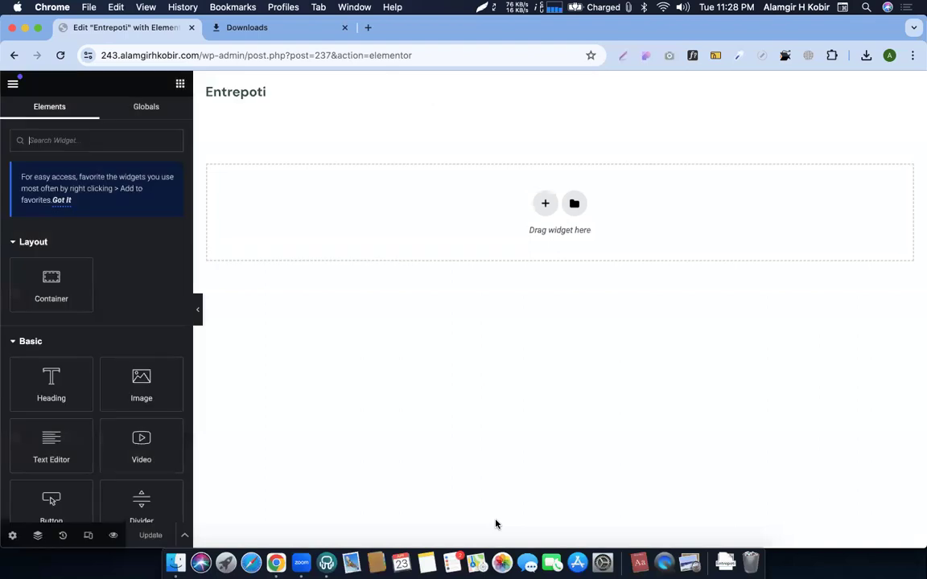
# Give the header container a classic background using the global BG Color
pyautogui.click(555, 82)
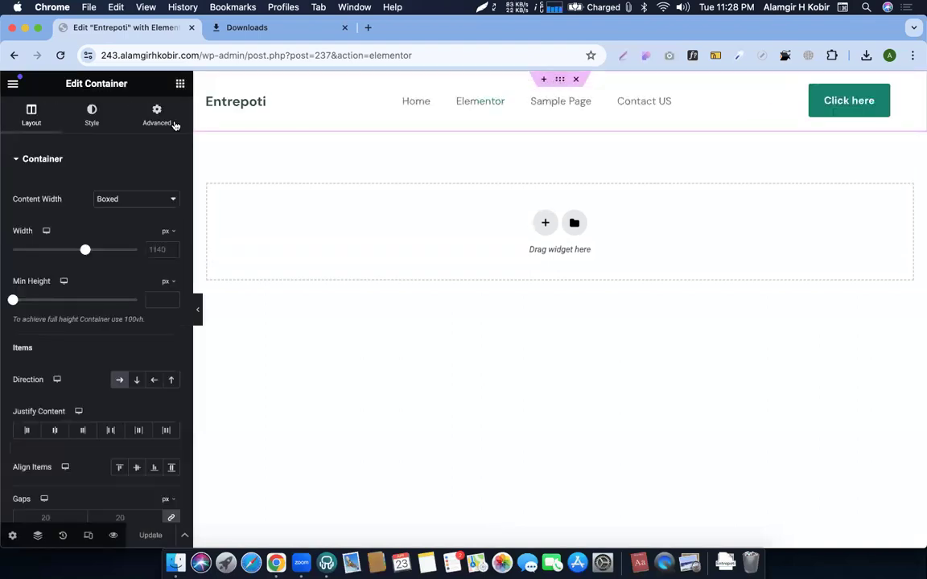
pyautogui.click(91, 119)
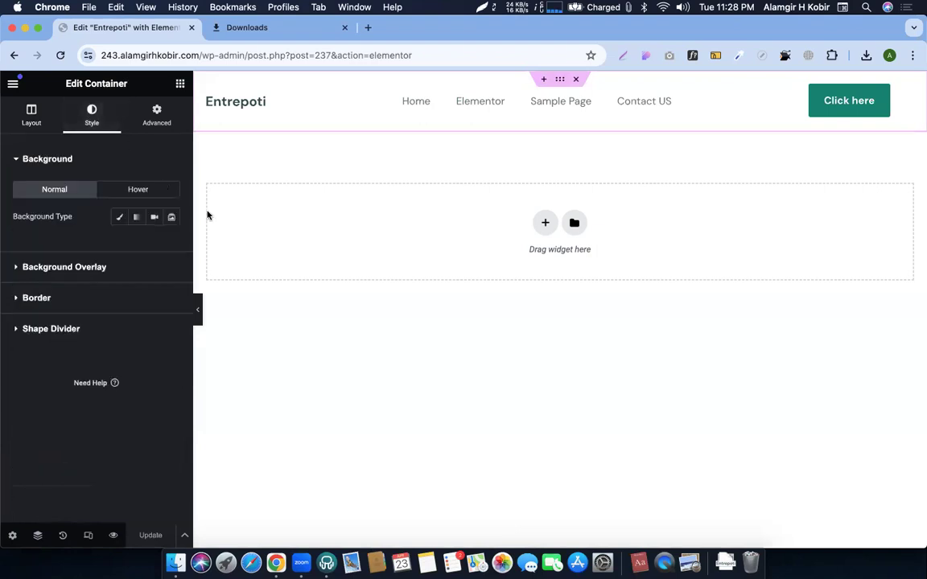
pyautogui.click(122, 221)
pyautogui.click(154, 245)
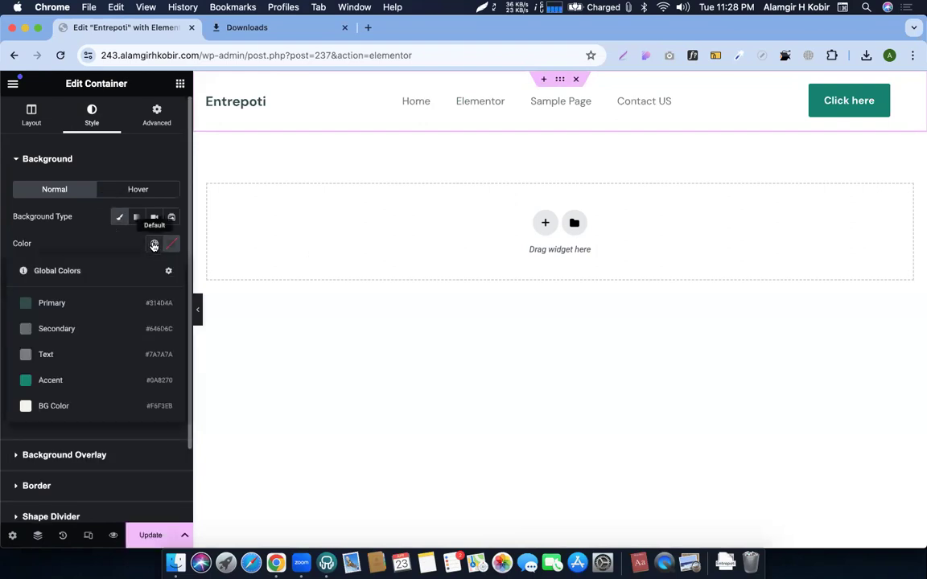
pyautogui.click(46, 408)
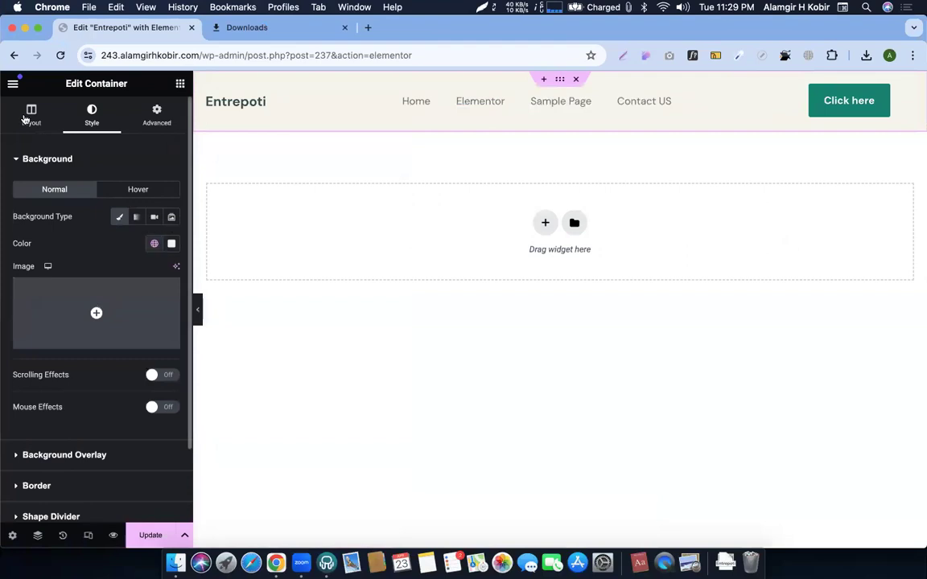
# Add a row-direction container below the header and place two side-by-side containers inside it
pyautogui.click(13, 84)
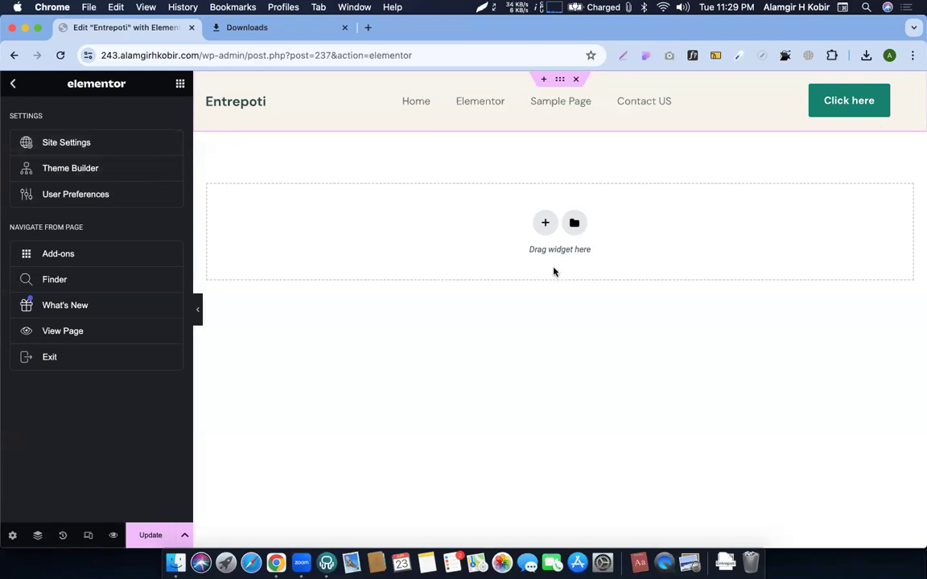
pyautogui.click(545, 222)
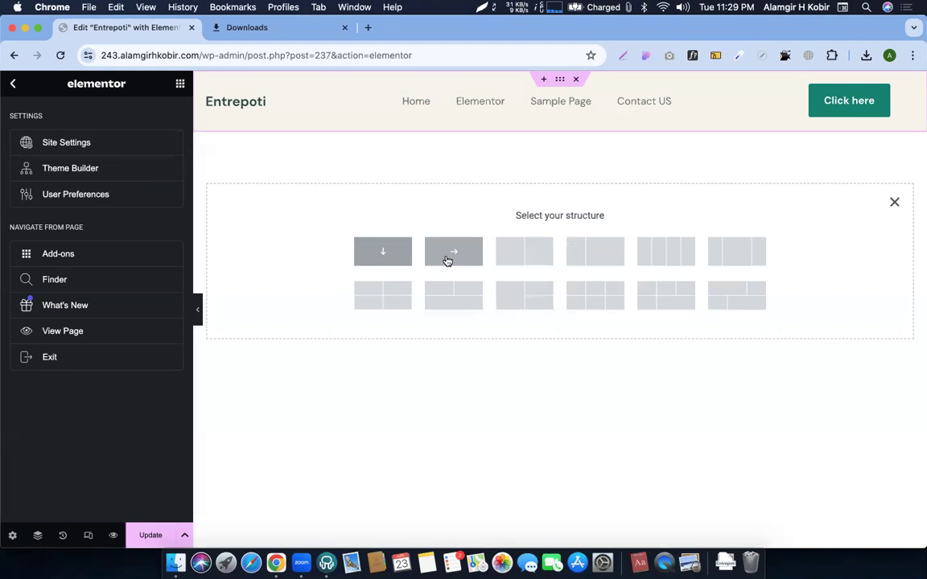
pyautogui.click(463, 241)
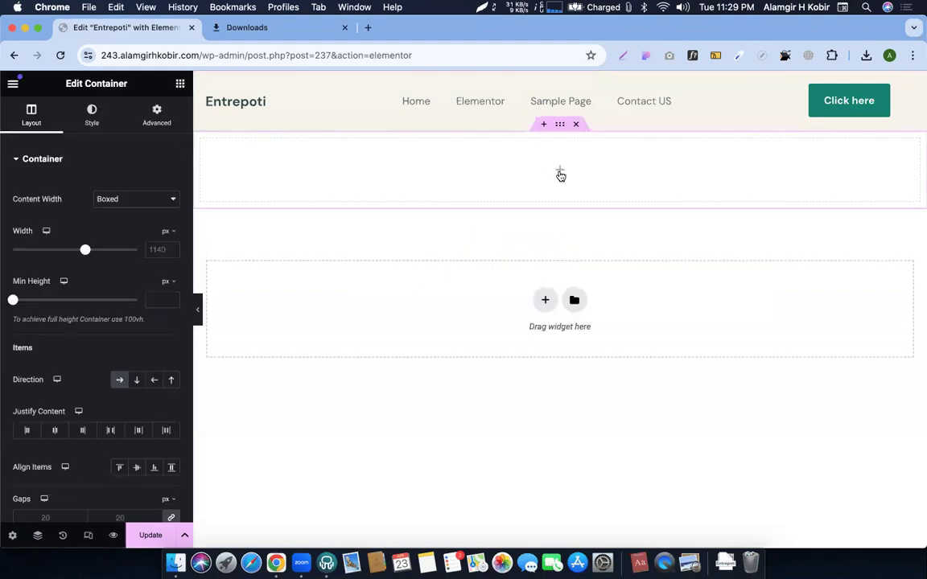
pyautogui.click(560, 174)
pyautogui.moveTo(50, 283); pyautogui.dragTo(489, 176)
pyautogui.press('super+d')
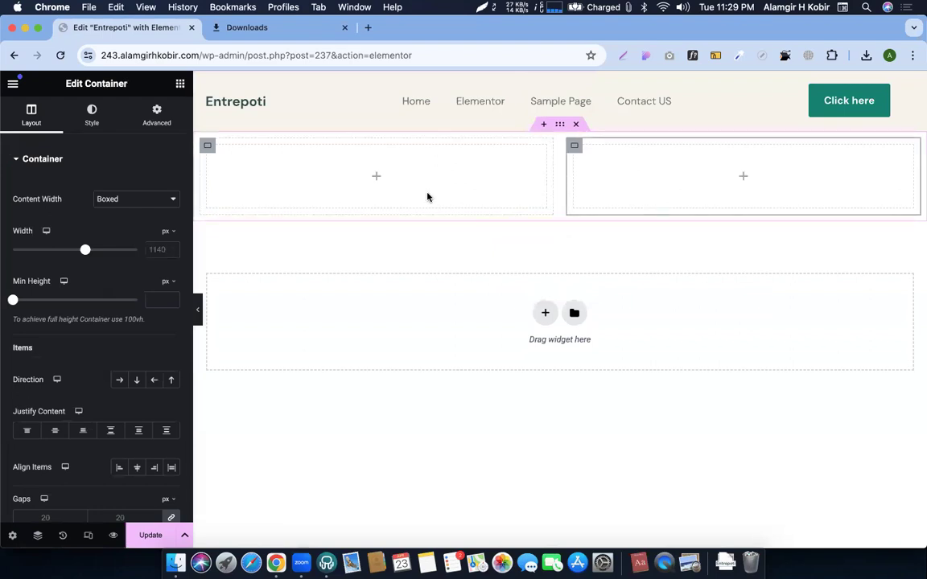
# Inspect the hero heading and paragraph in Figma, and in Elementor place a Heading widget in the first inner container
pyautogui.click(372, 175)
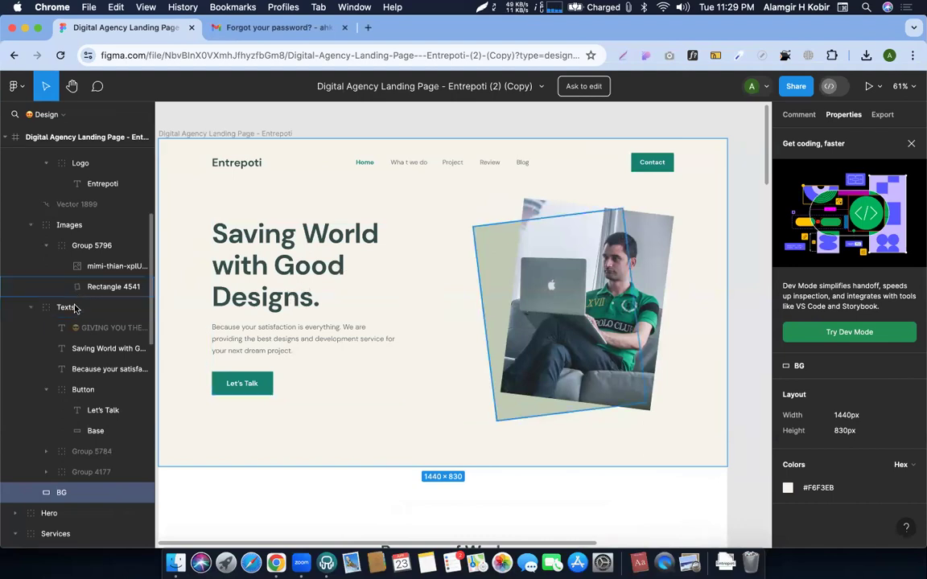
pyautogui.scroll(1, 72, 327)
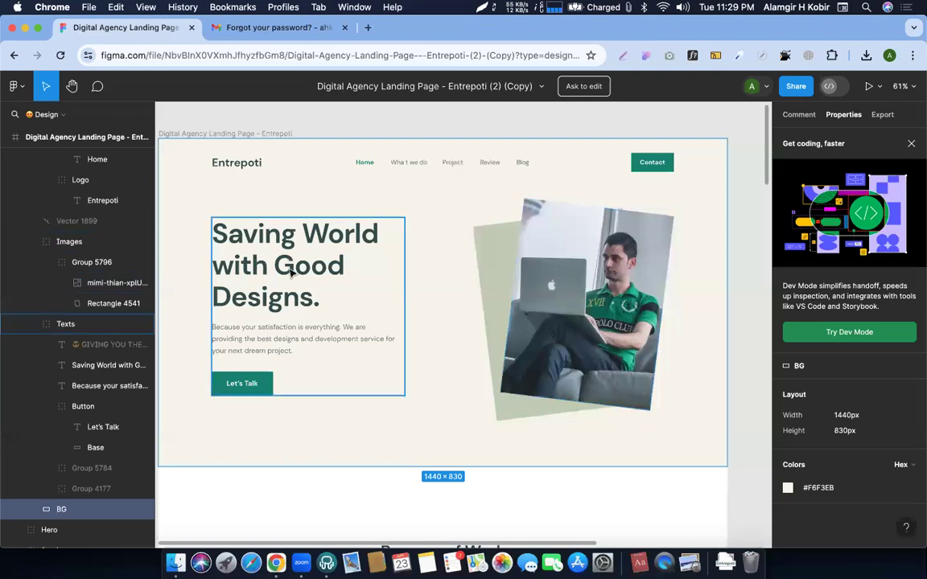
pyautogui.click(287, 268)
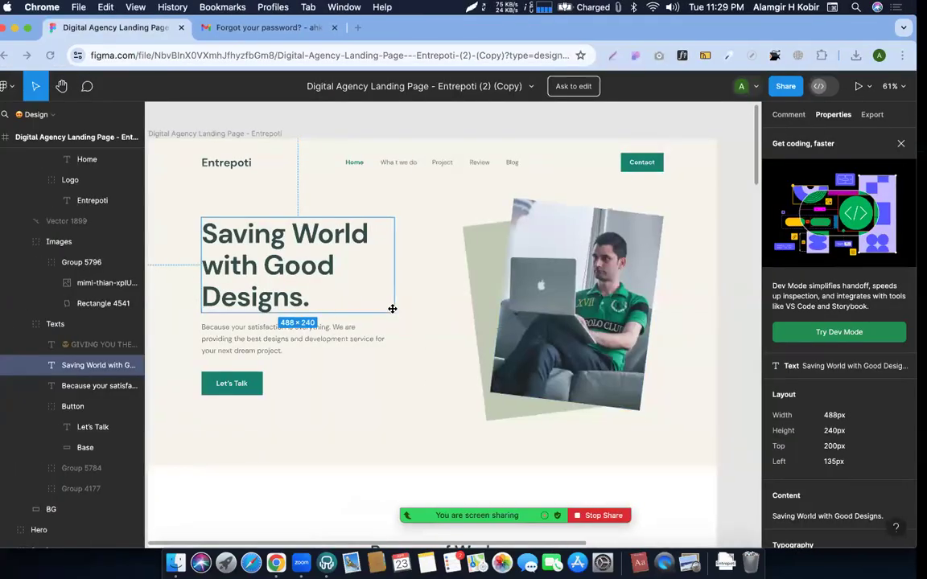
pyautogui.click(291, 349)
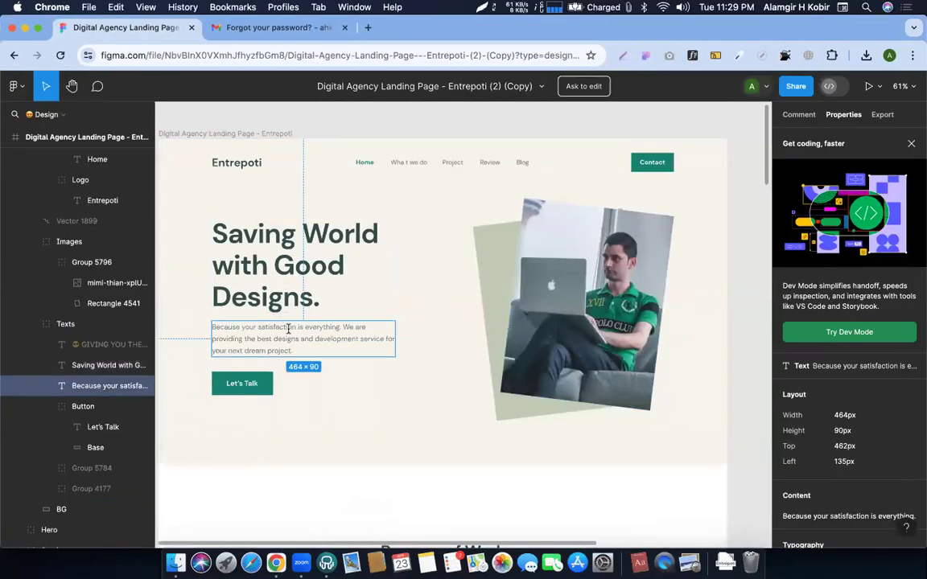
pyautogui.click(287, 275)
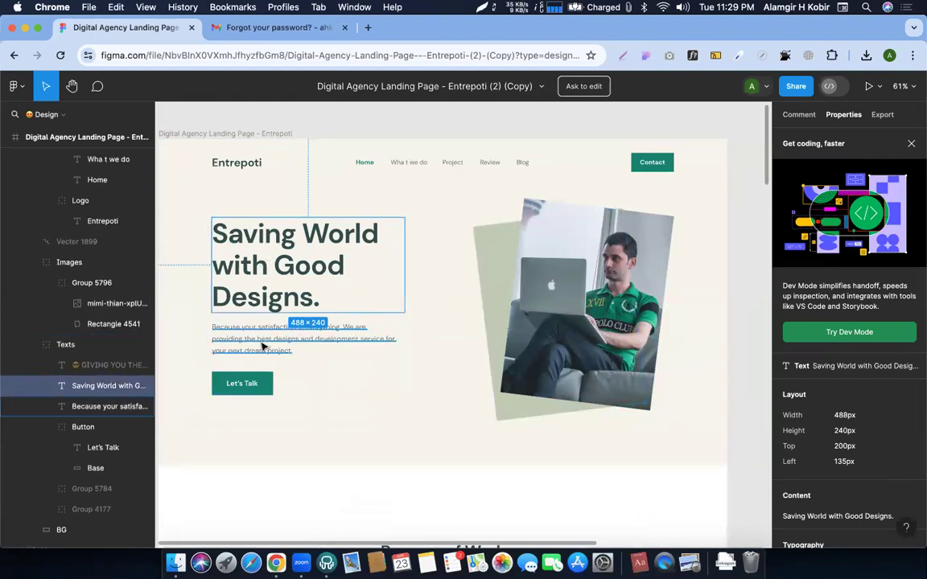
pyautogui.hotkey('ctrl', 'Right')
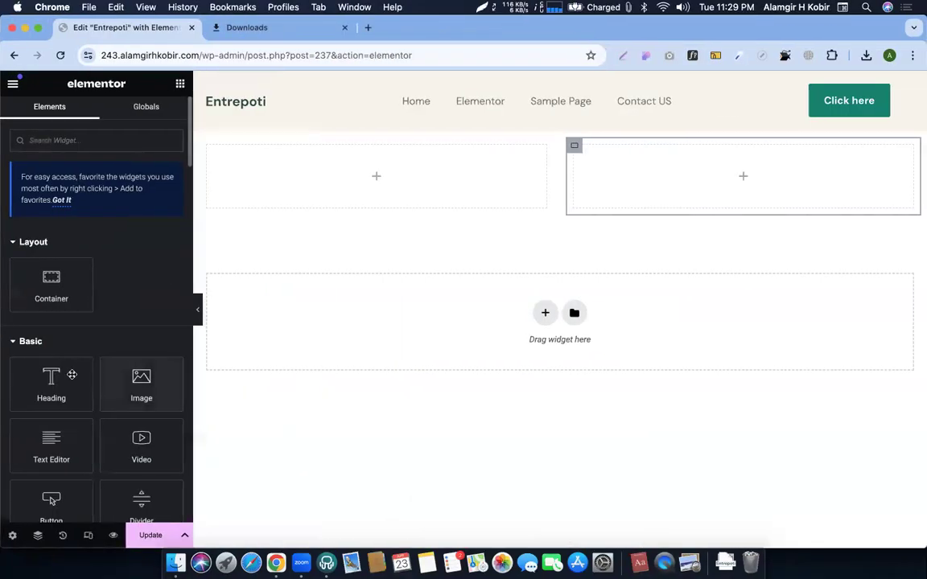
pyautogui.moveTo(71, 374); pyautogui.dragTo(724, 177)
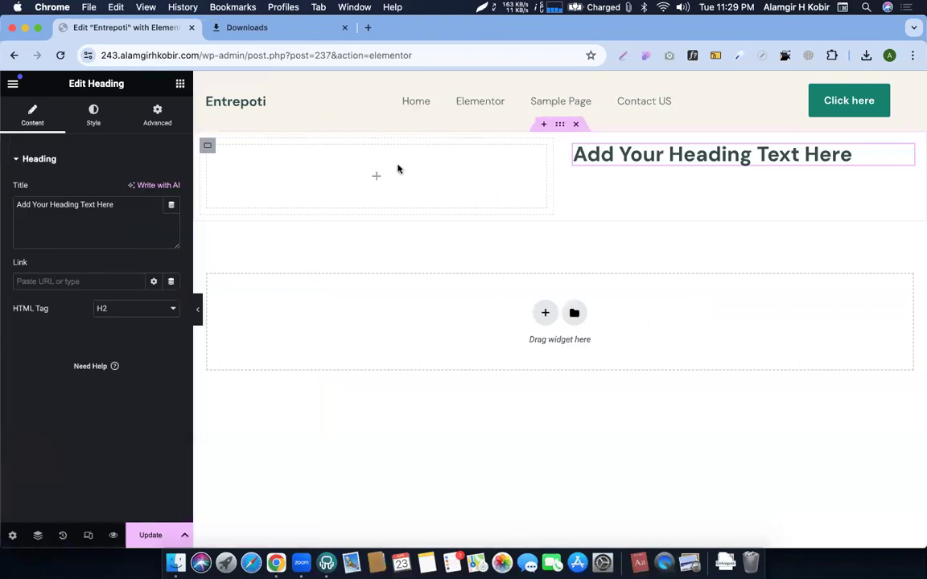
pyautogui.moveTo(906, 153); pyautogui.dragTo(384, 172)
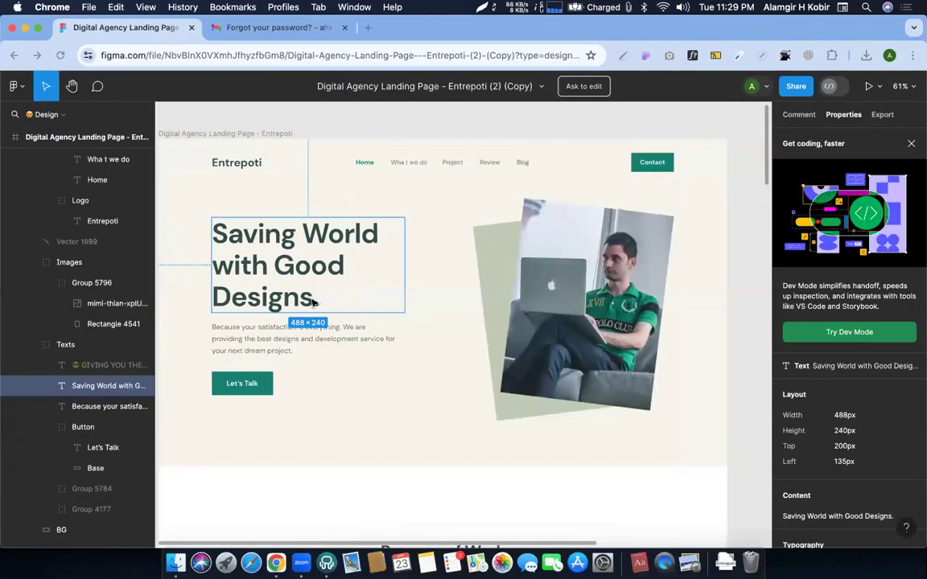
# Replace the heading widget's title with "Saving World with Good Designs." copied from the Figma hero
pyautogui.doubleClick(310, 298)
pyautogui.press('super+c')
pyautogui.hotkey('ctrl', 'Right')
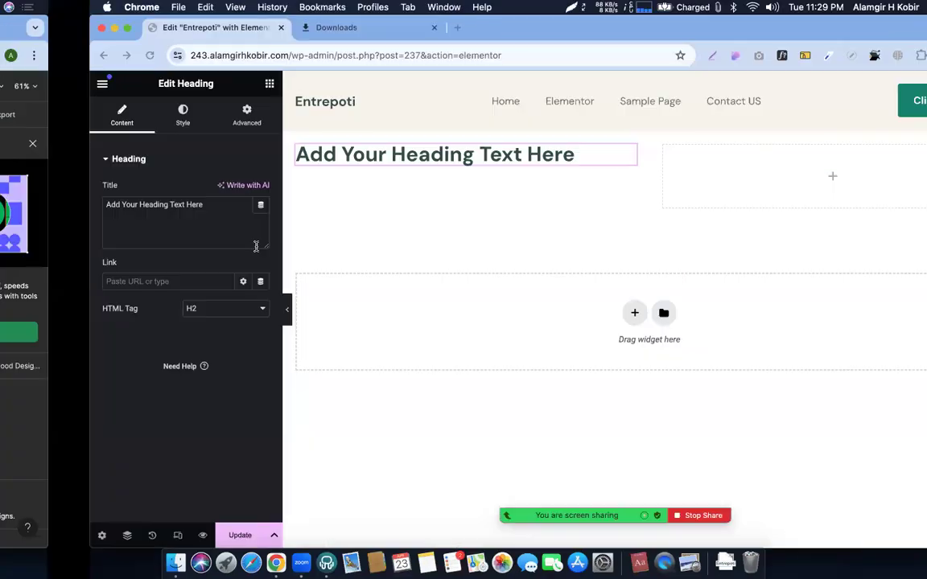
pyautogui.doubleClick(75, 212)
pyautogui.press('super+a')
pyautogui.press('super+v')
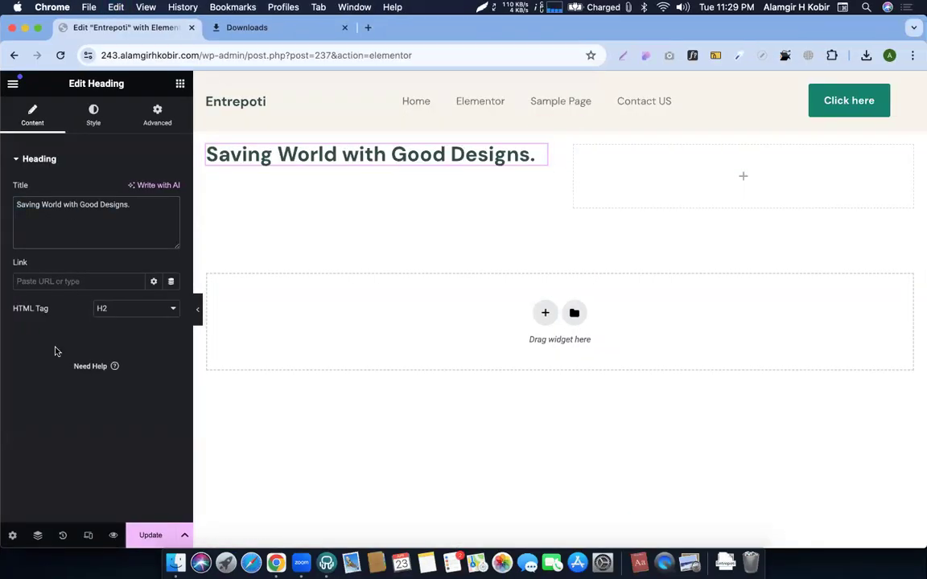
# Apply the Primary global font to the hero heading's typography
pyautogui.click(93, 127)
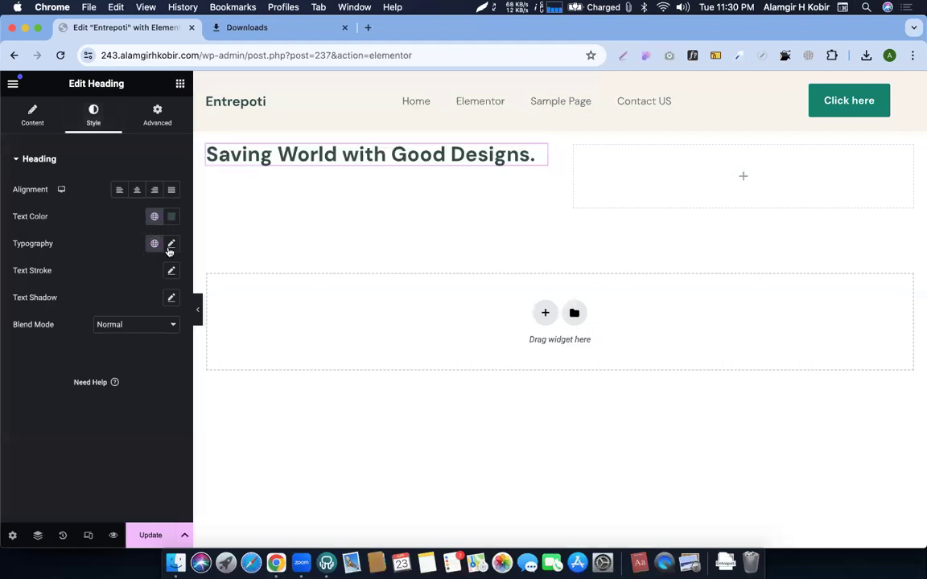
pyautogui.click(156, 246)
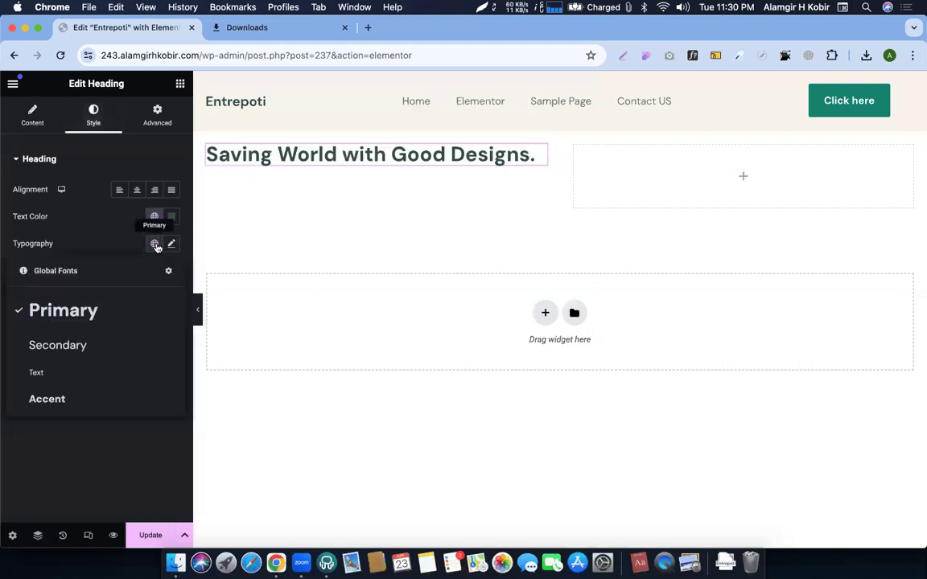
pyautogui.click(70, 316)
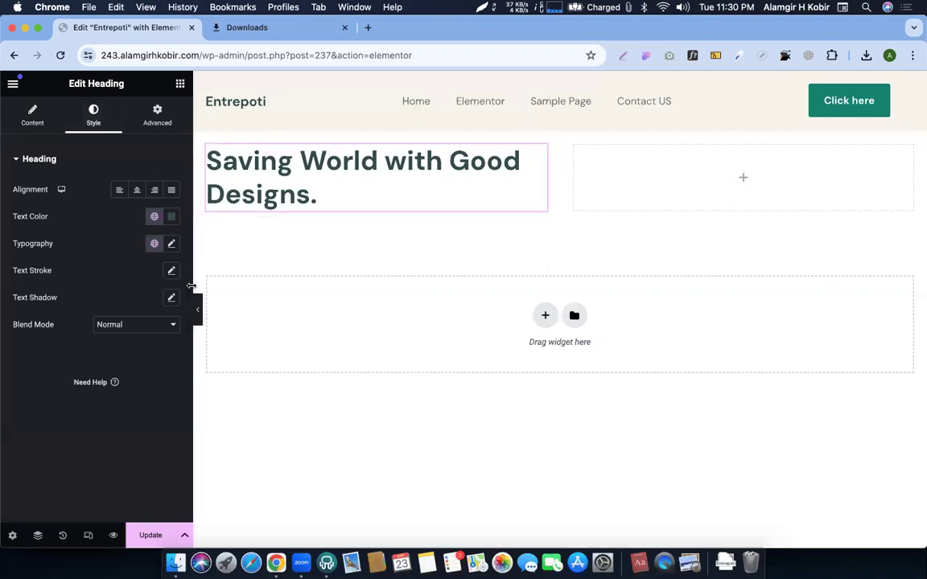
# Look up the hero heading's font size in Figma and set the Elementor heading's size to 70 px
pyautogui.click(170, 247)
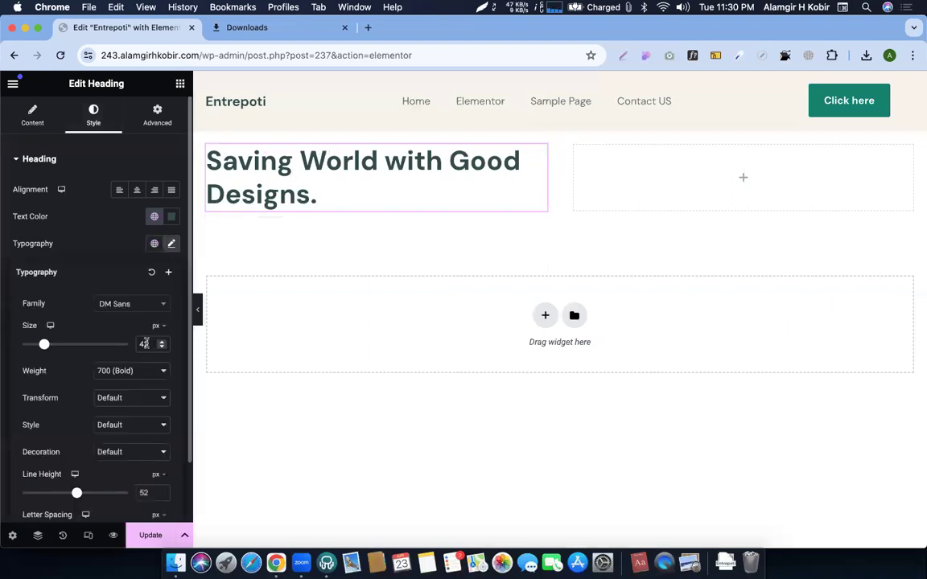
pyautogui.hotkey('ctrl', 'Left')
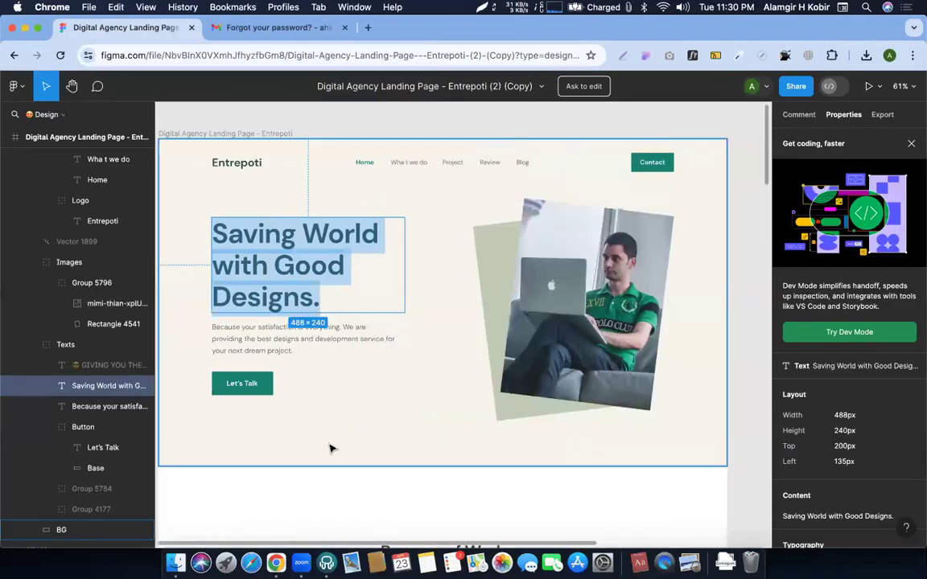
pyautogui.scroll(-5, 845, 466)
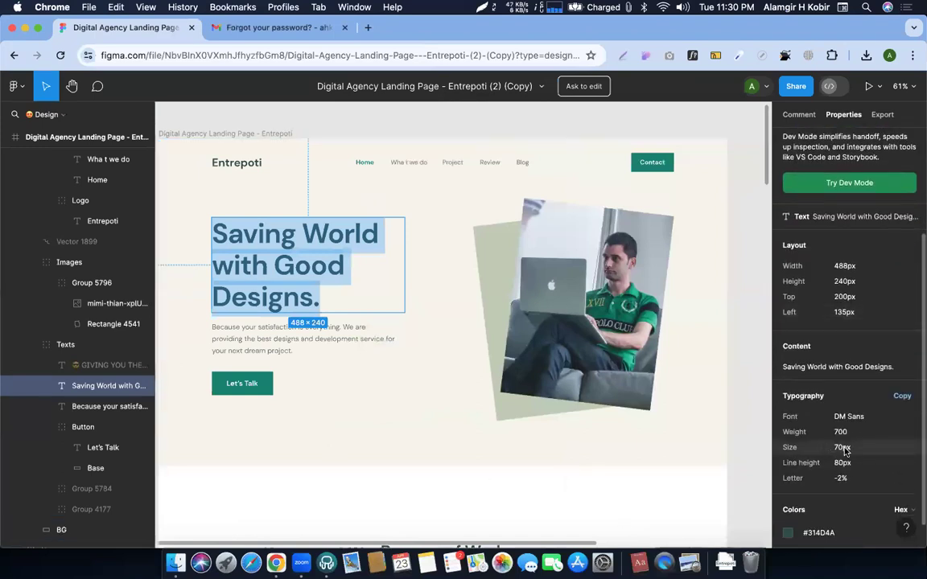
pyautogui.hotkey('ctrl', 'Right')
pyautogui.doubleClick(157, 345)
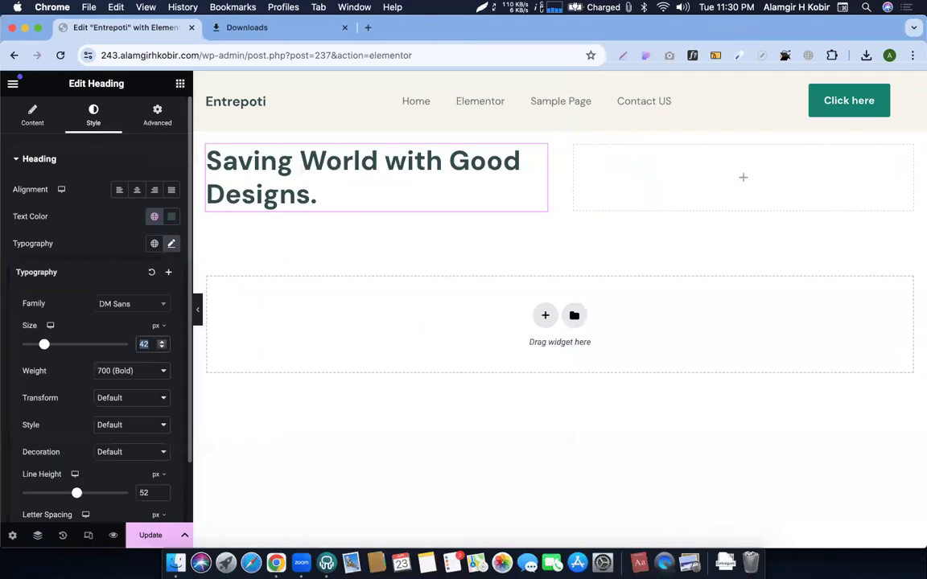
pyautogui.write('70')
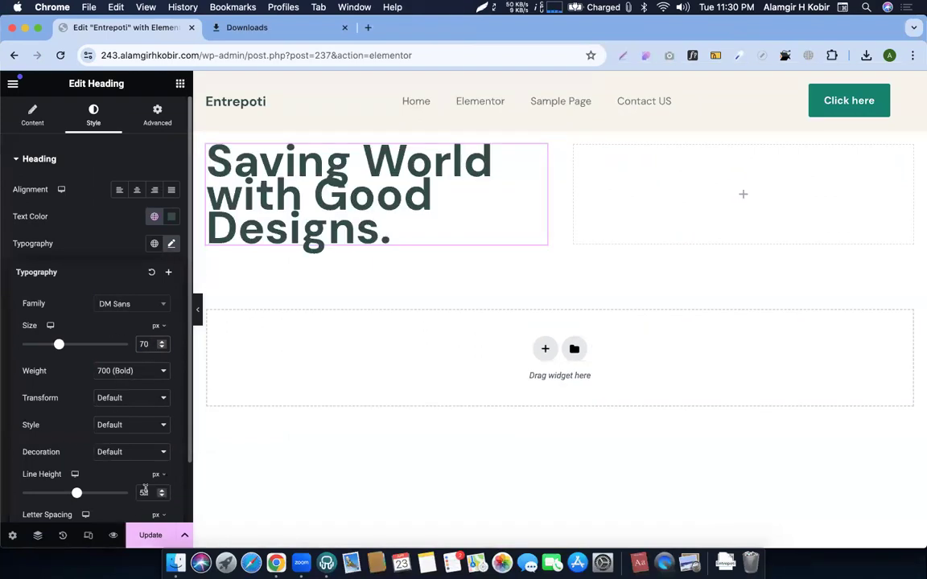
# Set the hero heading's line height to 70 px and check its typography and color against the Figma design
pyautogui.hotkey('ctrl', 'Left')
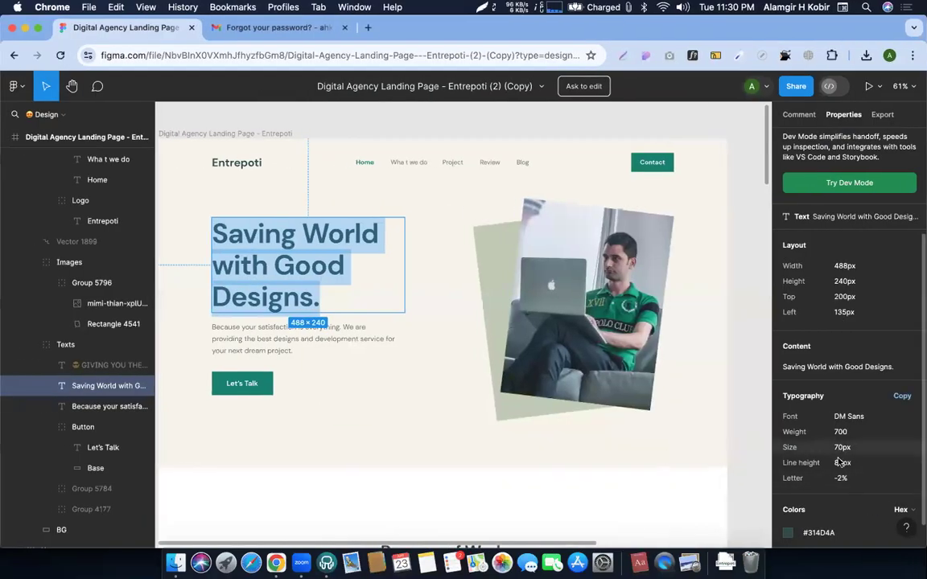
pyautogui.hotkey('ctrl', 'Right')
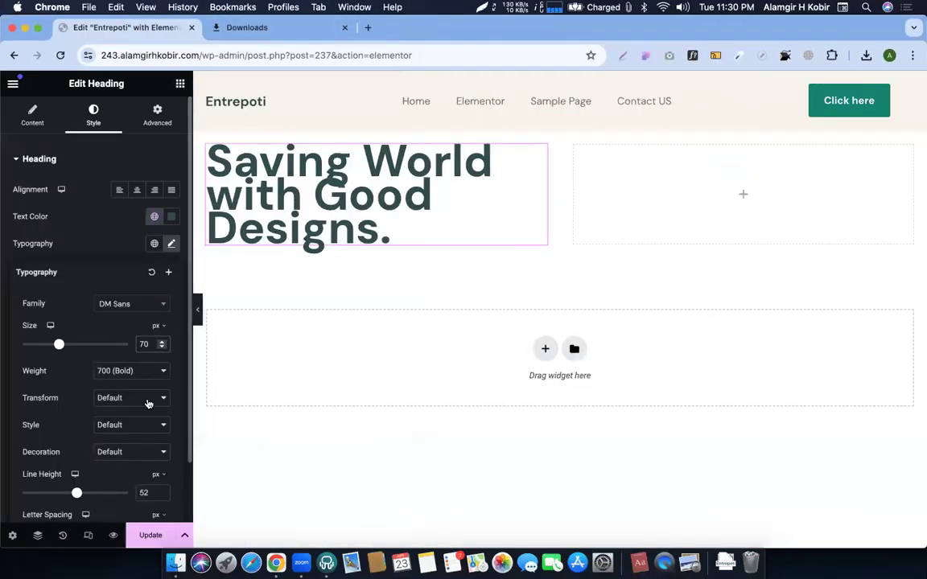
pyautogui.write('70')
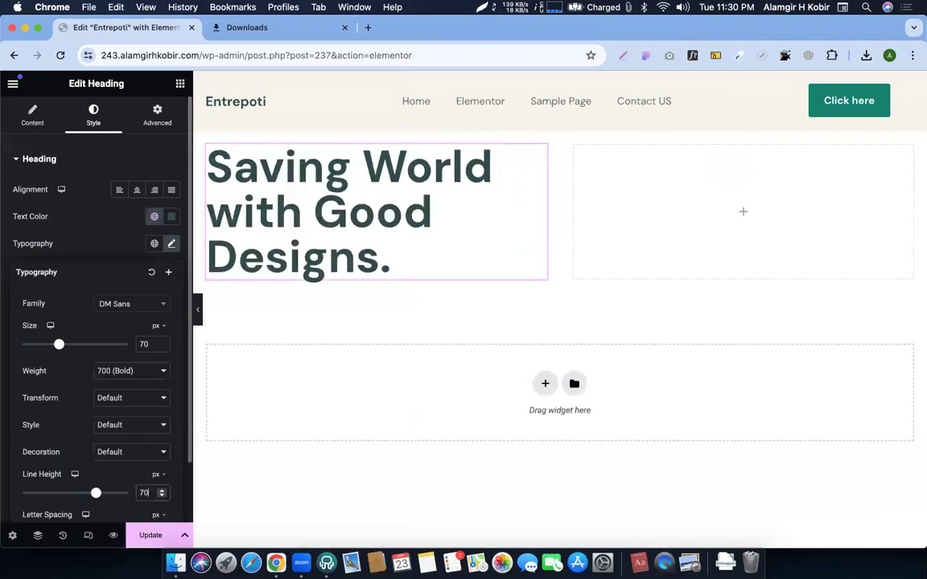
pyautogui.click(171, 240)
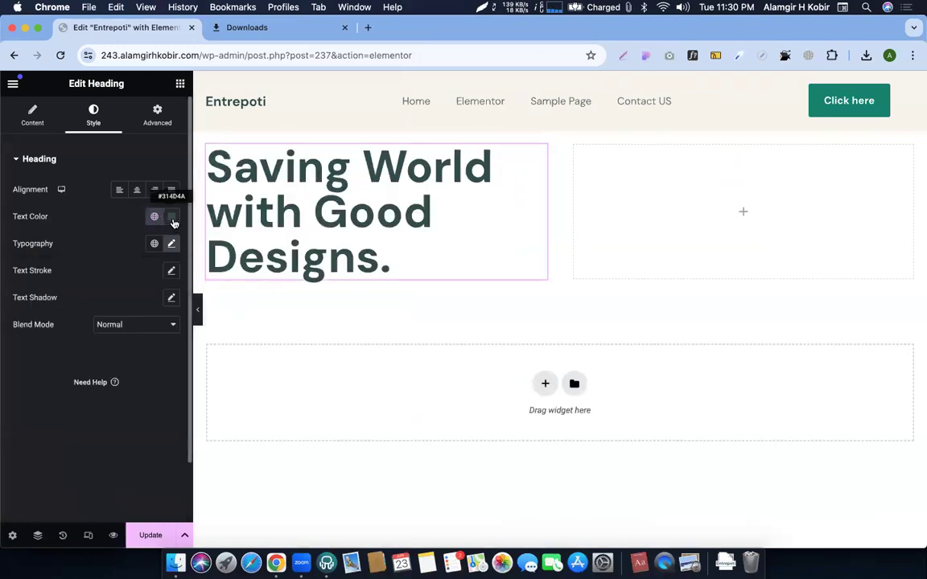
pyautogui.hotkey('ctrl', 'Left')
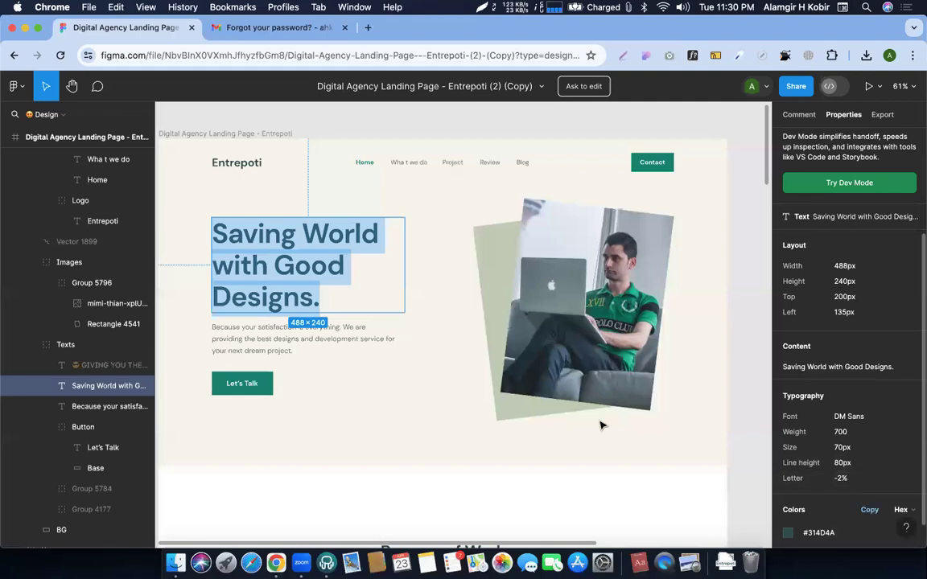
pyautogui.hotkey('ctrl', 'Right')
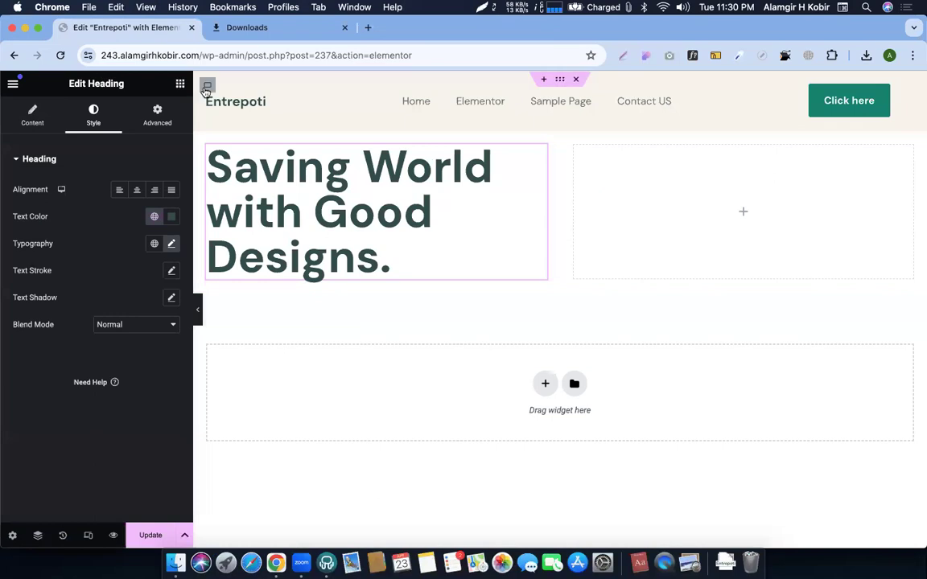
# Add a Text Editor widget below the hero heading and replace its text with the satisfaction paragraph copied from the Figma hero
pyautogui.click(180, 85)
pyautogui.hotkey('ctrl', 'Left')
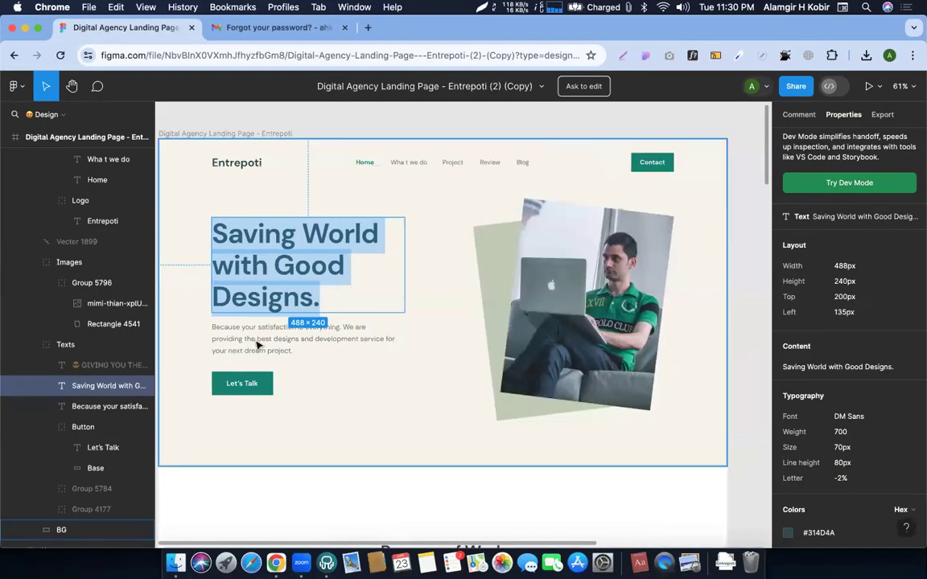
pyautogui.click(252, 338)
pyautogui.press('Return')
pyautogui.press('super+c')
pyautogui.hotkey('ctrl', 'Right')
pyautogui.moveTo(43, 438); pyautogui.dragTo(322, 272)
pyautogui.click(110, 351)
pyautogui.press('super+a')
pyautogui.press('super+v')
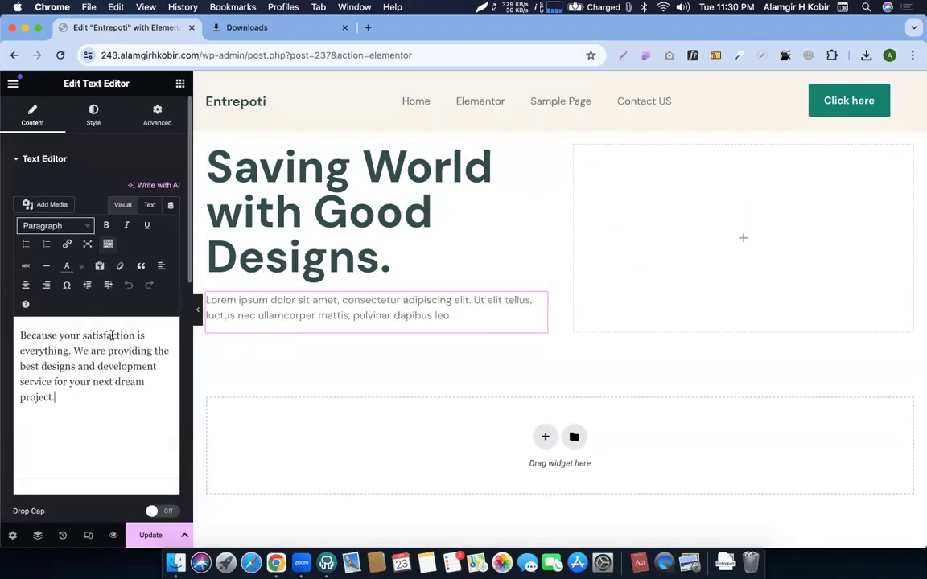
# Apply the Secondary global color and Secondary global font to the hero paragraph, and compare its size and line height with Figma
pyautogui.click(94, 115)
pyautogui.click(153, 217)
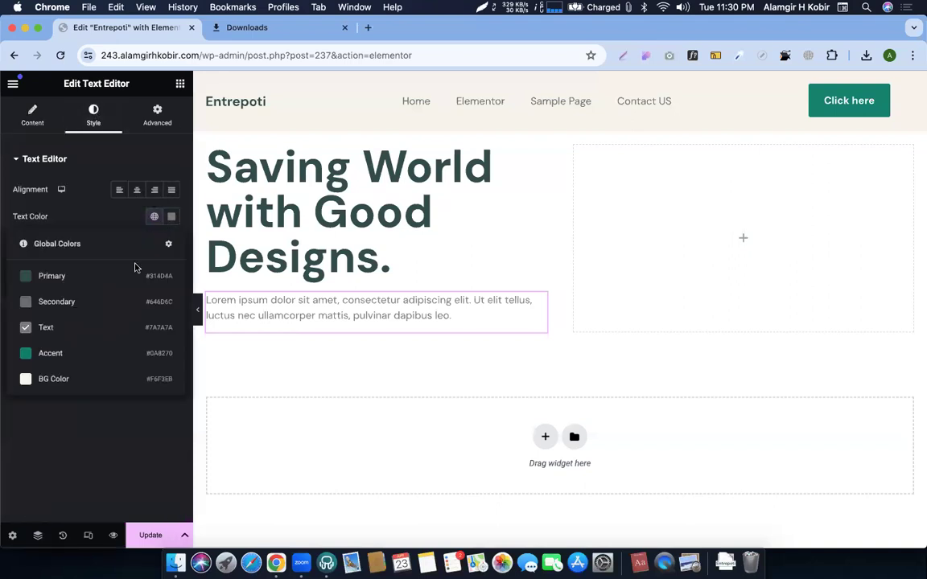
pyautogui.click(49, 305)
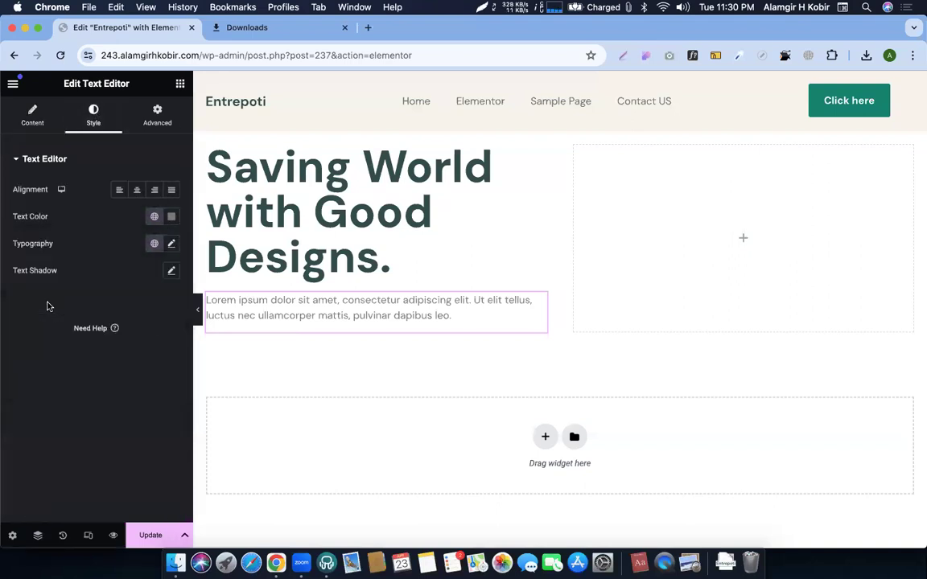
pyautogui.click(155, 243)
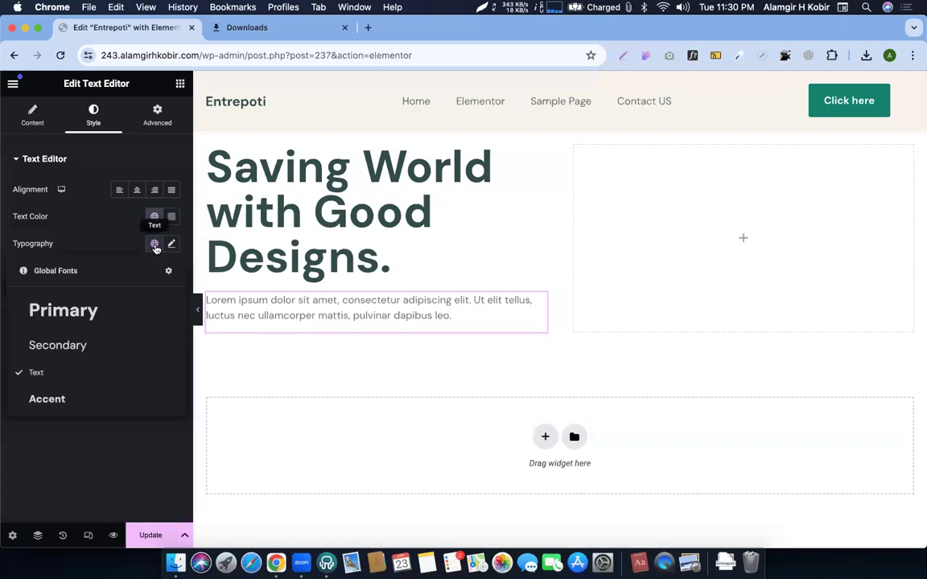
pyautogui.click(50, 350)
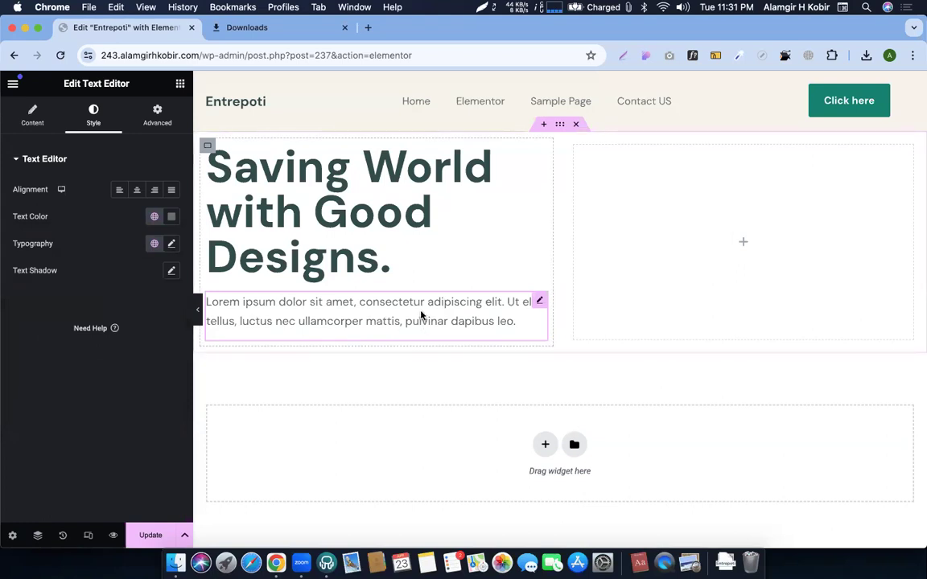
pyautogui.click(172, 245)
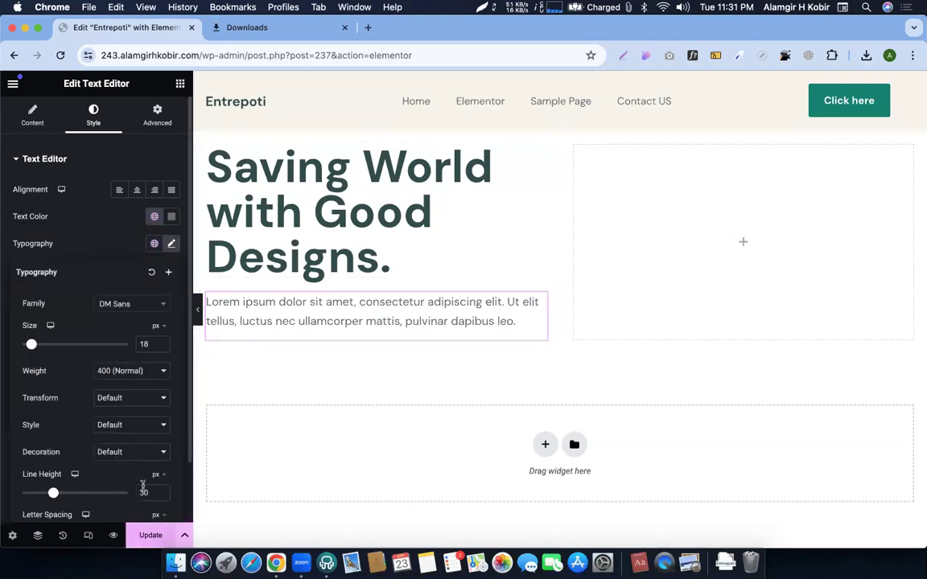
pyautogui.hotkey('ctrl', 'Left')
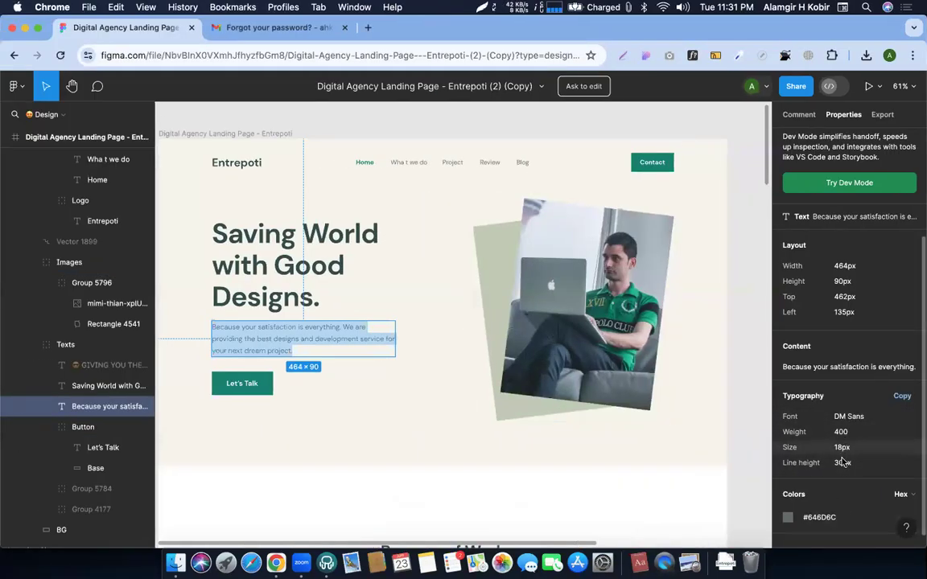
pyautogui.hotkey('ctrl', 'Right')
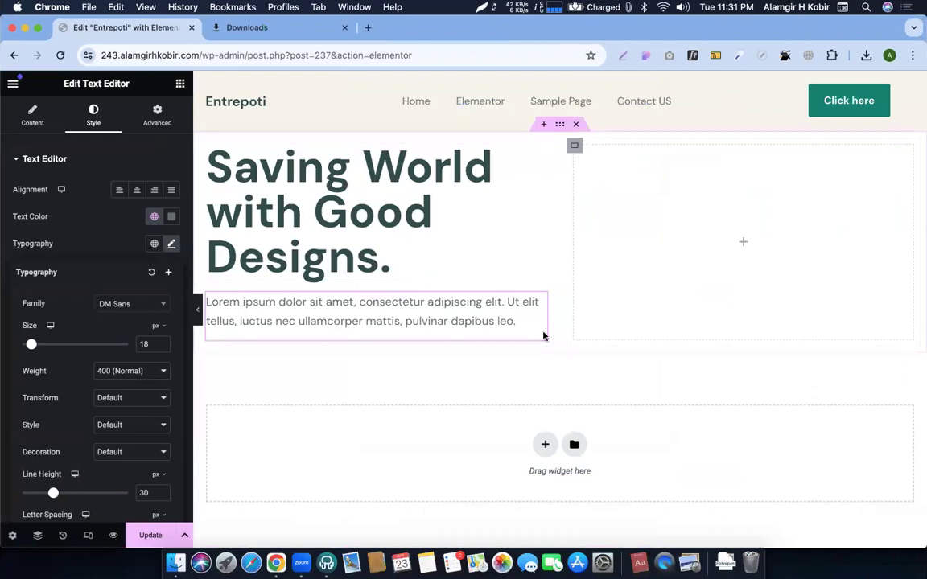
# Copy the header's green button and paste it below the hero paragraph
pyautogui.click(181, 84)
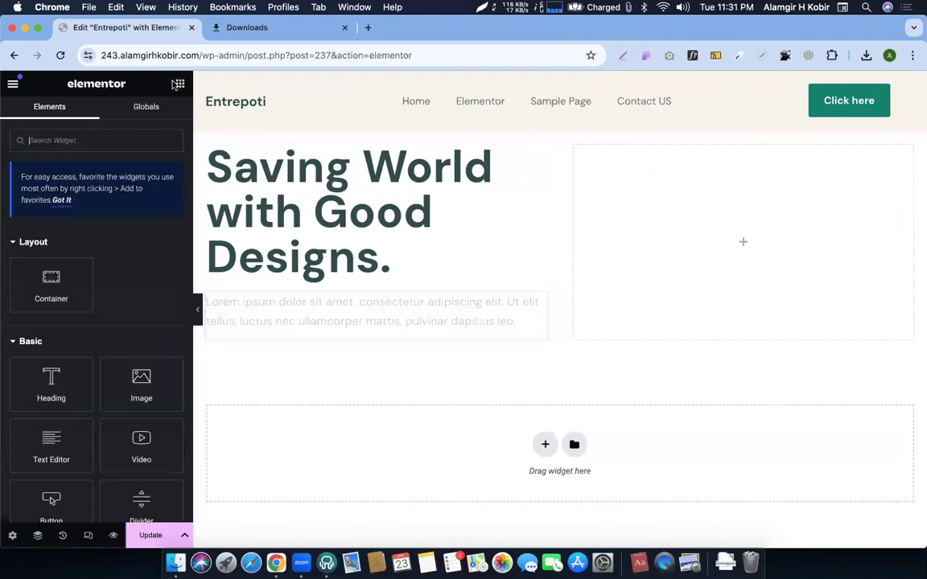
pyautogui.hotkey('ctrl', 'Left')
pyautogui.hotkey('ctrl', 'Right')
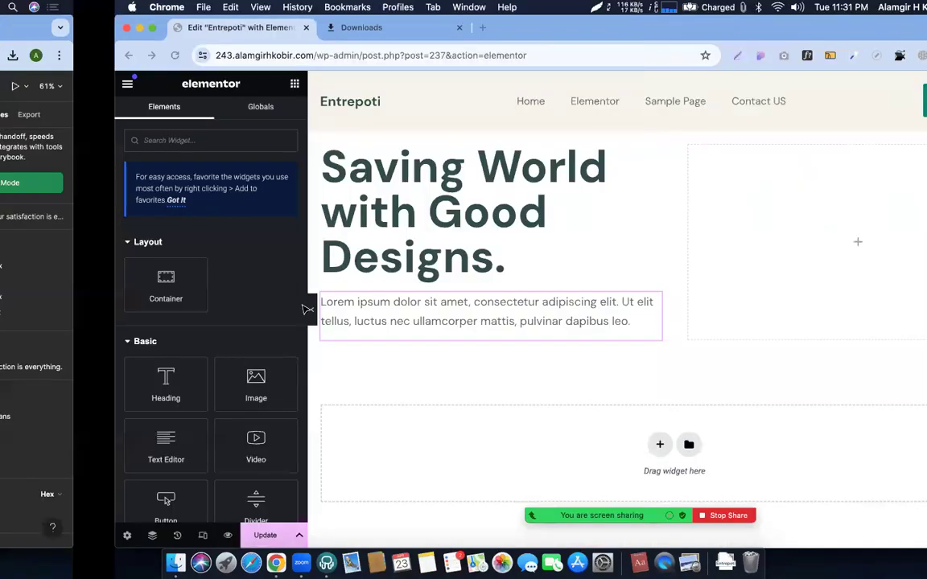
pyautogui.rightClick(829, 107)
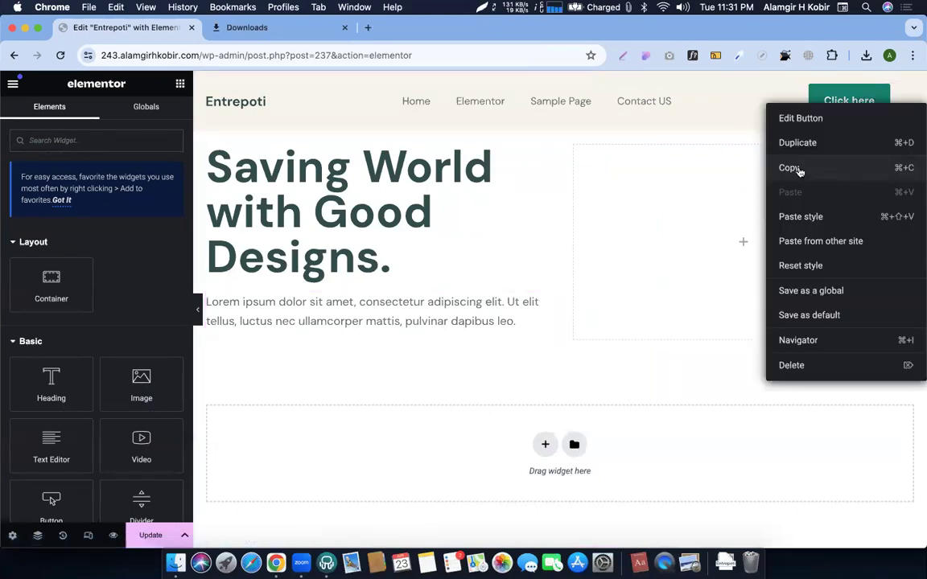
pyautogui.click(798, 170)
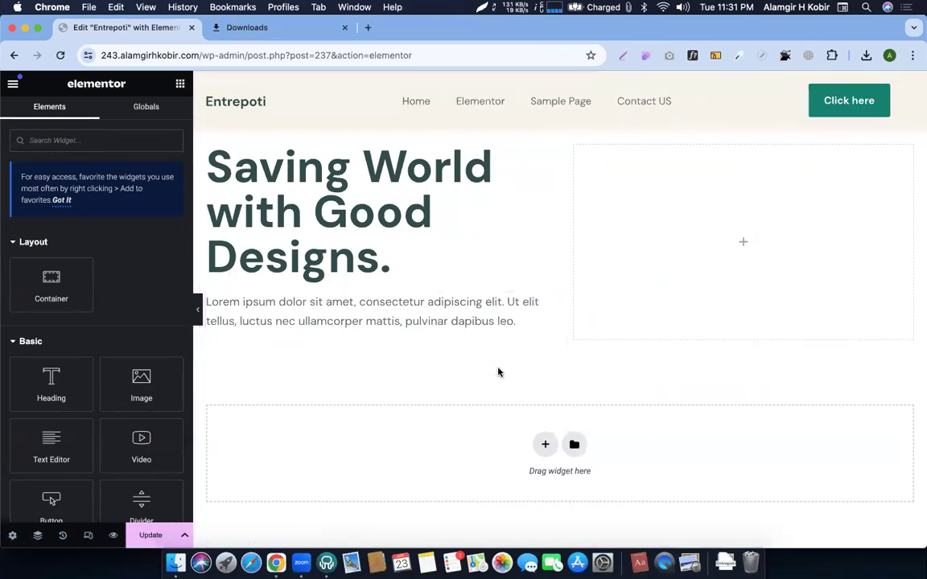
pyautogui.rightClick(538, 303)
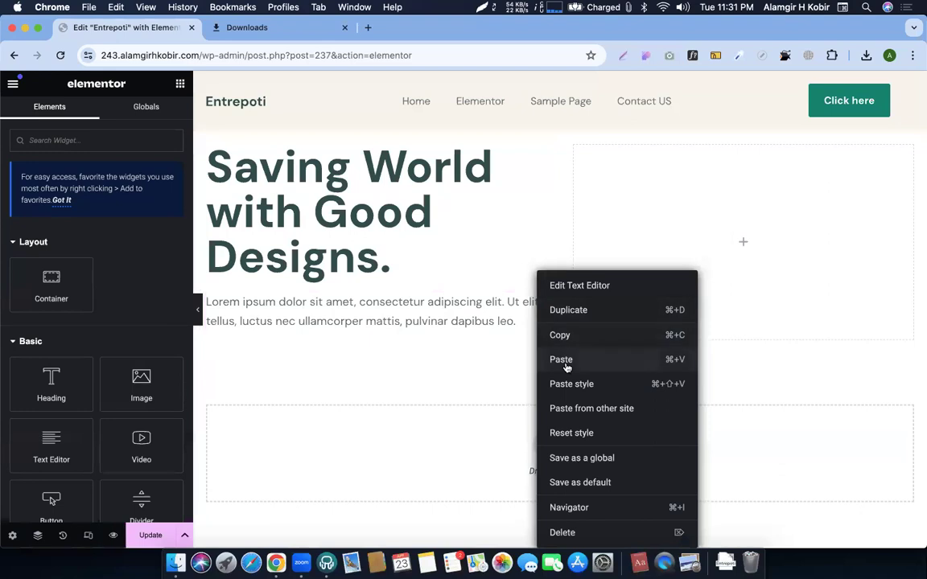
pyautogui.click(528, 367)
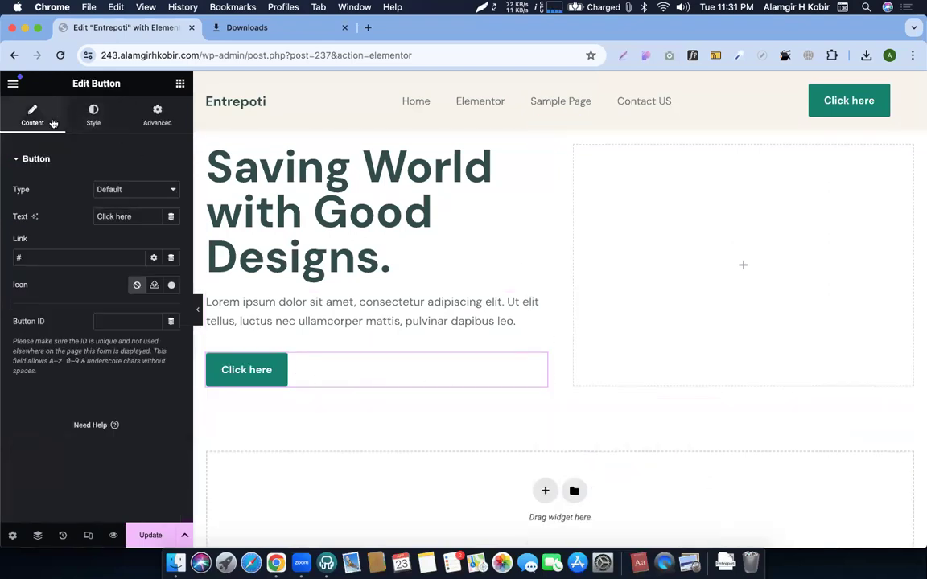
# Replace the hero button's text with "Let's Talk" copied from the Figma hero
pyautogui.hotkey('ctrl', 'Left')
pyautogui.doubleClick(242, 386)
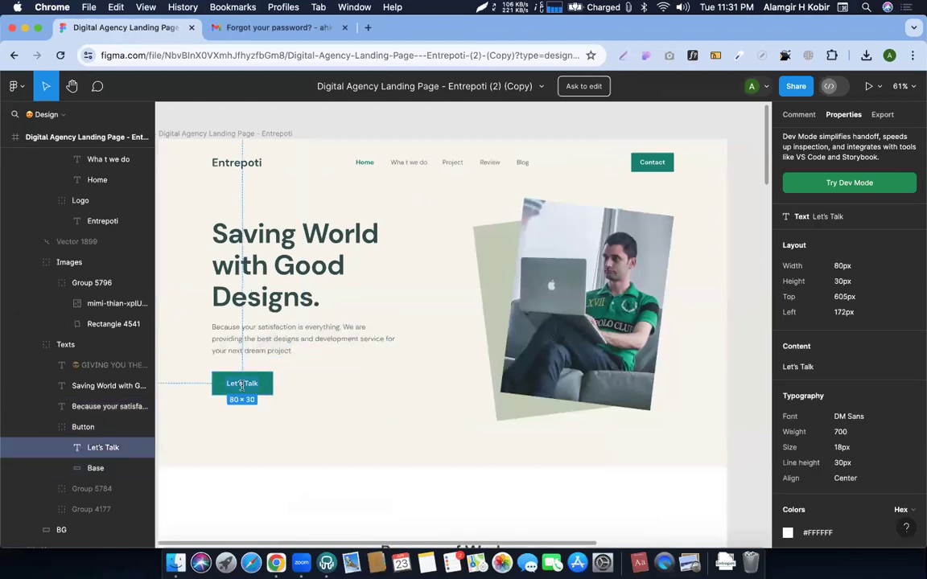
pyautogui.hotkey('ctrl', 'Right')
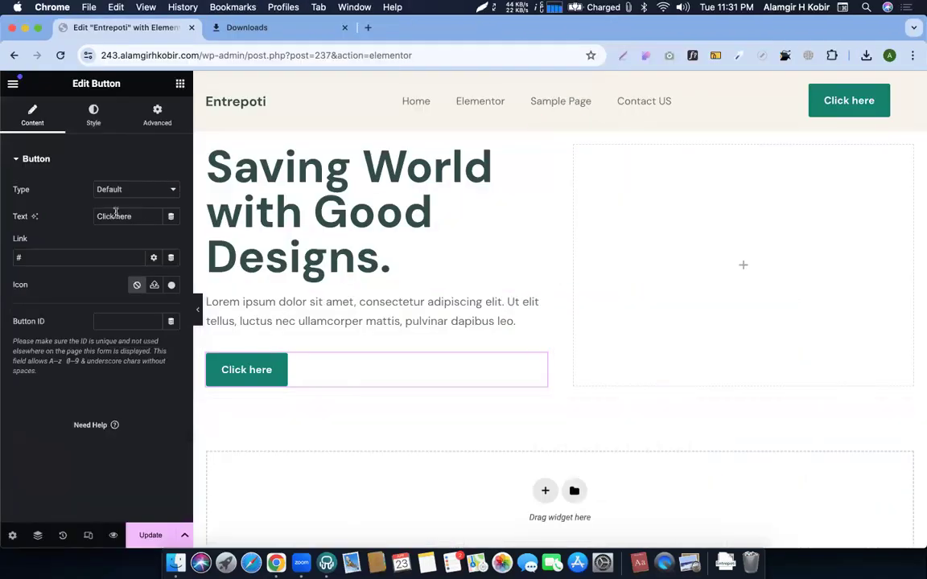
pyautogui.press('super+v')
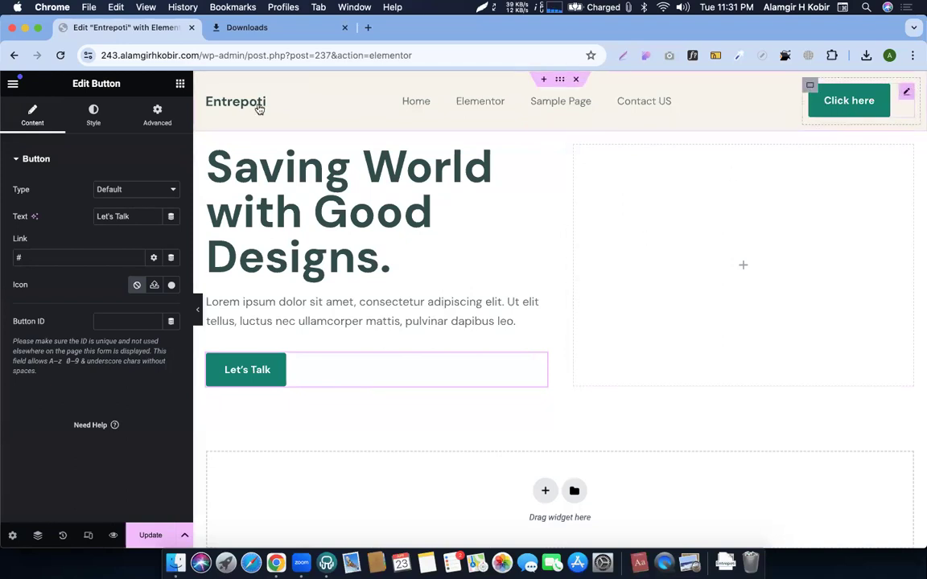
# Look up the header button's label in Figma and set the Elementor header button's text to "Contact"
pyautogui.click(94, 114)
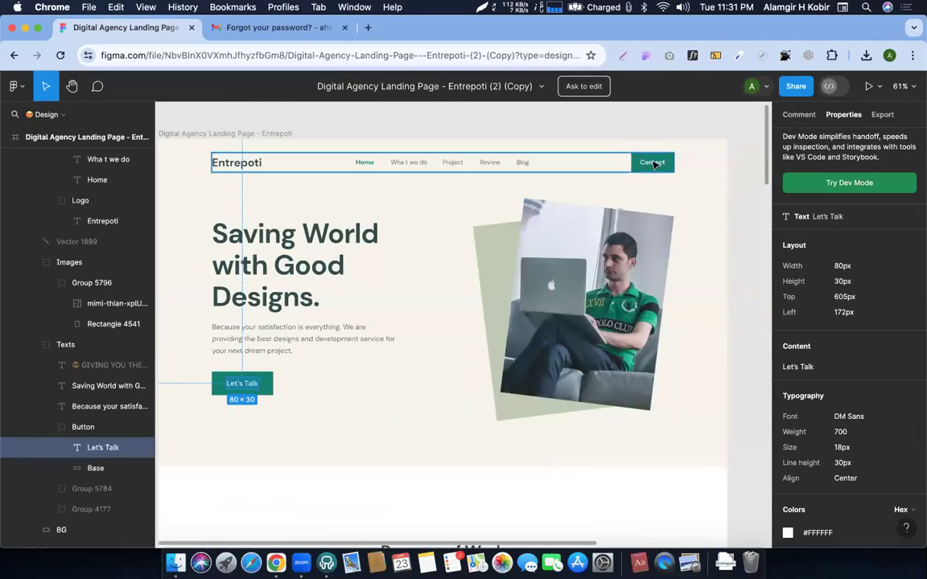
pyautogui.doubleClick(653, 163)
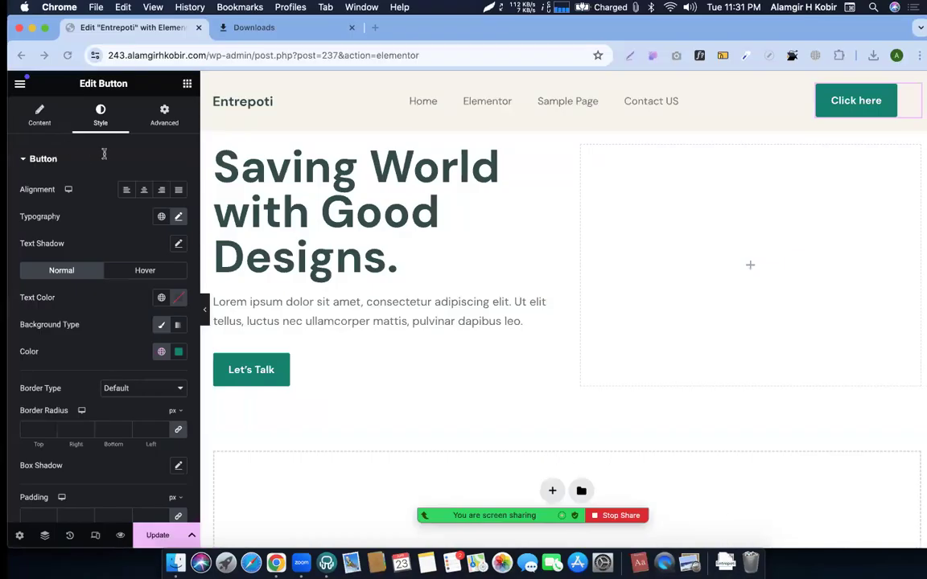
pyautogui.click(31, 117)
pyautogui.tripleClick(120, 217)
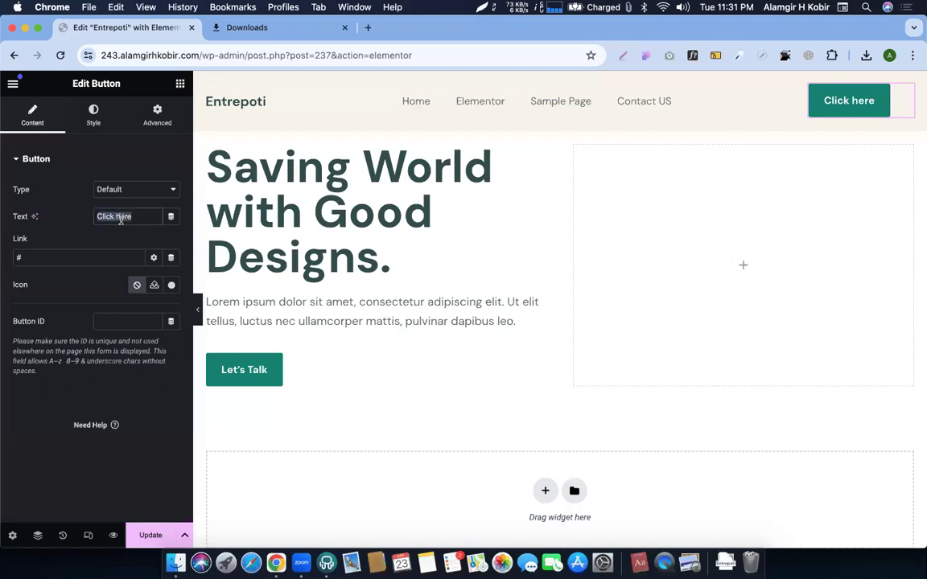
pyautogui.write('Contact')
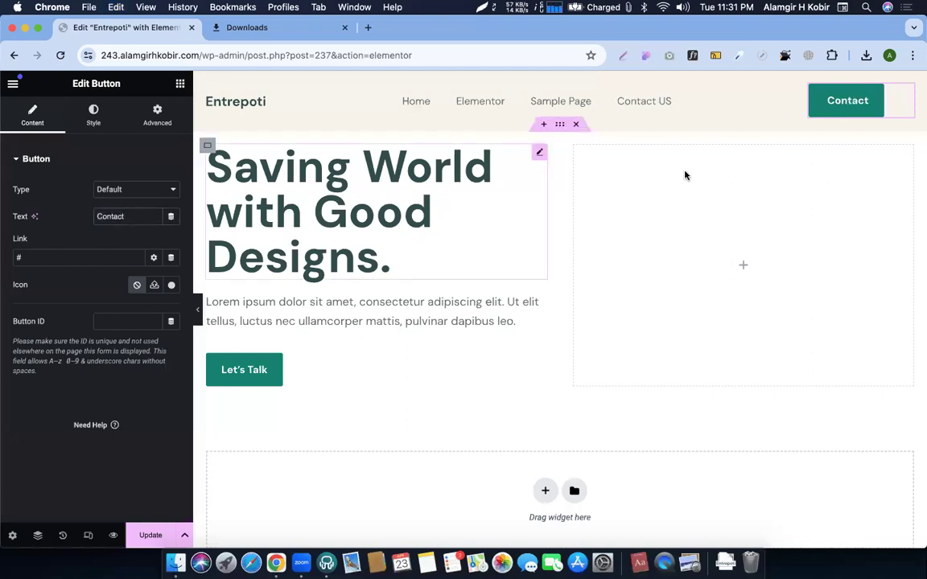
# Align the header's Contact button to the right of its container
pyautogui.click(95, 117)
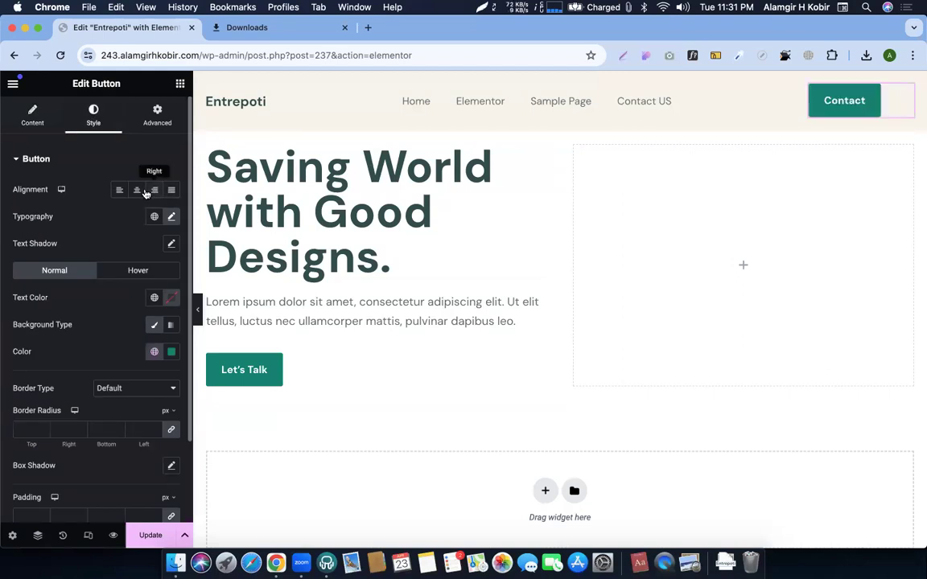
pyautogui.click(147, 192)
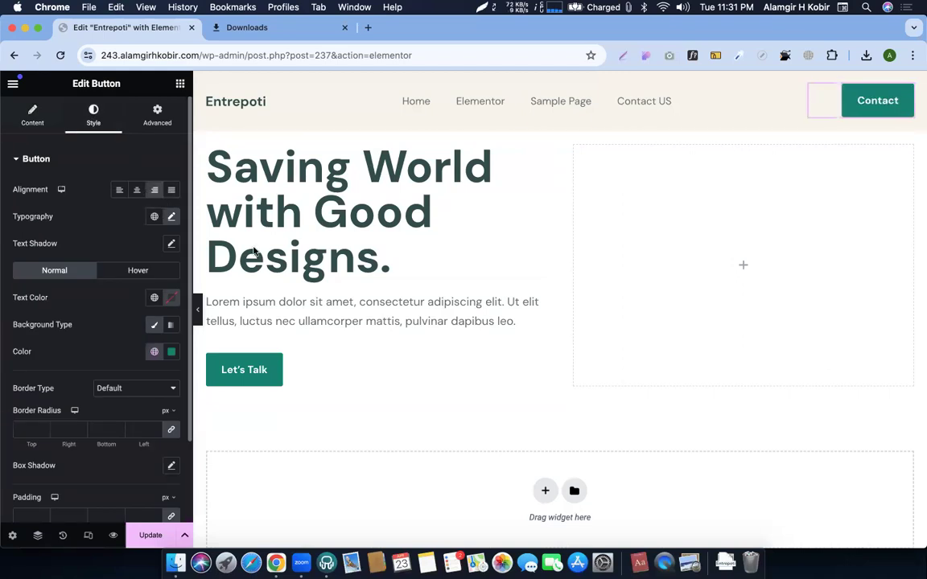
pyautogui.click(30, 120)
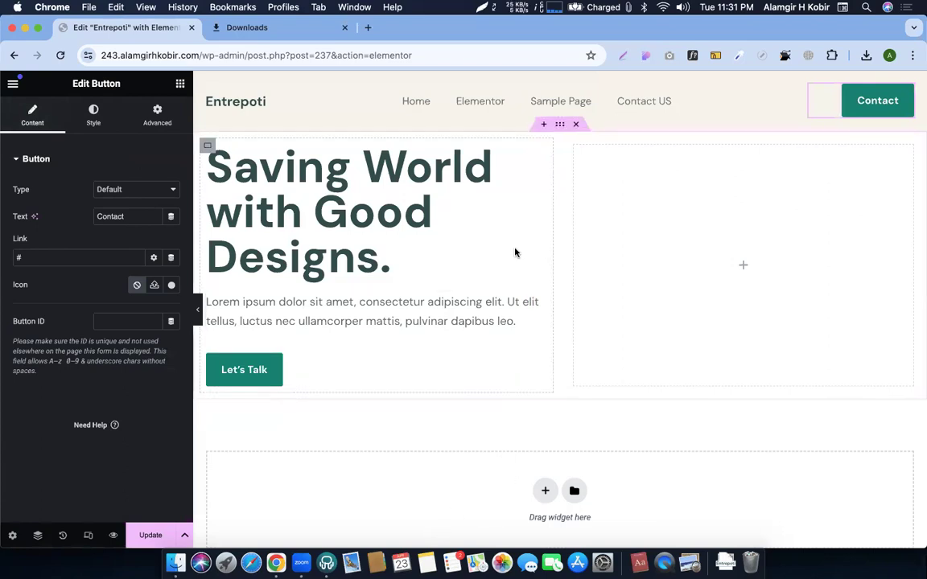
# Examine how the Figma hero picture is built, including its photo, the green rectangle behind it and the section background
pyautogui.hotkey('ctrl', 'Left')
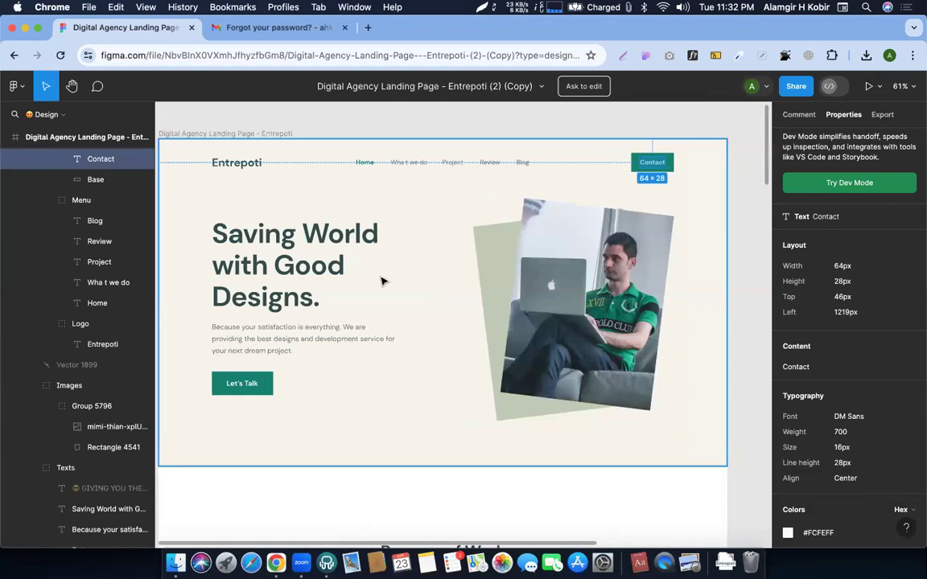
pyautogui.click(499, 283)
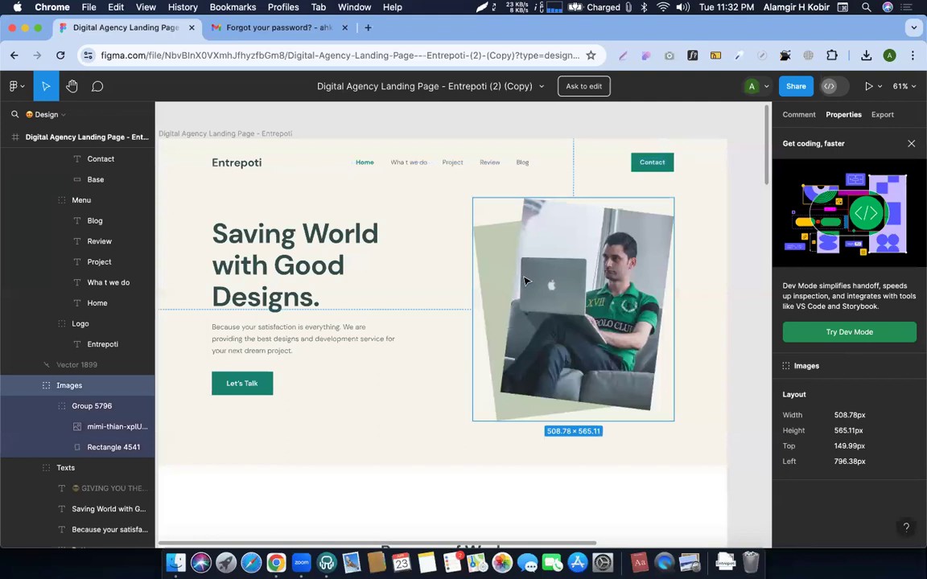
pyautogui.doubleClick(571, 272)
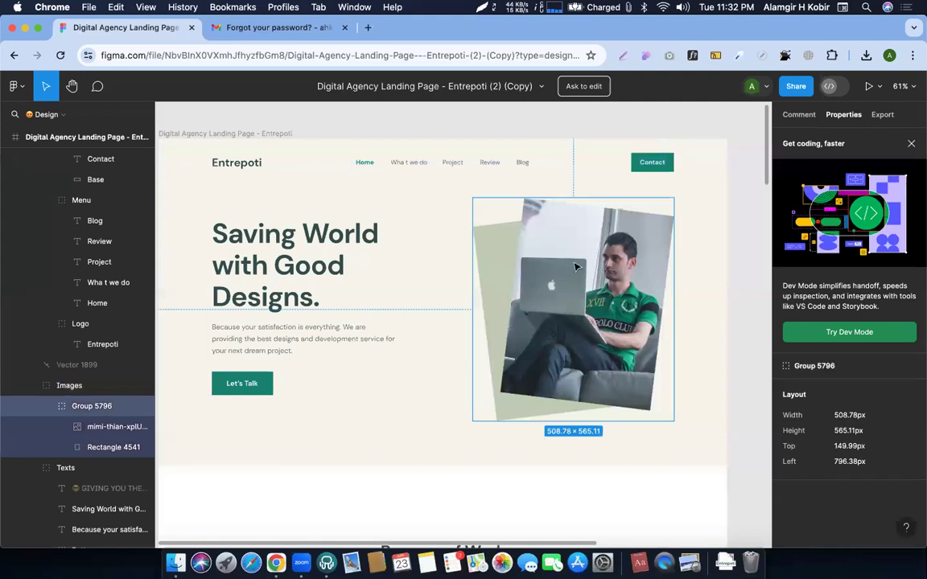
pyautogui.doubleClick(575, 267)
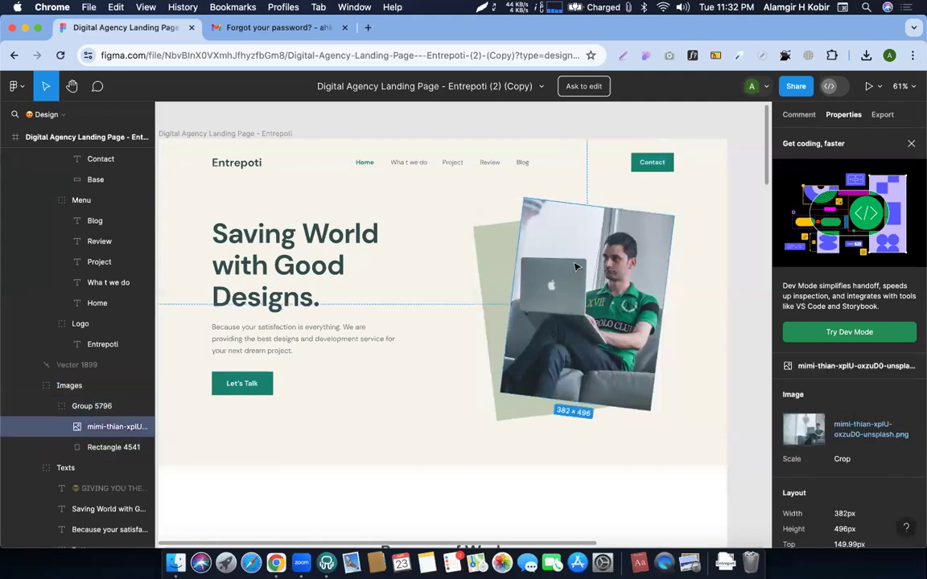
pyautogui.click(499, 261)
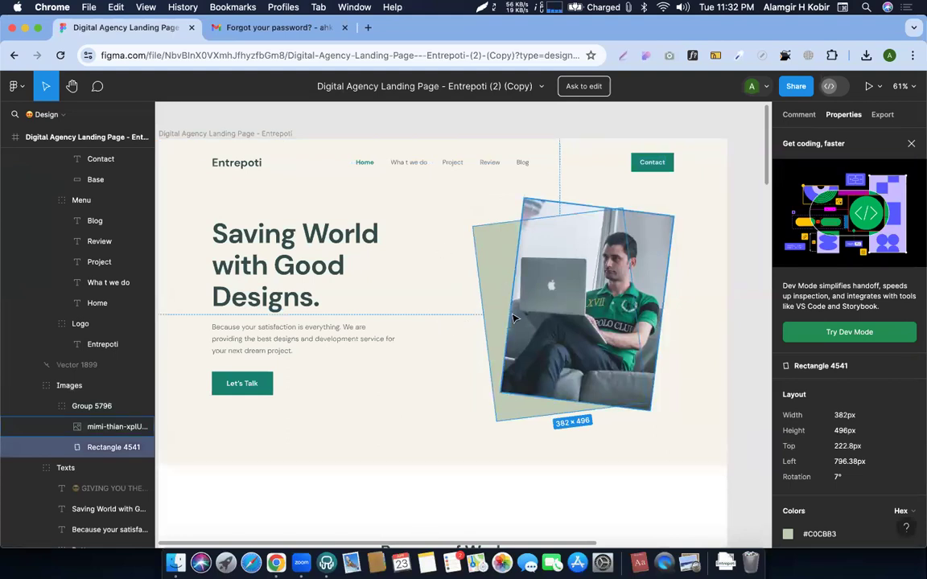
pyautogui.click(360, 241)
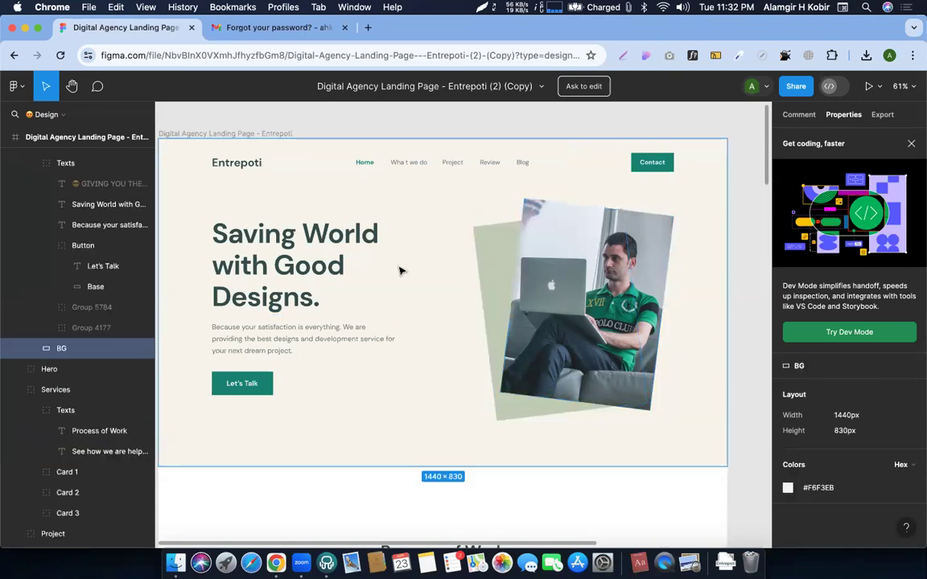
pyautogui.click(498, 230)
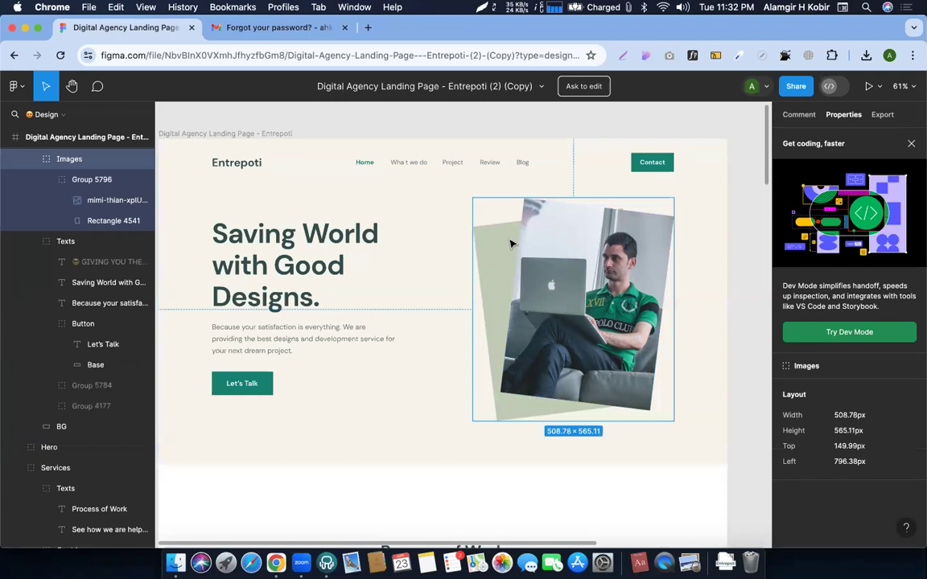
# Select the Texts, BG and Hero layers together and add 2x and 1x PNG export settings for them
pyautogui.scroll(2, 515, 273)
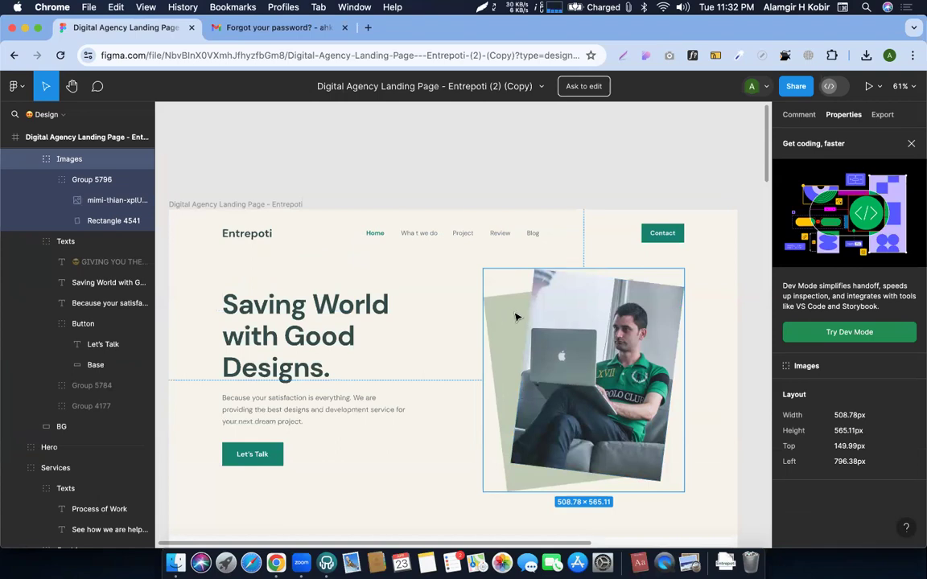
pyautogui.click(65, 242)
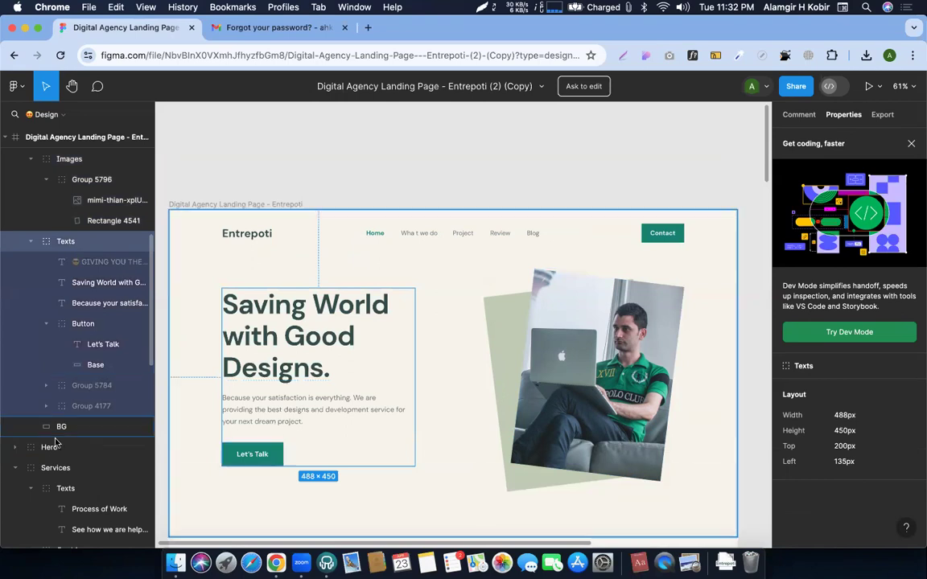
pyautogui.keyDown('shift'); pyautogui.click(63, 427); pyautogui.keyUp('shift')
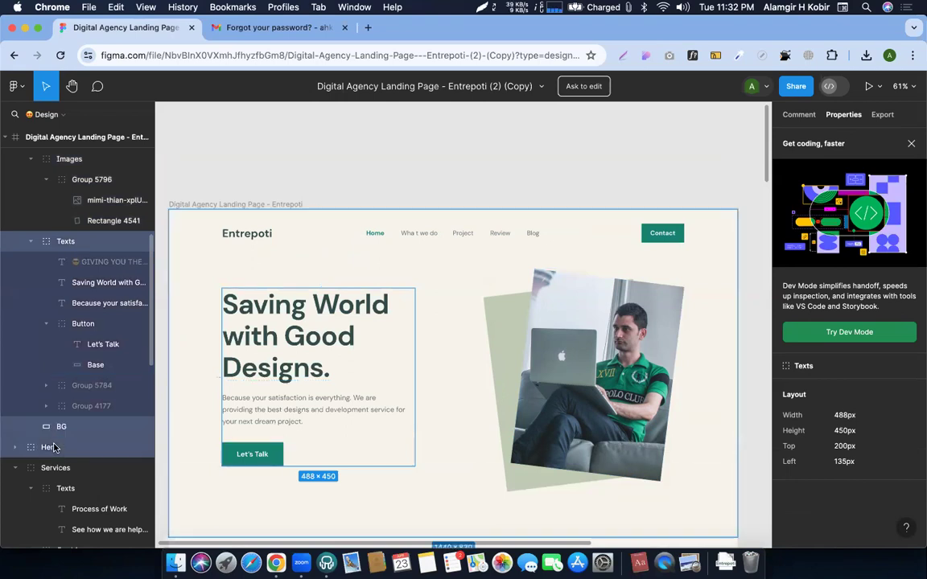
pyautogui.click(883, 114)
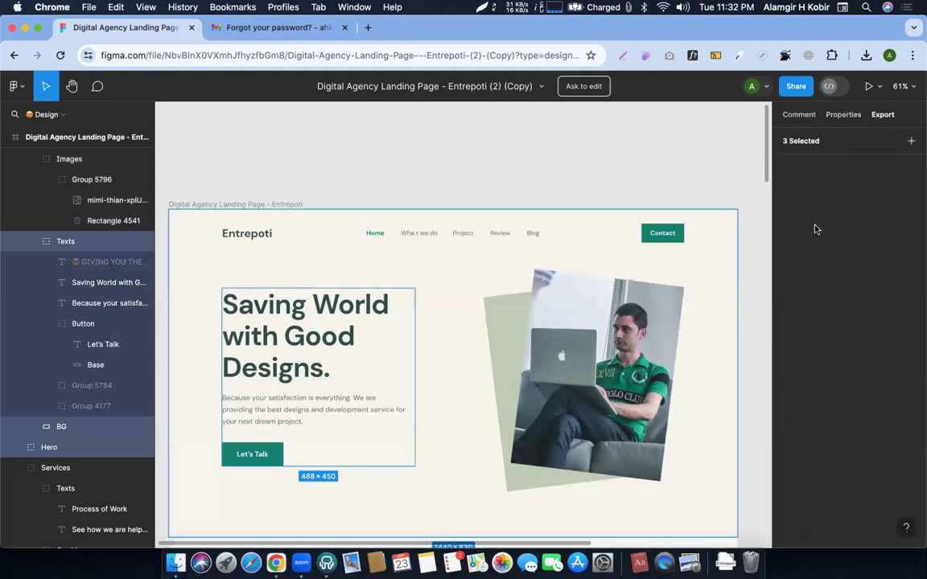
pyautogui.click(910, 140)
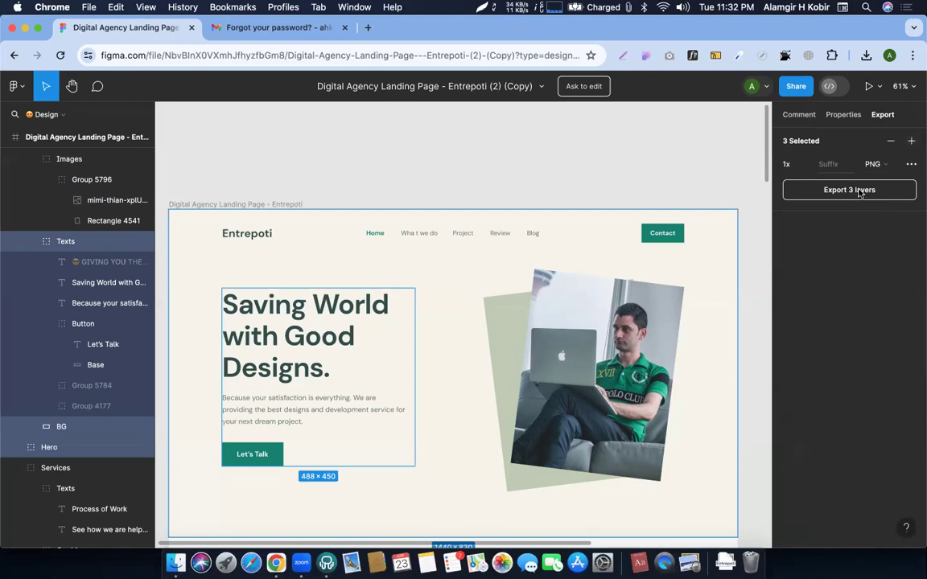
pyautogui.click(911, 143)
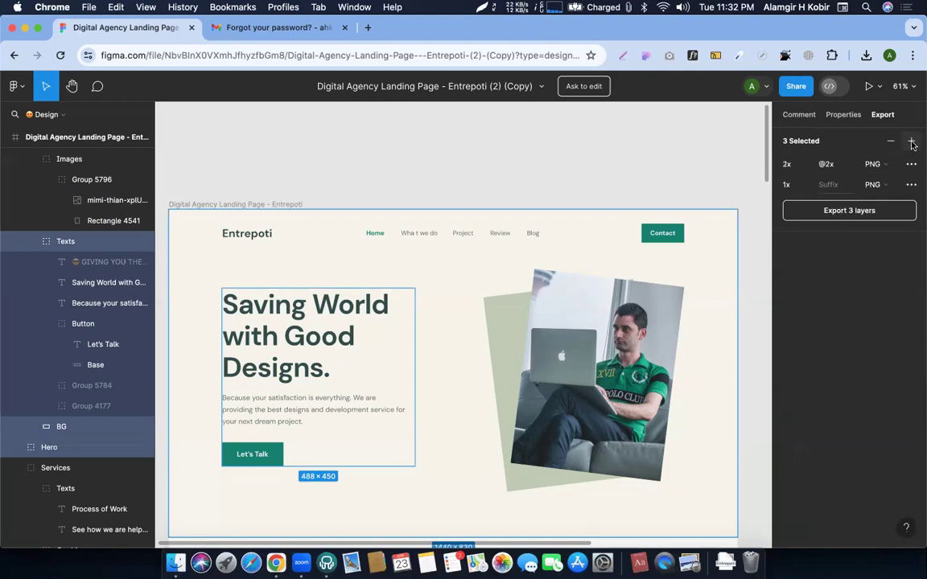
pyautogui.click(911, 184)
pyautogui.click(846, 296)
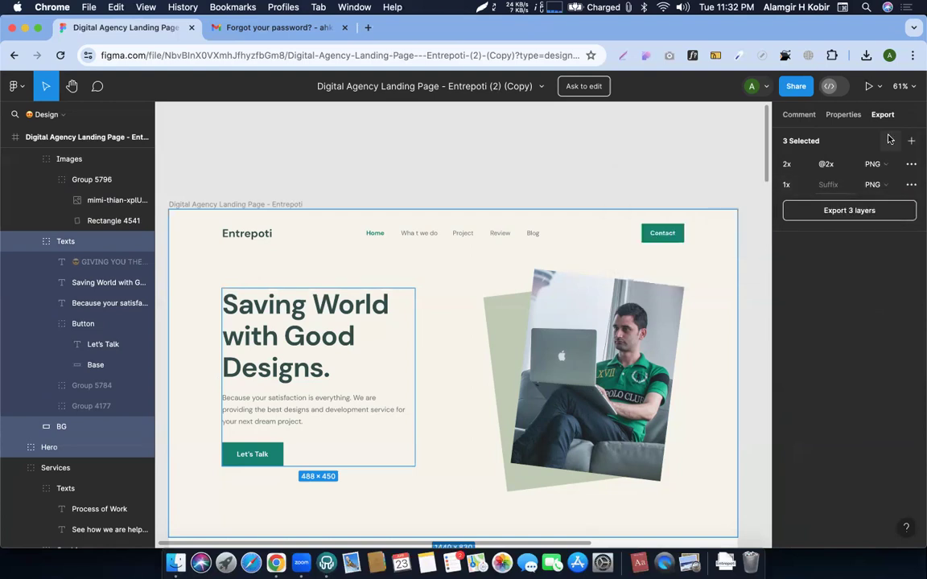
# Preview the PNG export of the hero picture group containing the photo and green rectangle
pyautogui.click(843, 115)
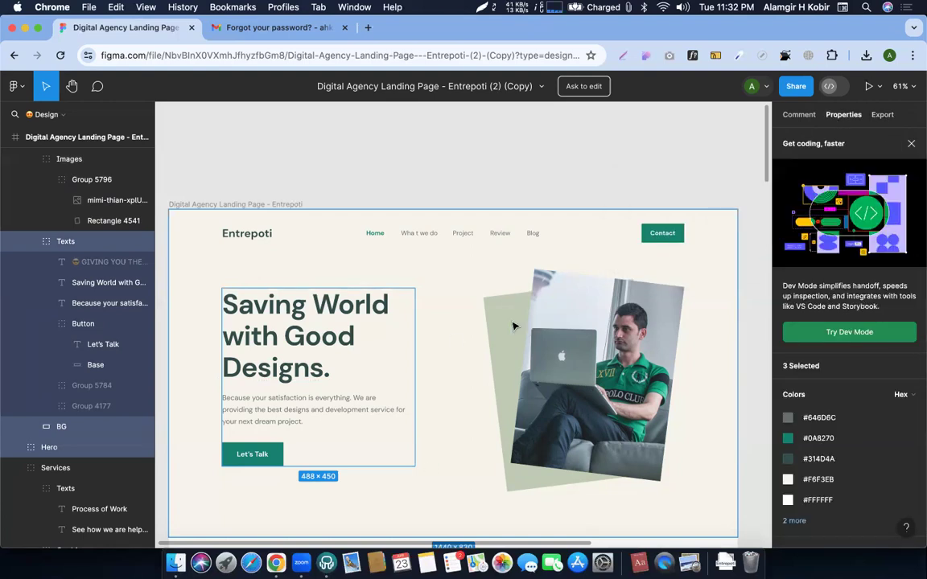
pyautogui.click(556, 326)
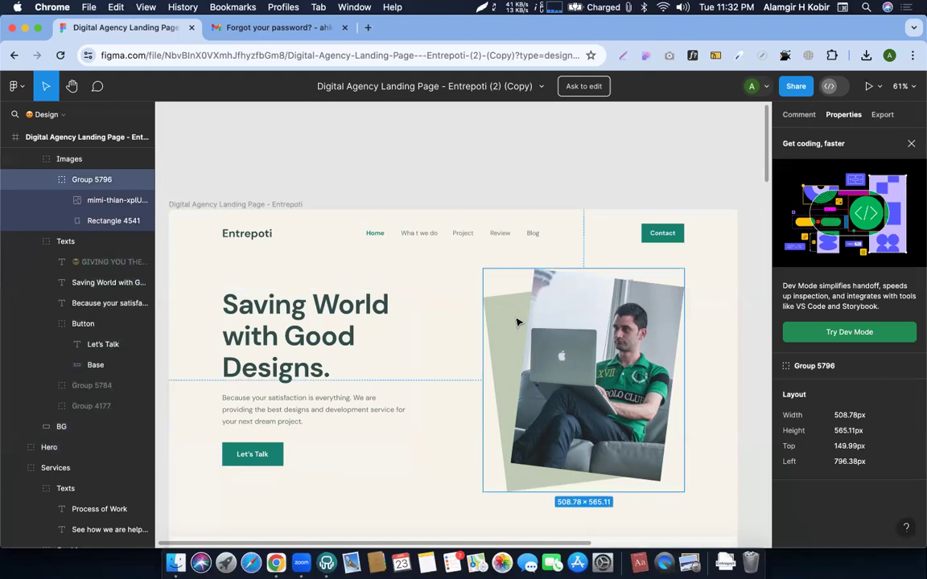
pyautogui.click(881, 114)
pyautogui.click(797, 218)
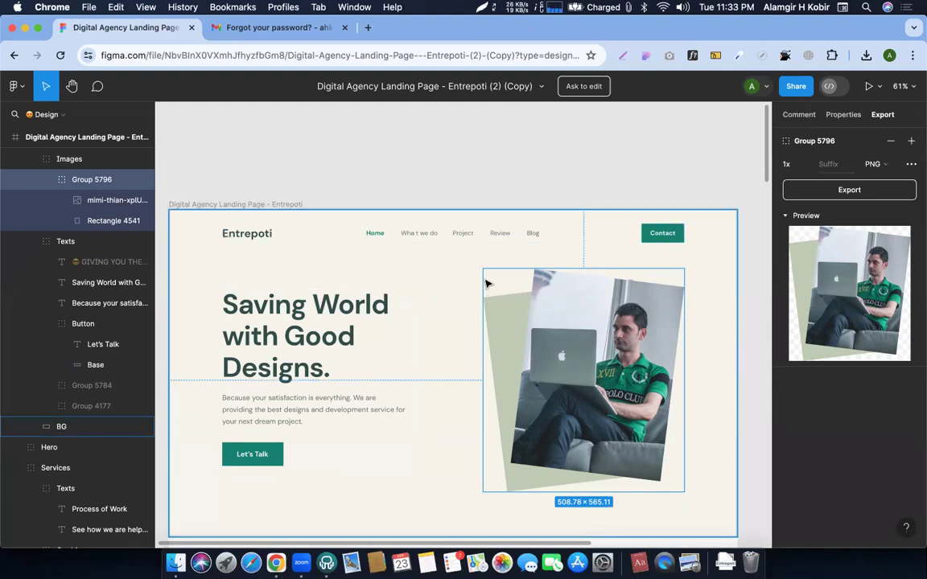
# Select the Contact With Us card's title and description together and add a 1x PNG export setting for them
pyautogui.scroll(-8, 488, 309)
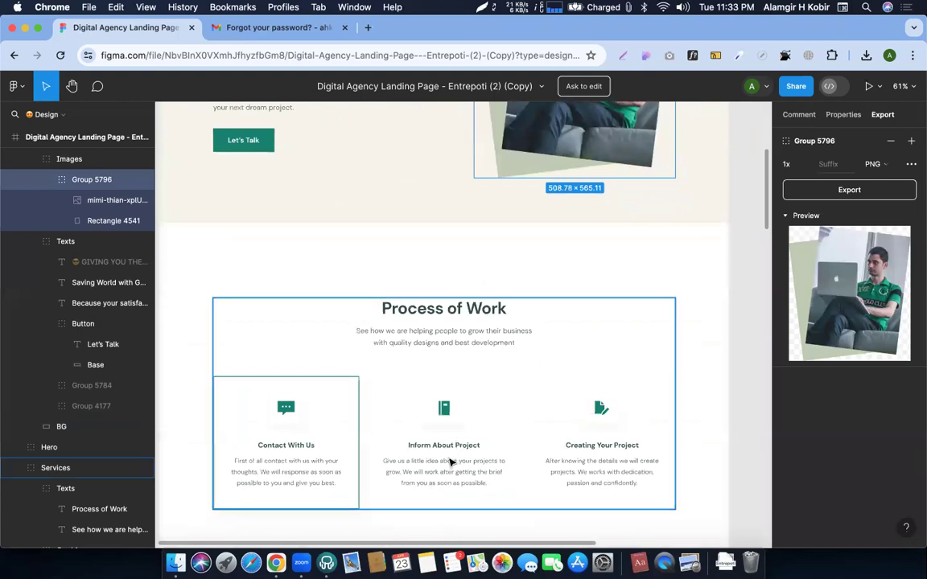
pyautogui.scroll(-2, 439, 461)
pyautogui.click(282, 384)
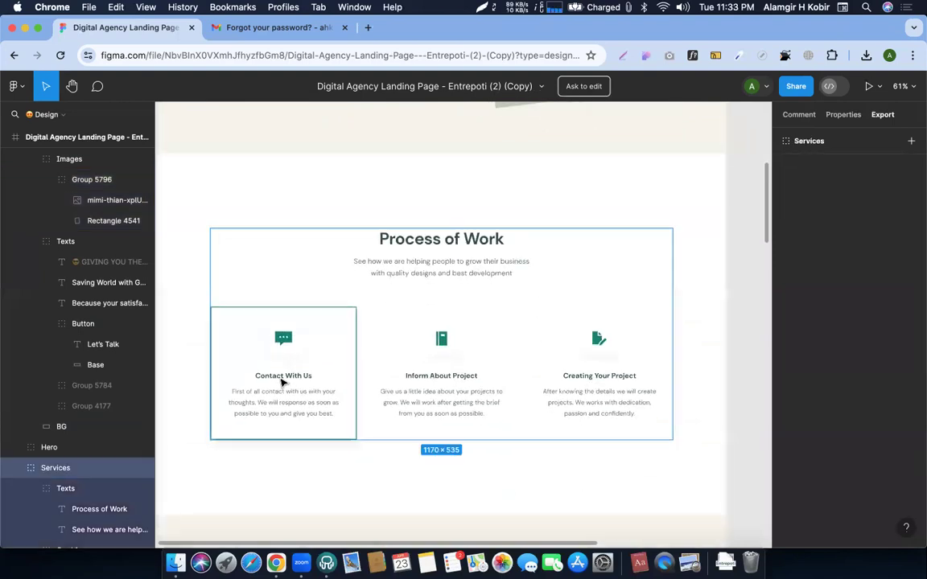
pyautogui.click(267, 377)
pyautogui.click(267, 377)
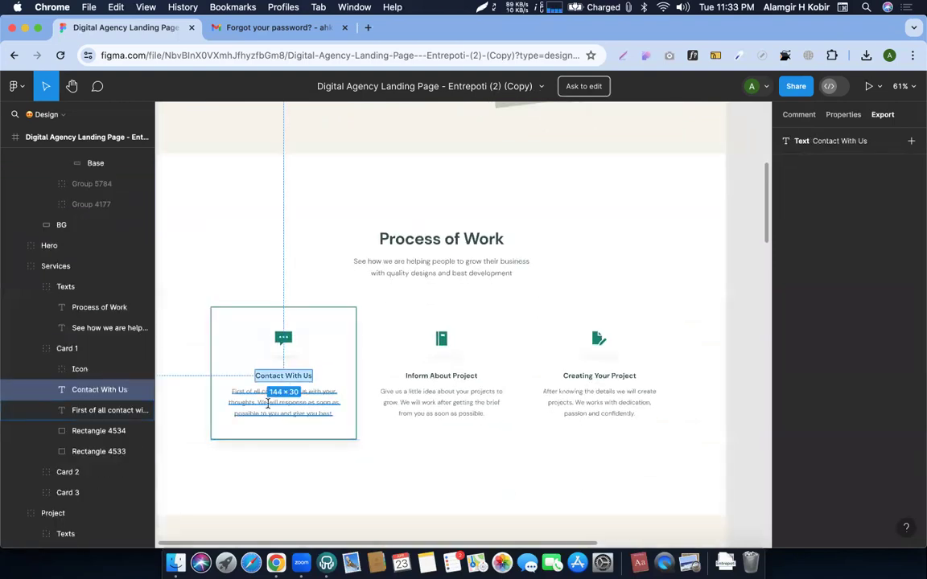
pyautogui.click(268, 403)
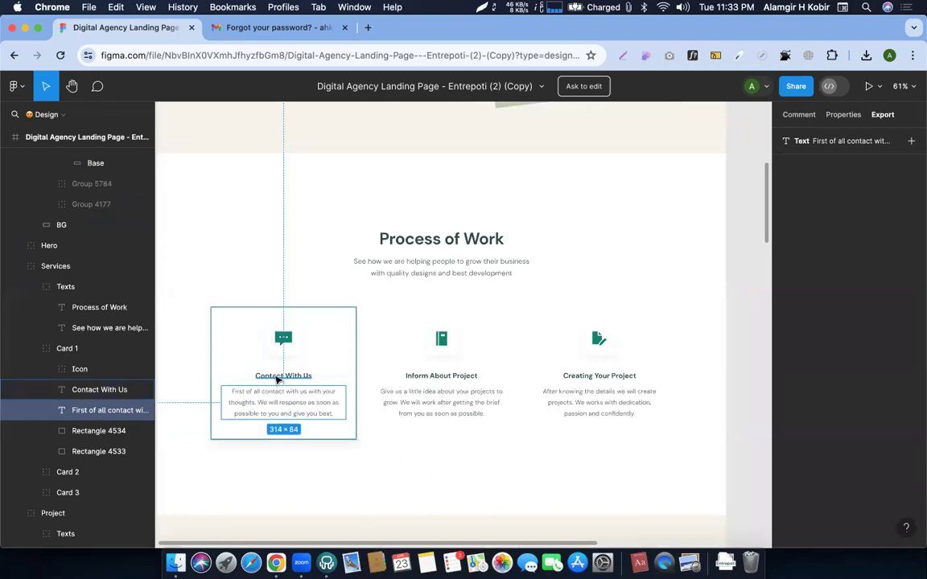
pyautogui.keyDown('shift'); pyautogui.click(277, 379); pyautogui.keyUp('shift')
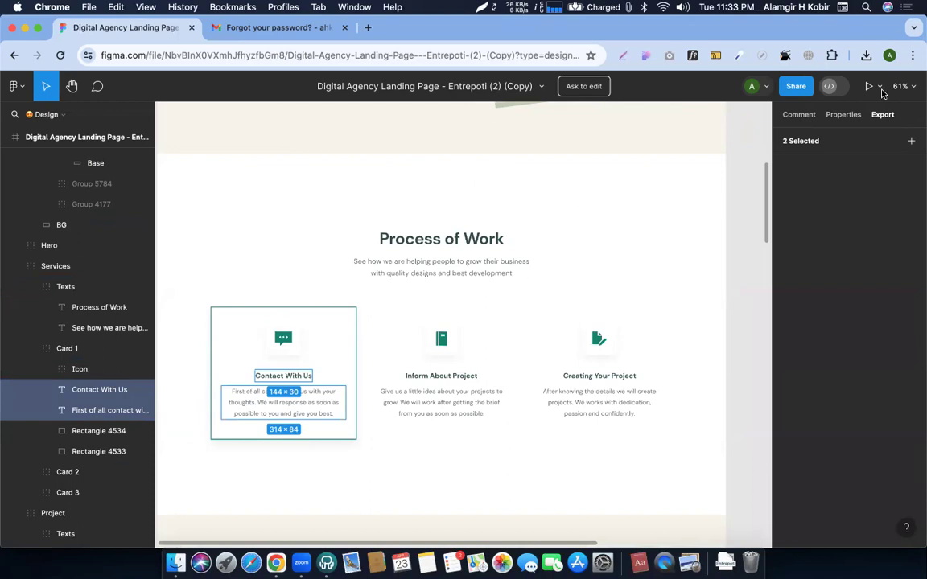
pyautogui.click(912, 143)
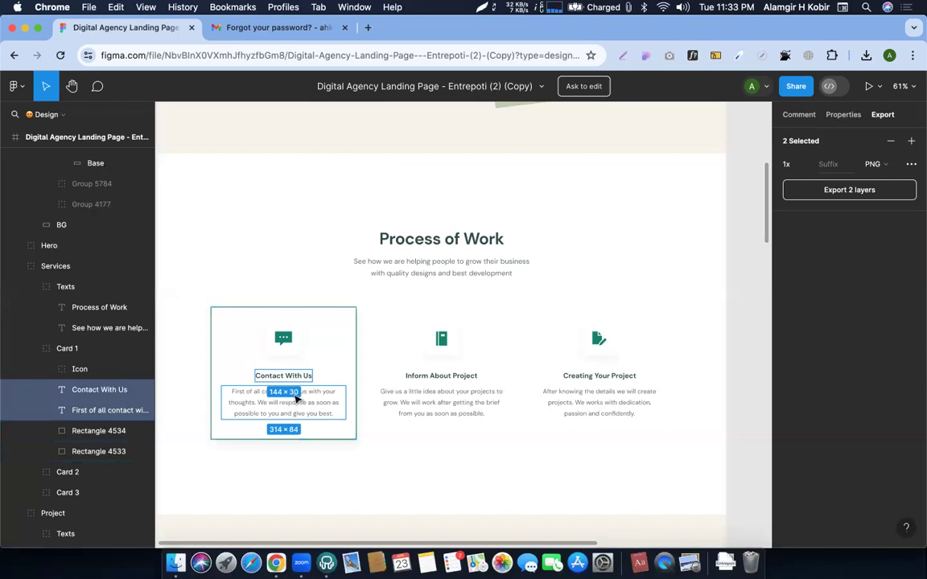
pyautogui.click(393, 316)
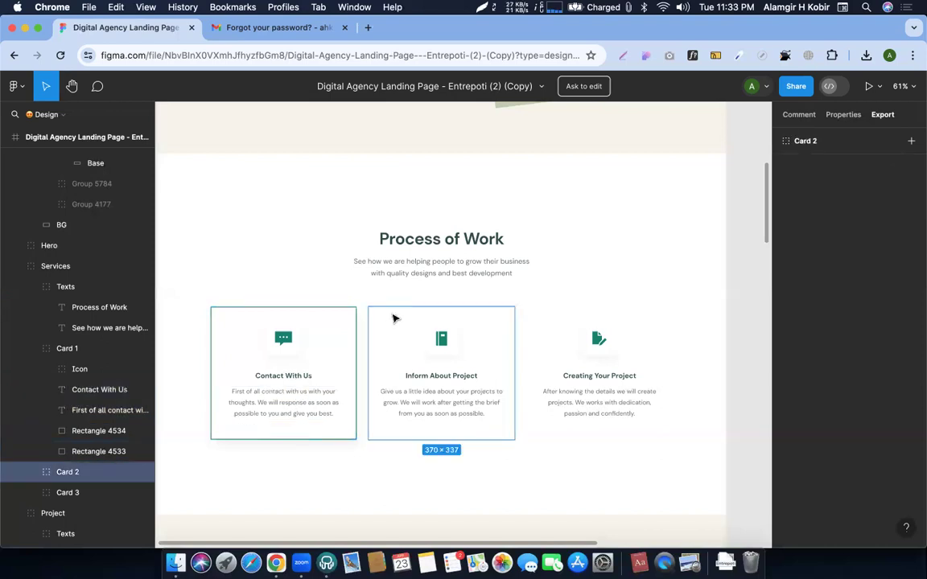
# Return to the hero section and duplicate the Figma file to your drafts
pyautogui.scroll(2, 509, 259)
pyautogui.scroll(5, 508, 259)
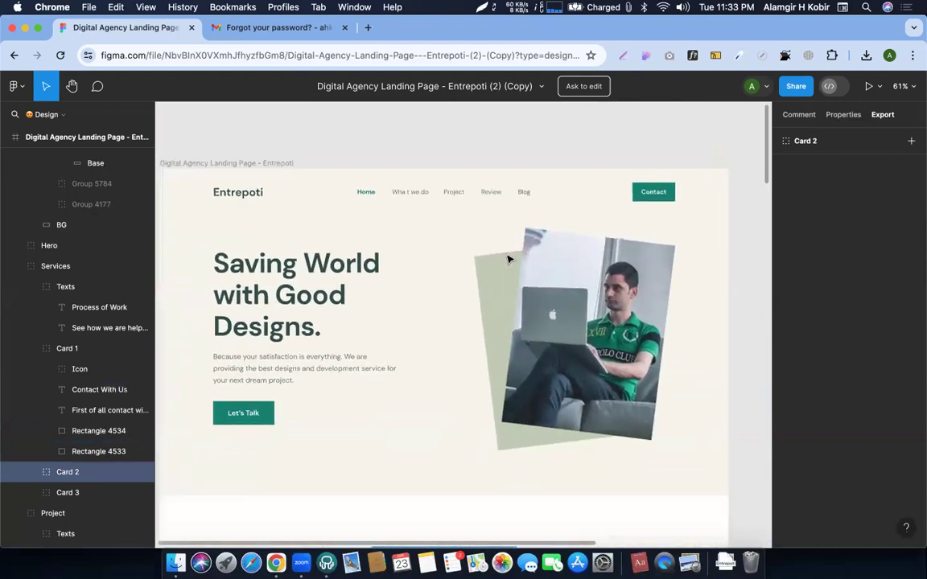
pyautogui.hscroll(-3, 531, 124)
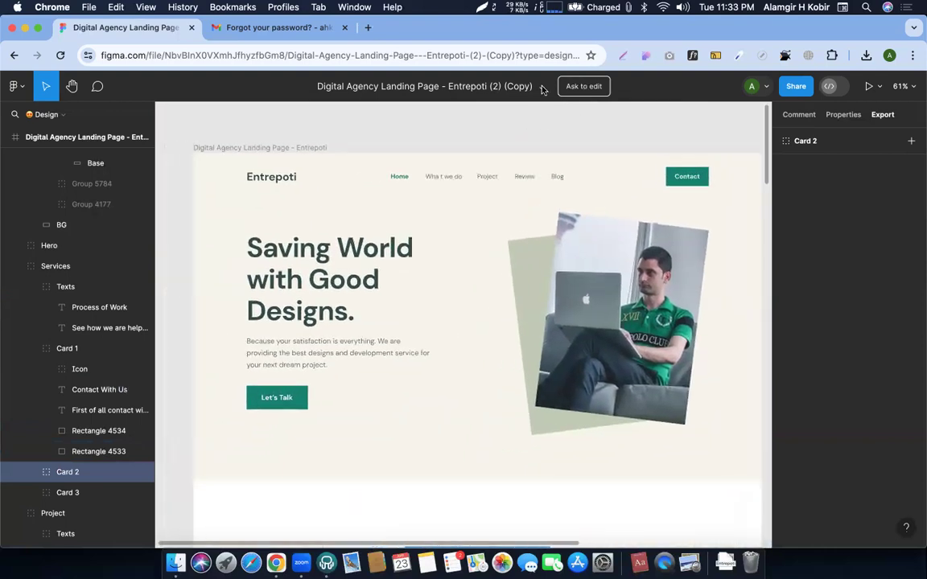
pyautogui.hscroll(1, 415, 314)
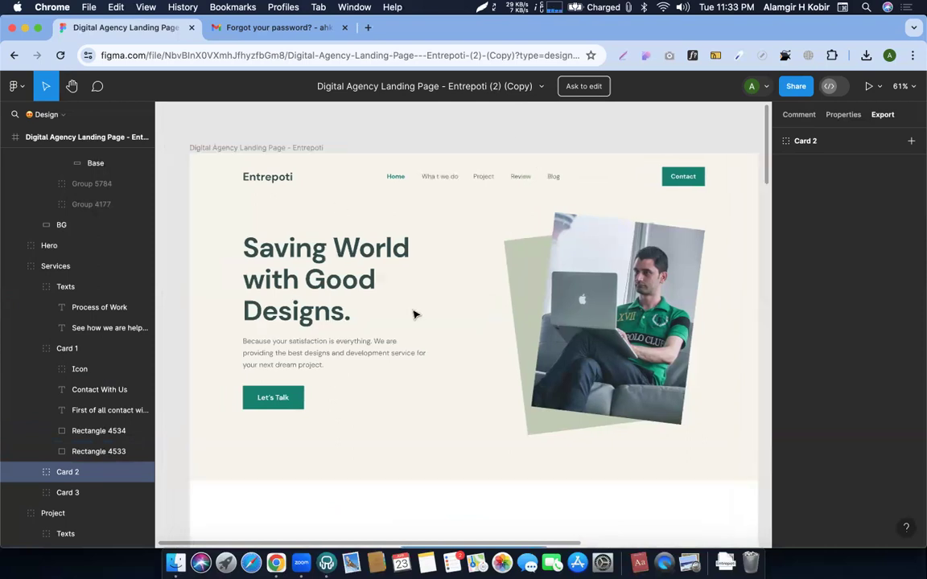
pyautogui.scroll(-2, 415, 315)
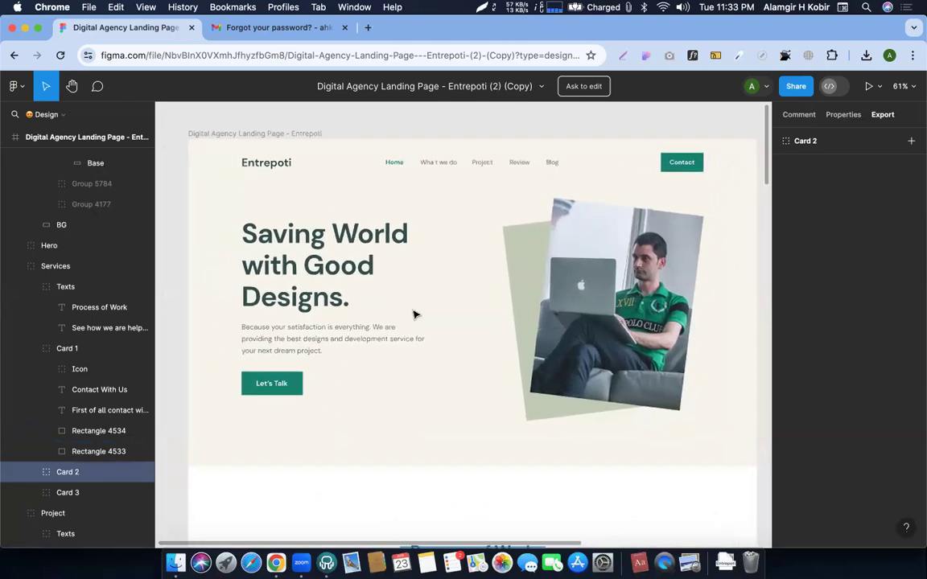
pyautogui.hscroll(2, 415, 315)
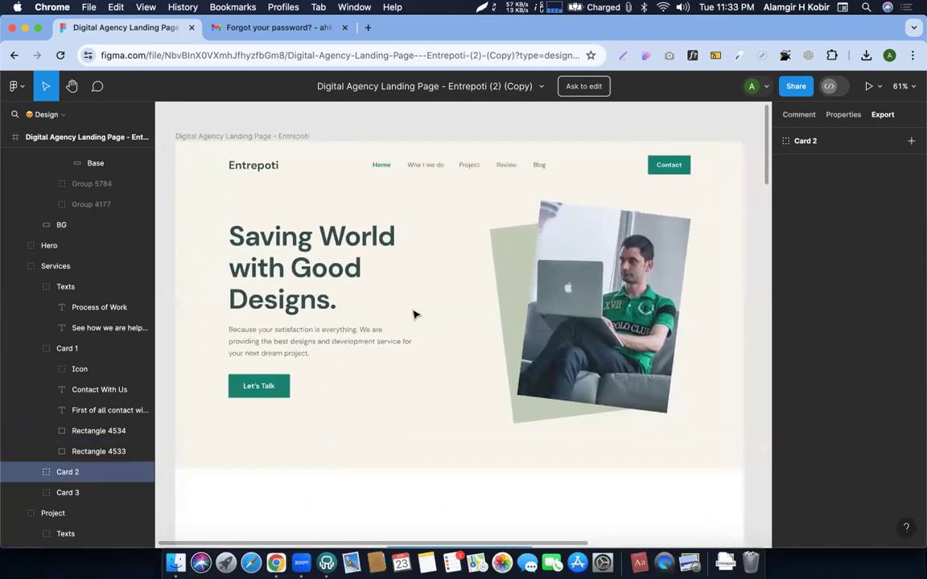
pyautogui.click(541, 88)
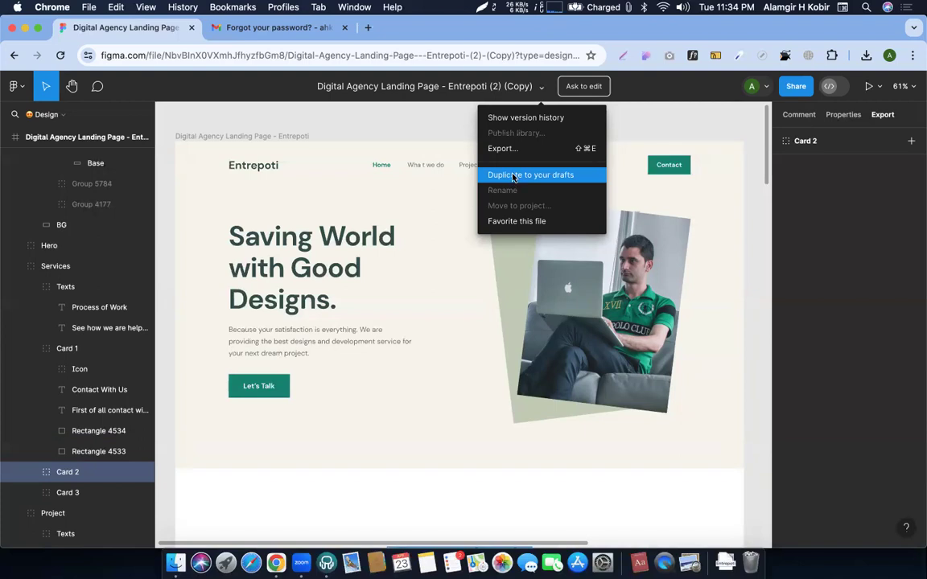
pyautogui.click(514, 176)
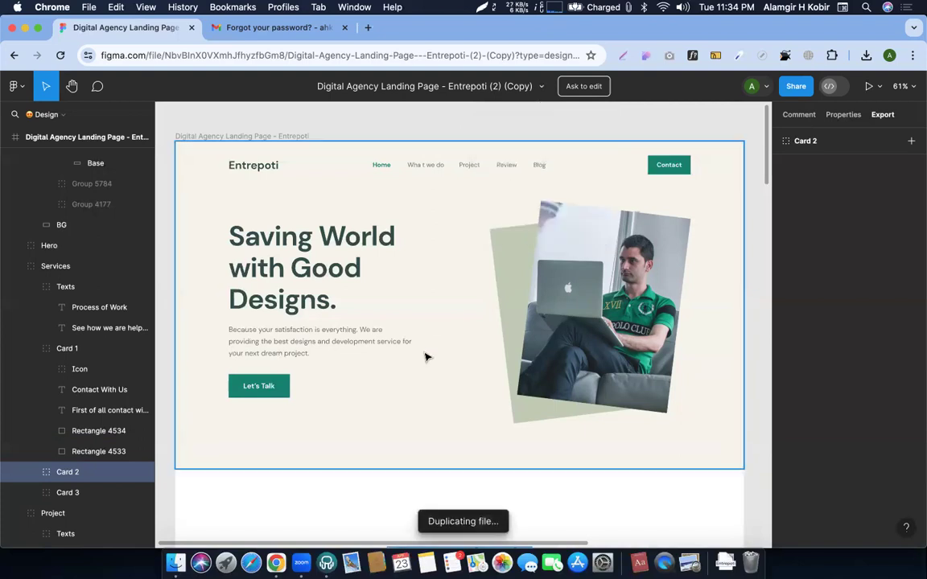
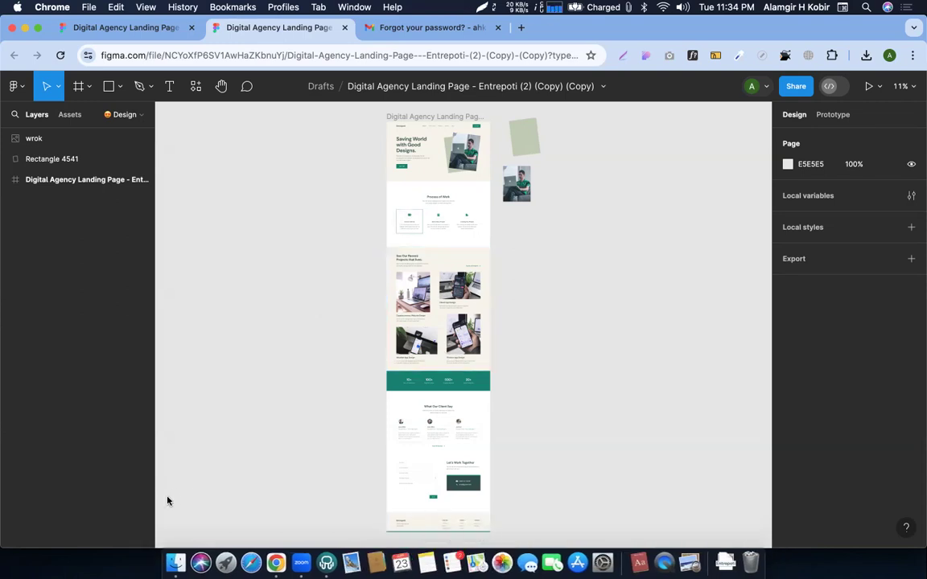
# Rename the duplicated file as "Digital Agency Landing Page - Entrepoti (2) (CMBD 243)"
pyautogui.scroll(6, 386, 267)
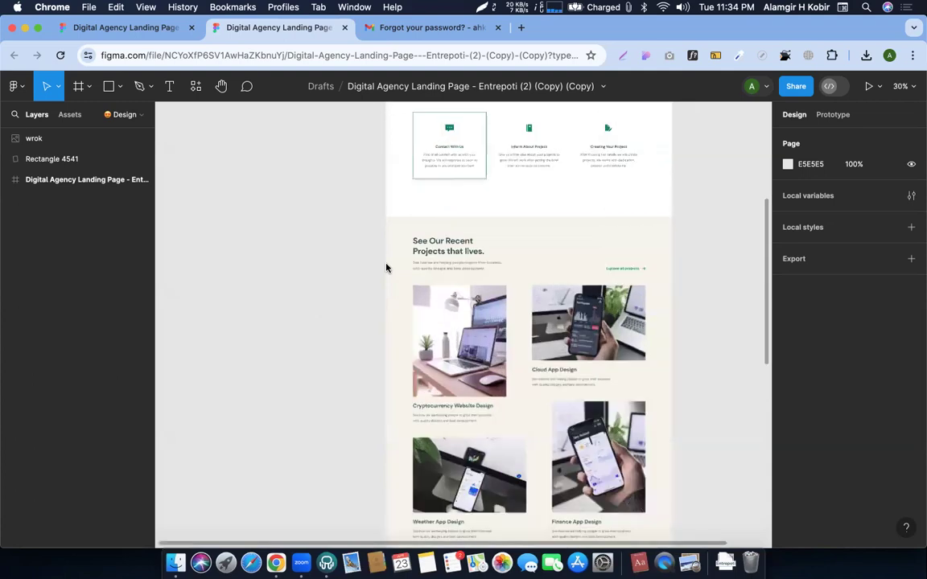
pyautogui.scroll(5, 386, 267)
pyautogui.hscroll(3, 386, 267)
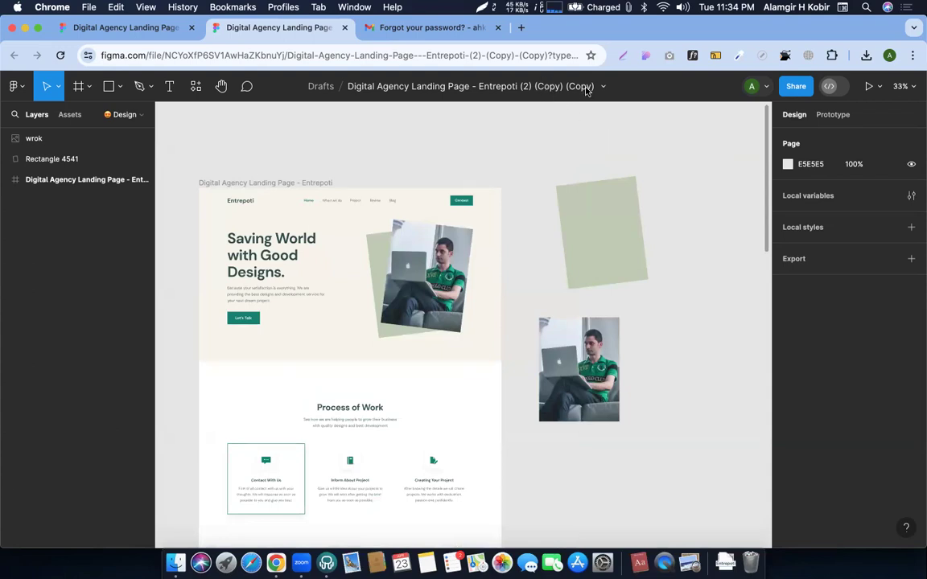
pyautogui.click(519, 86)
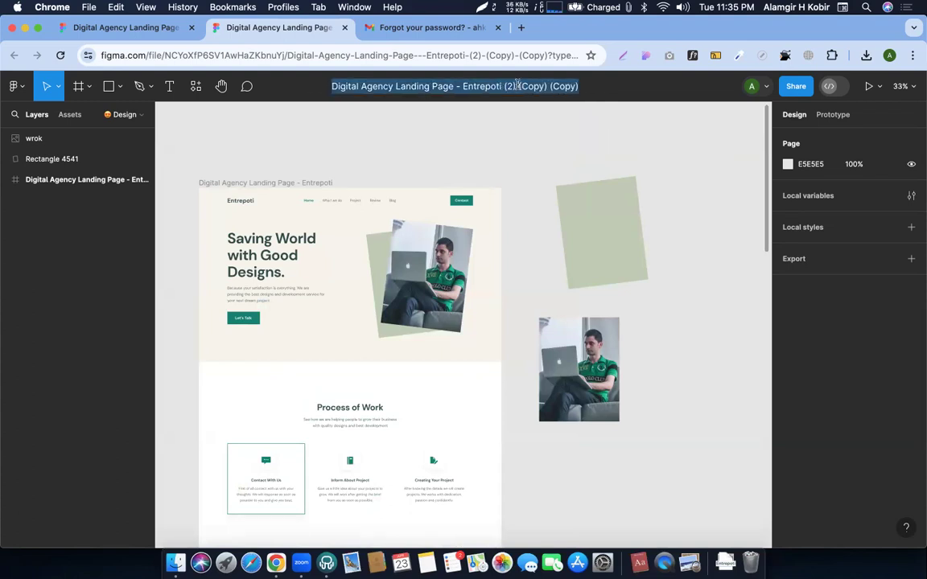
pyautogui.click(517, 85)
pyautogui.moveTo(519, 86); pyautogui.dragTo(580, 81)
pyautogui.write('(C')
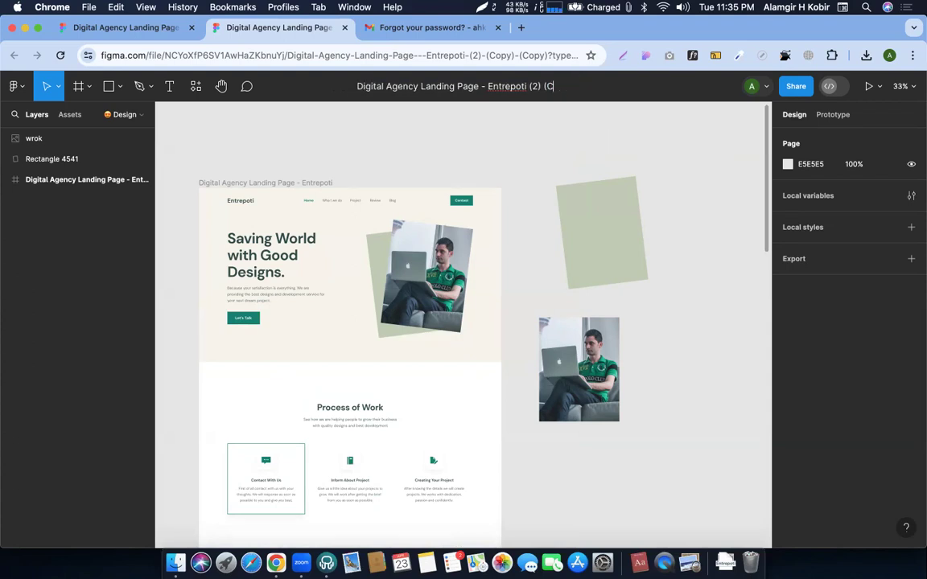
pyautogui.write('MBD 243')
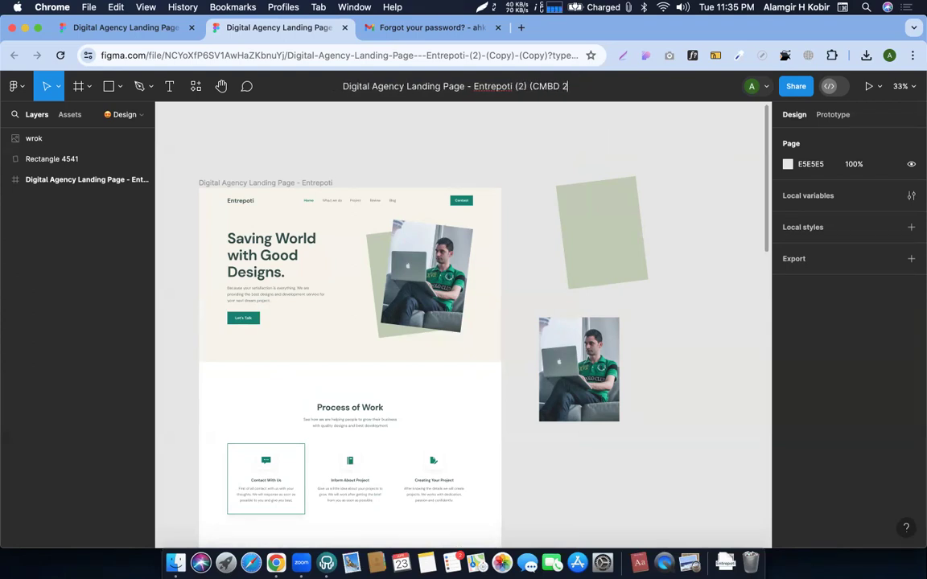
pyautogui.write(')')
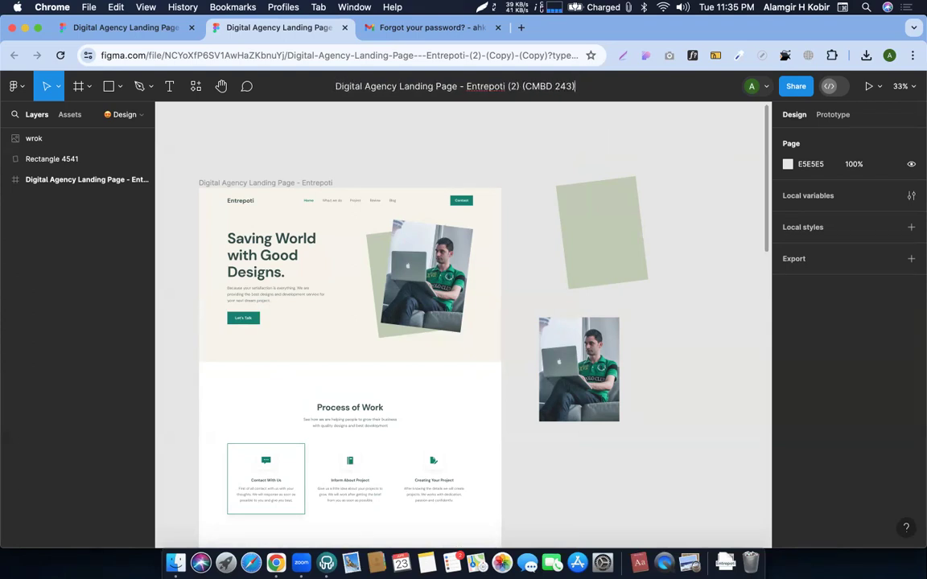
pyautogui.press('Return')
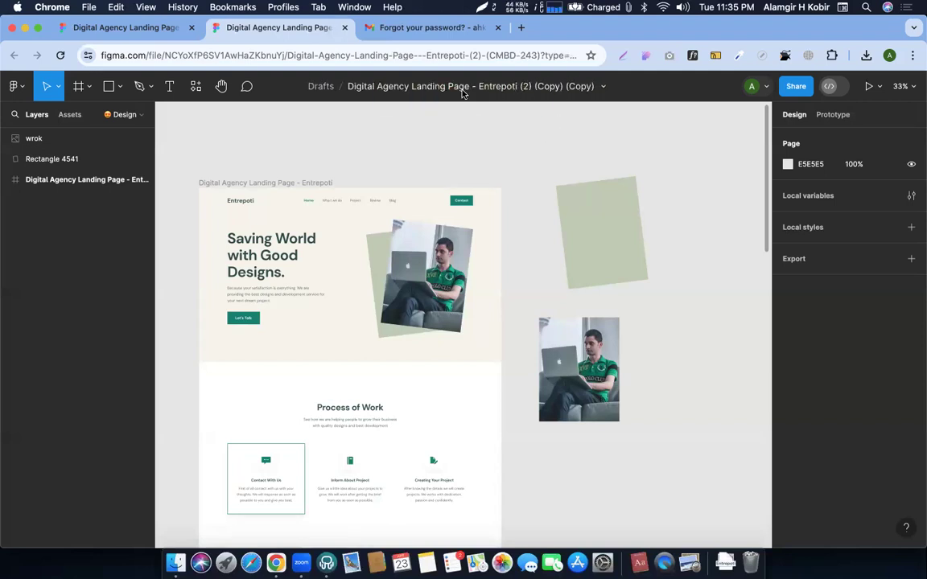
# Rename the duplicated file as "Digital Agency Landing Page - Entrepoti (2) (243)"
pyautogui.doubleClick(499, 87)
pyautogui.moveTo(520, 87); pyautogui.dragTo(588, 91)
pyautogui.write('(2')
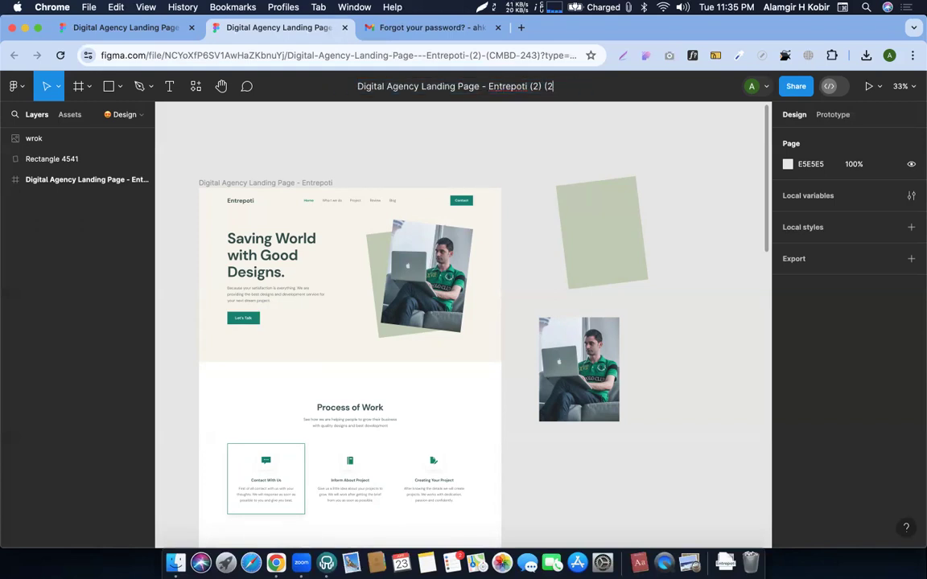
pyautogui.write('43)')
pyautogui.press('Return')
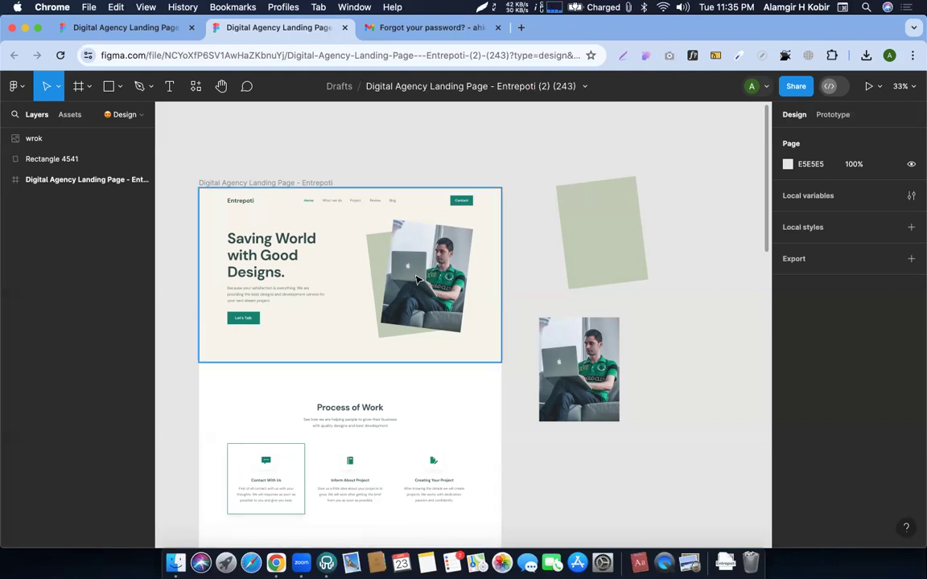
pyautogui.scroll(5, 417, 281)
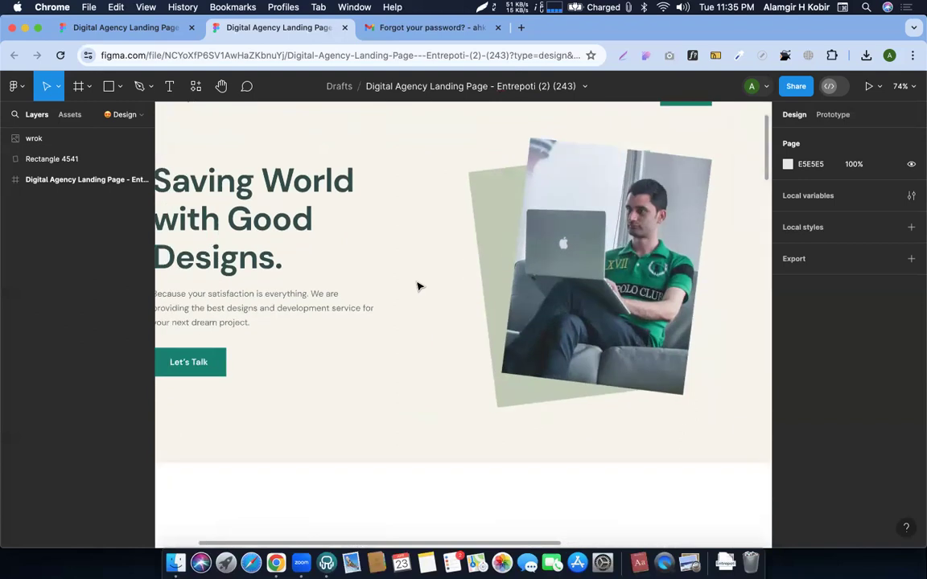
# Move the hero photo group out of the landing page frame and place it back over the hero section as a separate top-level layer
pyautogui.scroll(-3, 418, 286)
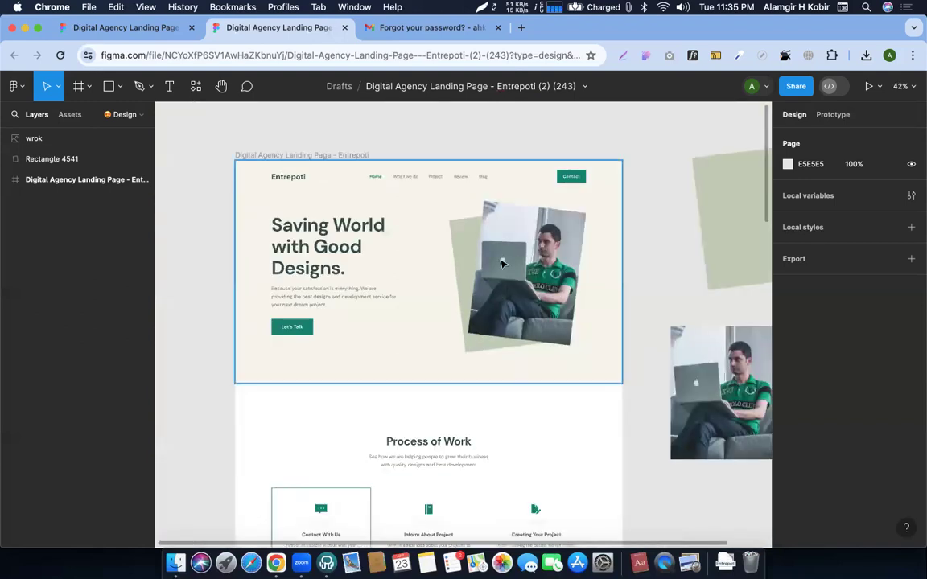
pyautogui.click(500, 264)
pyautogui.doubleClick(509, 259)
pyautogui.moveTo(497, 259); pyautogui.dragTo(609, 263)
pyautogui.moveTo(524, 263)
pyautogui.mouseDown()
pyautogui.moveTo(481, 397)
pyautogui.moveTo(302, 335)
pyautogui.moveTo(461, 300)
pyautogui.moveTo(508, 268)
pyautogui.mouseUp()
pyautogui.click(396, 235)
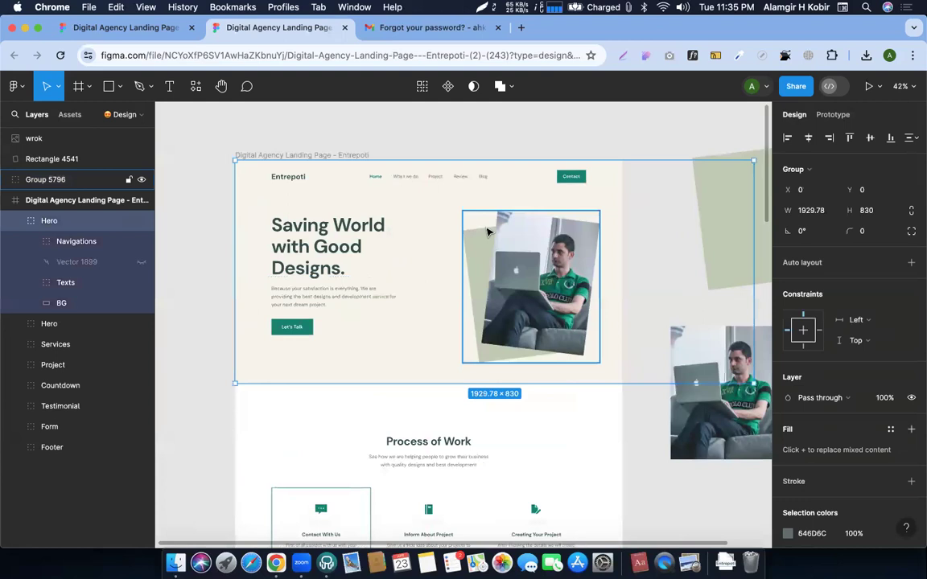
# Try to move the green rectangle behind the hero photo separately and undo the move
pyautogui.doubleClick(488, 230)
pyautogui.moveTo(458, 228); pyautogui.dragTo(393, 212)
pyautogui.press('super+z')
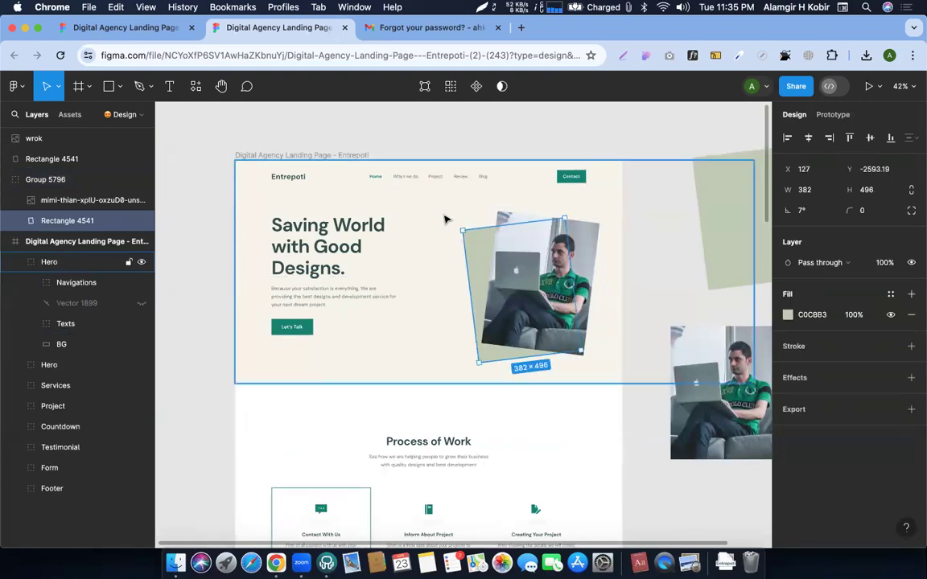
pyautogui.click(630, 233)
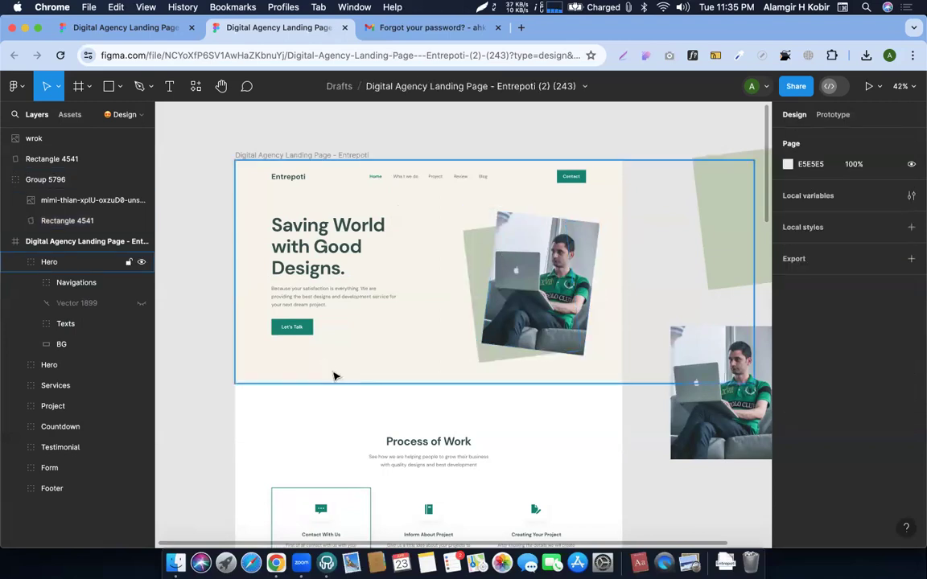
# Group the Contact With Us card's title and description text
pyautogui.scroll(-3, 335, 374)
pyautogui.click(352, 390)
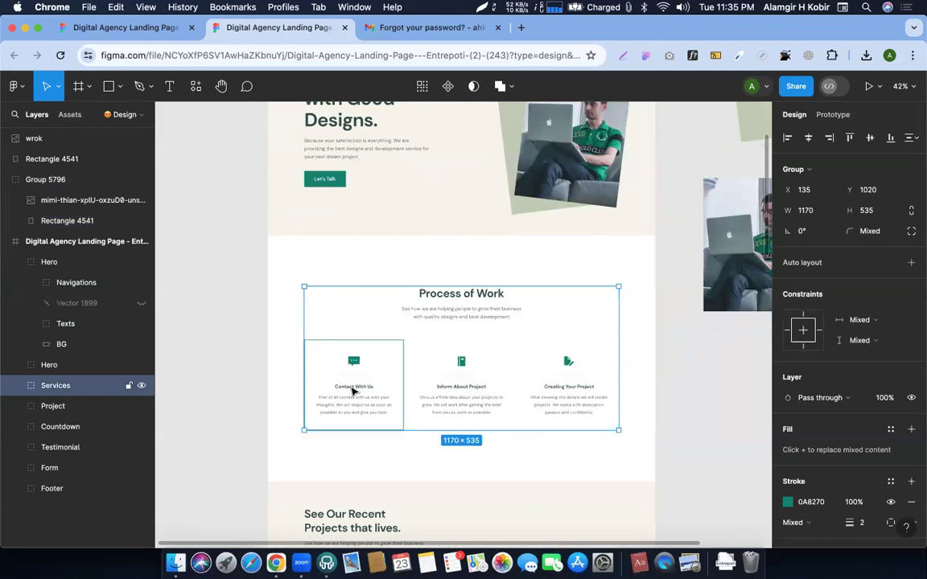
pyautogui.doubleClick(352, 389)
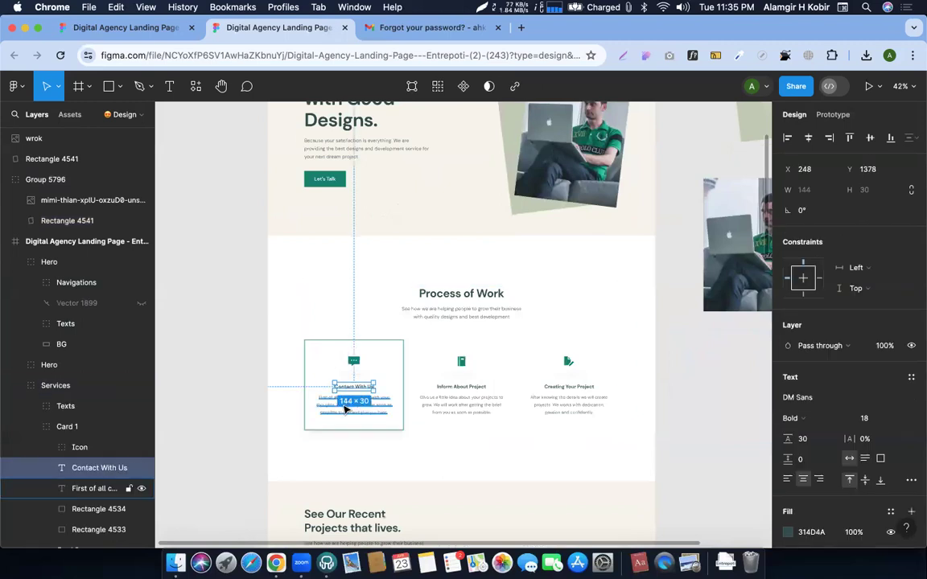
pyautogui.keyDown('shift'); pyautogui.click(344, 409); pyautogui.keyUp('shift')
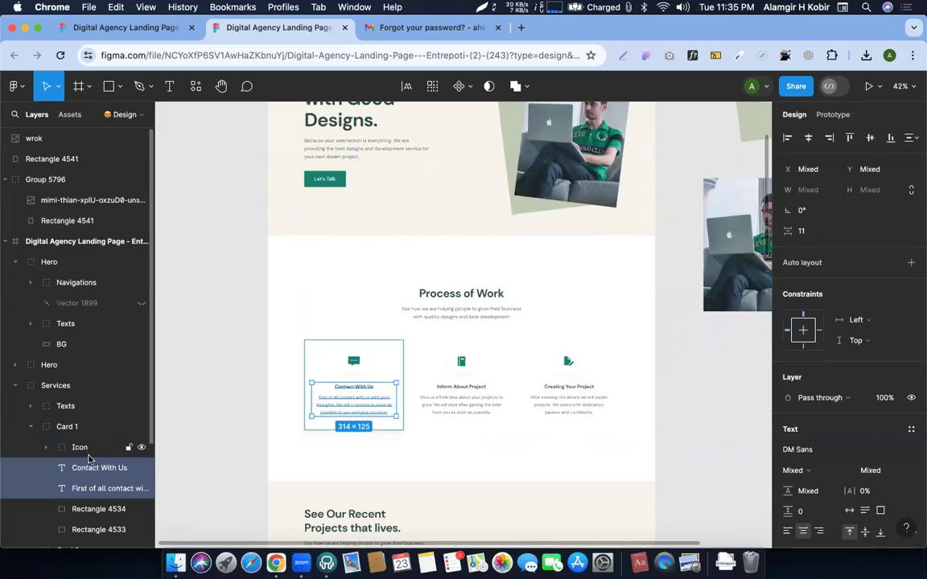
pyautogui.press('super+g')
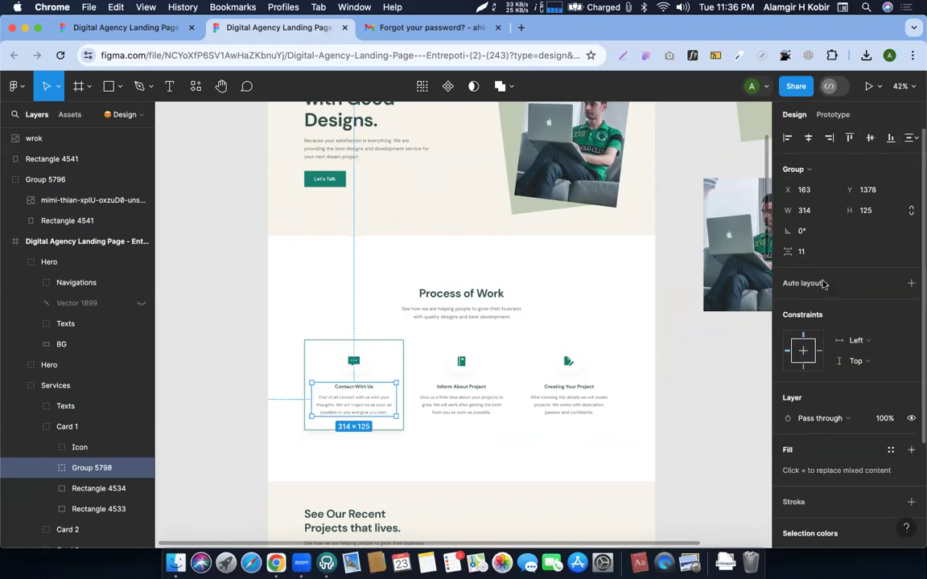
# Preview a 1x PNG export of the grouped card text, and undo both the export setting and the grouping
pyautogui.scroll(-4, 823, 282)
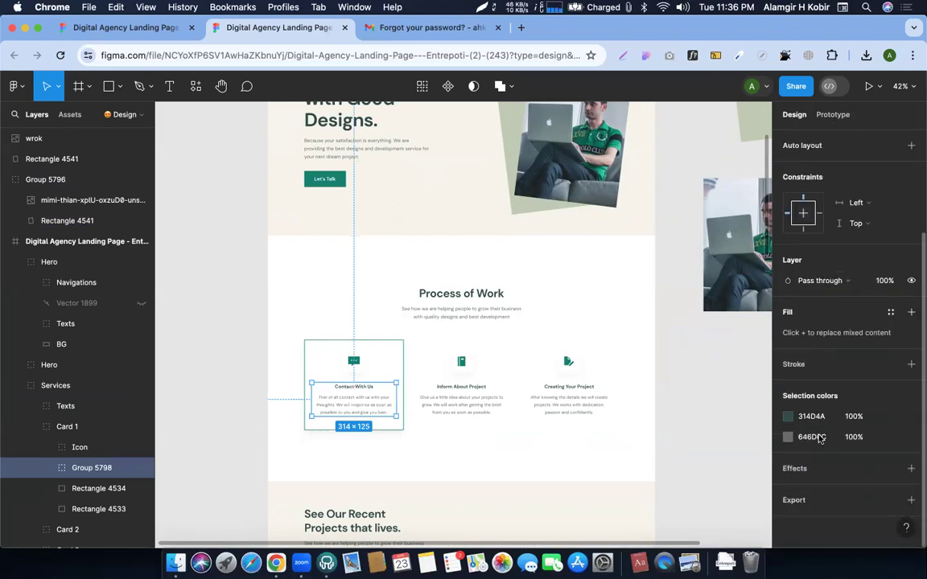
pyautogui.click(910, 500)
pyautogui.scroll(-2, 885, 499)
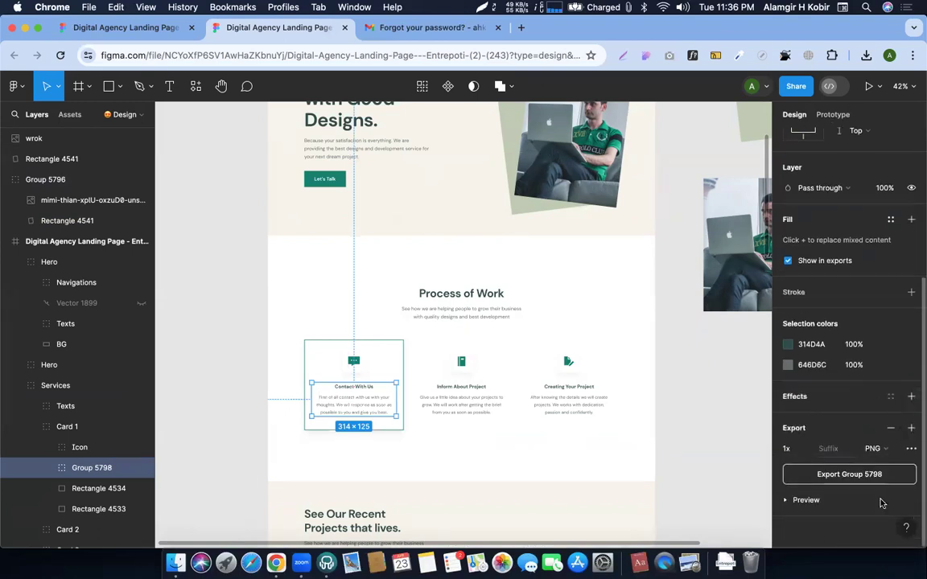
pyautogui.click(786, 500)
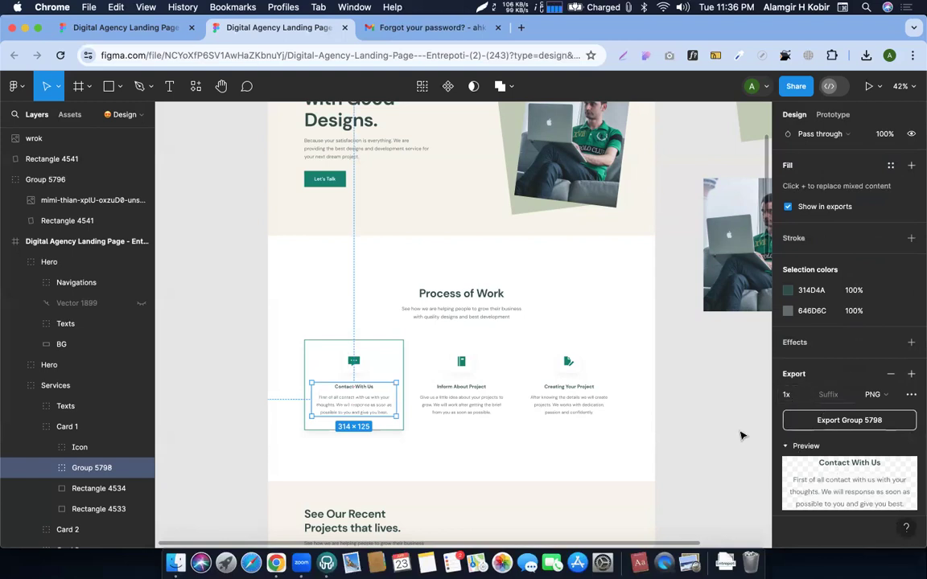
pyautogui.press('super+z')
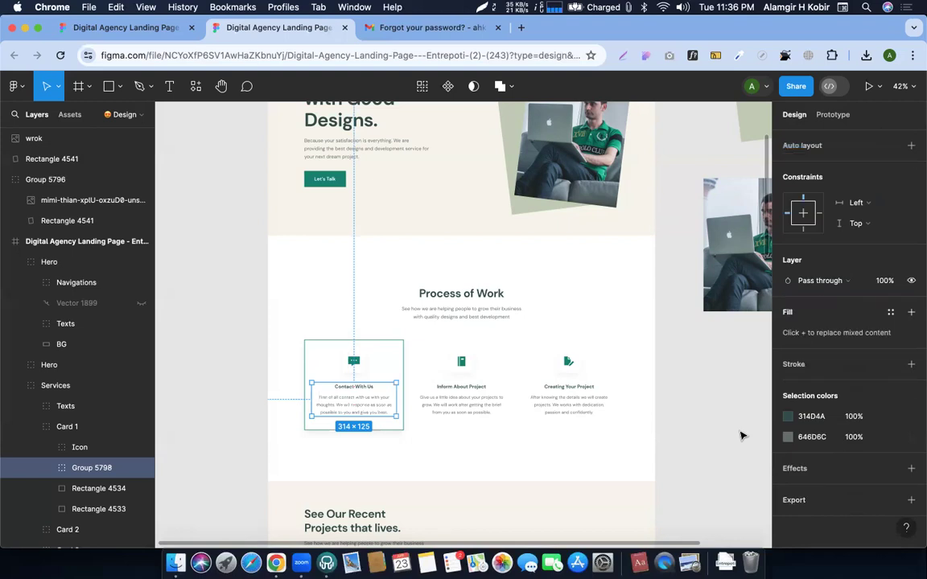
pyautogui.press('Return')
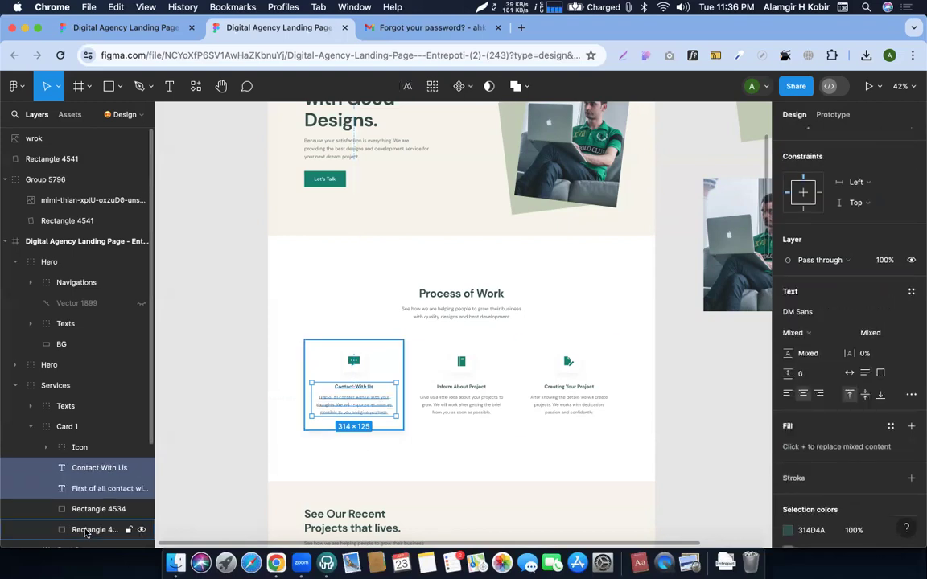
# Add a 1x PNG export setting to the Hero group and show its export preview
pyautogui.scroll(5, 630, 347)
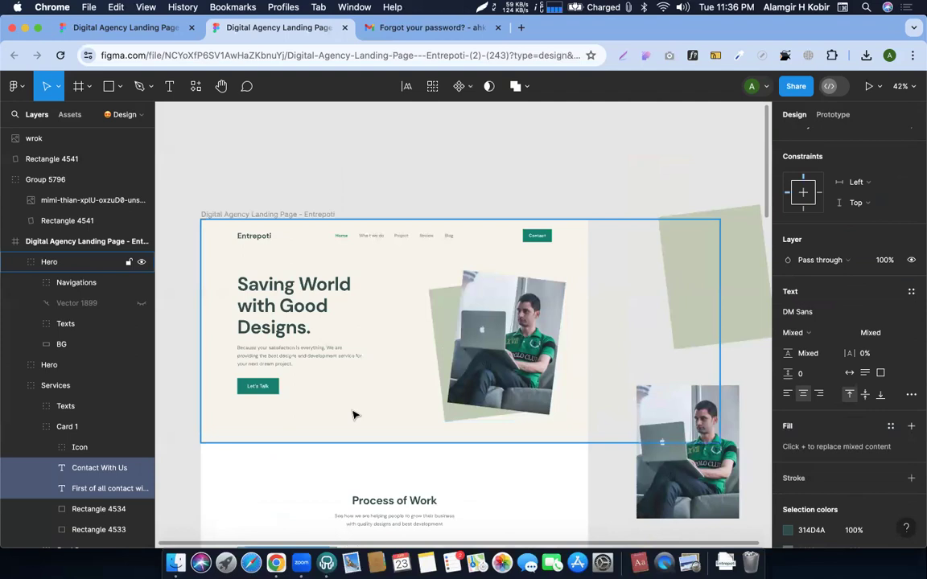
pyautogui.click(321, 415)
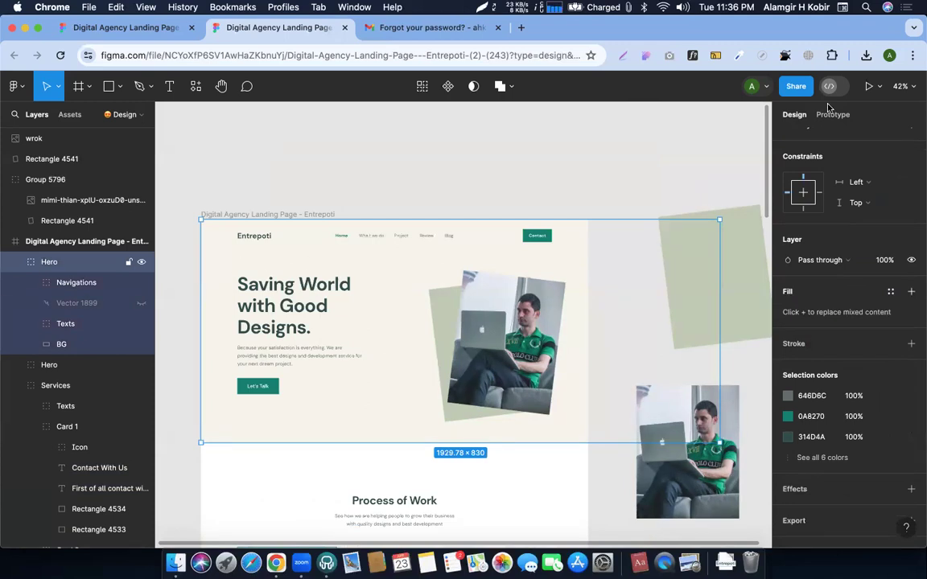
pyautogui.click(833, 115)
pyautogui.click(793, 114)
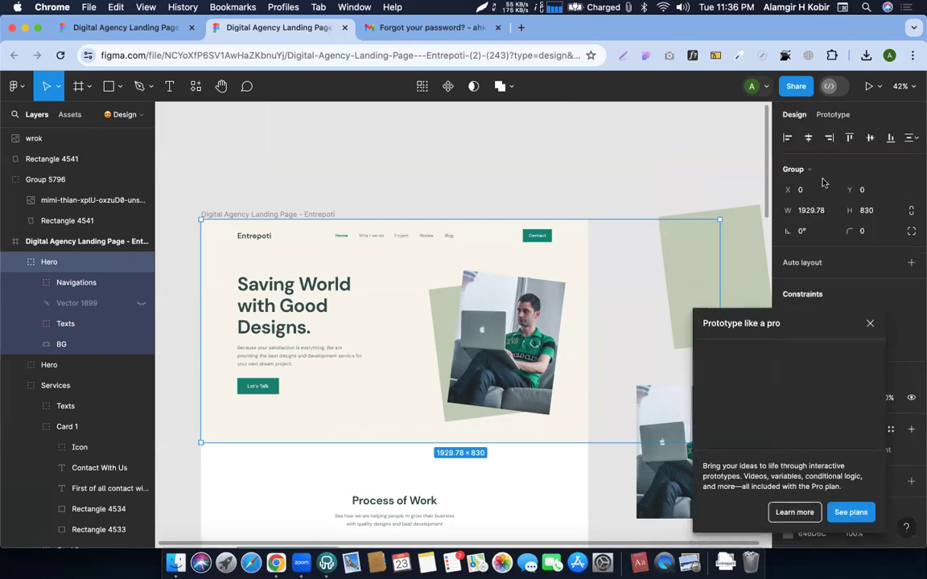
pyautogui.click(869, 323)
pyautogui.scroll(-4, 872, 467)
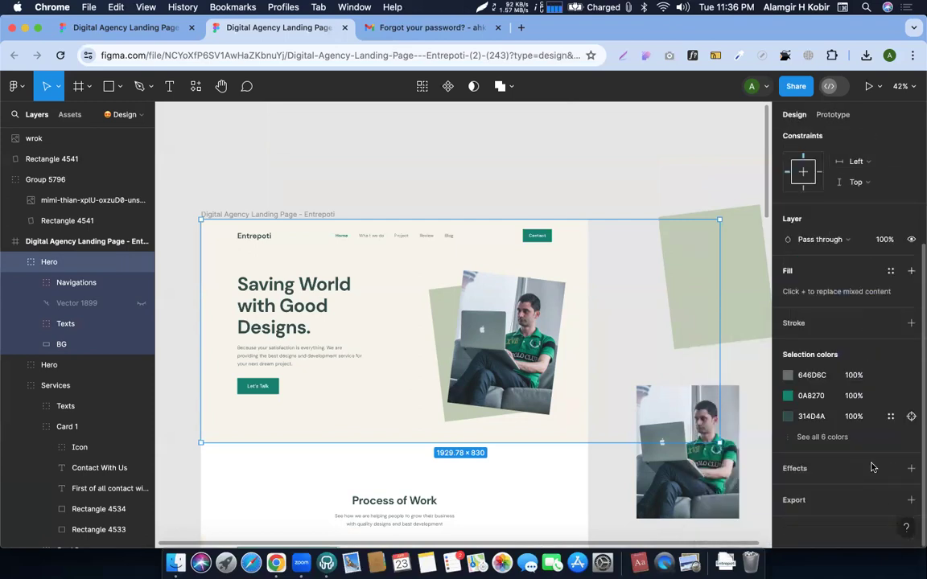
pyautogui.click(910, 503)
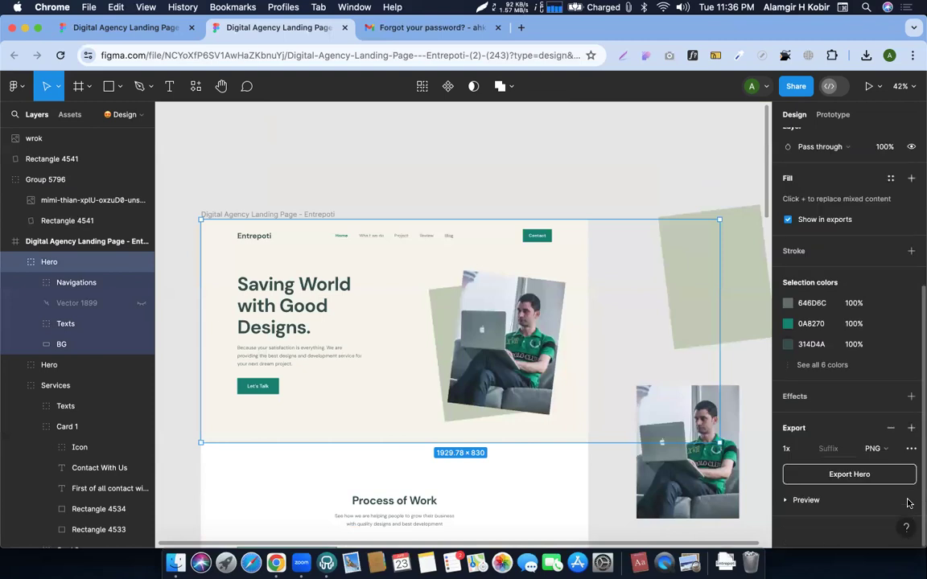
pyautogui.click(805, 501)
pyautogui.scroll(-2, 806, 503)
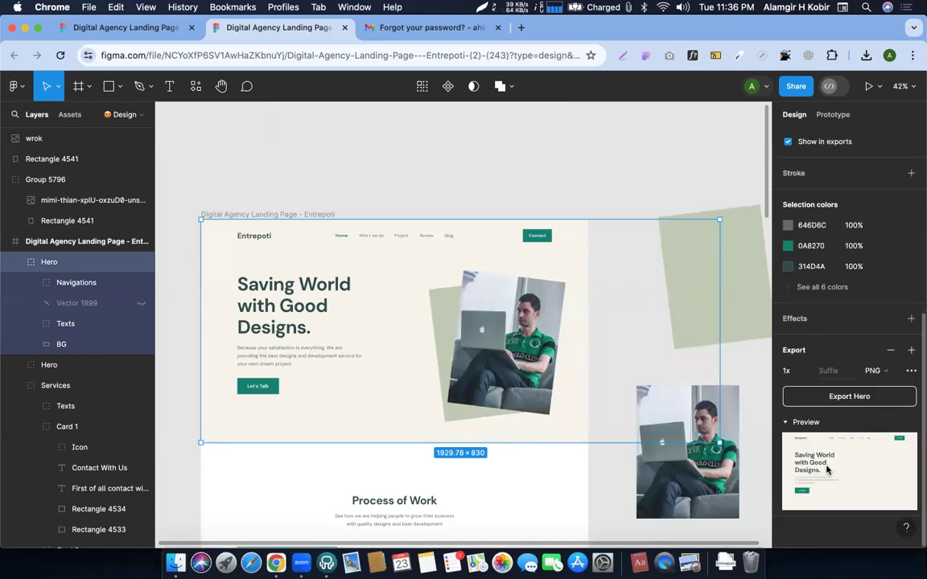
# Try to move the Hero group away from its place in the frame and undo the move
pyautogui.click(258, 161)
pyautogui.click(266, 312)
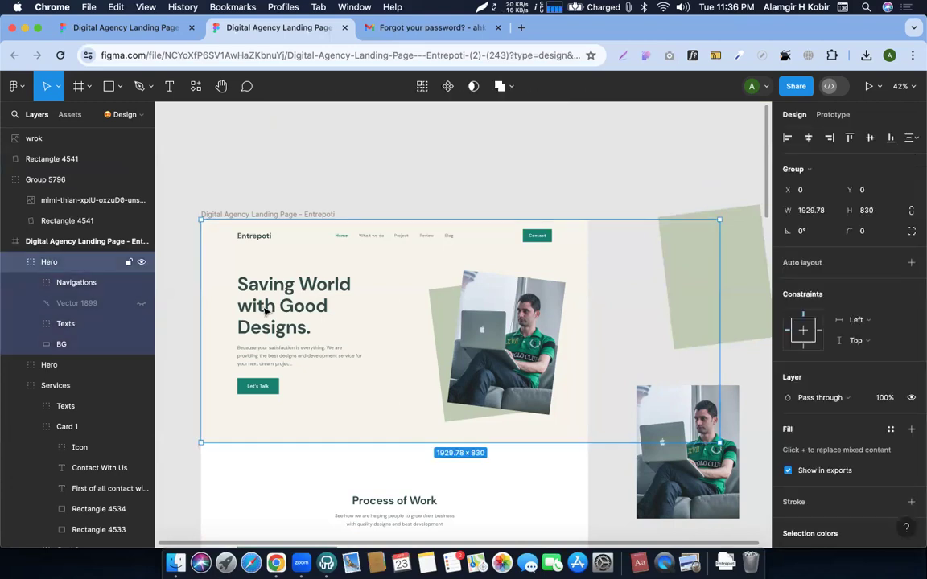
pyautogui.moveTo(252, 262); pyautogui.dragTo(320, 282)
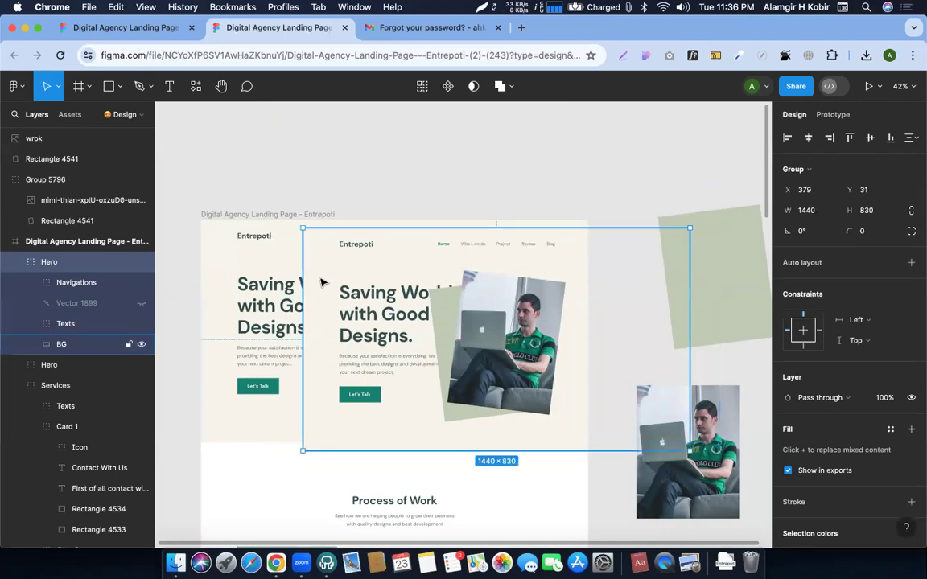
pyautogui.press('super+z')
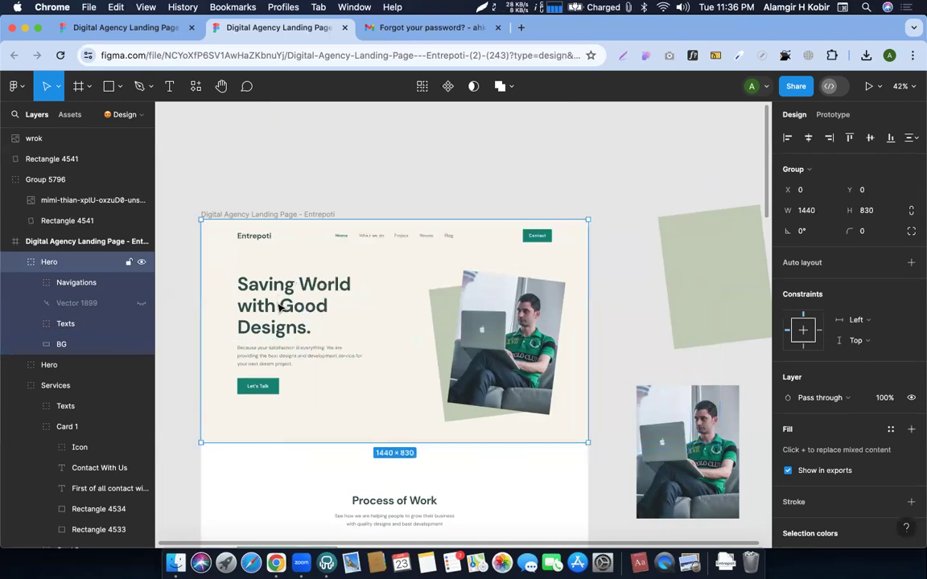
pyautogui.press('Escape')
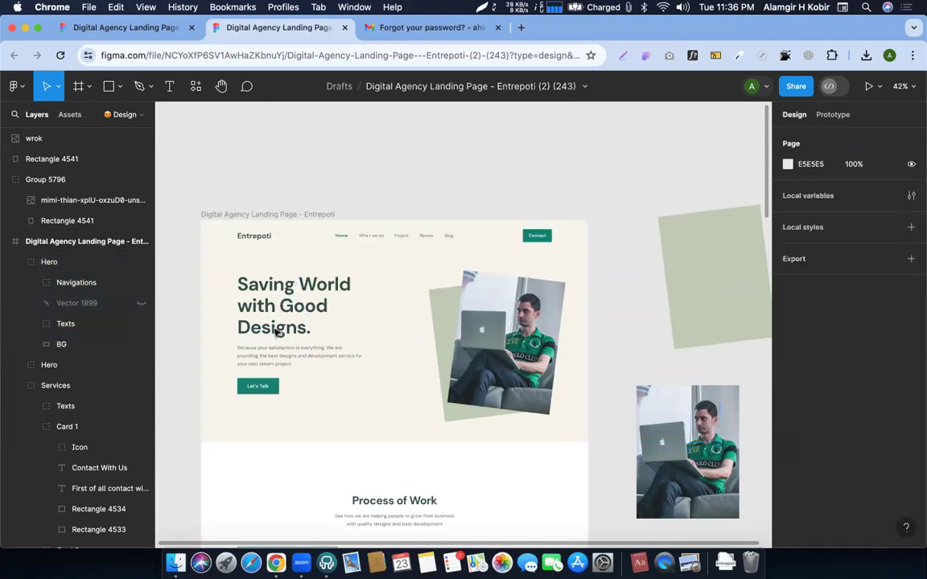
# Delete the hero section's text group, photo group and navigation group, leaving only the background
pyautogui.click(276, 331)
pyautogui.press('Escape')
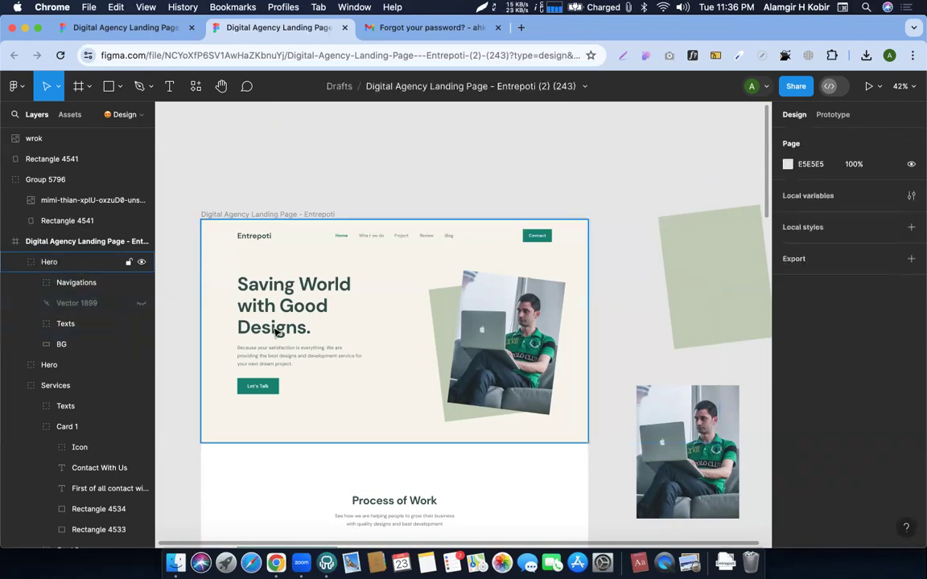
pyautogui.doubleClick(265, 331)
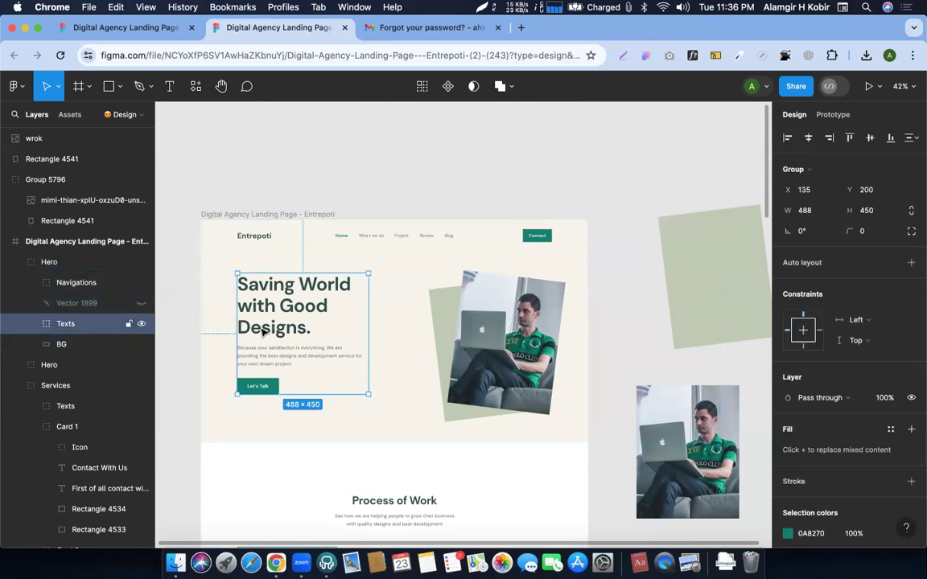
pyautogui.press('Delete')
pyautogui.click(493, 331)
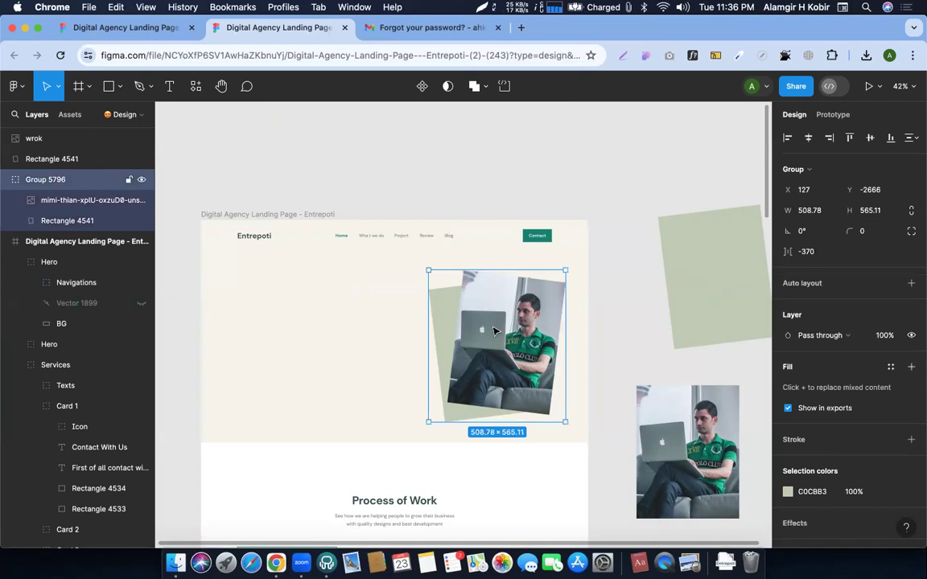
pyautogui.press('Delete')
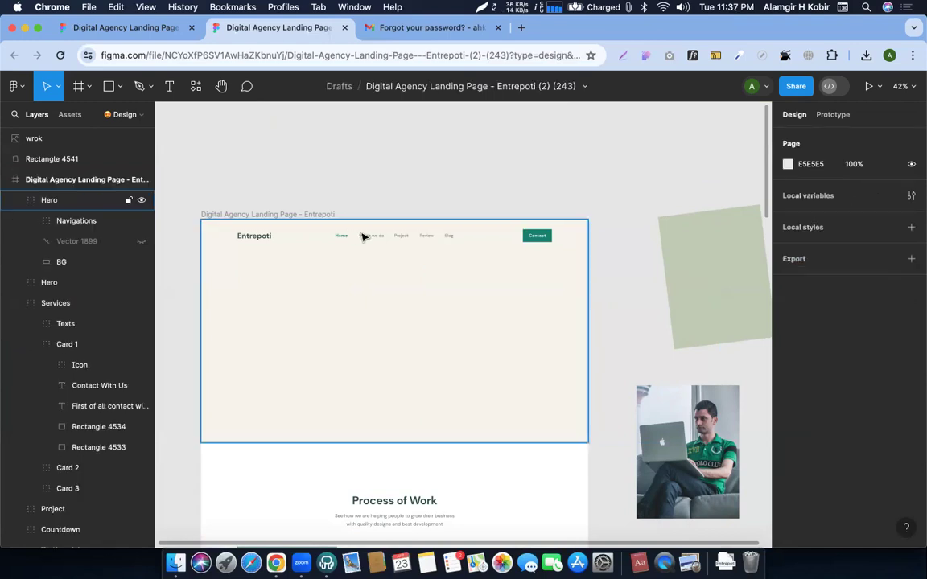
pyautogui.click(364, 236)
pyautogui.press('Delete')
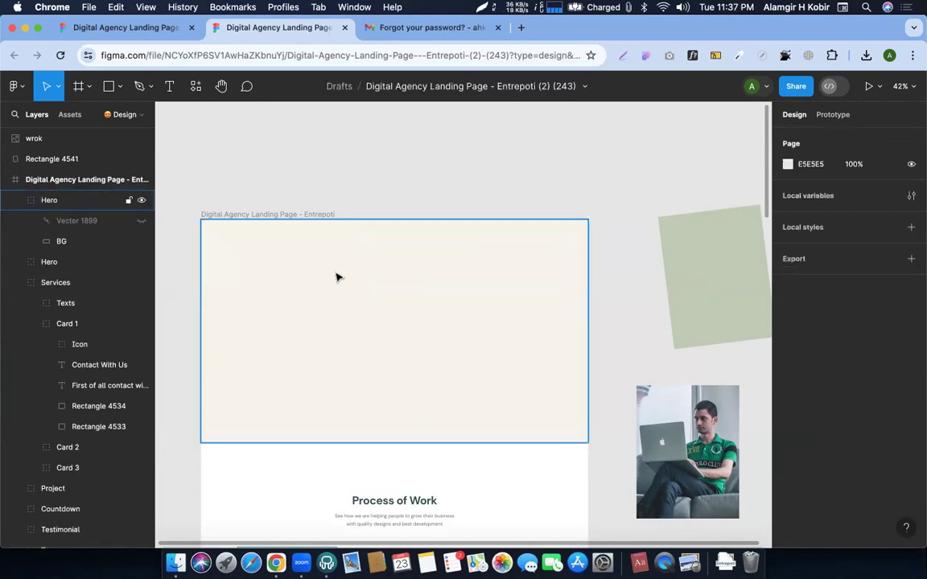
# Examine the export preview of the emptied Hero group
pyautogui.click(340, 259)
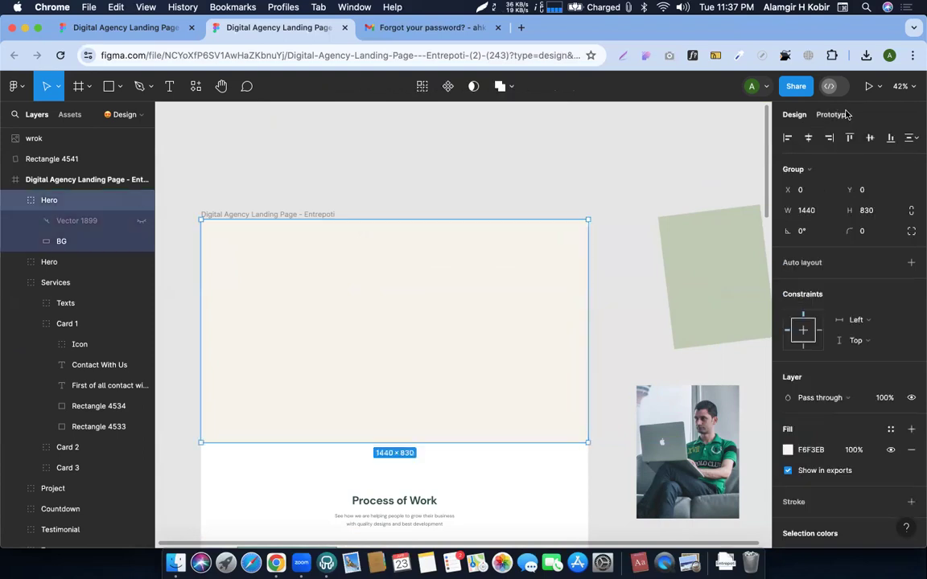
pyautogui.scroll(-4, 766, 352)
pyautogui.scroll(-5, 608, 355)
pyautogui.scroll(10, 608, 356)
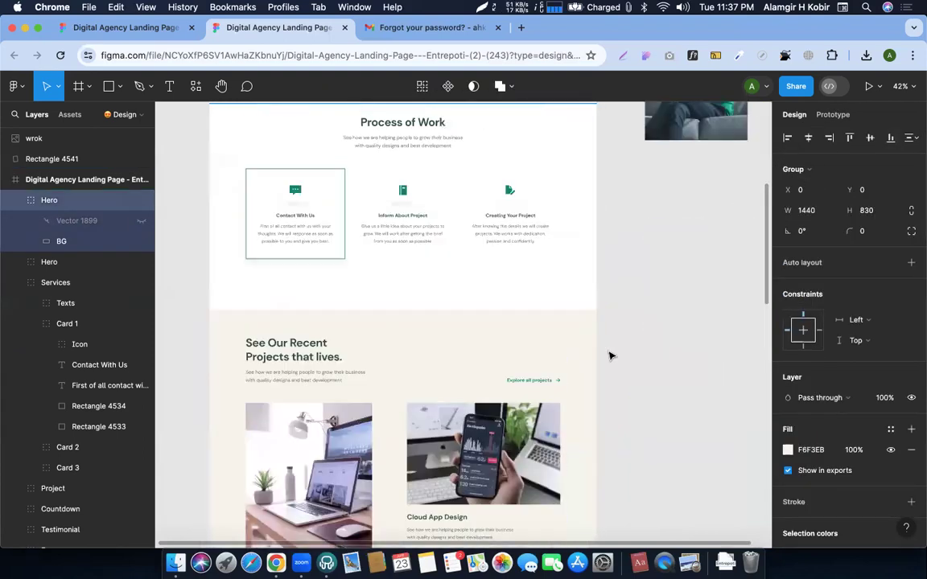
pyautogui.scroll(-5, 853, 389)
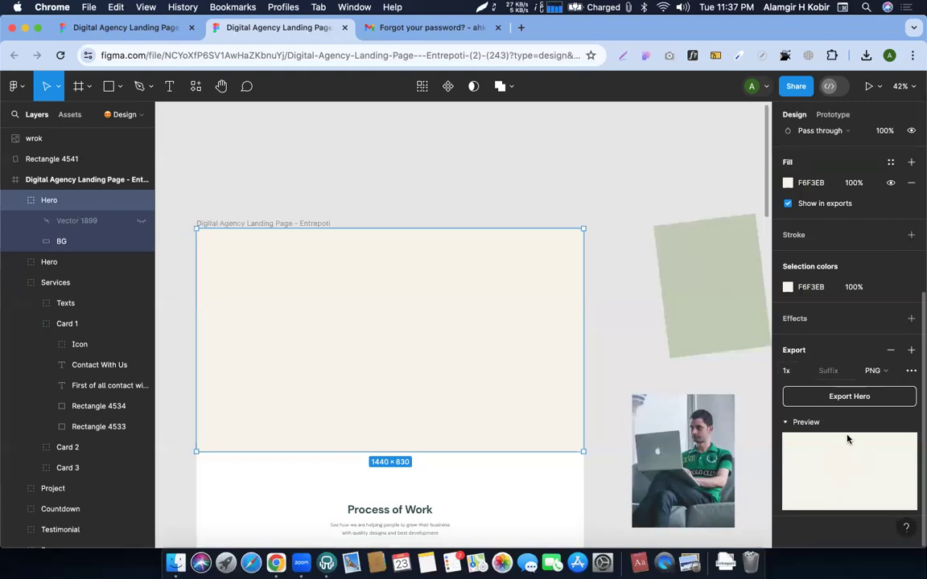
# Undo the deletions of the hero section's navigation, photo and text groups, and clear the selection
pyautogui.click(615, 264)
pyautogui.press('super+z')
pyautogui.press('super+z')
pyautogui.press('super+z')
pyautogui.press('super+z')
pyautogui.press('super+z')
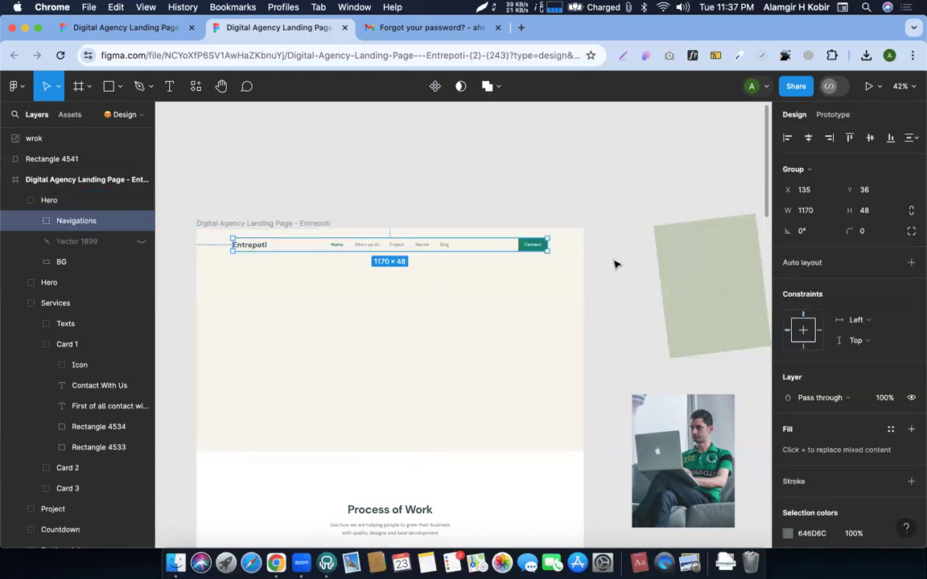
pyautogui.press('super+z')
pyautogui.press('super+z')
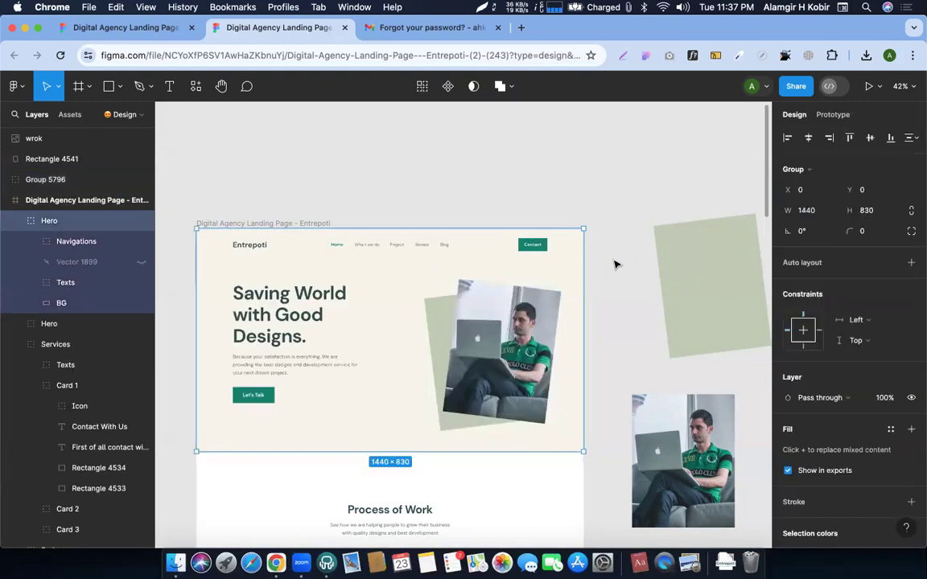
pyautogui.click(615, 263)
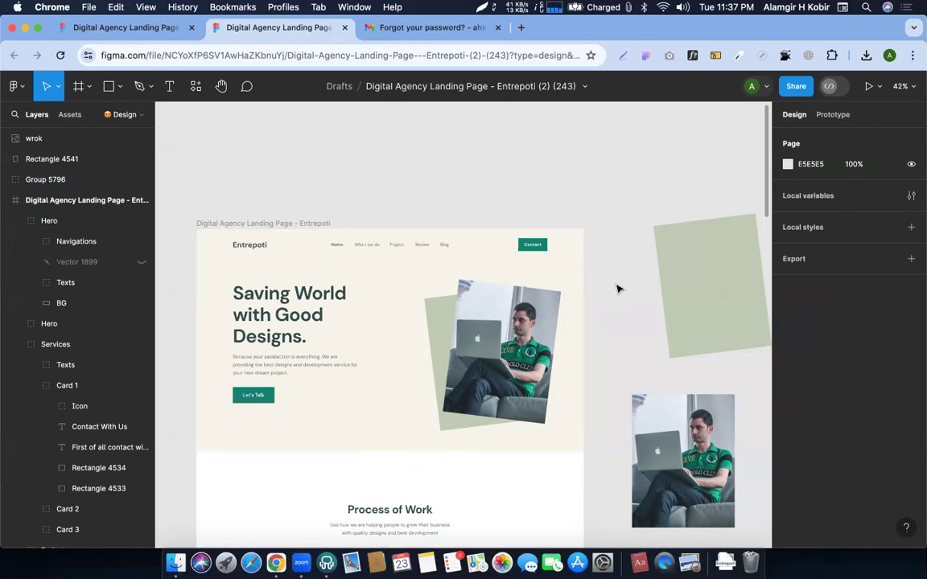
pyautogui.scroll(-5, 618, 289)
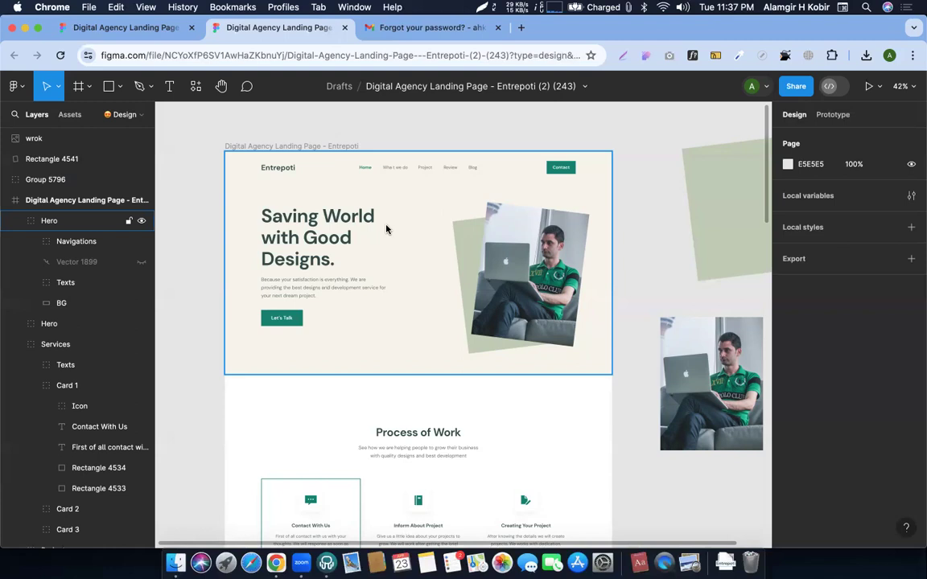
# Examine the landing page design from the hero section through the projects, statistics and client review sections
pyautogui.scroll(-10, 387, 229)
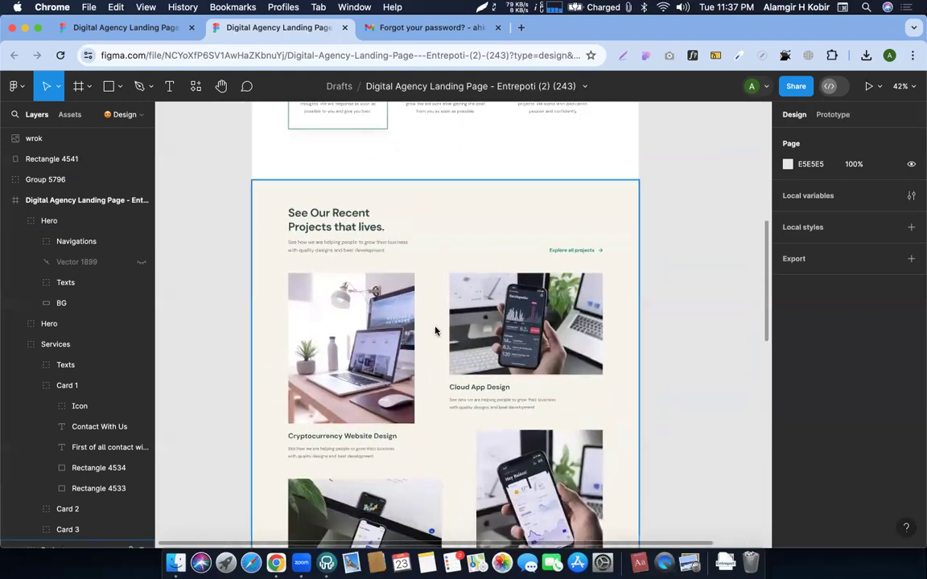
pyautogui.scroll(-7, 434, 354)
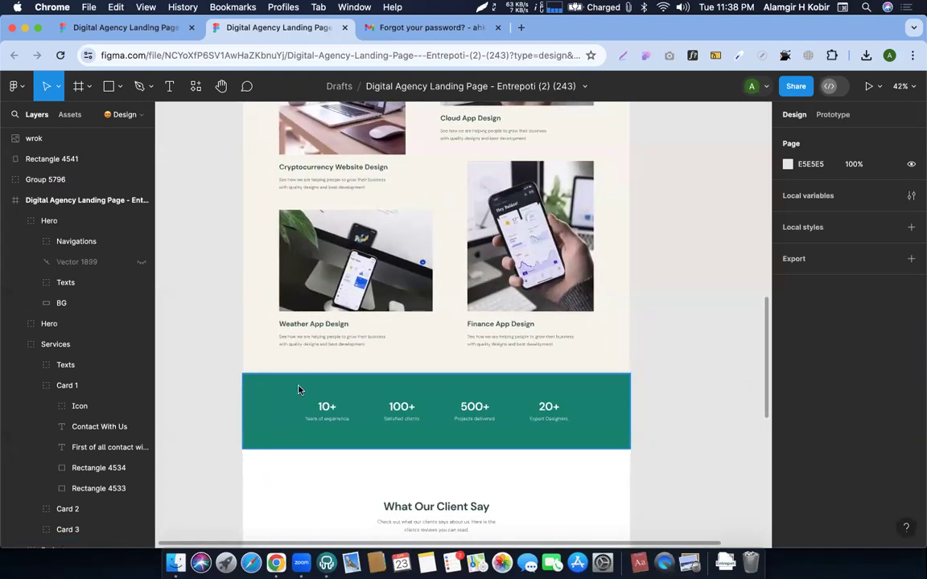
pyautogui.scroll(-5, 298, 390)
pyautogui.scroll(5, 297, 389)
pyautogui.hscroll(-2, 298, 389)
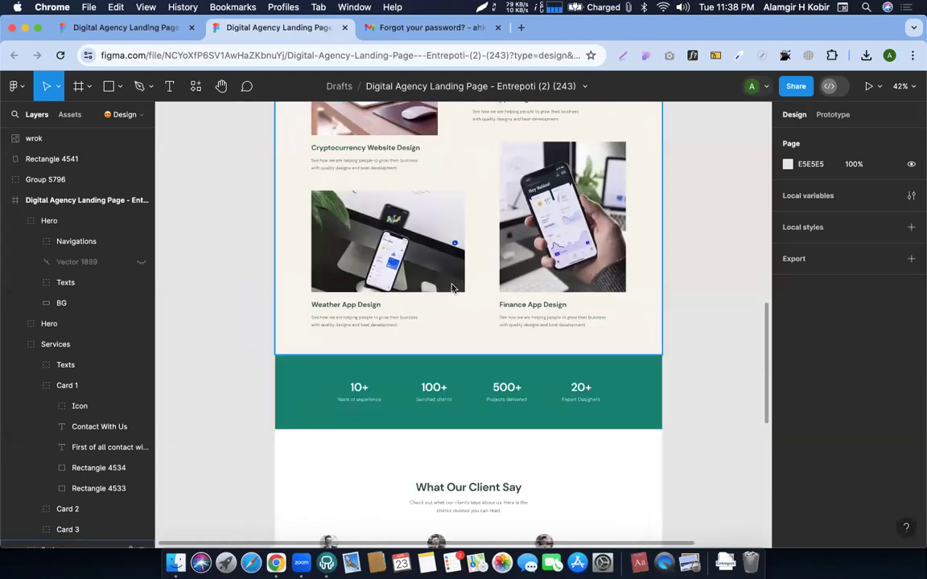
pyautogui.scroll(10, 452, 288)
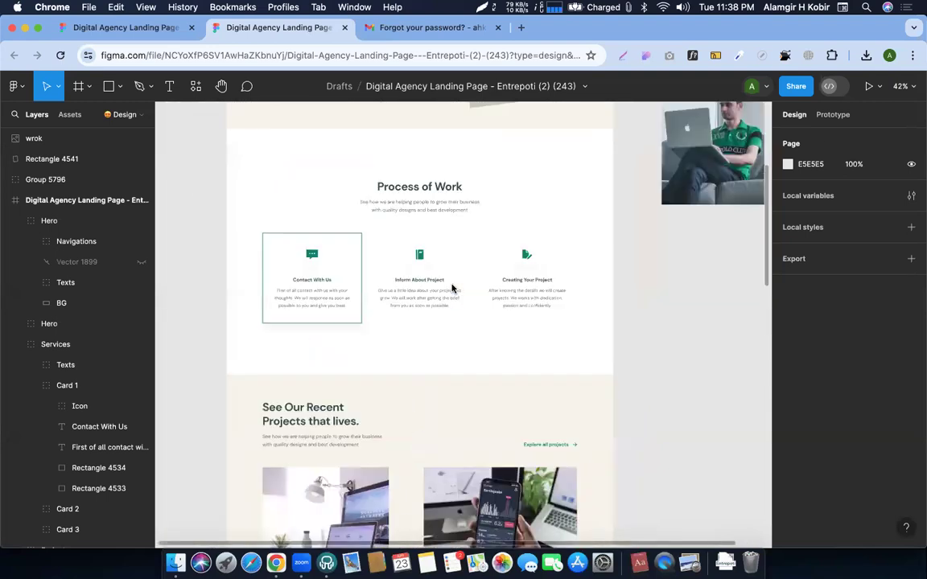
pyautogui.scroll(4, 452, 288)
pyautogui.hscroll(-1, 452, 287)
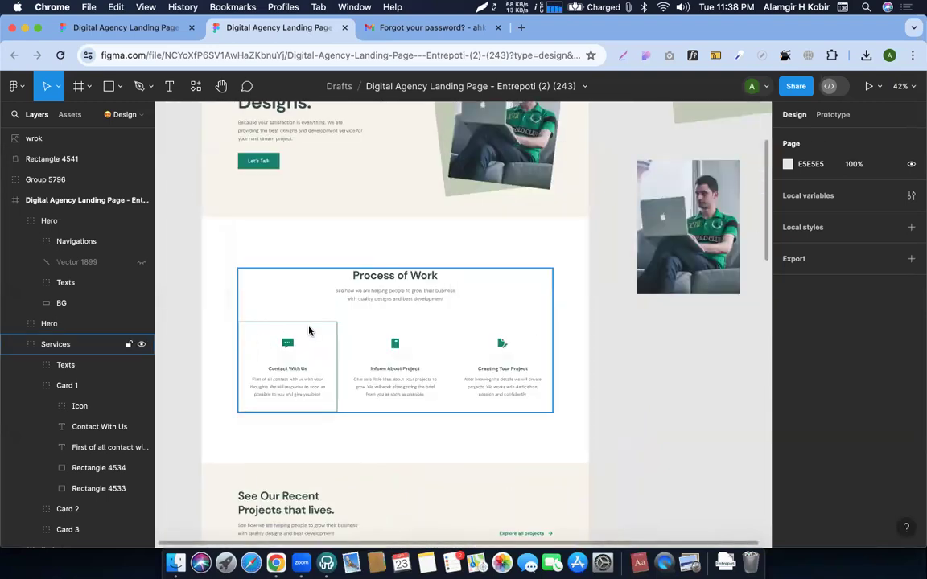
pyautogui.scroll(5, 393, 285)
pyautogui.hscroll(-1, 394, 286)
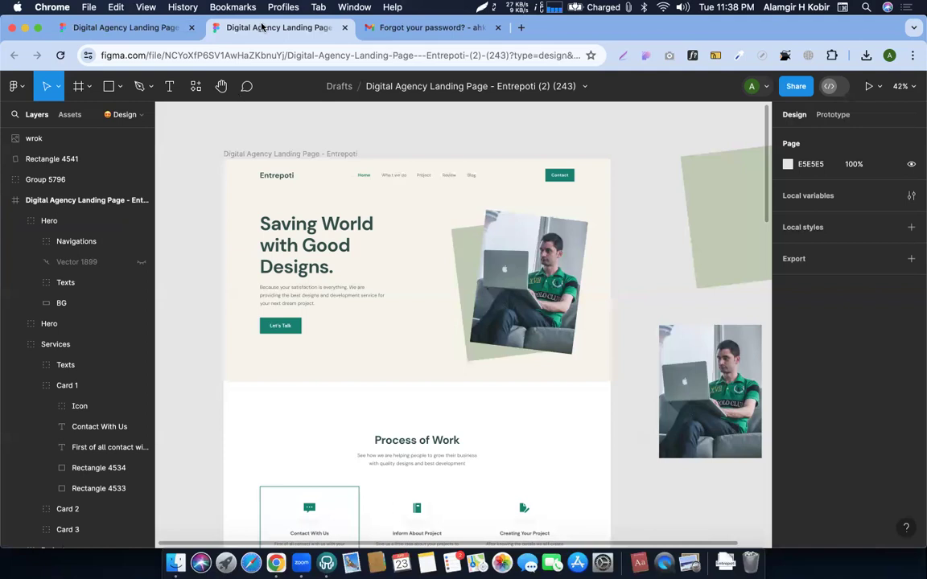
# Switch to the view-only Figma copy and export the hero section's Images group as a PNG at 4x
pyautogui.click(141, 28)
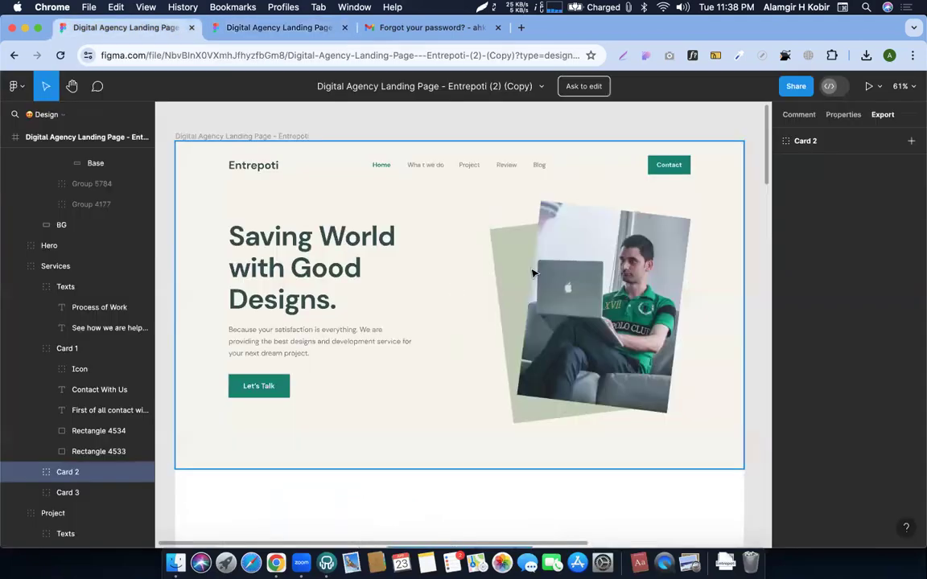
pyautogui.click(533, 274)
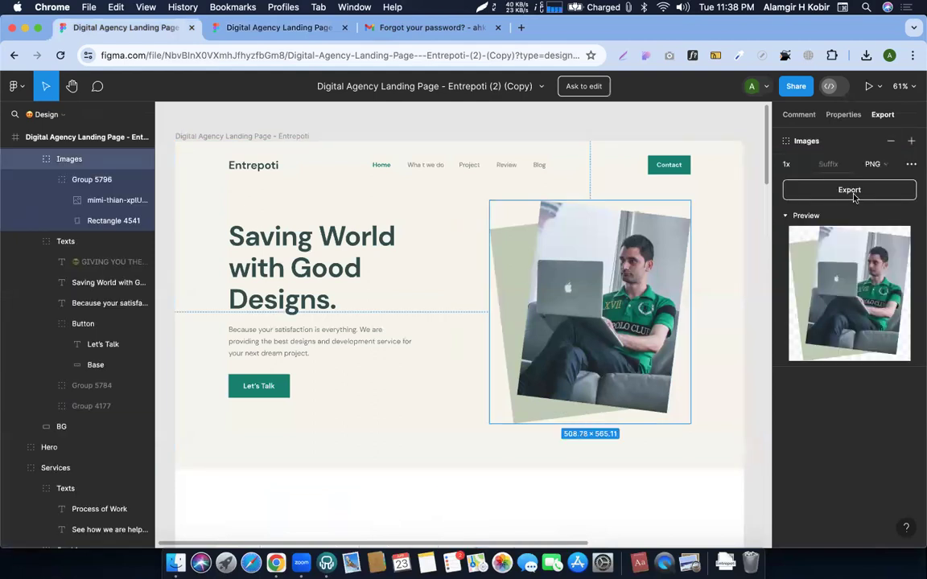
pyautogui.click(787, 165)
pyautogui.press('Return')
pyautogui.click(880, 192)
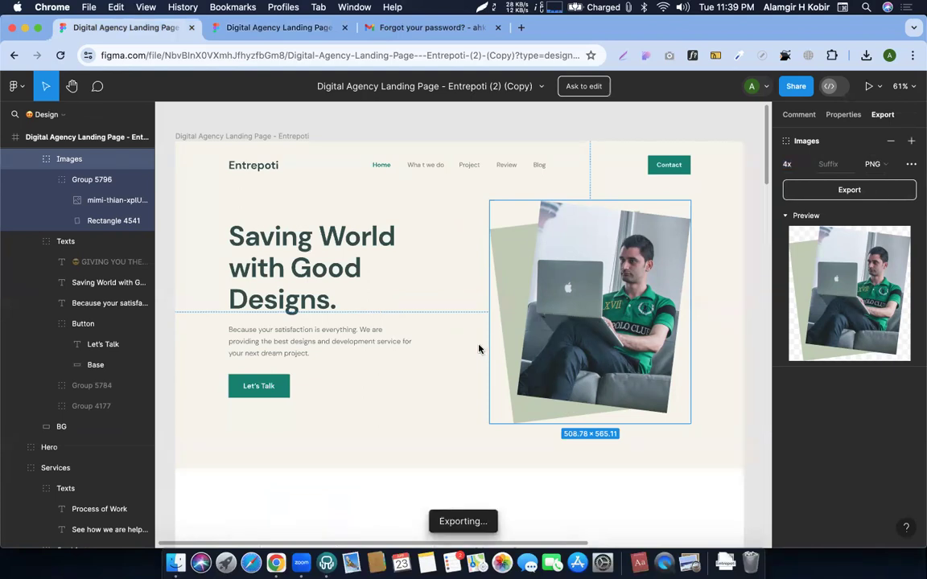
# Compare the outlined Contact With Us card in Figma with the border settings of the hero text container in Elementor
pyautogui.scroll(-5, 482, 346)
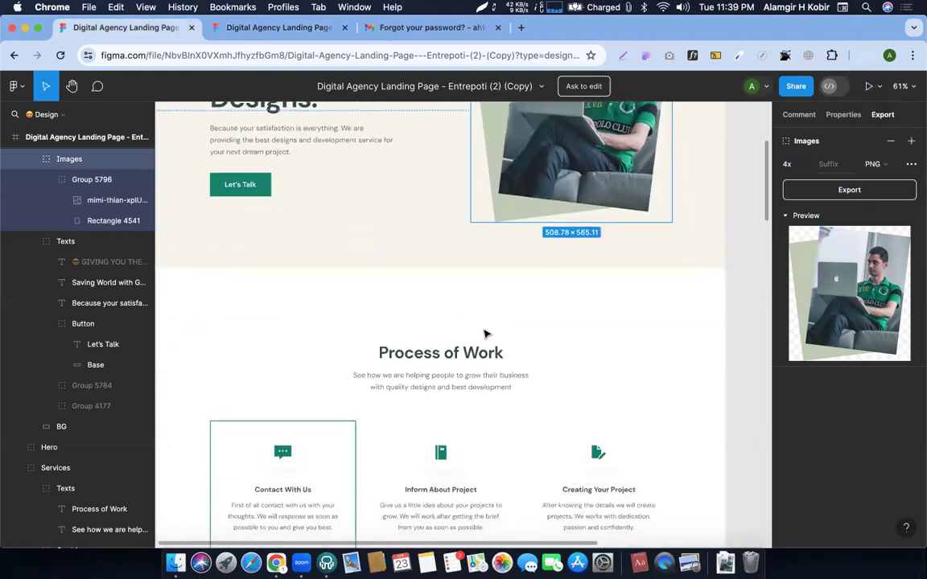
pyautogui.scroll(-4, 485, 334)
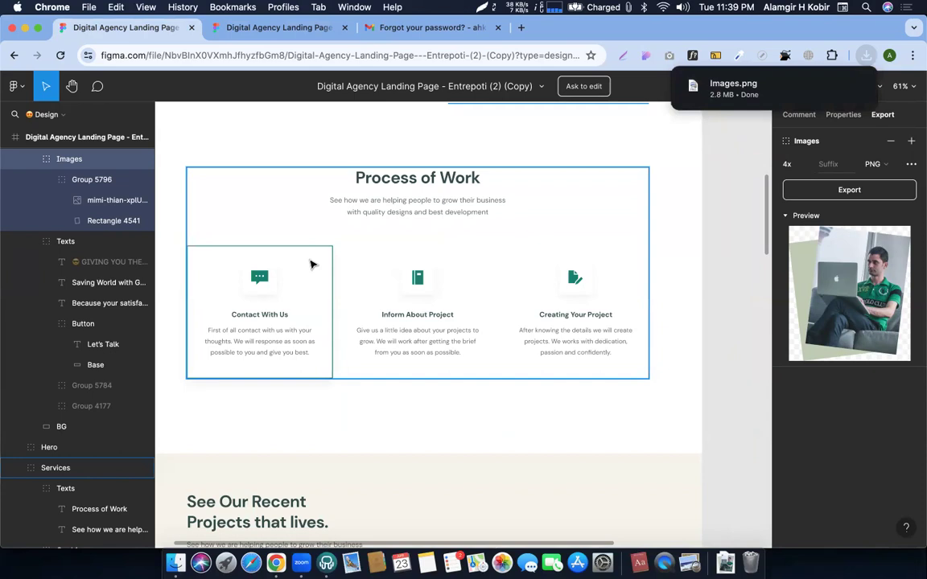
pyautogui.hotkey('ctrl', 'Right')
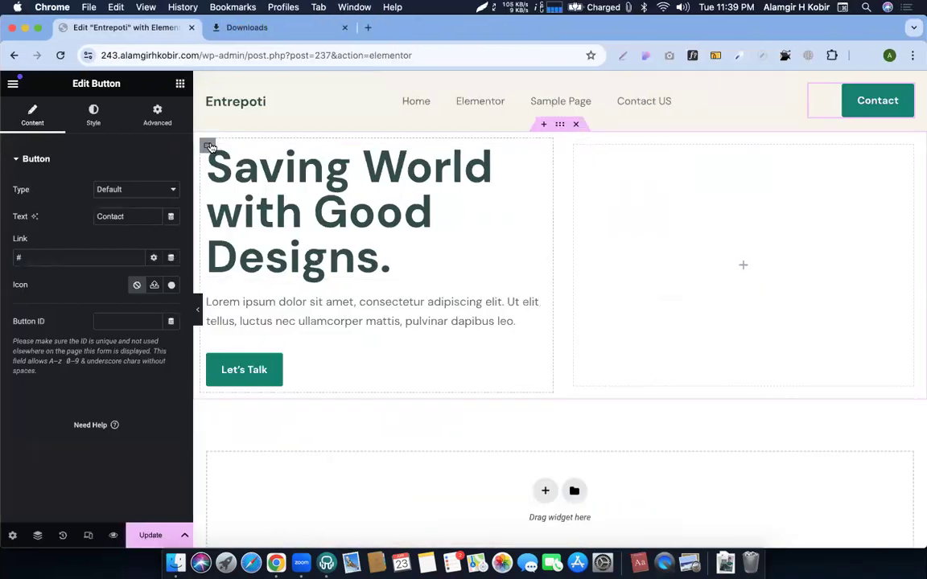
pyautogui.click(208, 146)
pyautogui.click(91, 115)
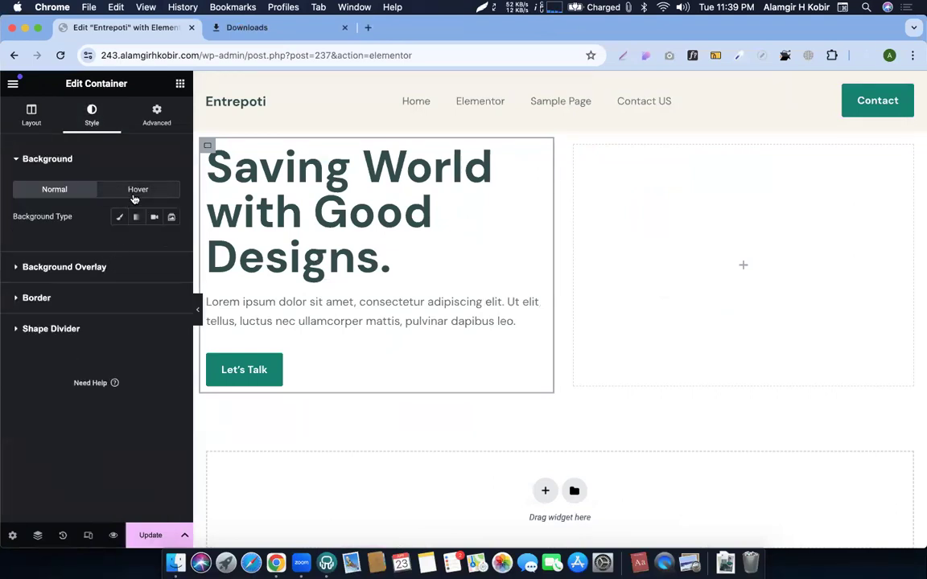
pyautogui.click(68, 299)
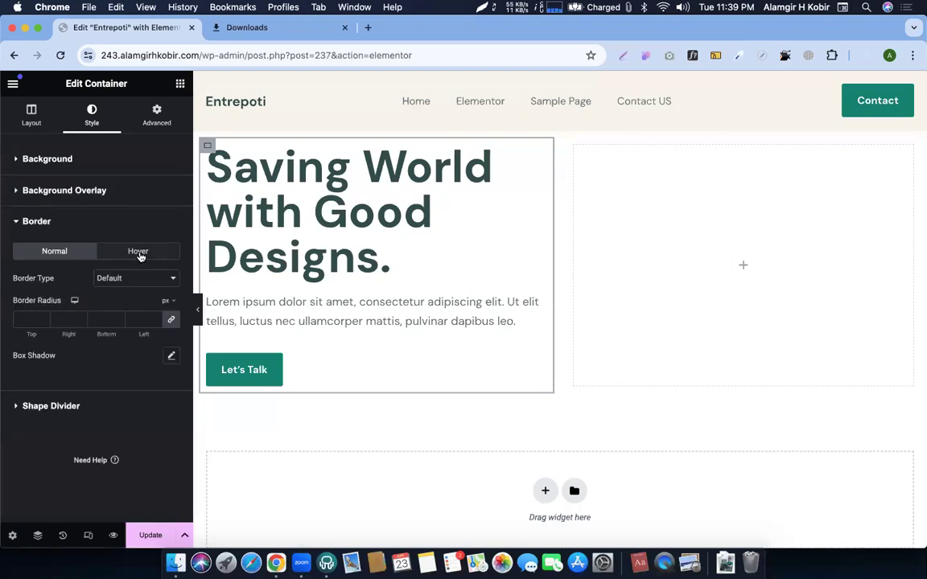
pyautogui.hotkey('ctrl', 'Left')
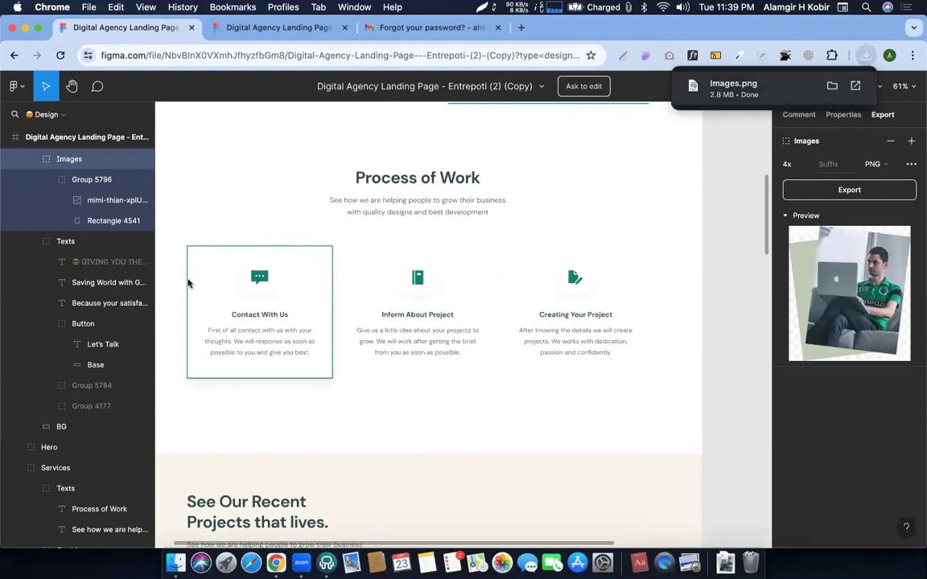
pyautogui.hotkey('ctrl', 'Right')
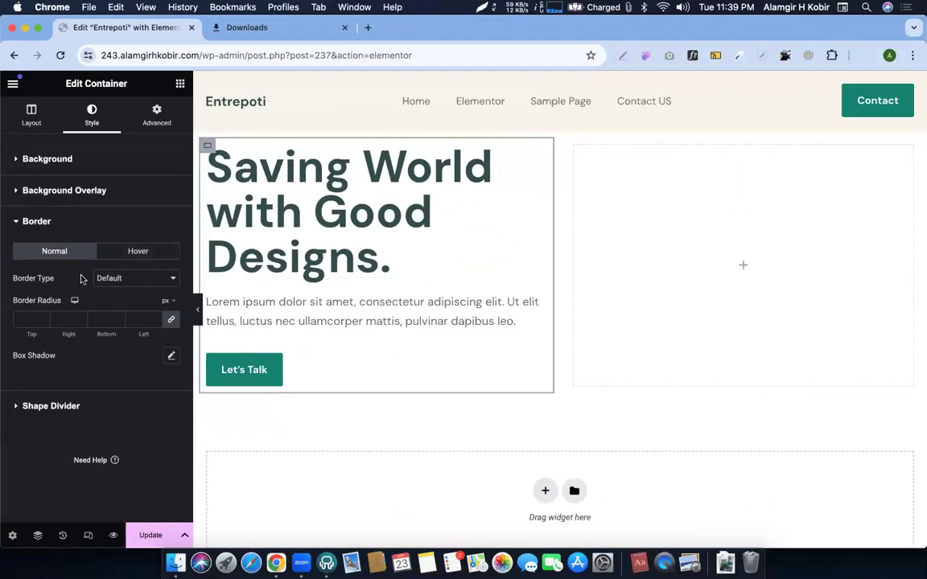
pyautogui.hotkey('ctrl', 'Left')
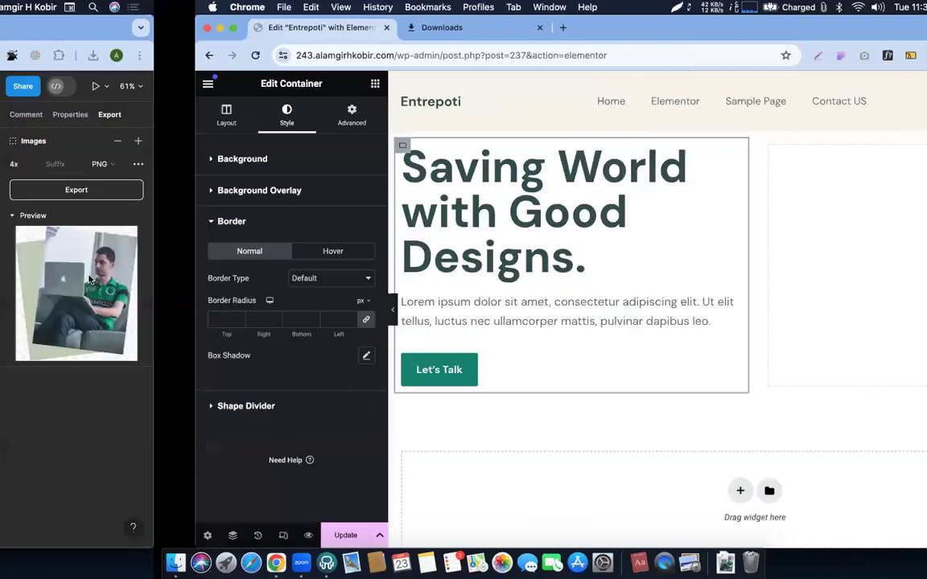
pyautogui.hotkey('ctrl', 'Right')
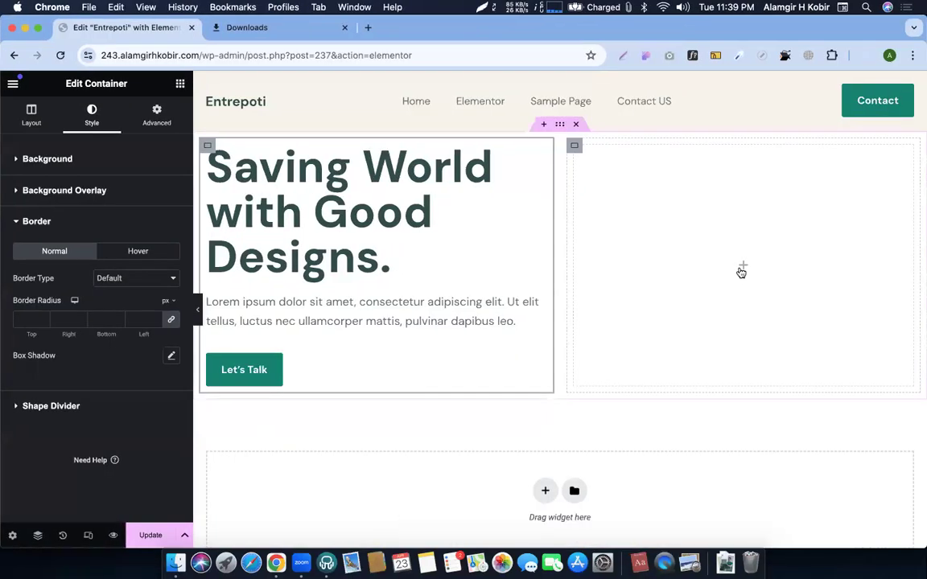
# Add an Image widget to the hero's empty container, upload the exported Images.png and select it as the picture
pyautogui.click(742, 265)
pyautogui.moveTo(141, 384); pyautogui.dragTo(663, 246)
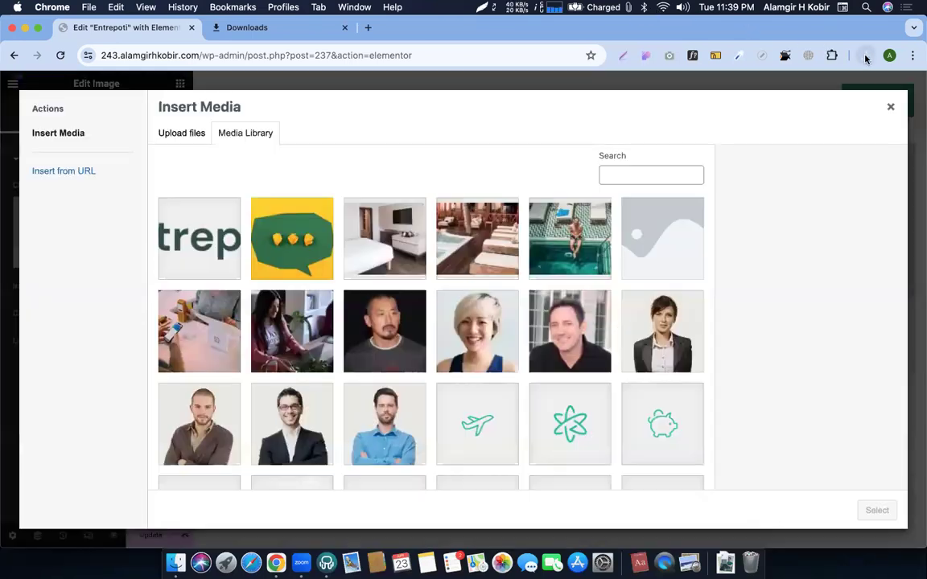
pyautogui.moveTo(756, 121); pyautogui.dragTo(531, 299)
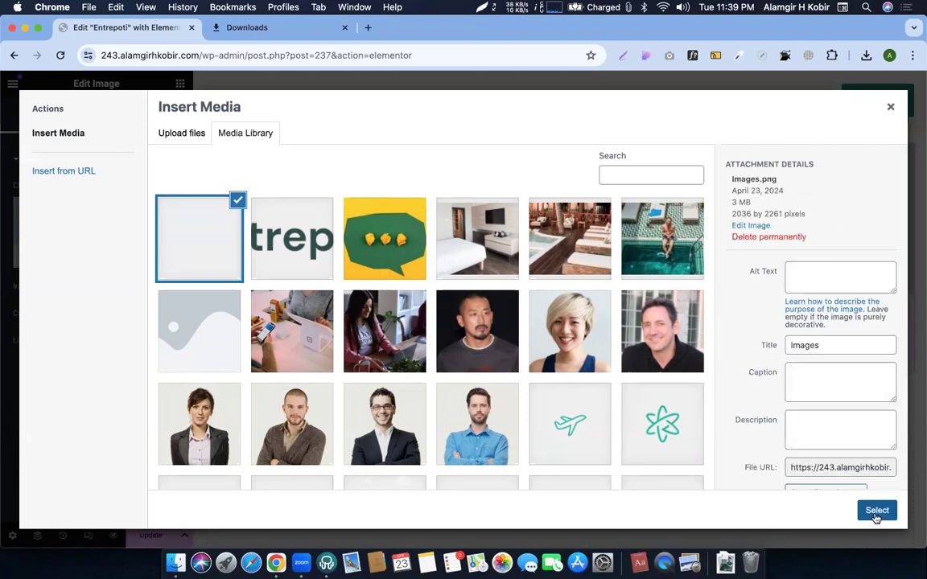
pyautogui.click(876, 513)
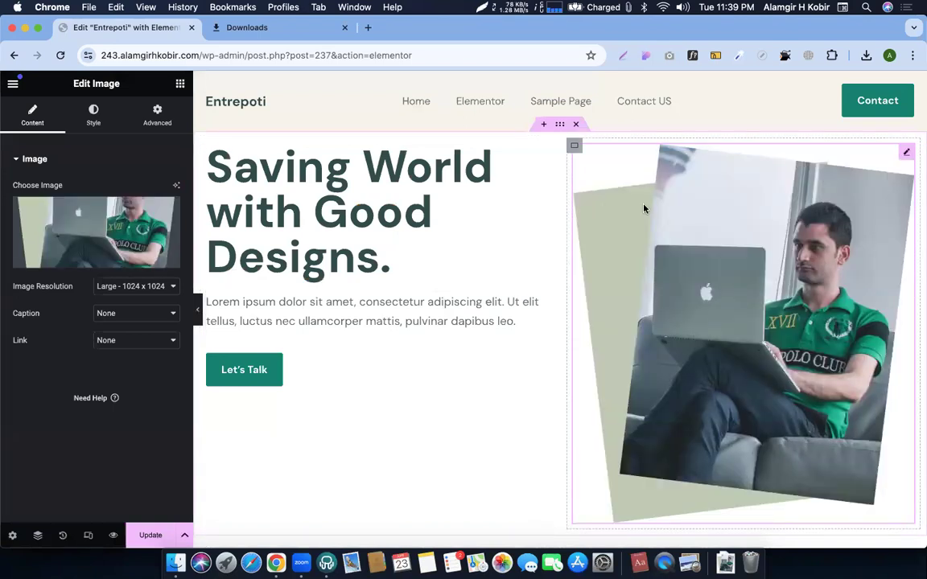
# Check the hero photo's proportions in the Figma design and set the Elementor image width to 80%
pyautogui.hotkey('ctrl', 'Left')
pyautogui.scroll(5, 622, 279)
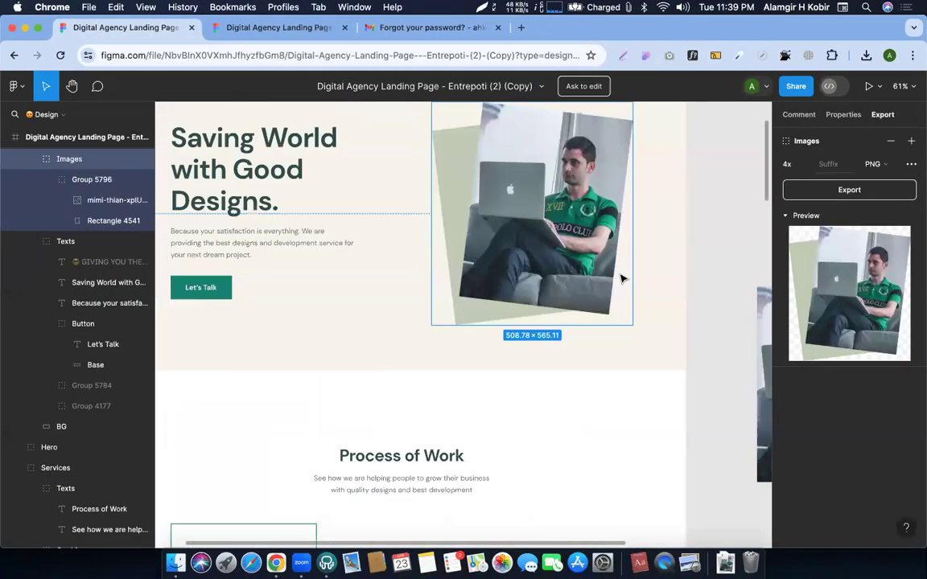
pyautogui.scroll(2, 621, 279)
pyautogui.hotkey('ctrl', 'Right')
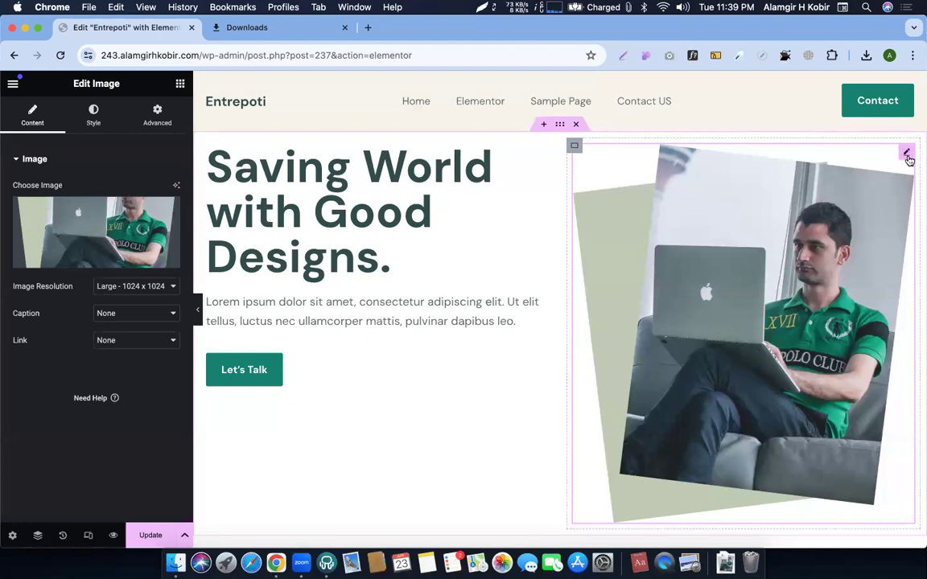
pyautogui.click(83, 122)
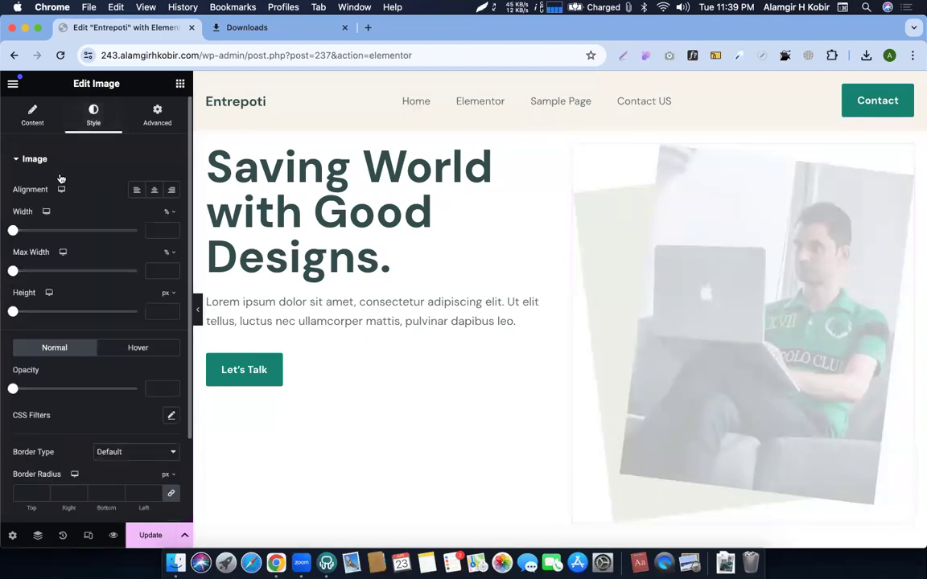
pyautogui.moveTo(14, 230); pyautogui.dragTo(113, 230)
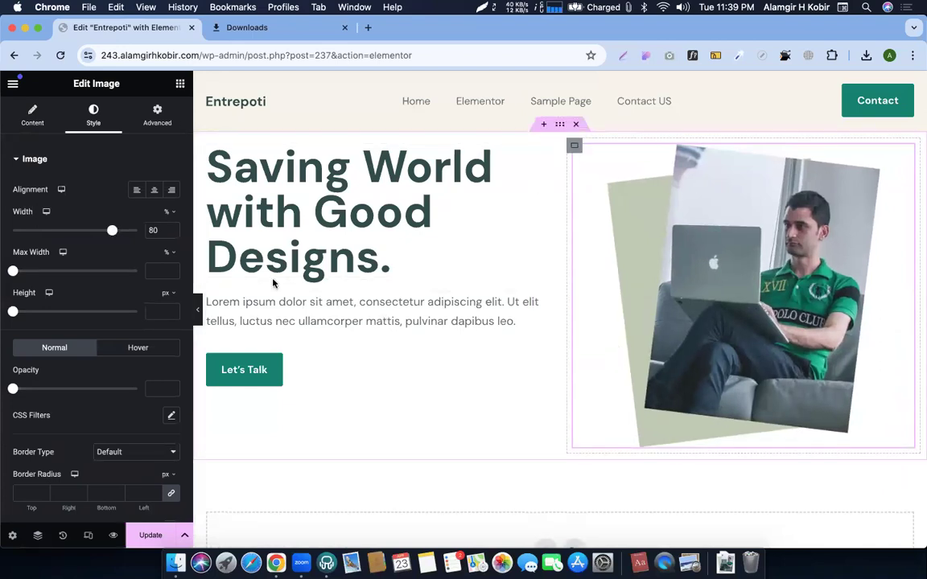
# Justify the hero text container's content to the center and update the page
pyautogui.click(573, 148)
pyautogui.click(50, 431)
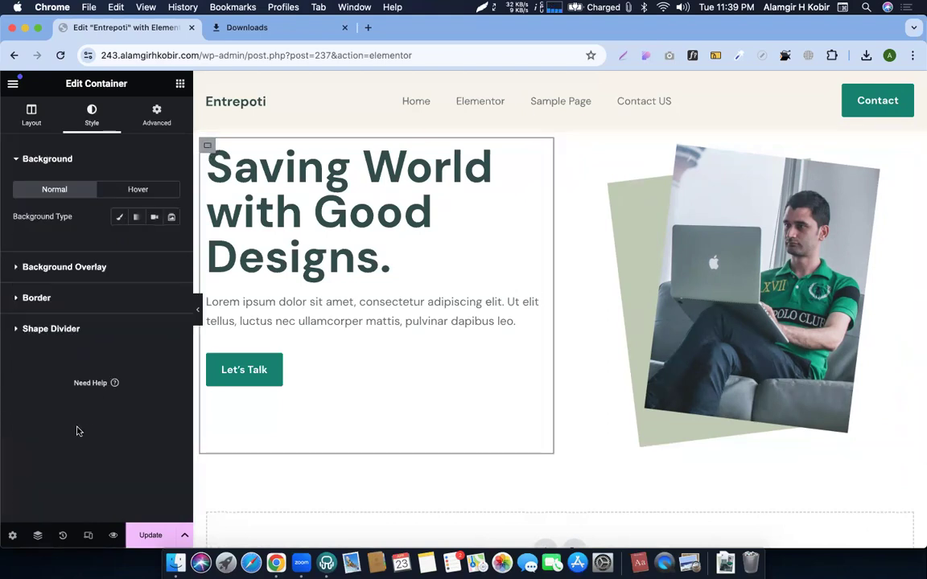
pyautogui.click(35, 119)
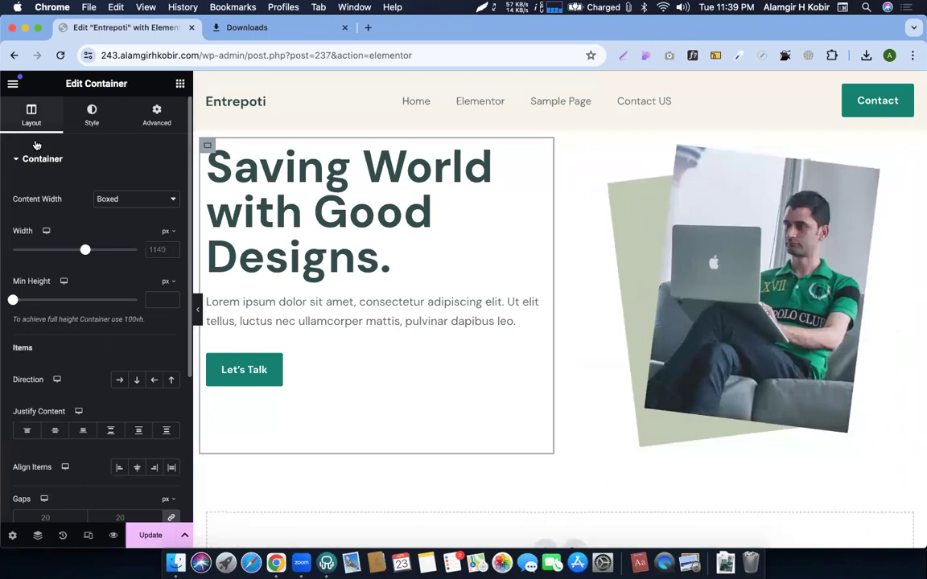
pyautogui.click(51, 431)
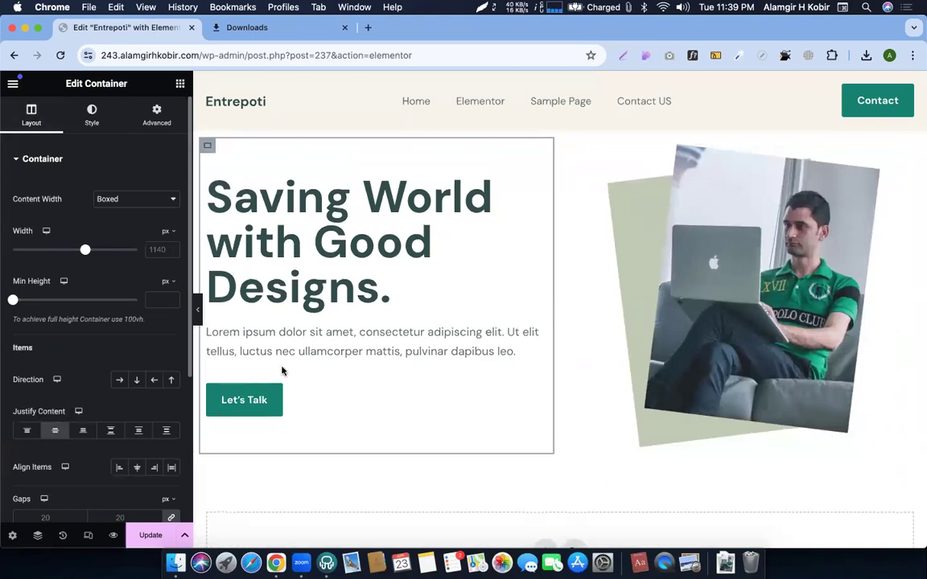
pyautogui.click(149, 534)
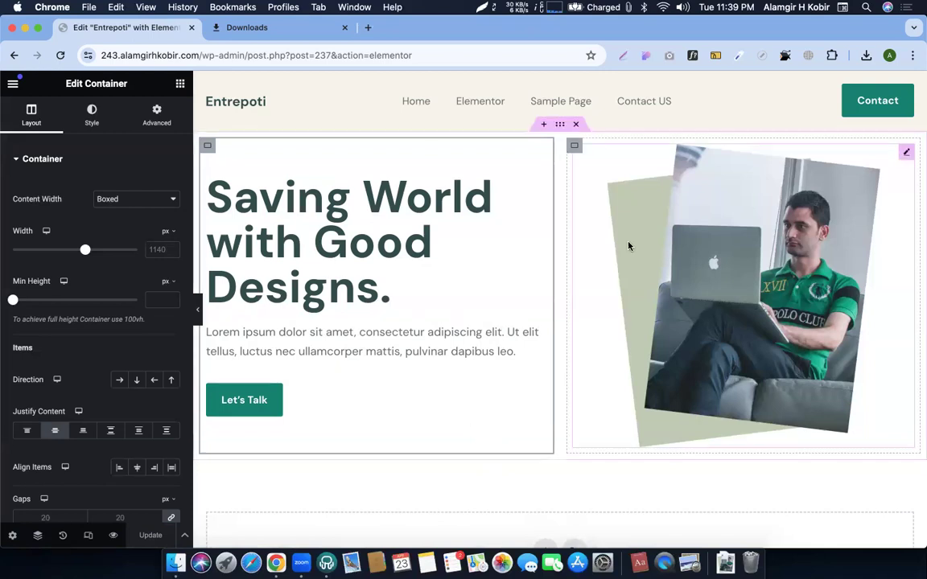
# Switch to the Figma design and examine the layout of the sections below the hero, especially the project cards
pyautogui.scroll(-3, 589, 241)
pyautogui.hotkey('ctrl', 'Left')
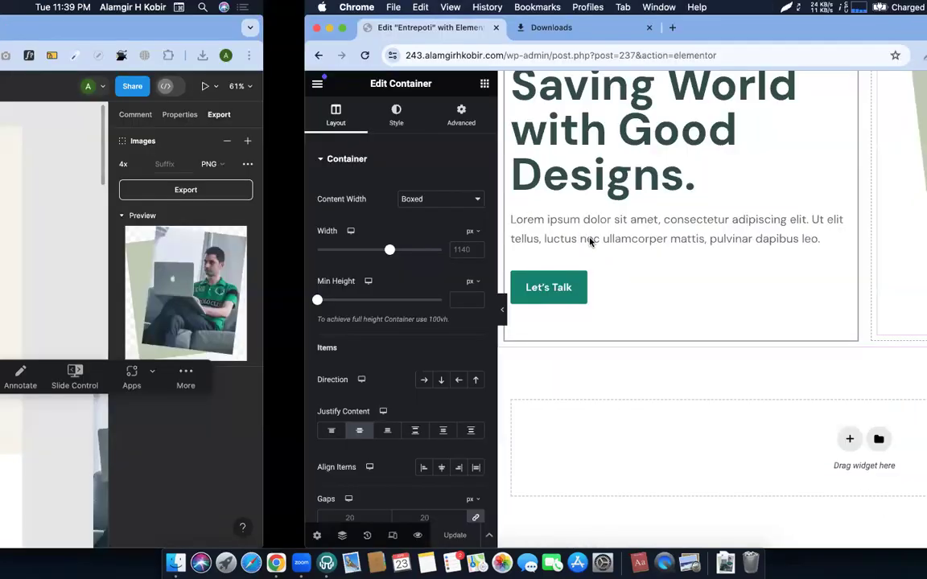
pyautogui.scroll(-10, 420, 287)
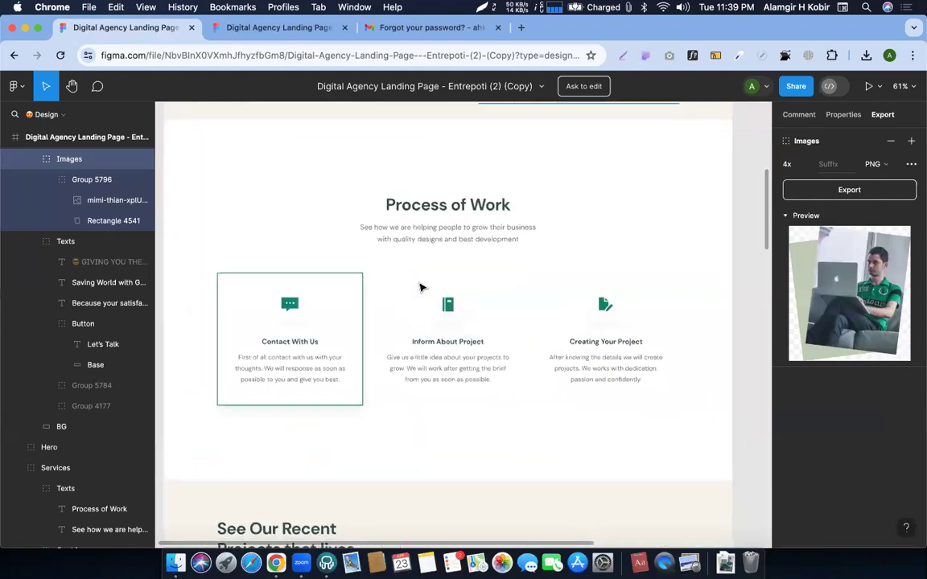
pyautogui.scroll(-10, 420, 287)
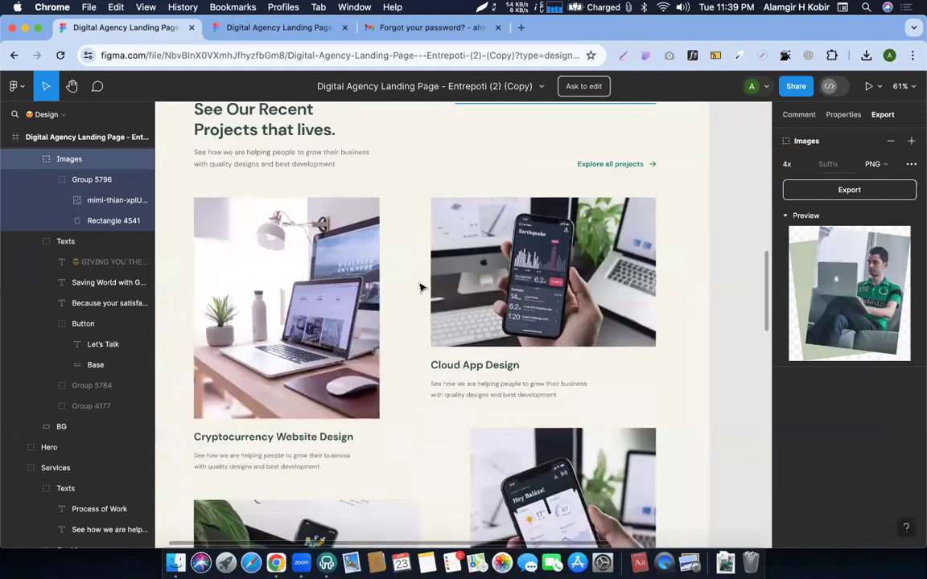
pyautogui.scroll(-10, 420, 288)
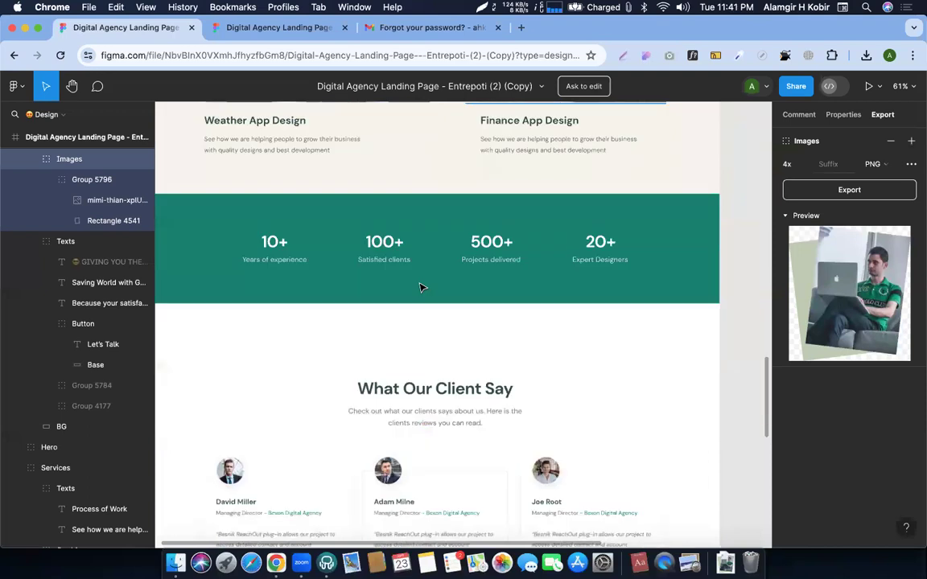
pyautogui.scroll(-4, 420, 287)
pyautogui.scroll(15, 420, 287)
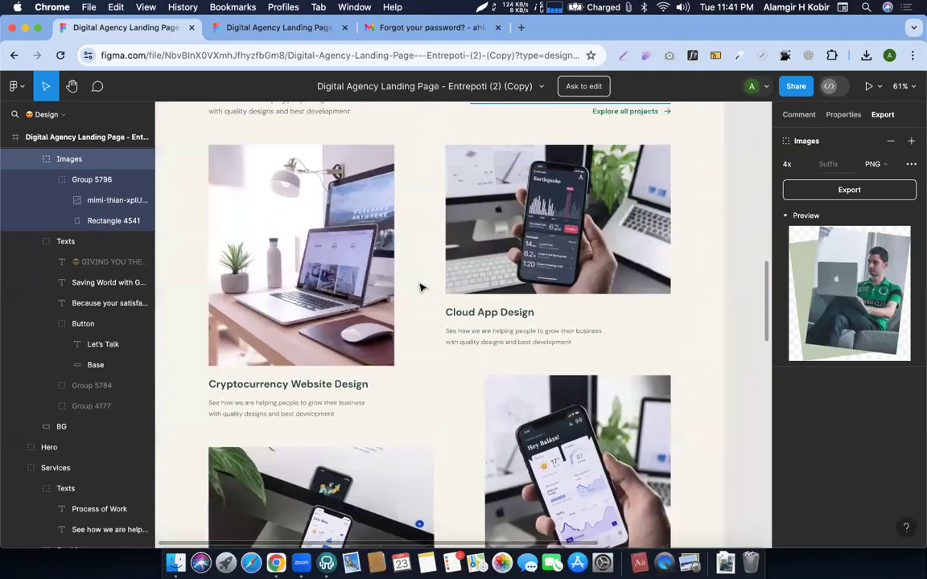
pyautogui.scroll(-6, 419, 287)
pyautogui.scroll(-1, 420, 288)
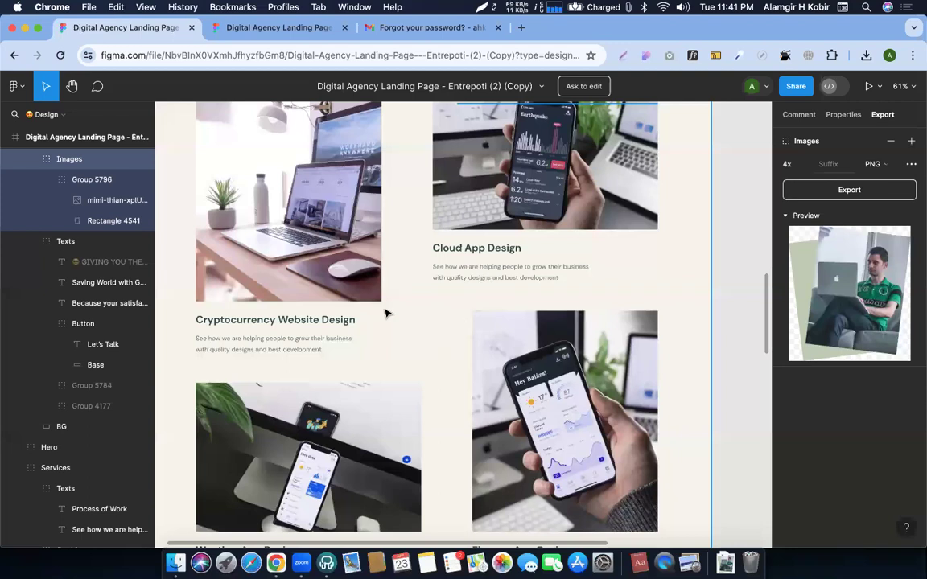
# Examine the Figma design from the project cards through the statistics band, client testimonials and contact form to the footer
pyautogui.scroll(-4, 418, 318)
pyautogui.scroll(3, 466, 322)
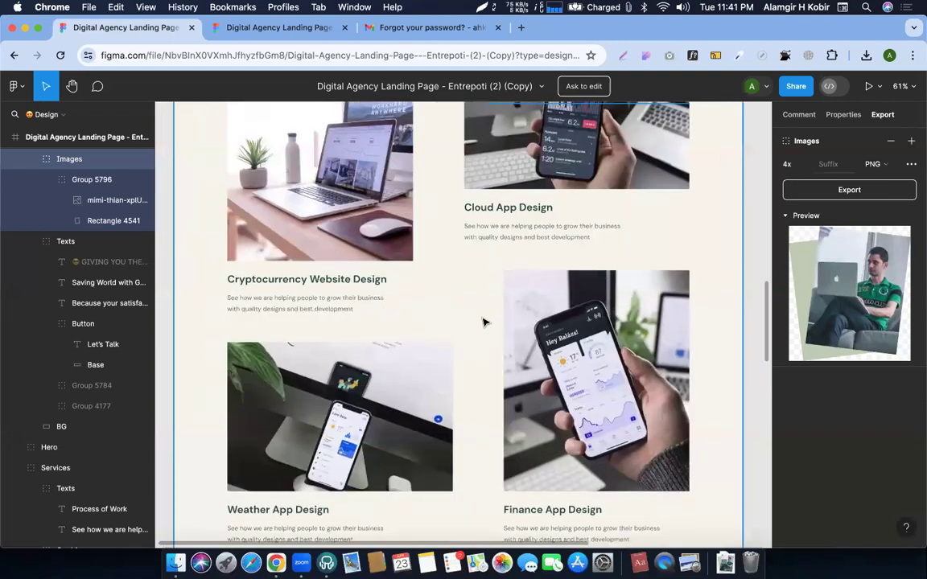
pyautogui.scroll(-1, 483, 323)
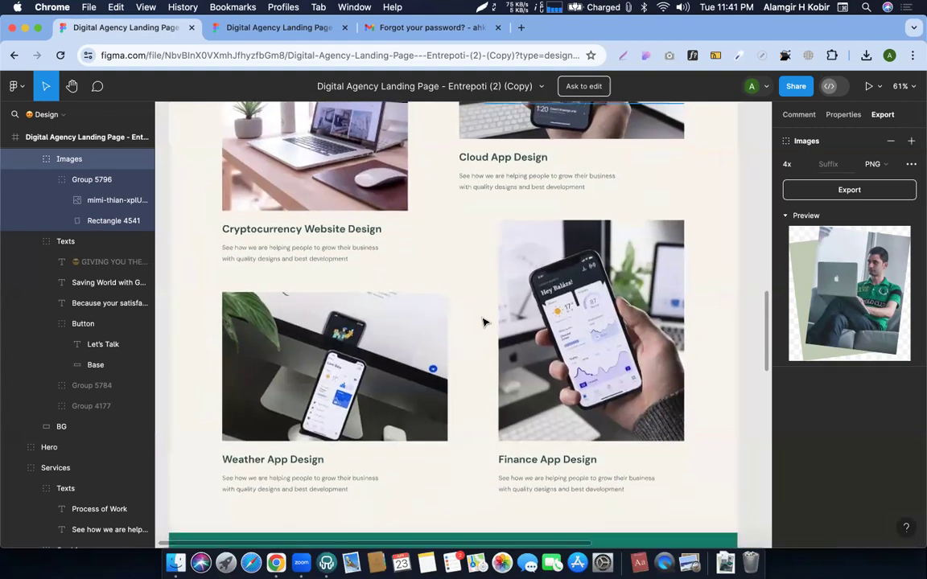
pyautogui.scroll(-10, 482, 323)
pyautogui.scroll(8, 482, 322)
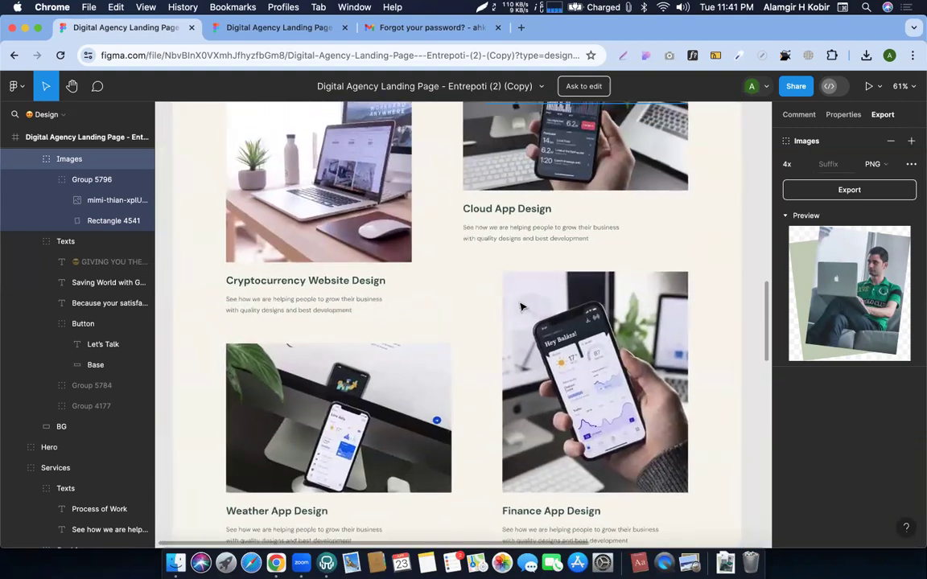
pyautogui.scroll(-1, 529, 336)
pyautogui.scroll(-10, 528, 337)
pyautogui.scroll(3, 528, 331)
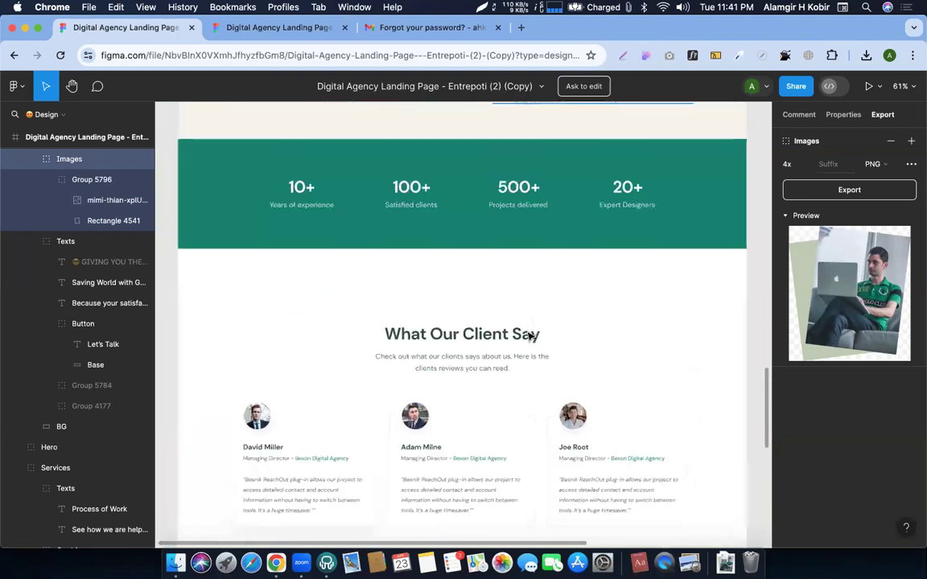
pyautogui.scroll(-10, 495, 246)
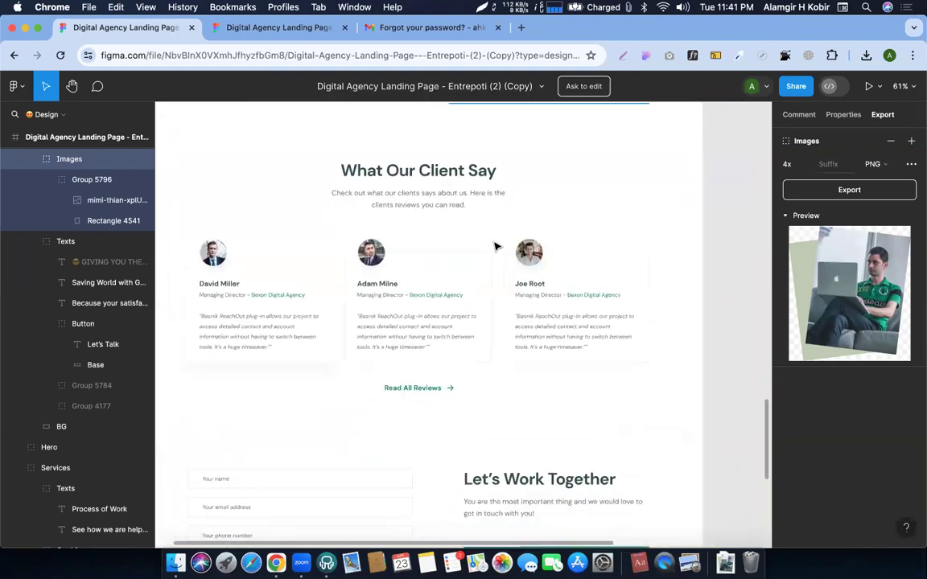
pyautogui.scroll(2, 453, 347)
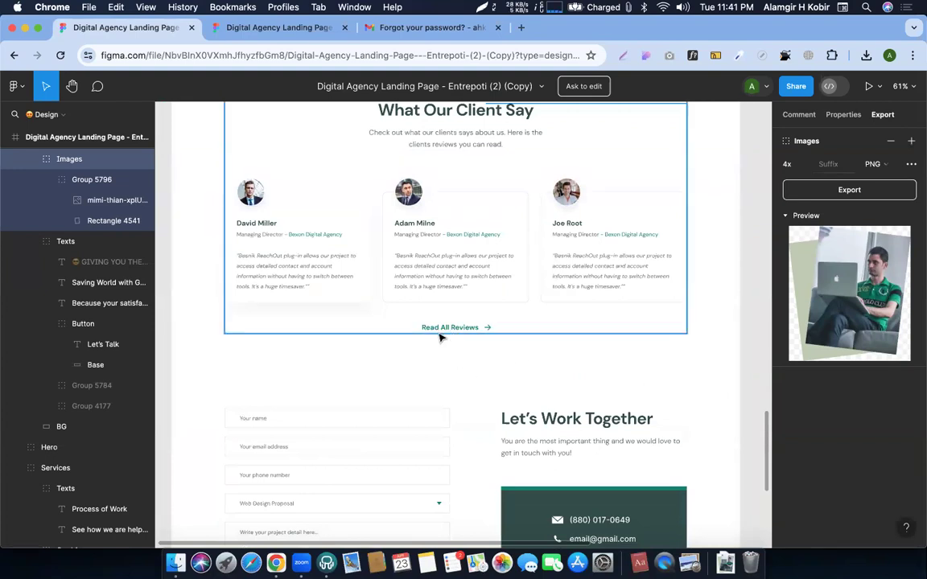
pyautogui.scroll(-5, 449, 326)
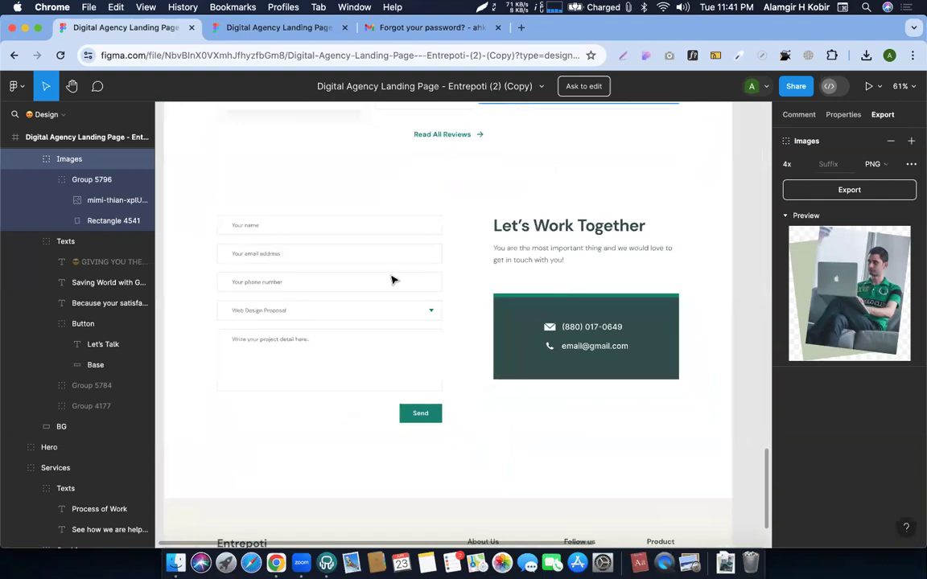
pyautogui.scroll(-5, 540, 339)
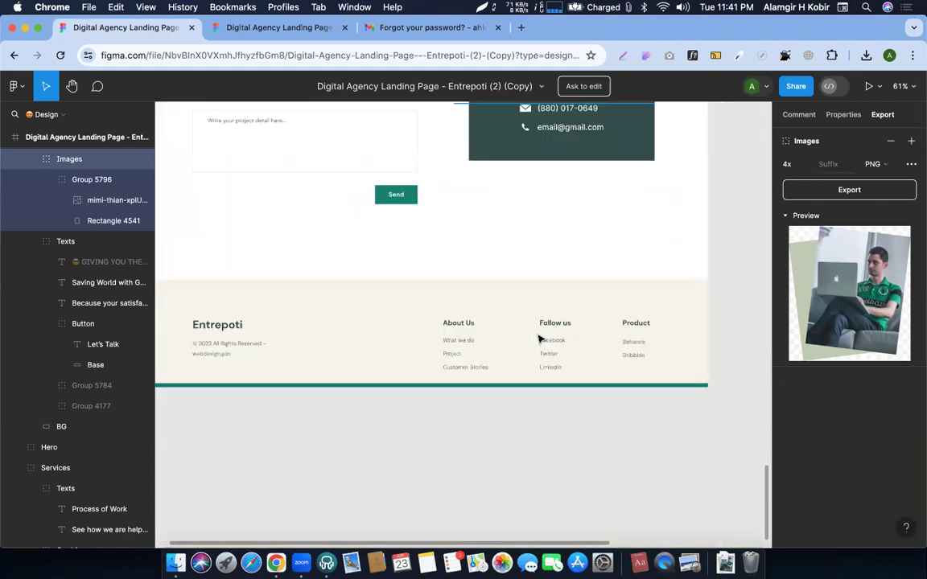
pyautogui.scroll(-2, 540, 338)
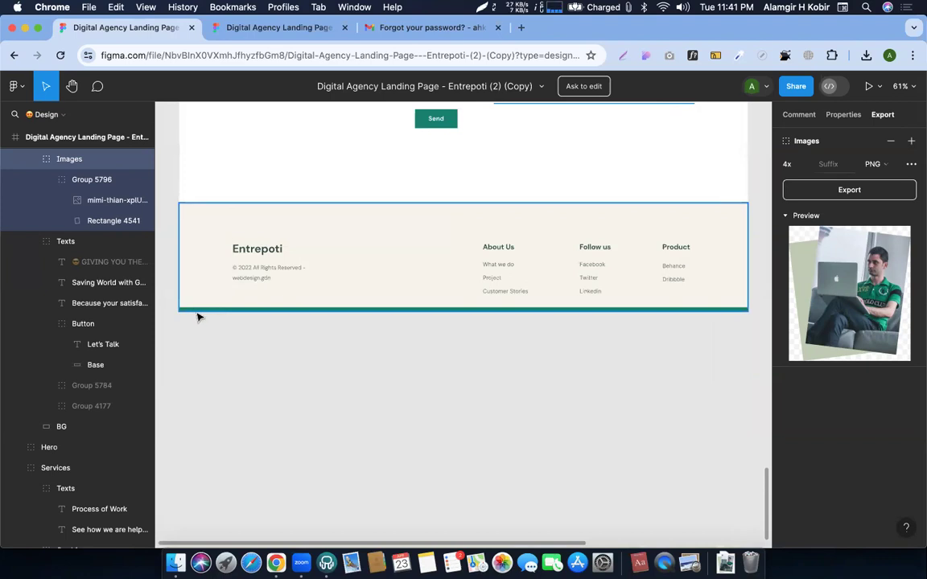
pyautogui.scroll(15, 403, 276)
pyautogui.scroll(15, 403, 276)
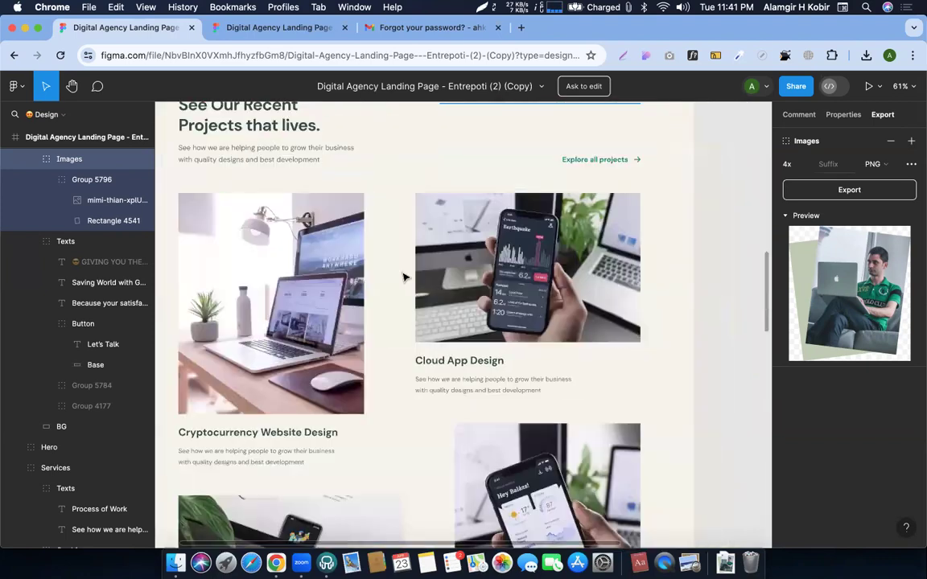
# Switch to the editable draft copy of the landing page design, copy its share link and close the sharing dialog
pyautogui.click(290, 37)
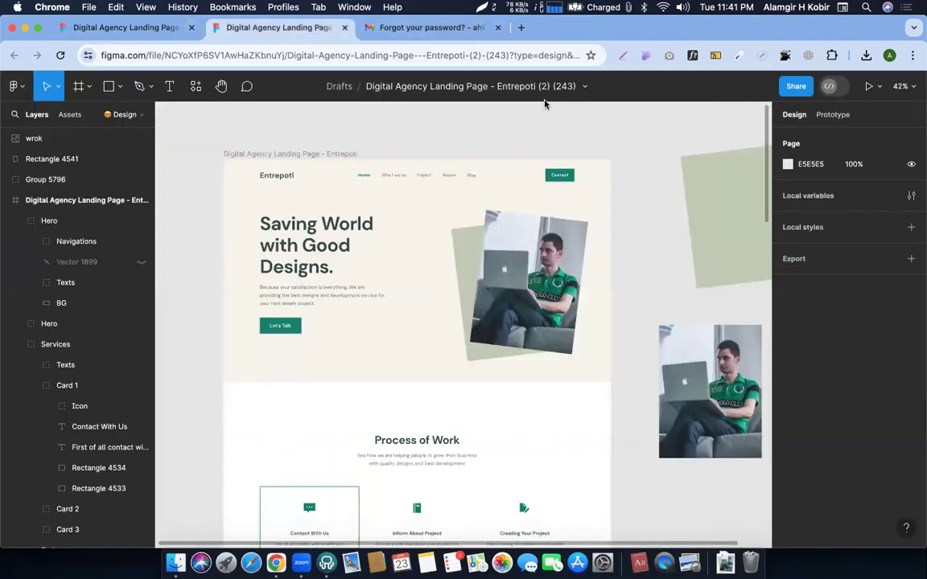
pyautogui.click(795, 86)
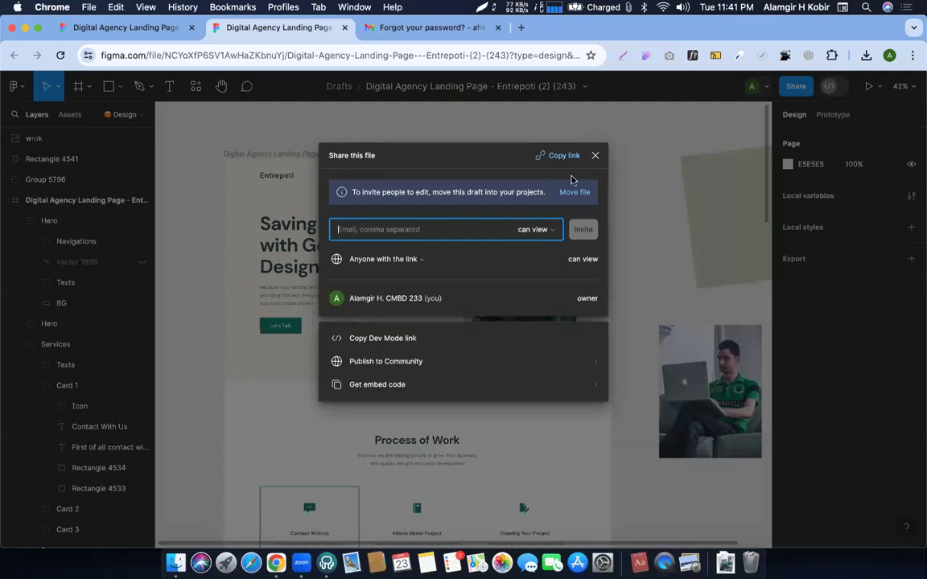
pyautogui.click(561, 158)
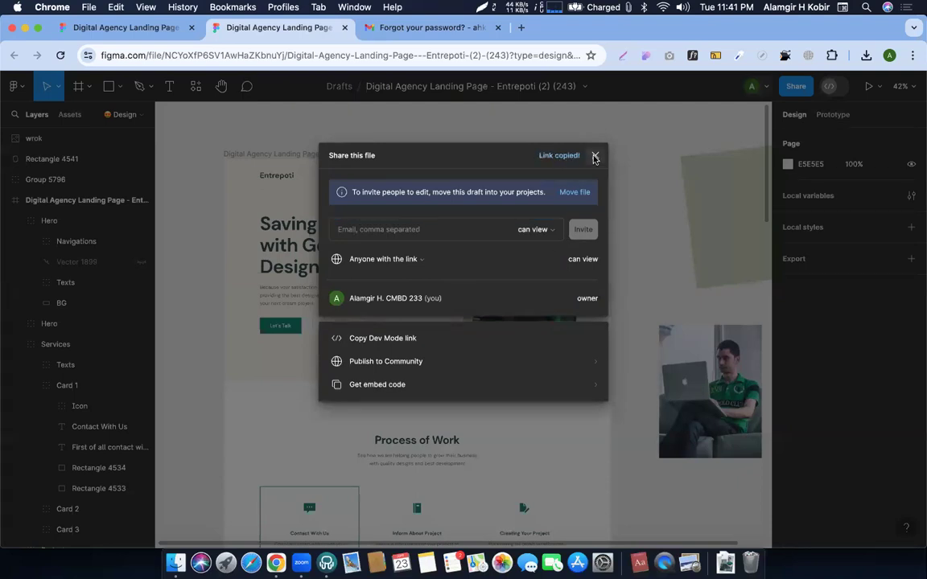
pyautogui.click(594, 156)
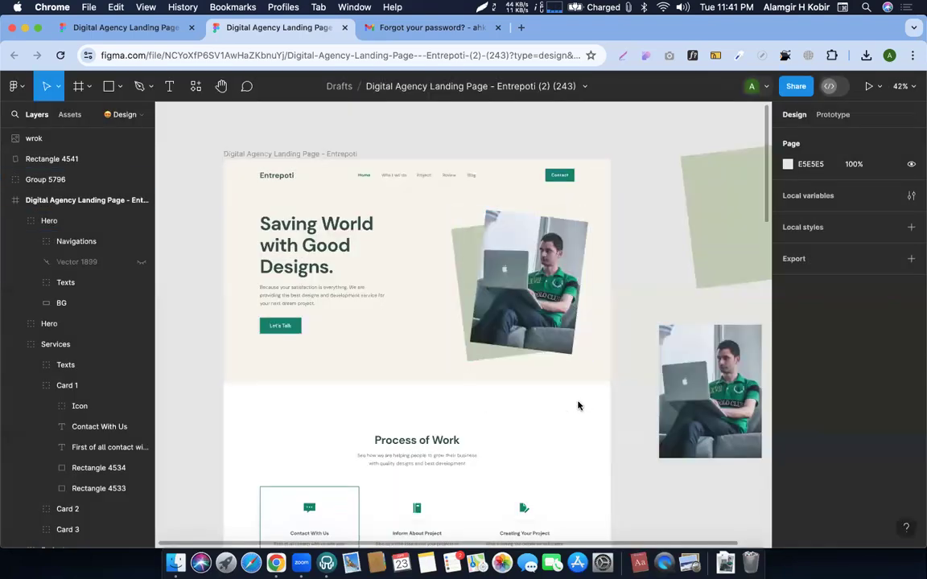